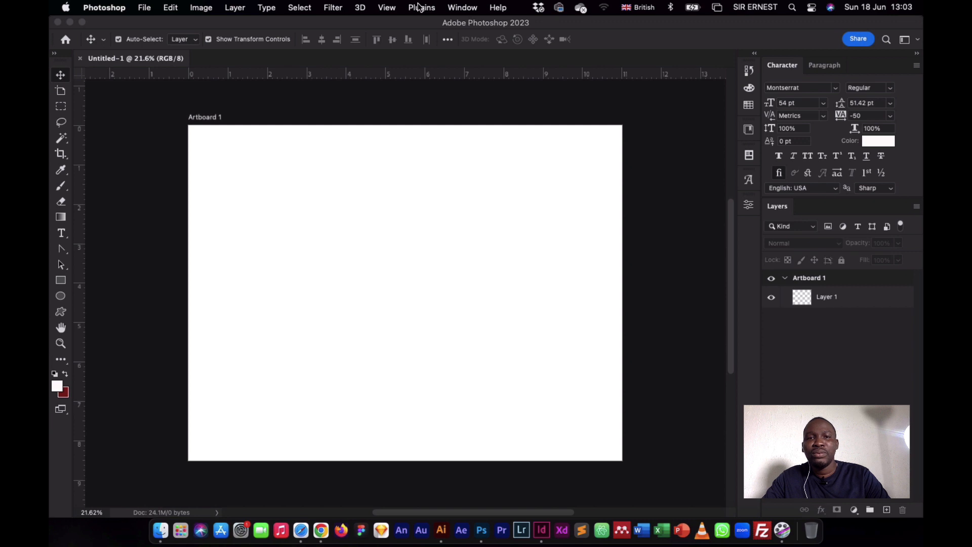
click(469, 7)
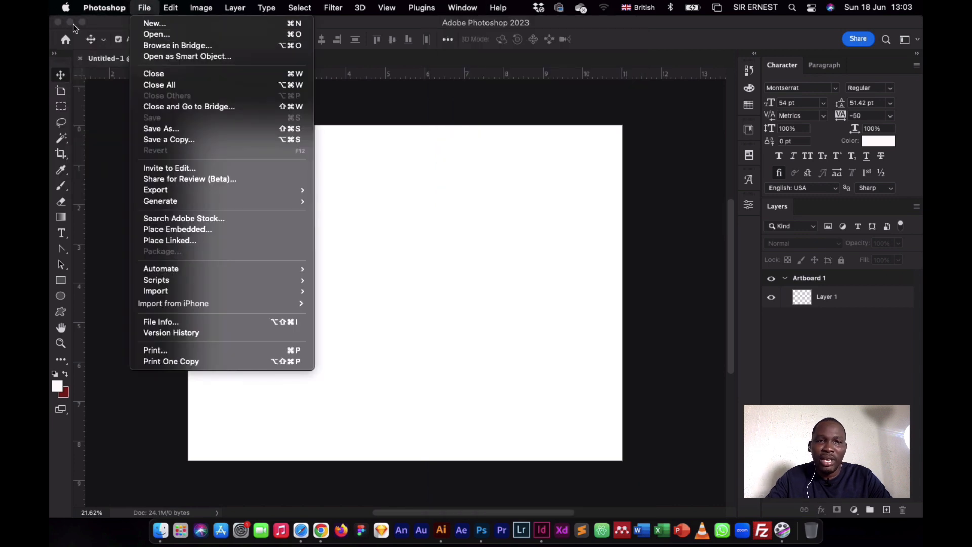
click(73, 23)
click(201, 7)
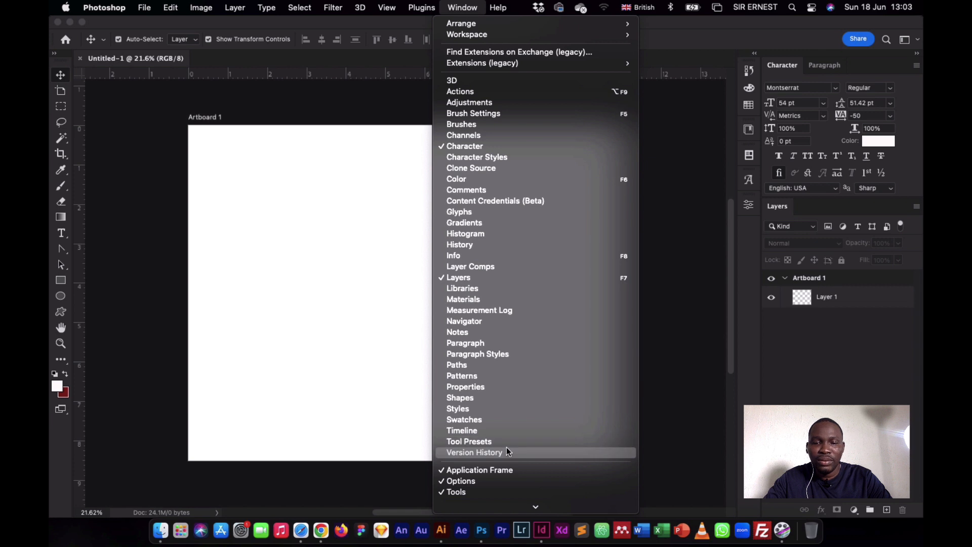
scroll(506, 448, down, 1)
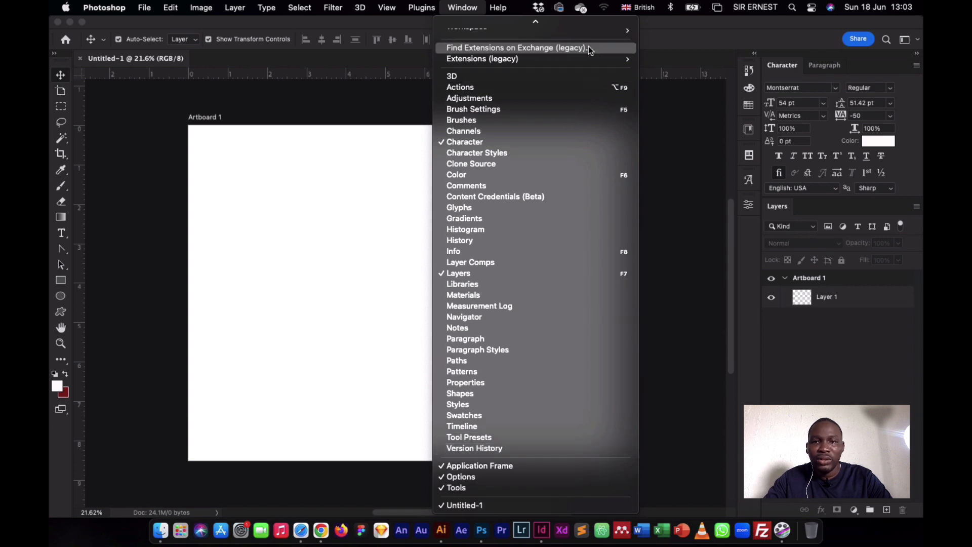
scroll(549, 101, up, 1)
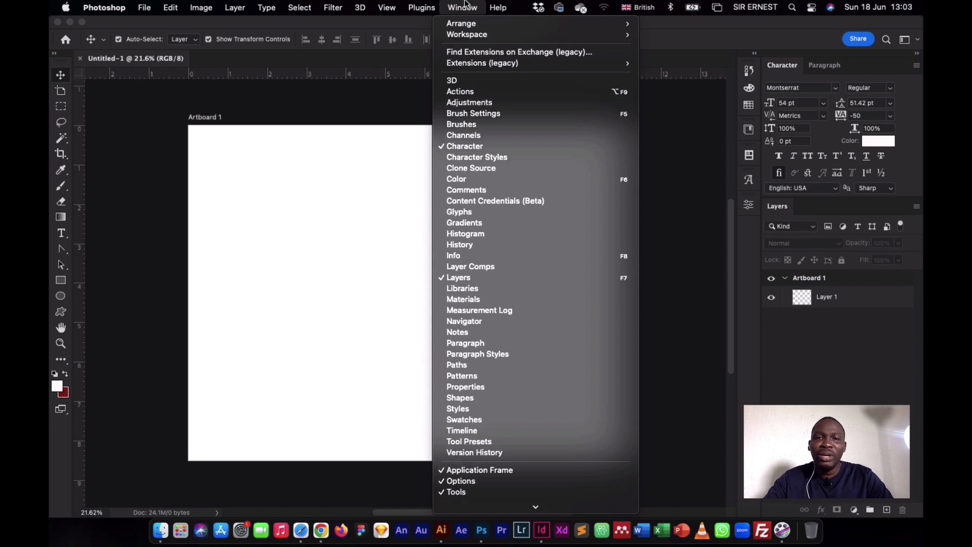
Open the legacy extensions BEAUTY RETOUCH v3 and PIXEL JUGGLER v2.
mouse_move(466, 26)
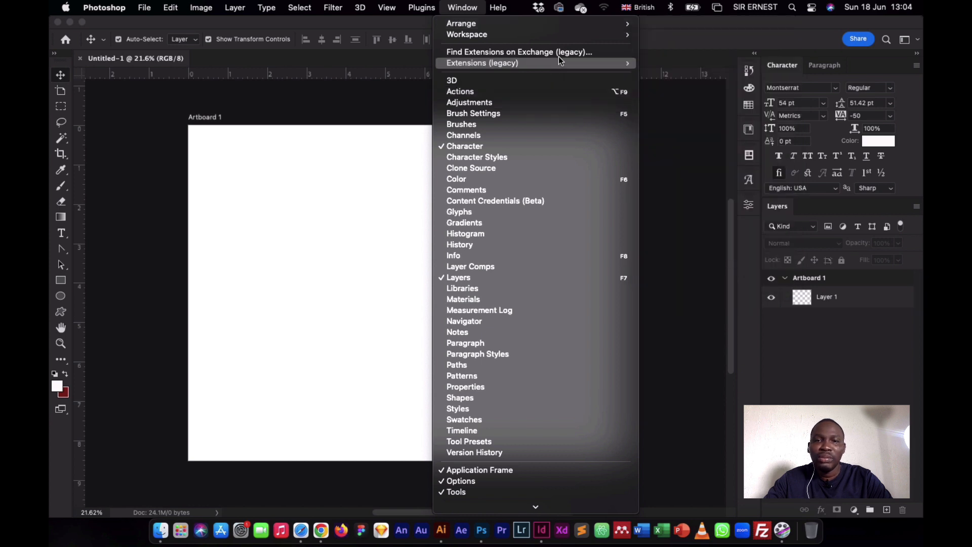
mouse_move(580, 31)
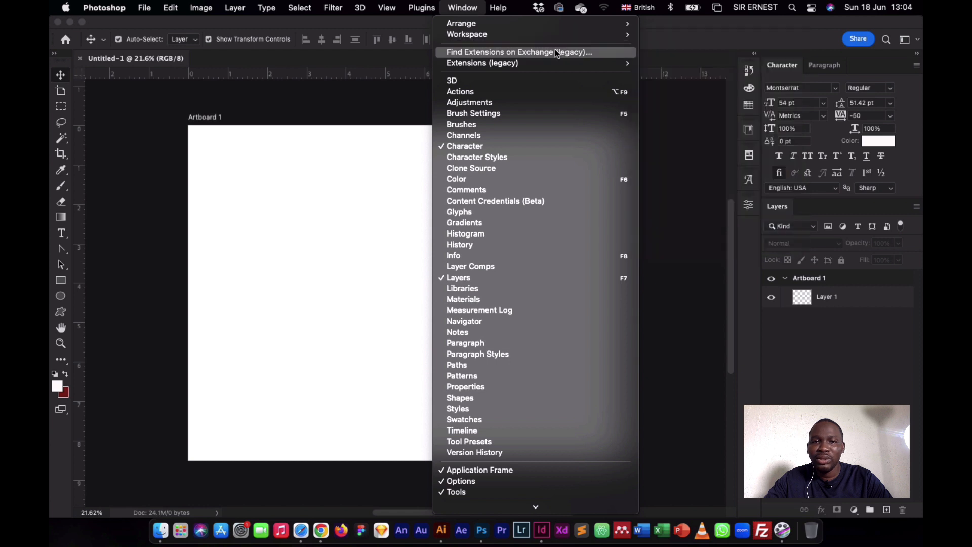
mouse_move(500, 67)
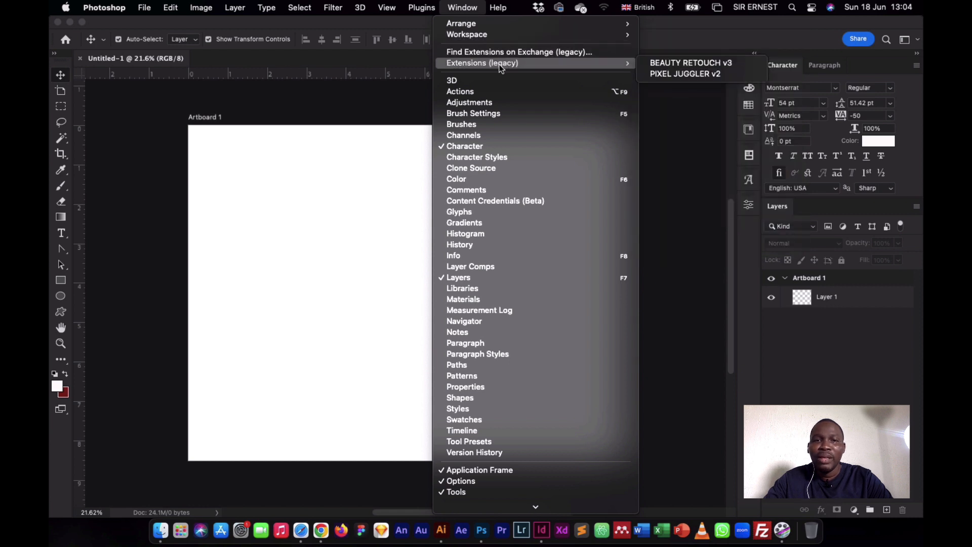
mouse_move(419, 6)
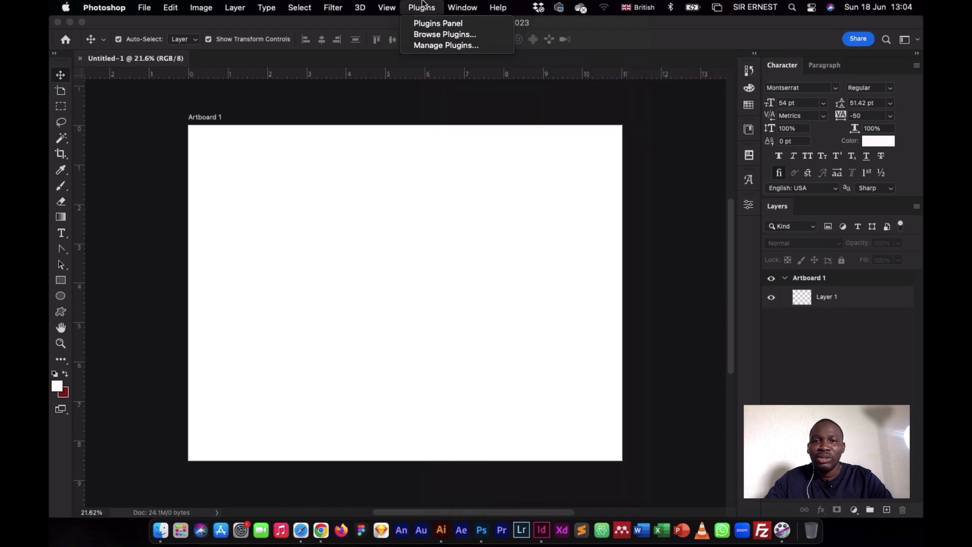
mouse_move(462, 7)
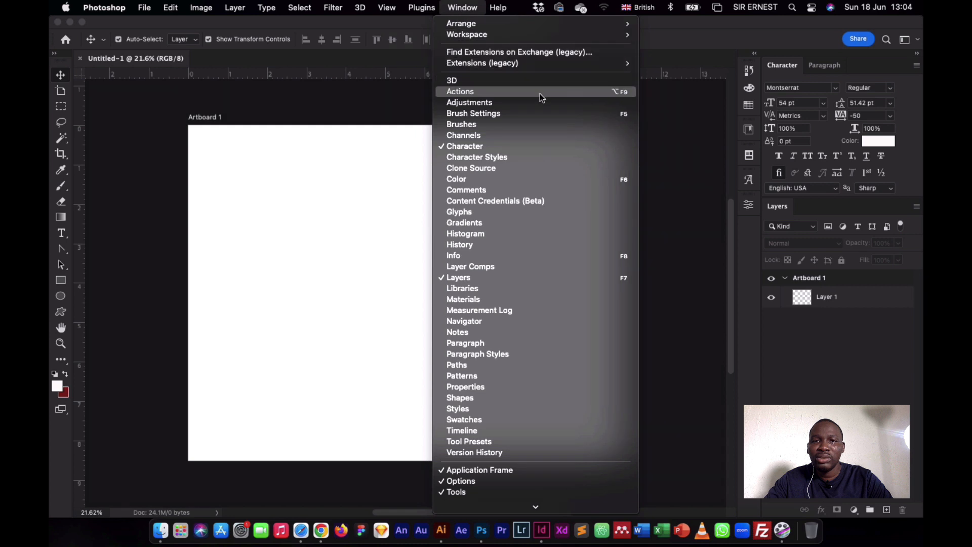
mouse_move(532, 60)
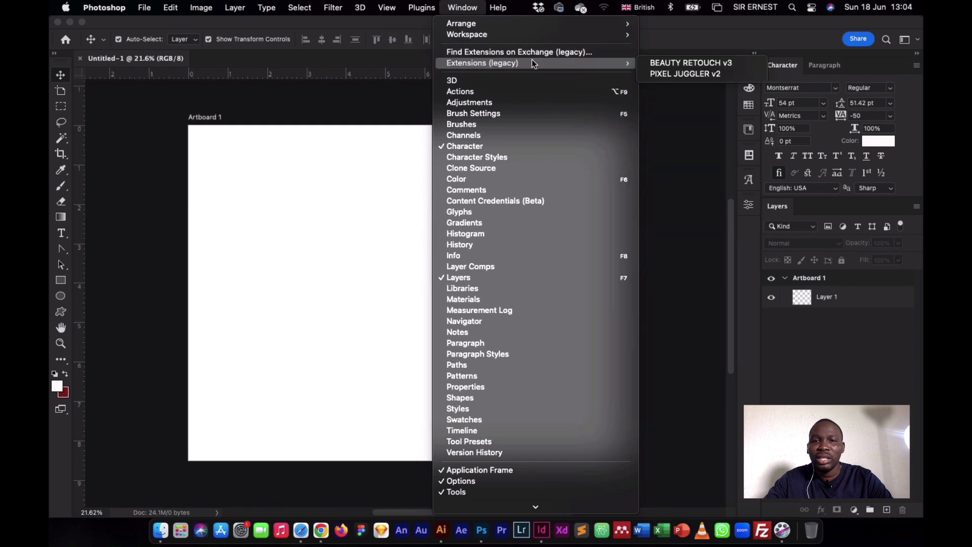
click(671, 63)
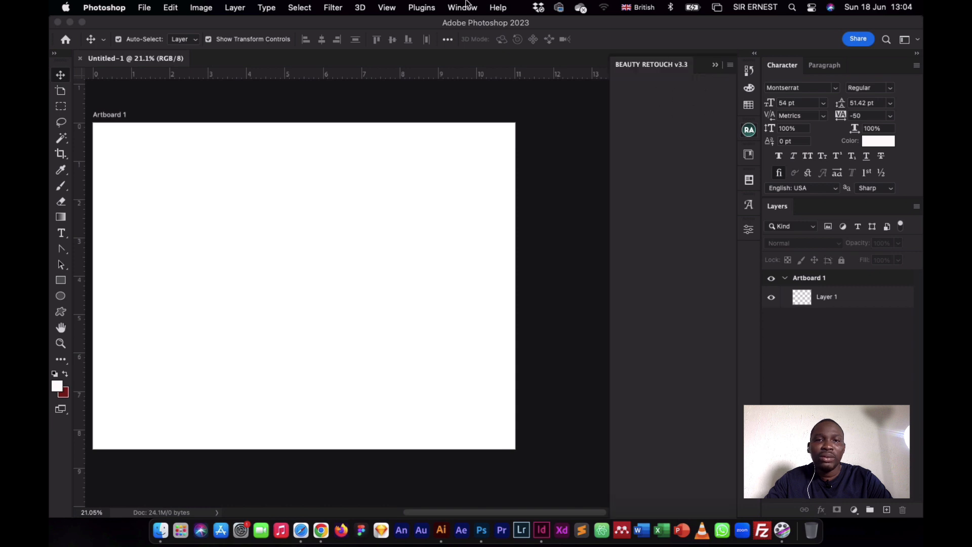
click(422, 7)
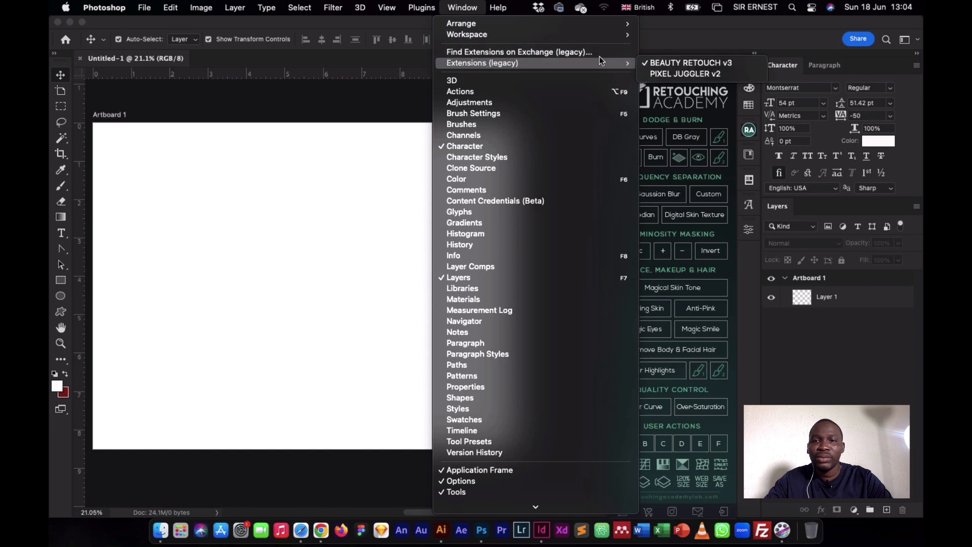
click(688, 75)
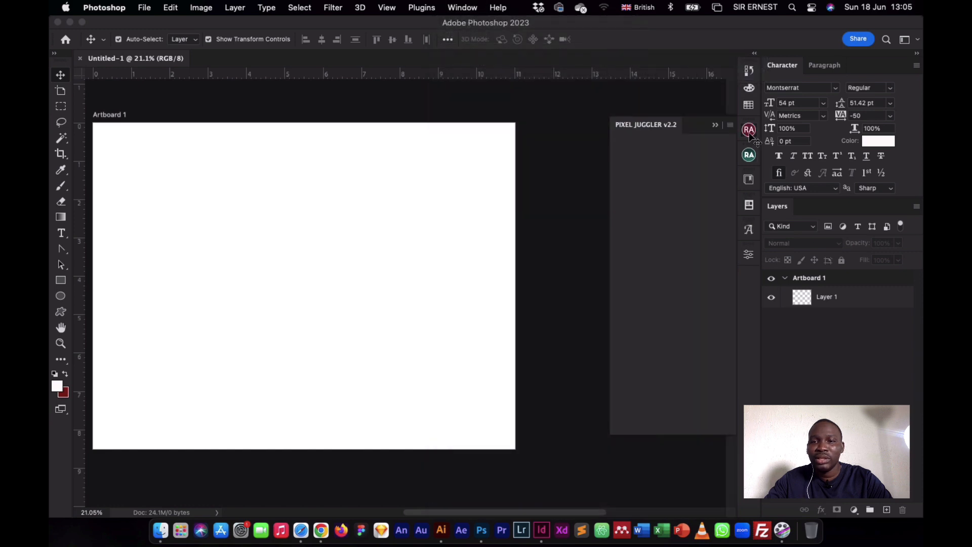
Examine the tools in the Beauty Retouch and Pixel Juggler panels, leaving both panels collapsed to icons.
click(750, 155)
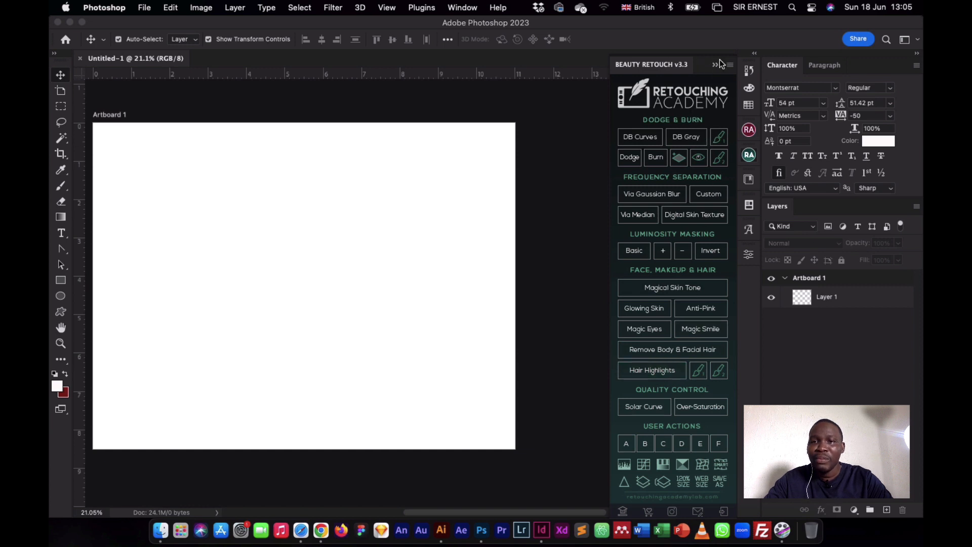
click(749, 129)
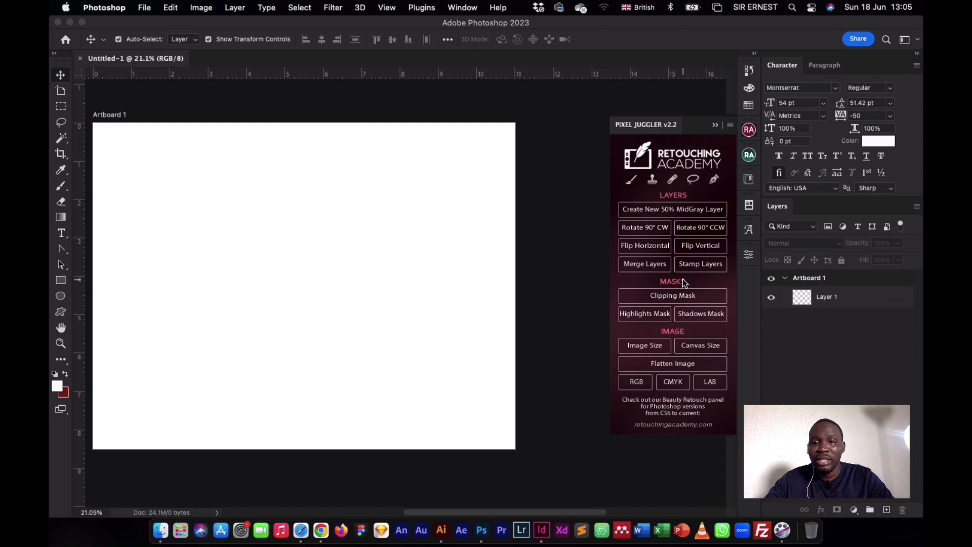
click(716, 125)
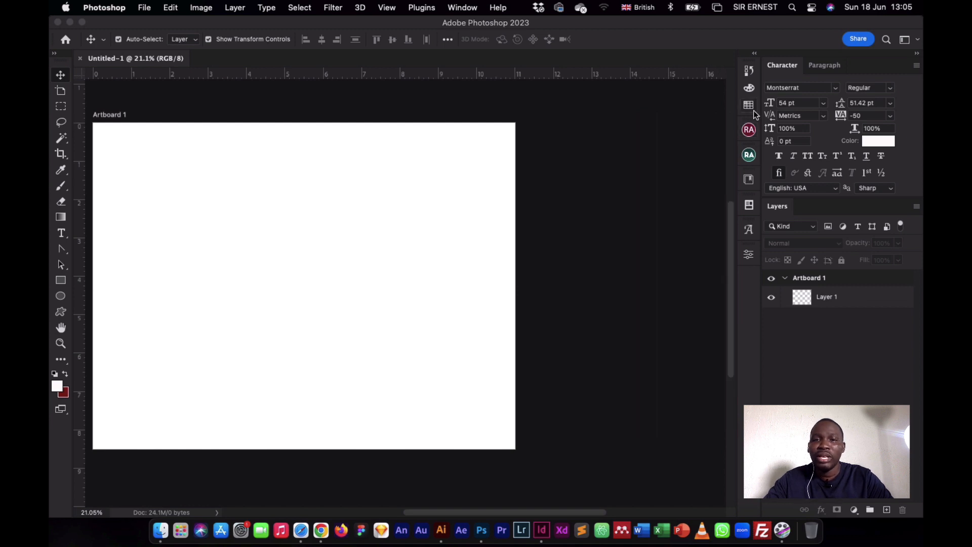
Show the 3D panel, detach it from the collapsed icon dock and expand it as a floating panel.
click(459, 6)
mouse_move(502, 67)
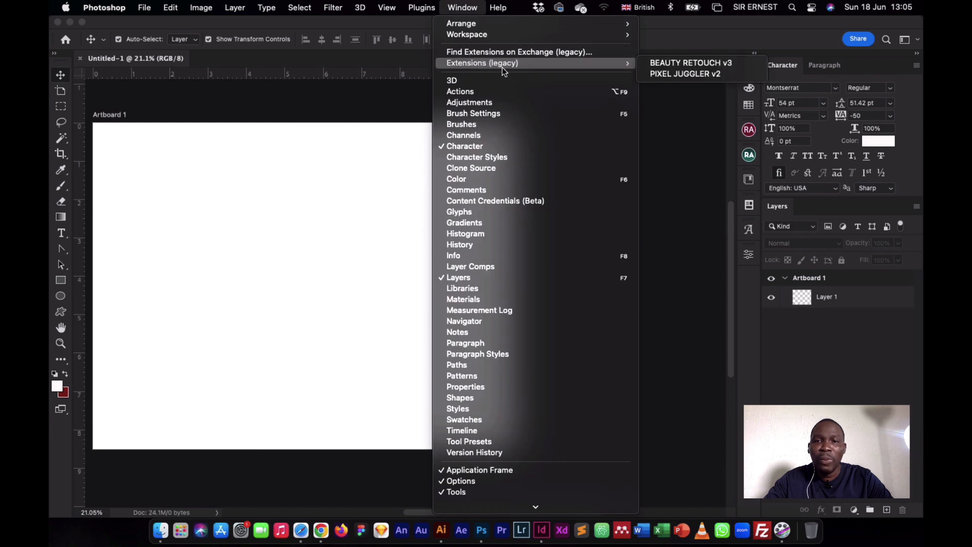
click(479, 80)
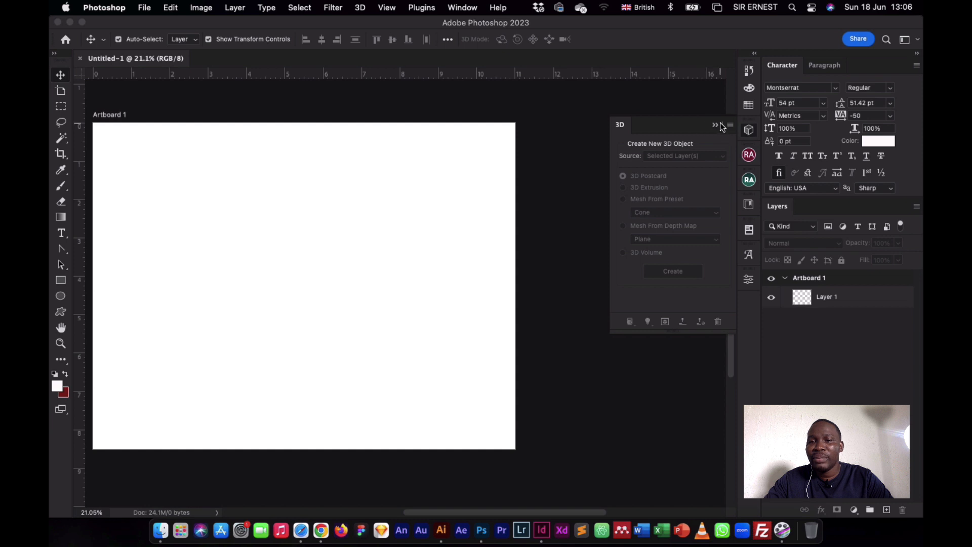
click(750, 131)
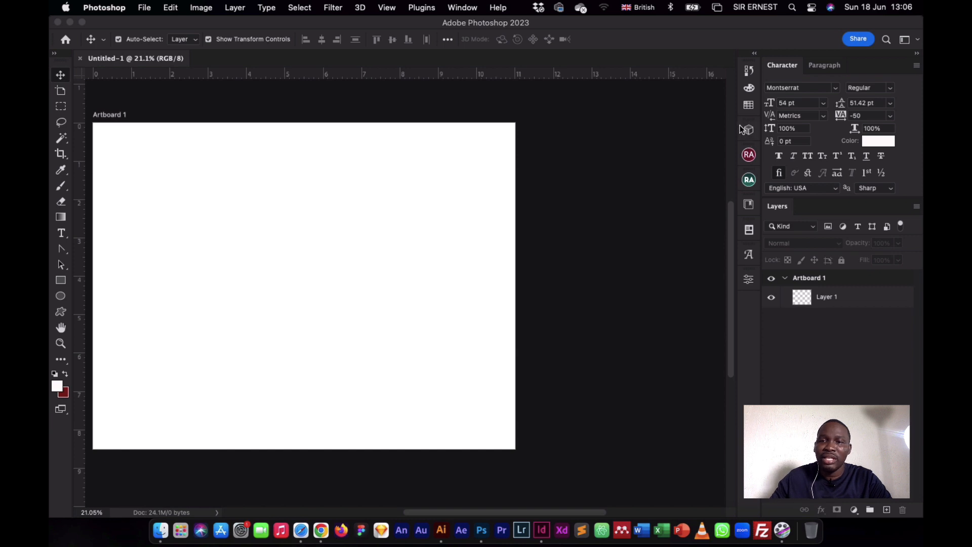
drag(742, 130, 607, 141)
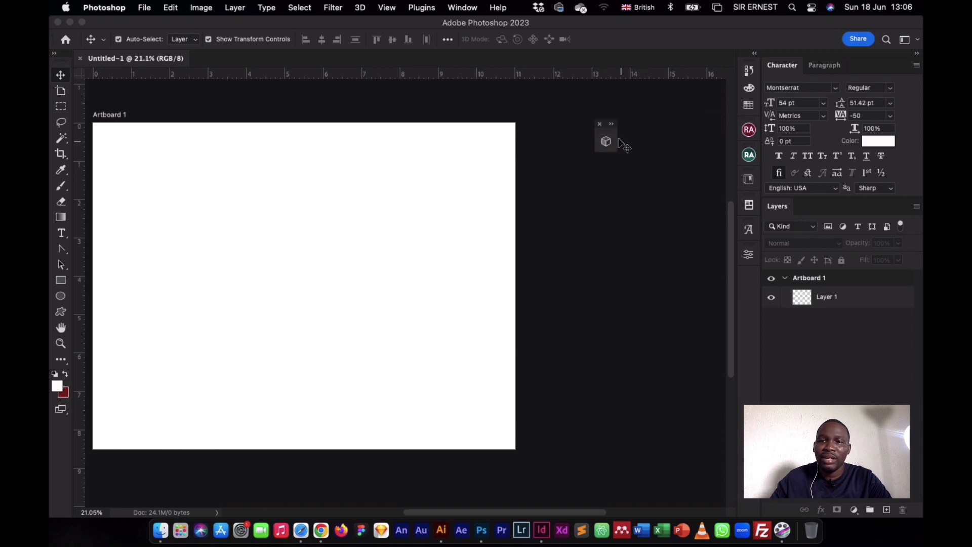
click(612, 124)
Dock the 3D panel along the left, bottom and right sides of the workspace in turn, and float it over the artboard.
drag(656, 127, 48, 440)
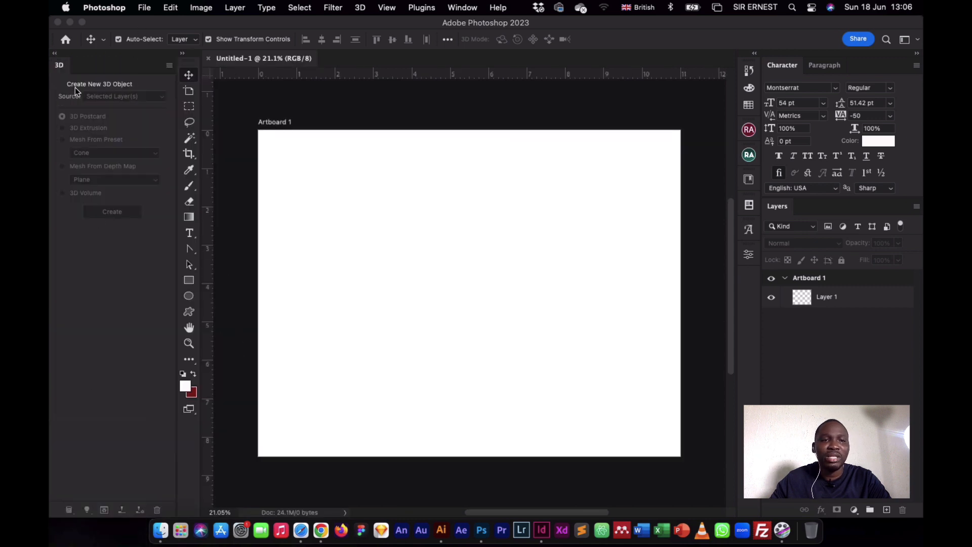
drag(58, 66, 214, 516)
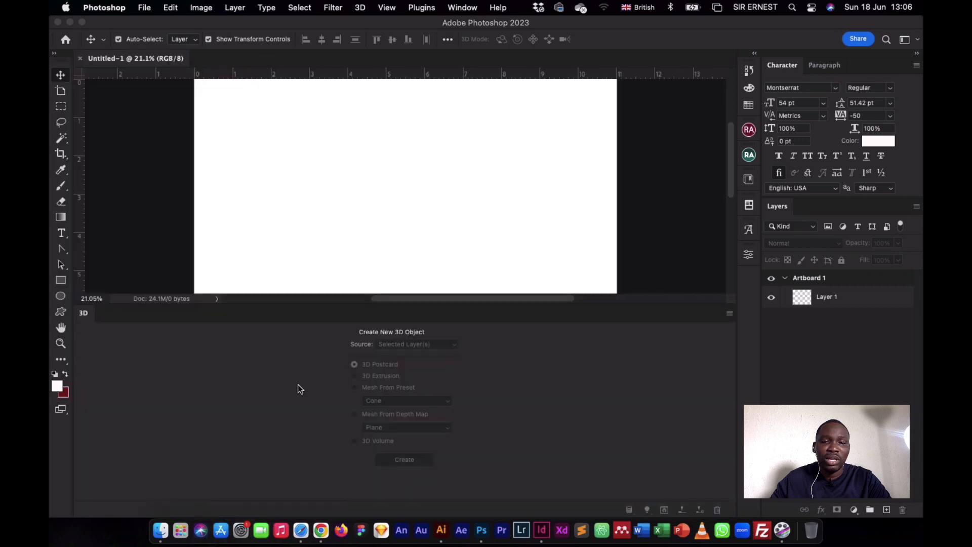
drag(113, 313, 738, 247)
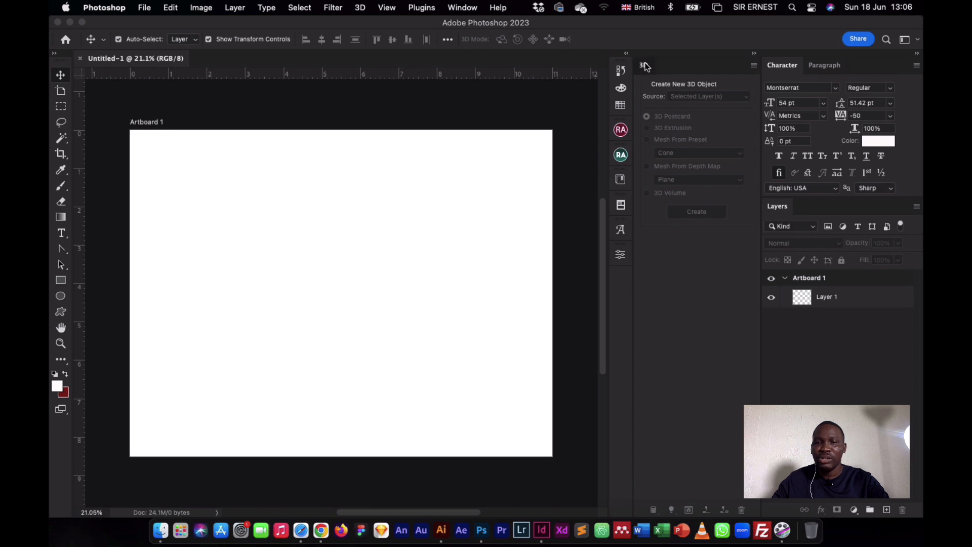
drag(645, 65, 474, 106)
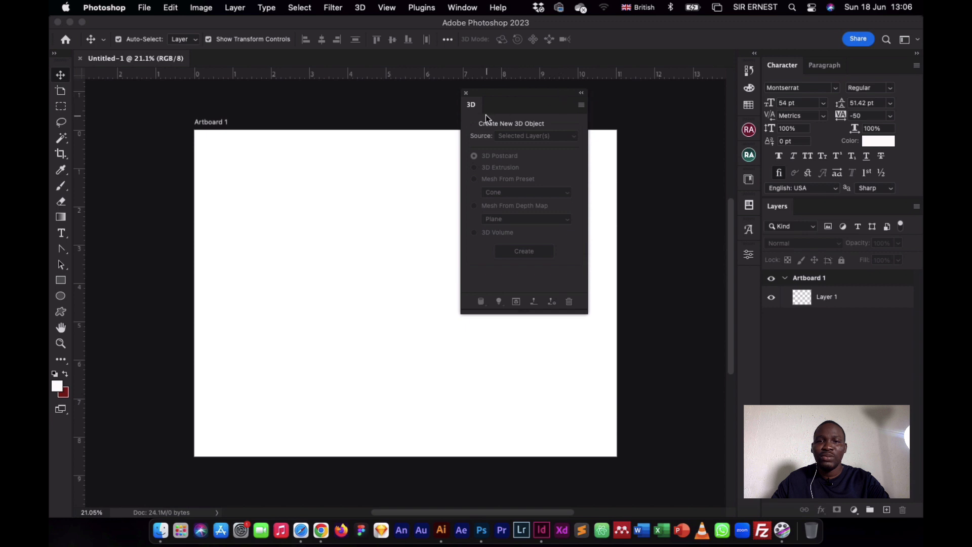
Check the commands in the floating 3D panel's options, and close the panel.
click(581, 106)
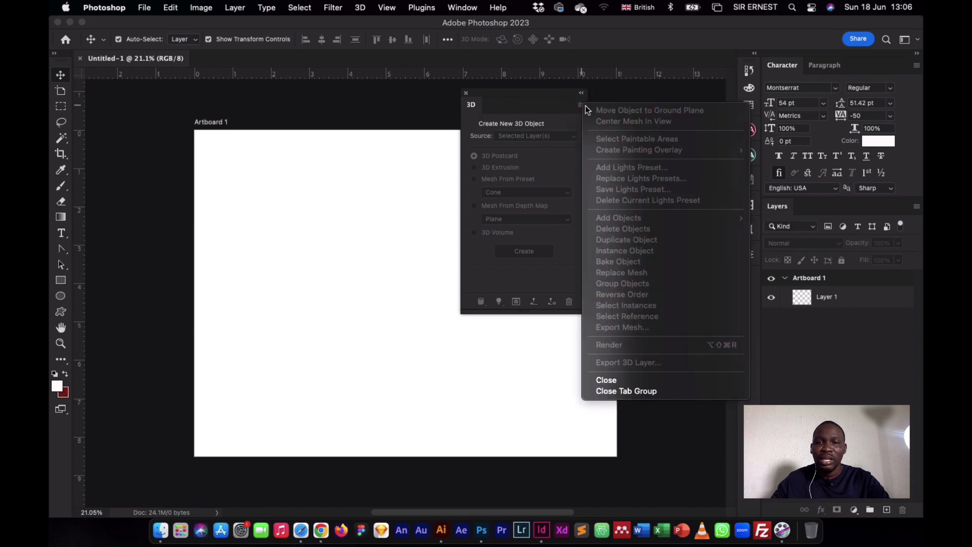
click(580, 105)
click(580, 105)
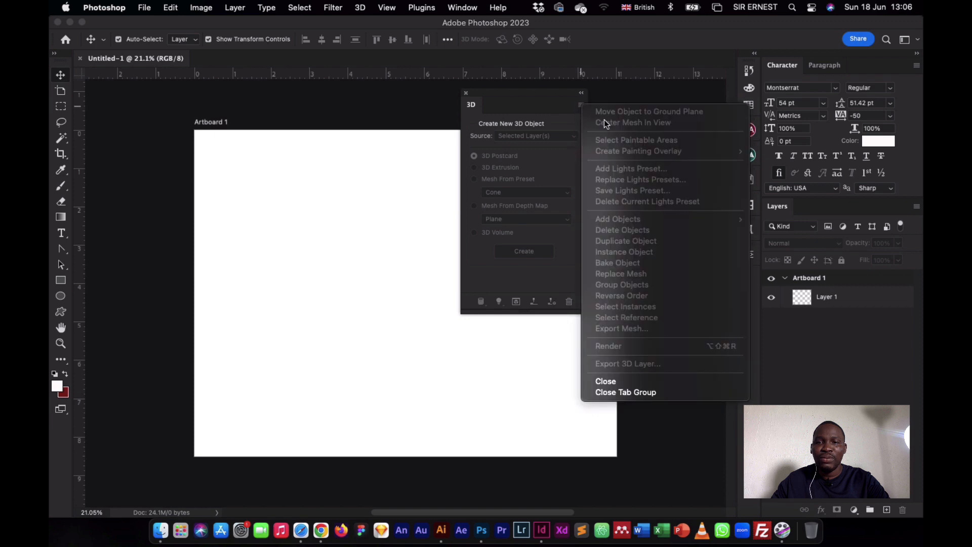
click(561, 107)
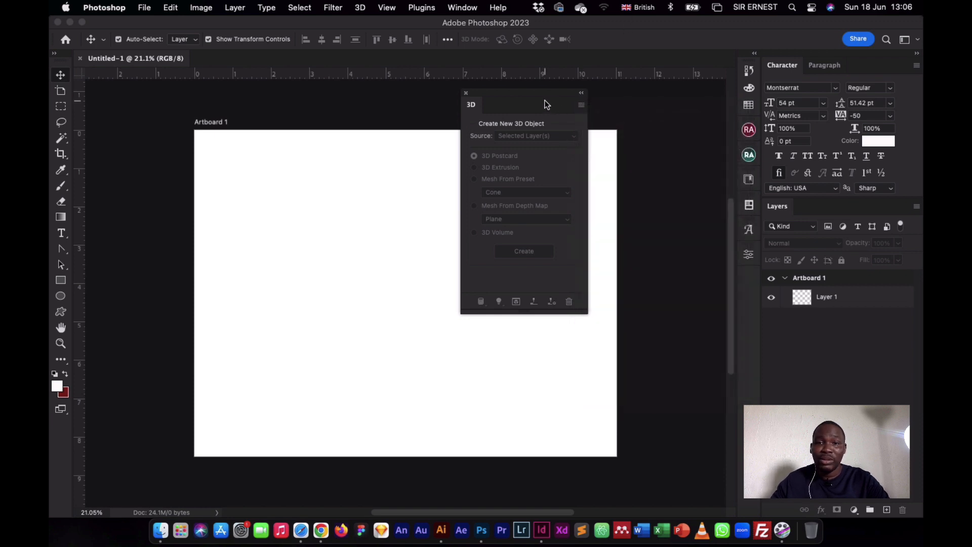
click(580, 106)
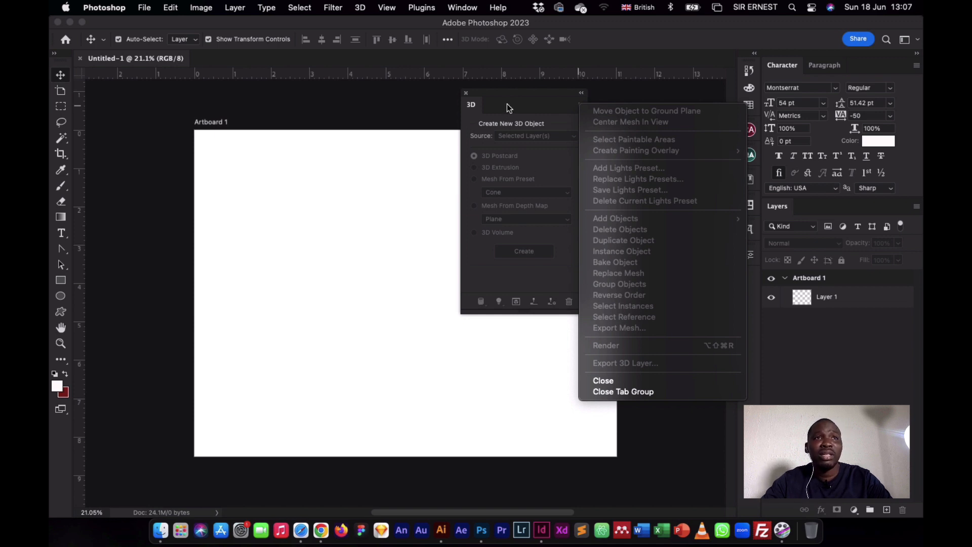
click(466, 93)
click(465, 92)
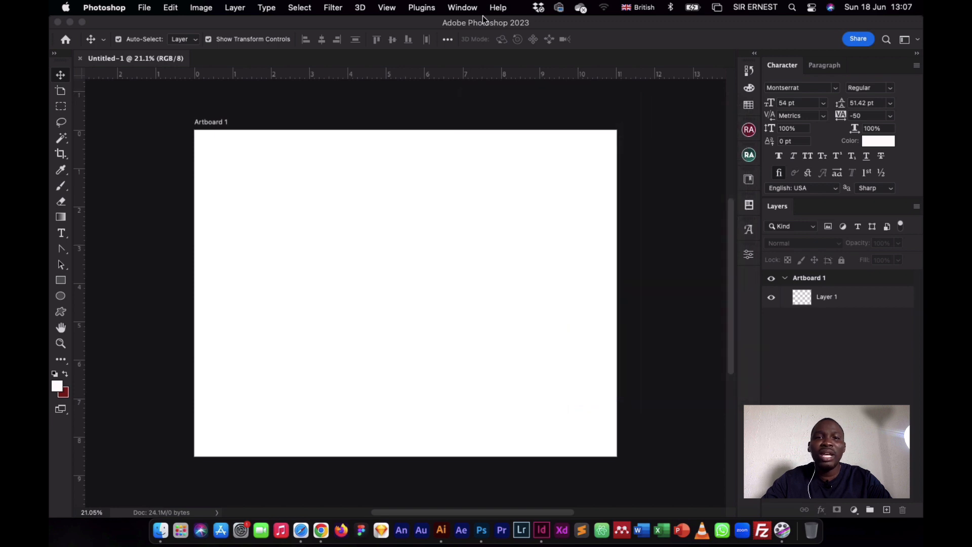
Show the Color panel, collapse it to its icon and expand it again.
click(475, 8)
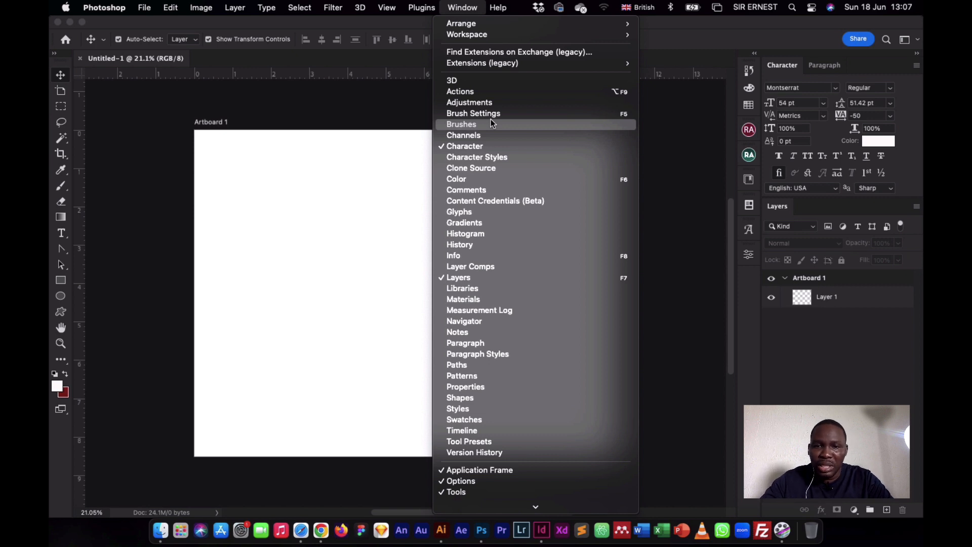
click(470, 181)
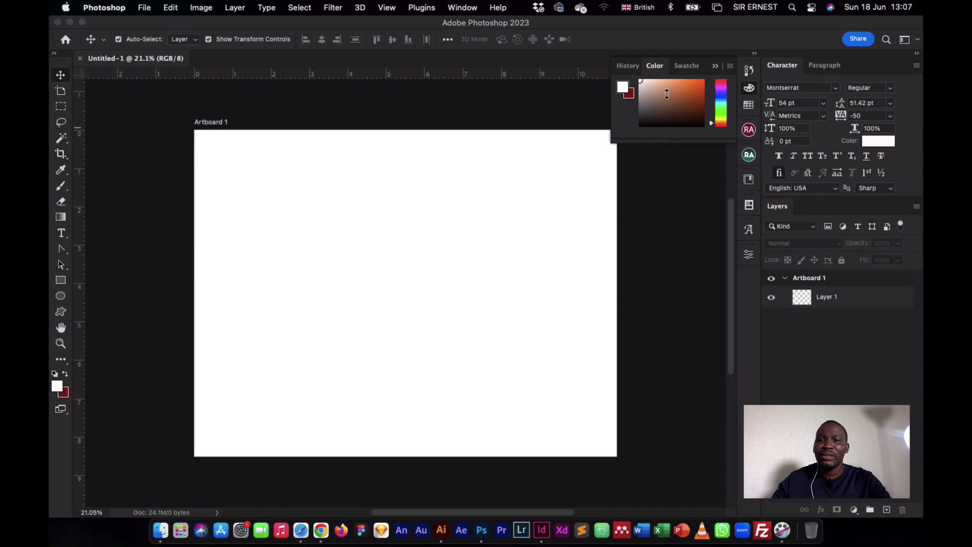
click(748, 89)
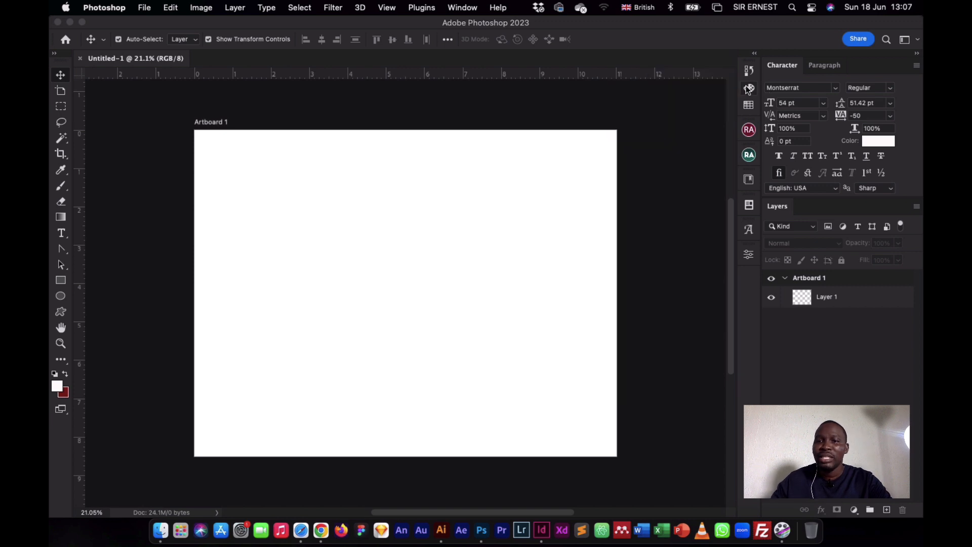
click(748, 89)
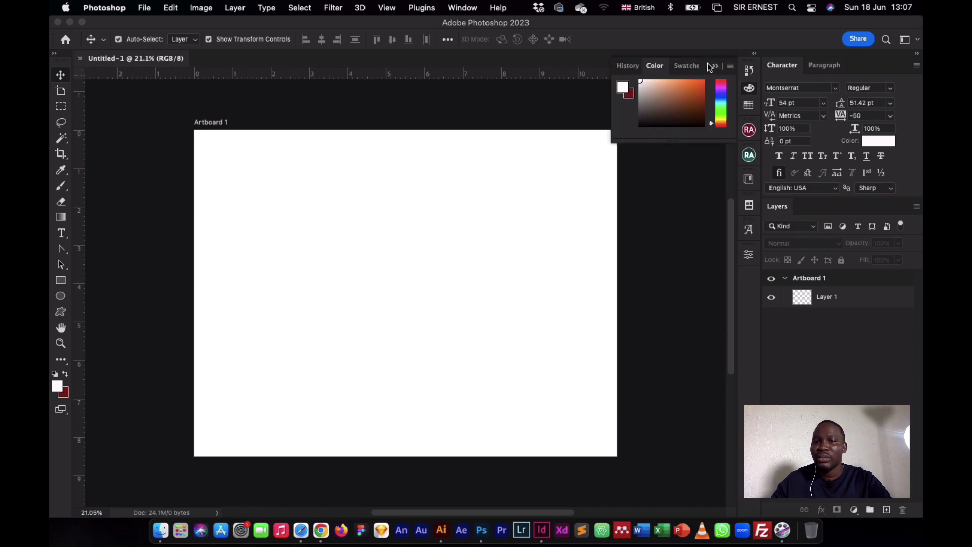
Float the History, Color and Swatches panel group over the artboard, enlarge it and move it slightly upward.
drag(709, 59, 481, 204)
drag(507, 286, 636, 414)
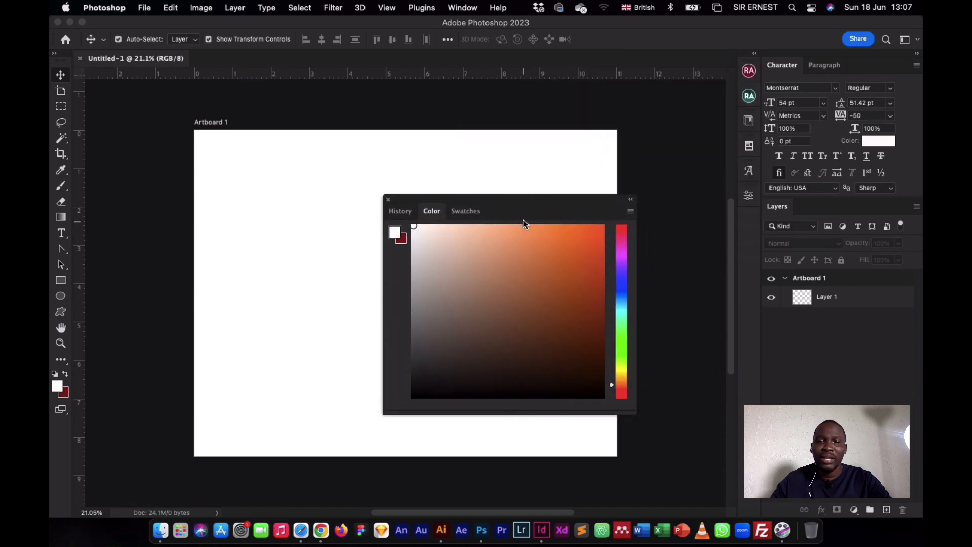
drag(523, 211, 533, 172)
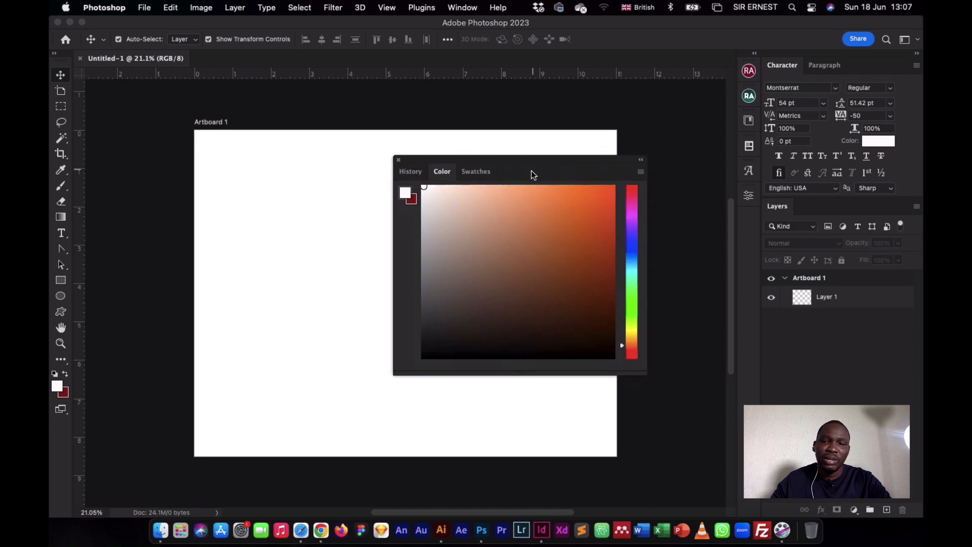
Open the Color Picker for the foreground color, move it aside and close it.
click(58, 388)
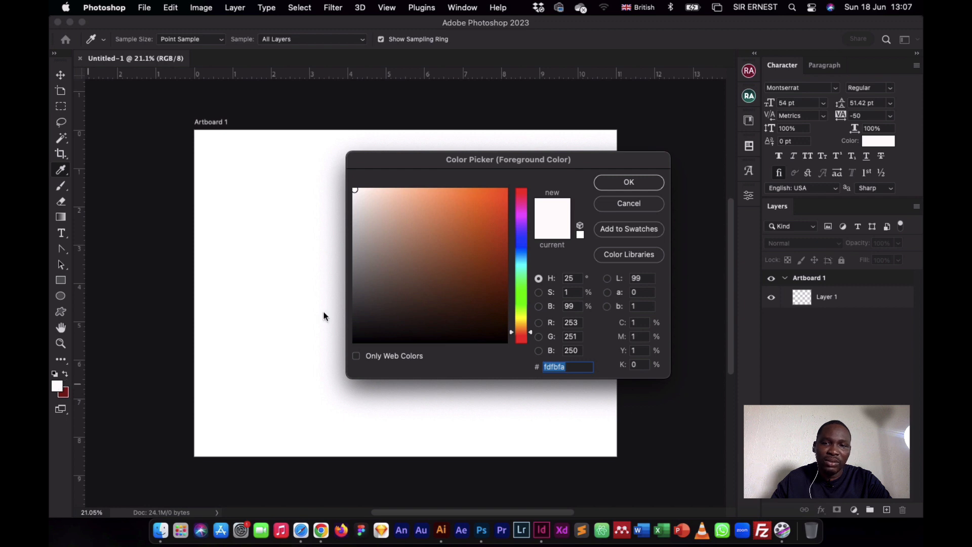
drag(517, 155, 338, 186)
click(457, 220)
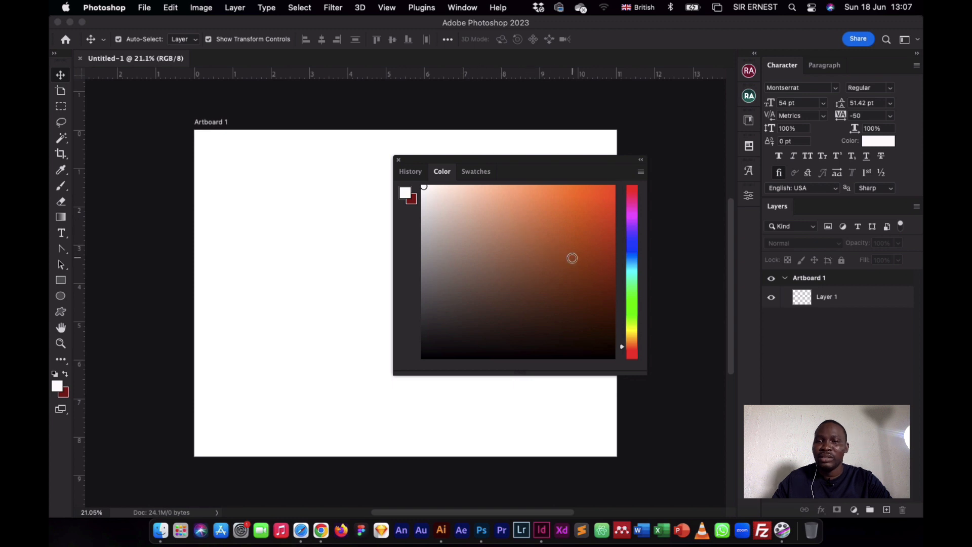
Go through the floating group's History, Color and Swatches panels, and move the group to the artboard's right edge and lengthen it.
click(414, 172)
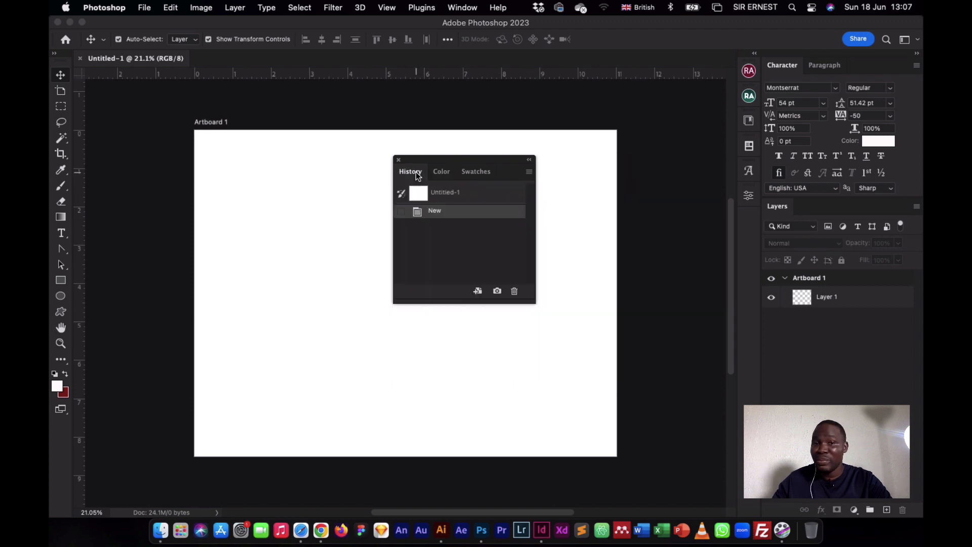
click(434, 173)
click(473, 173)
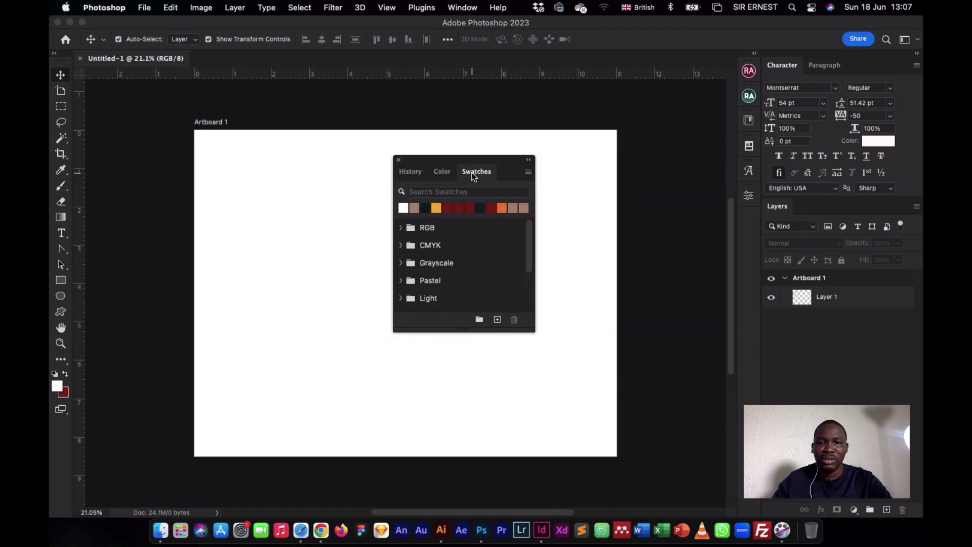
drag(479, 161, 646, 129)
drag(640, 303, 643, 474)
Expand and collapse the RGB, CMYK, Grayscale, Pastel, Light and Pure swatch folders to examine their colors.
click(572, 198)
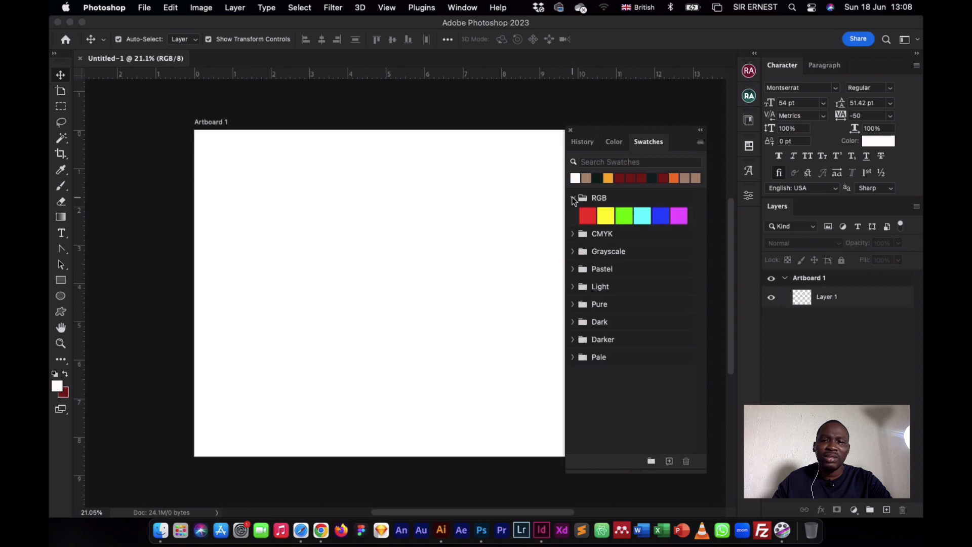
click(572, 197)
click(573, 215)
click(574, 215)
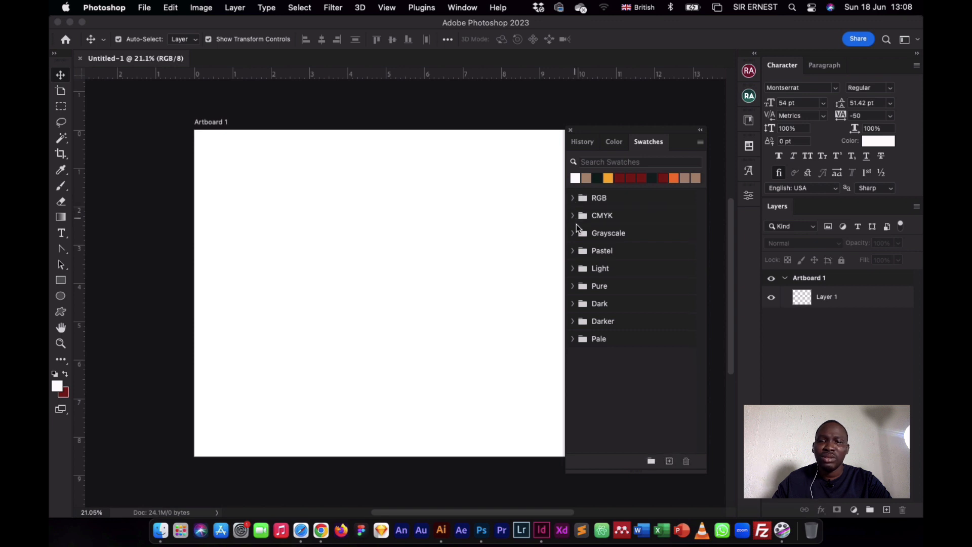
click(573, 233)
click(574, 233)
click(573, 251)
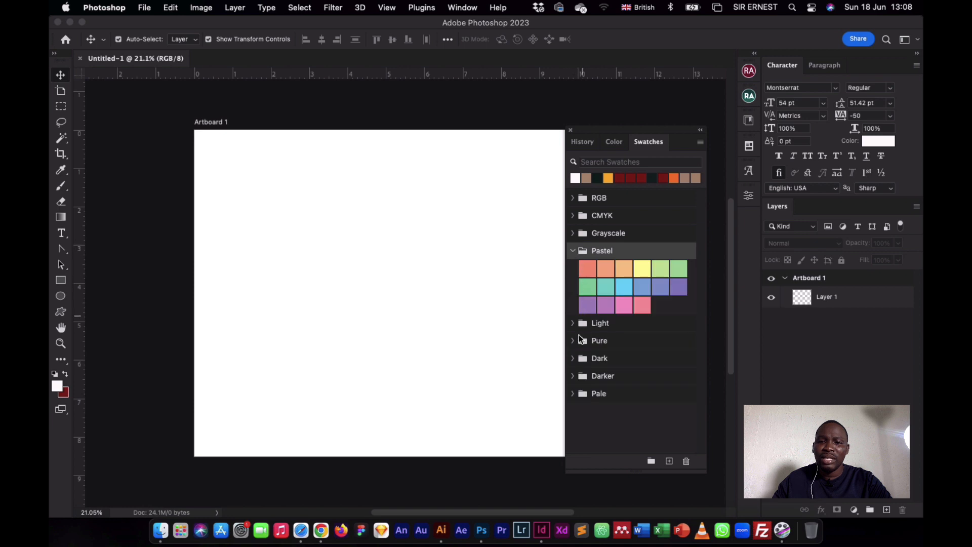
click(572, 324)
click(571, 323)
click(573, 340)
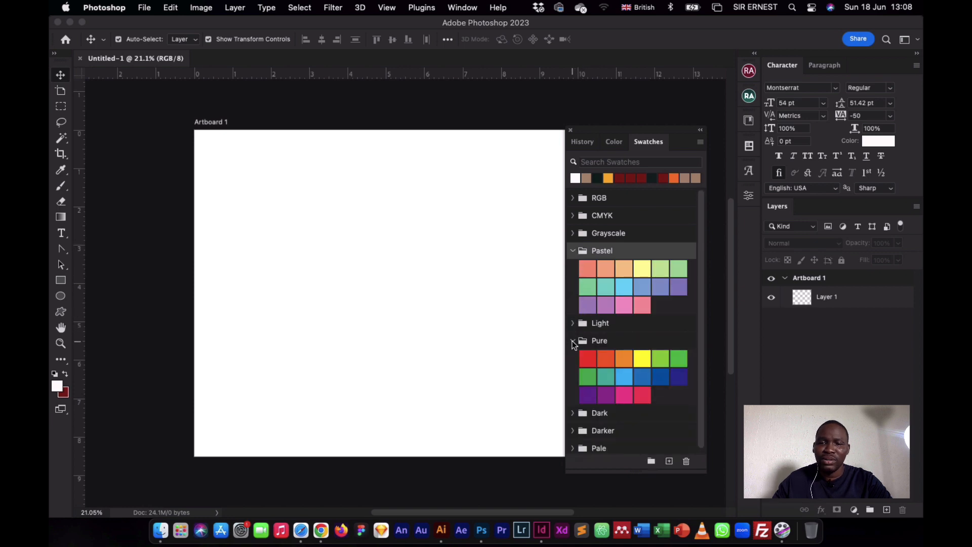
click(573, 341)
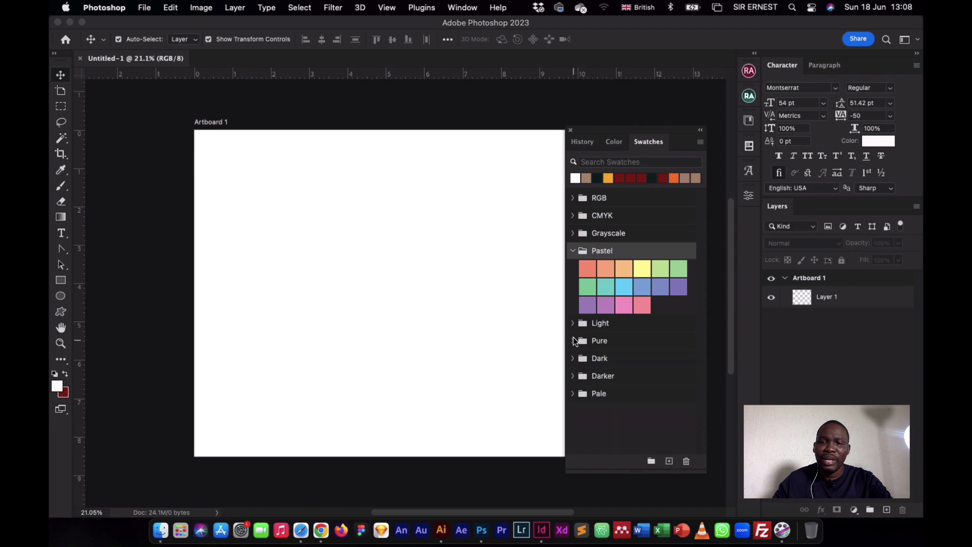
click(573, 251)
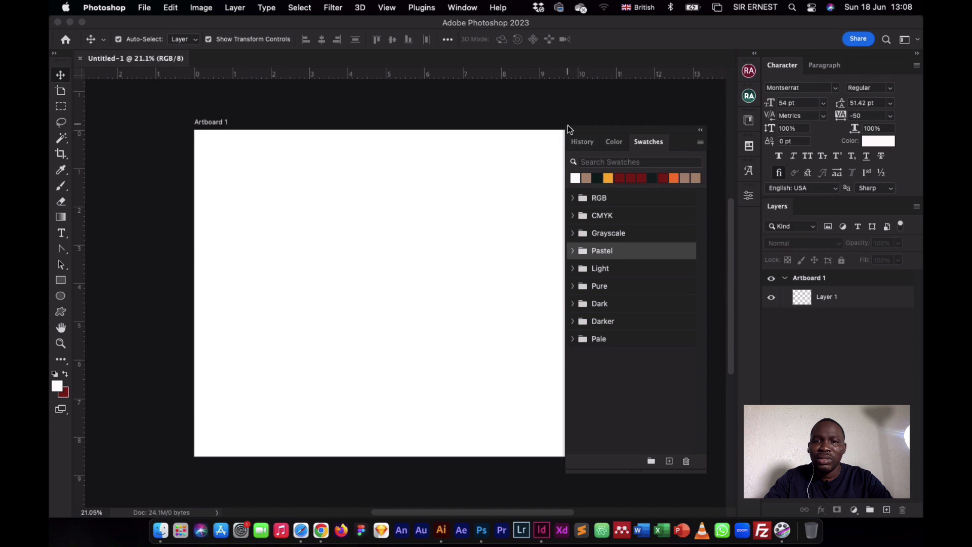
Close the whole floating tab group containing the History, Color and Swatches panels.
click(465, 7)
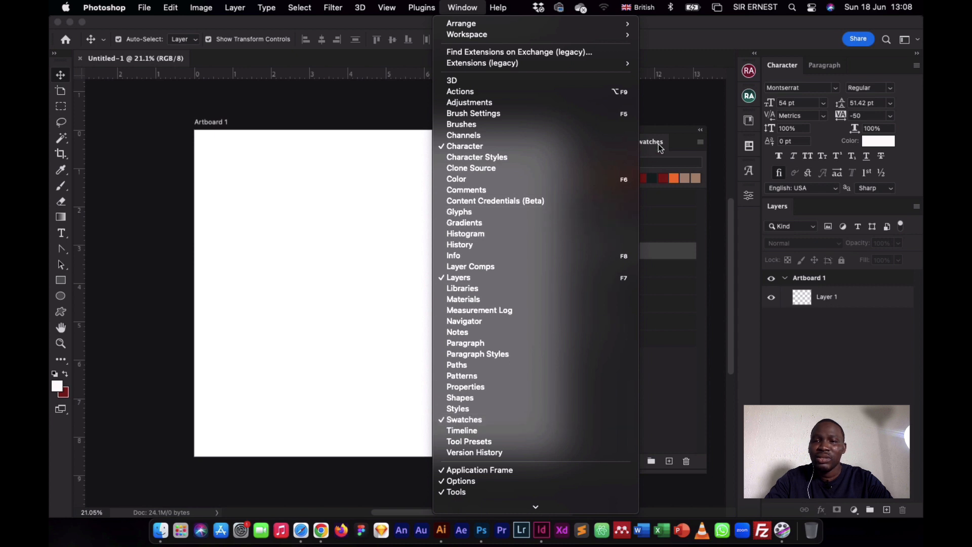
click(680, 137)
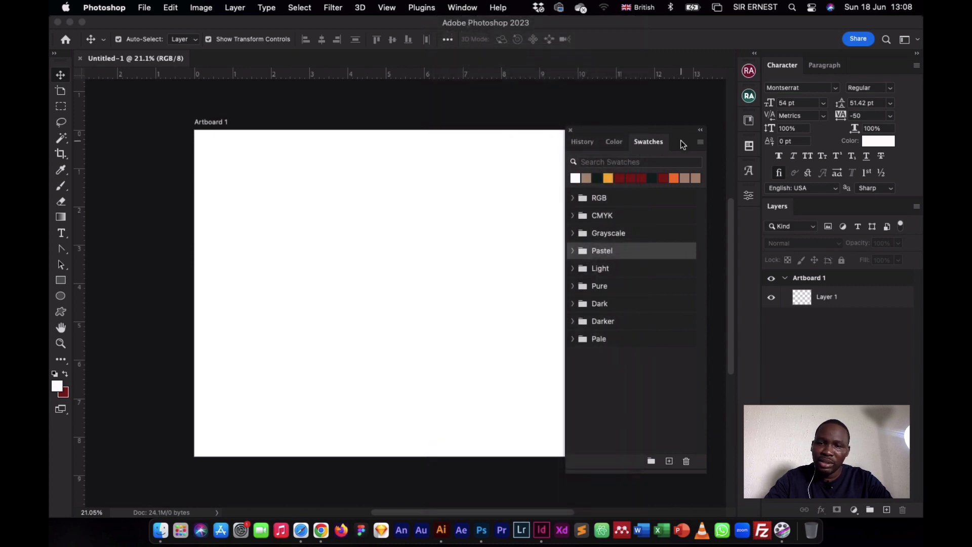
right_click(681, 141)
click(676, 133)
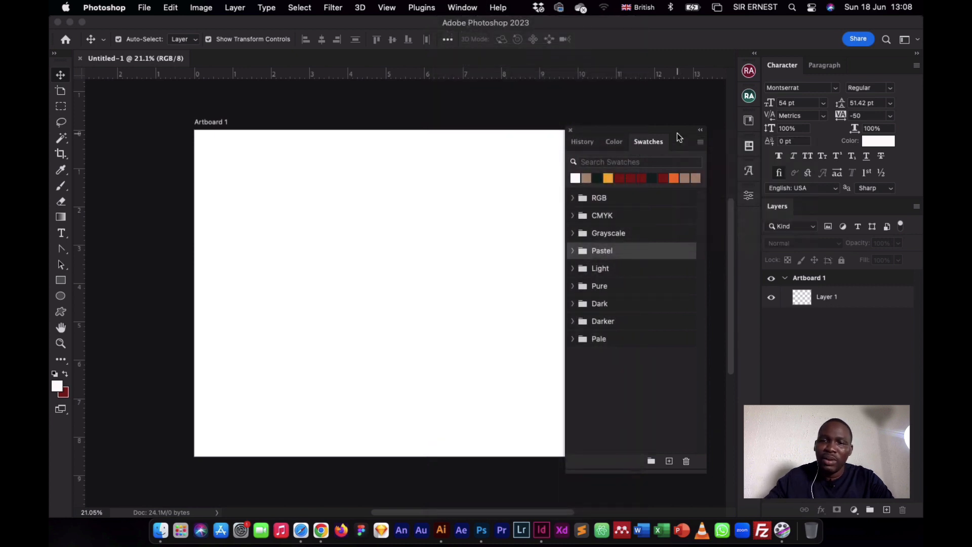
right_click(678, 144)
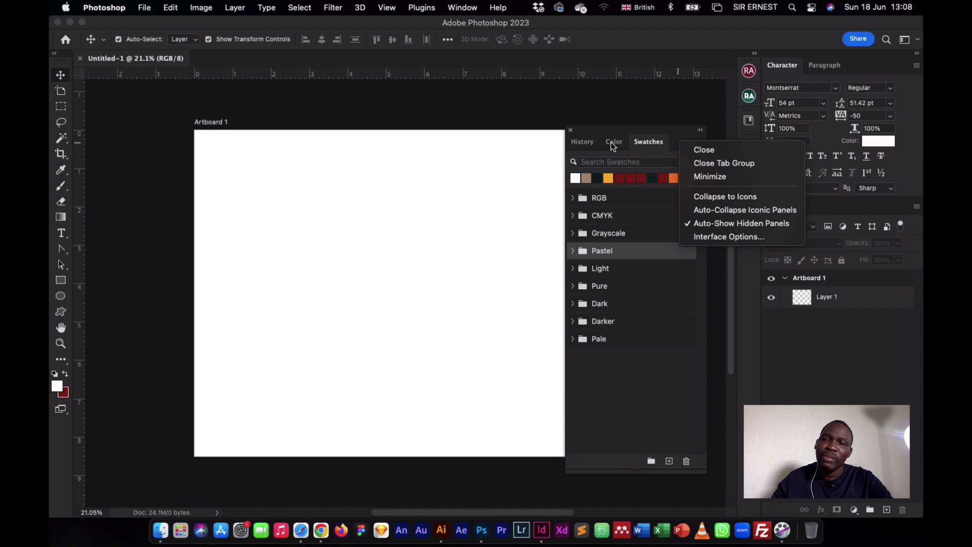
click(719, 164)
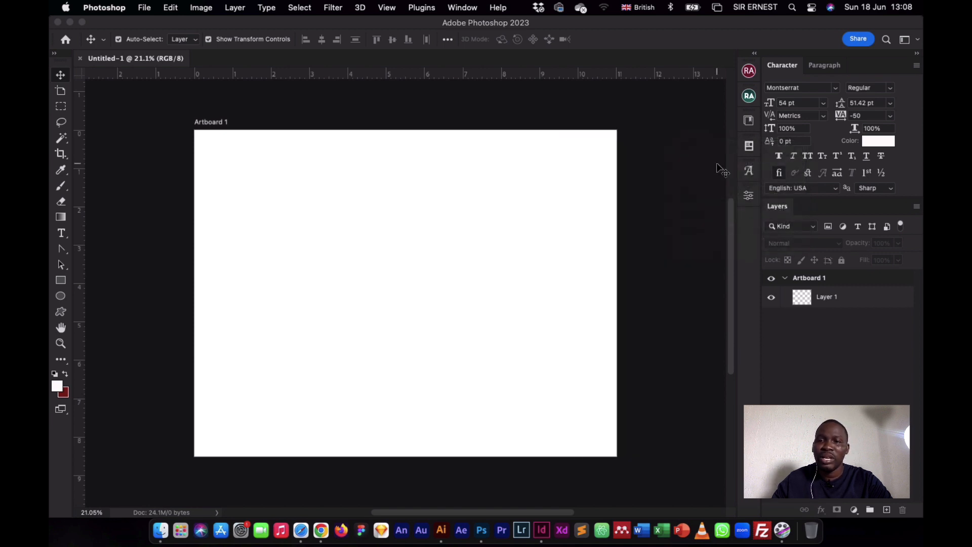
Expand the Layer Comps panel from its icon, float it over the artboard and close it.
click(748, 146)
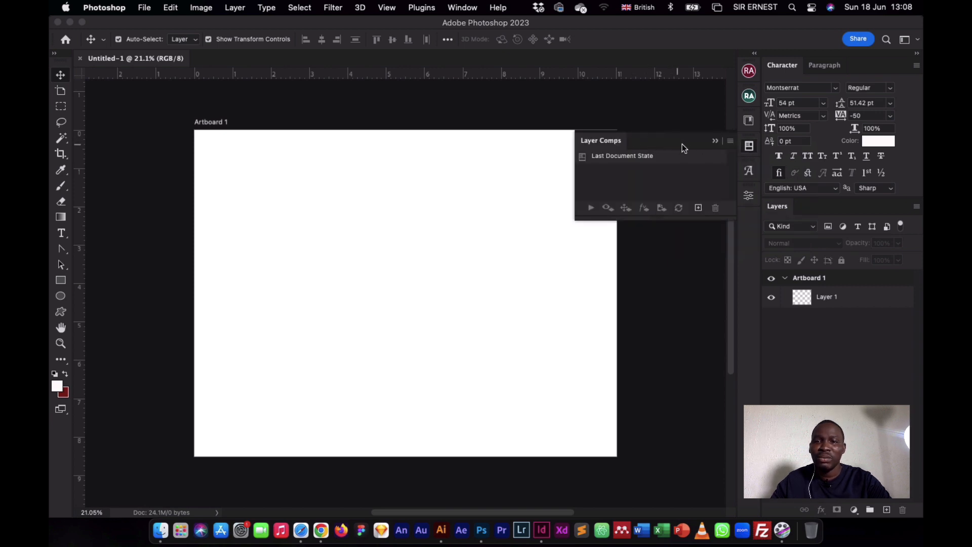
drag(749, 146, 540, 155)
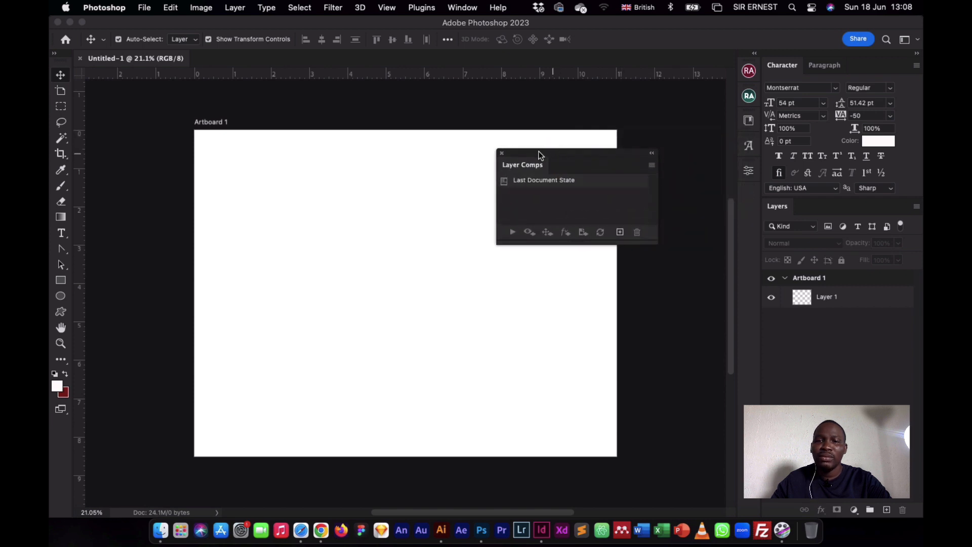
click(502, 153)
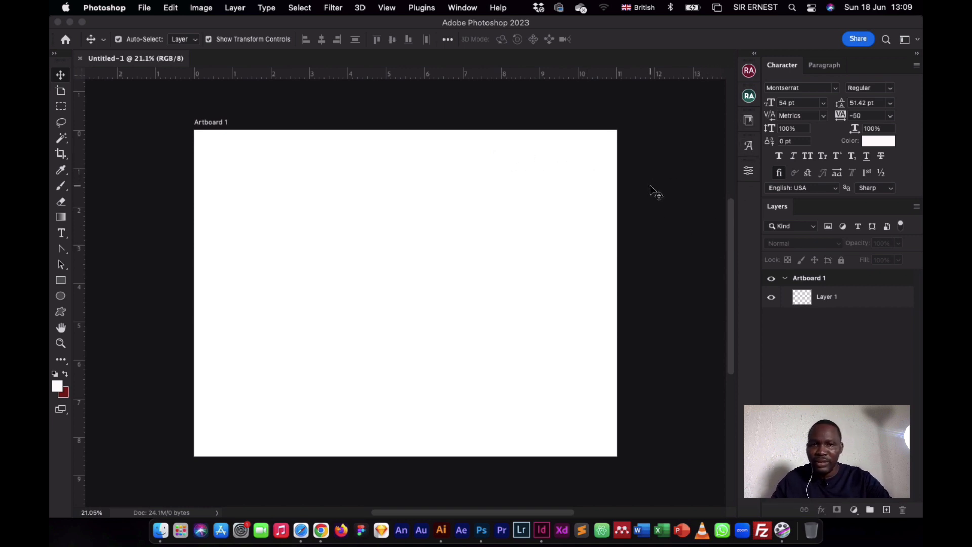
Review the list of available panels and the arrangement options for document windows.
click(463, 7)
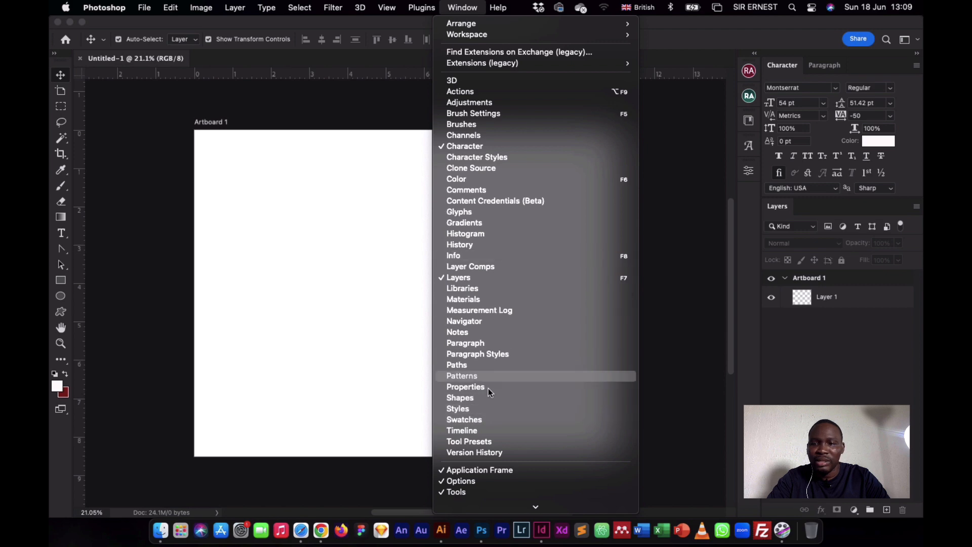
mouse_move(501, 23)
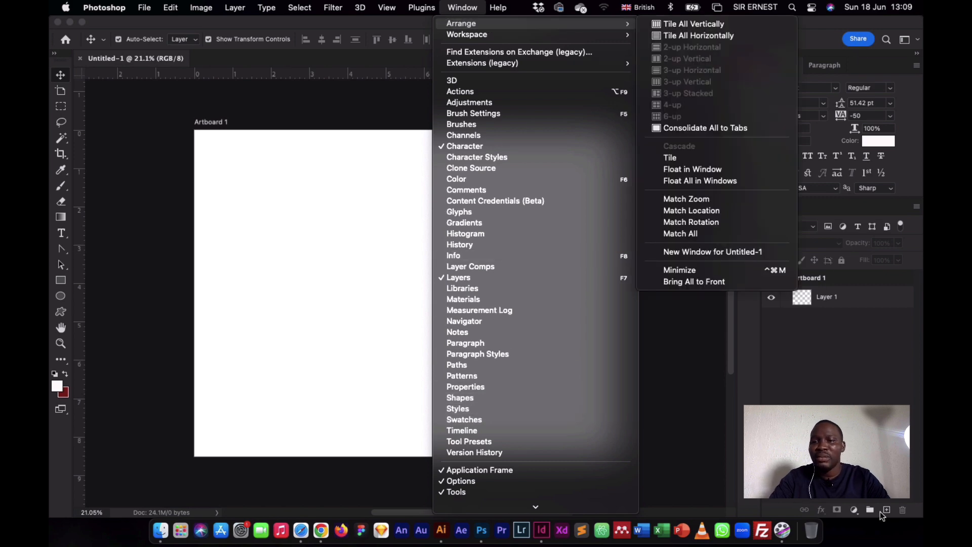
click(842, 396)
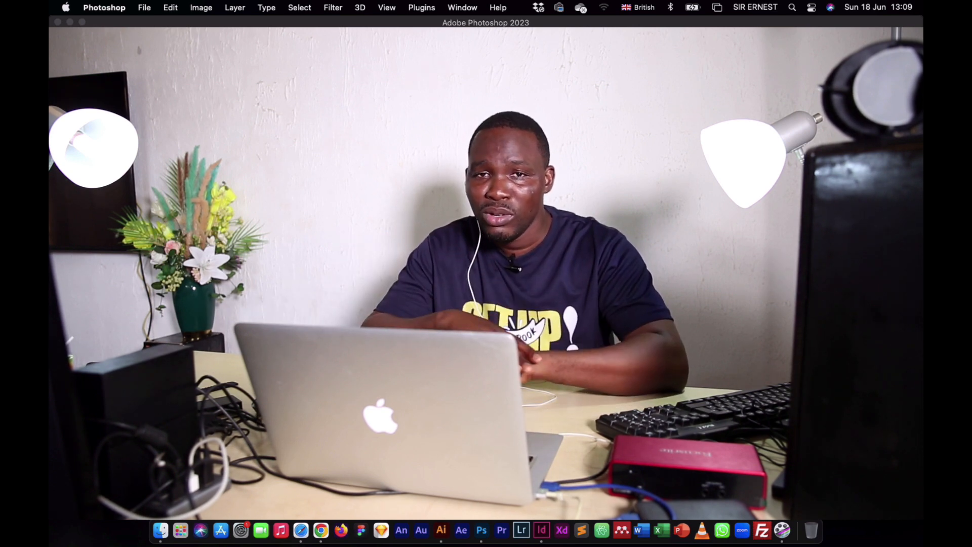
click(470, 10)
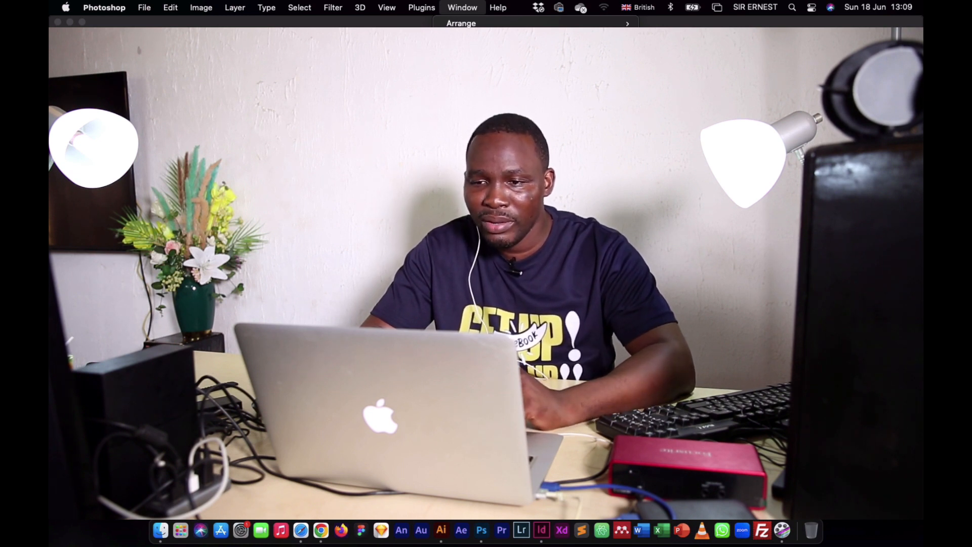
click(461, 8)
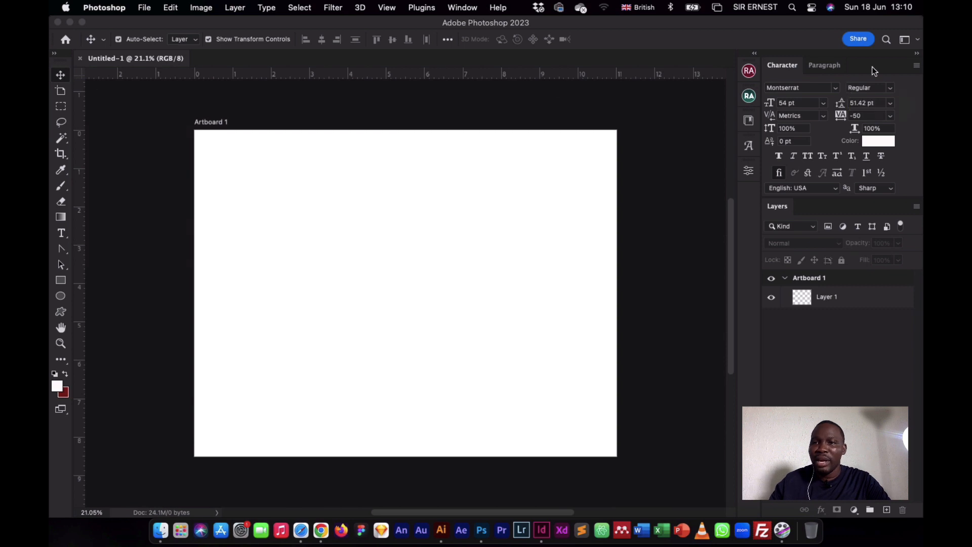
click(915, 38)
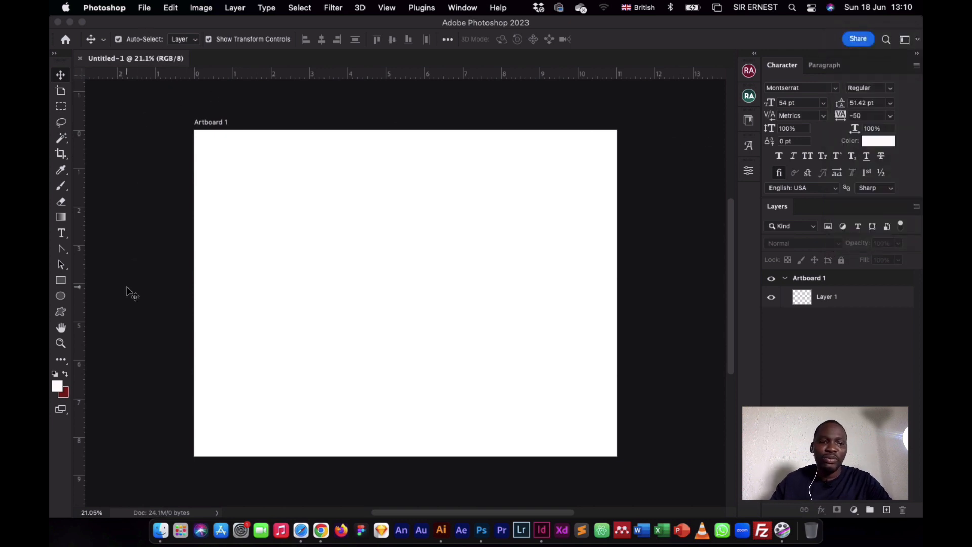
Look through the extra tools stored at the end of the toolbar, and return to the Move tool.
click(62, 361)
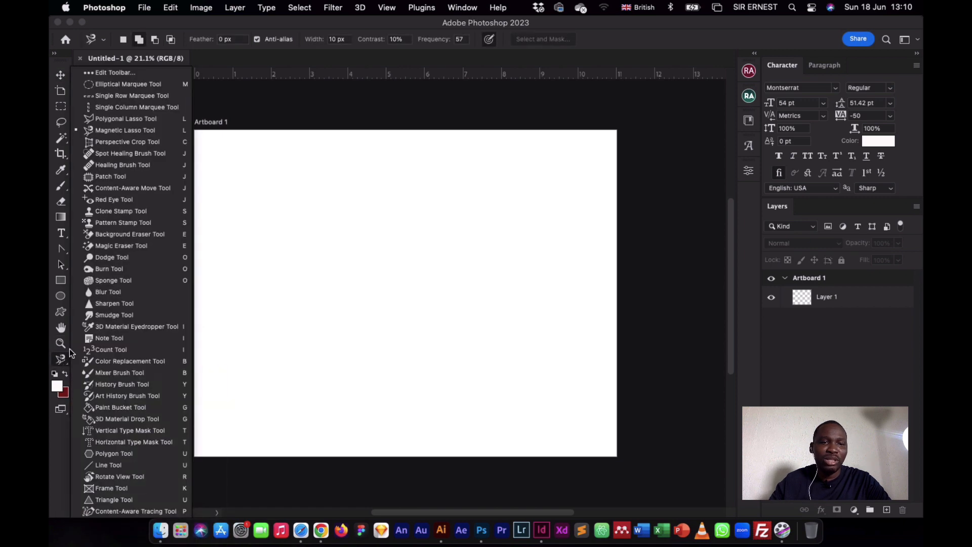
scroll(137, 199, down, 10)
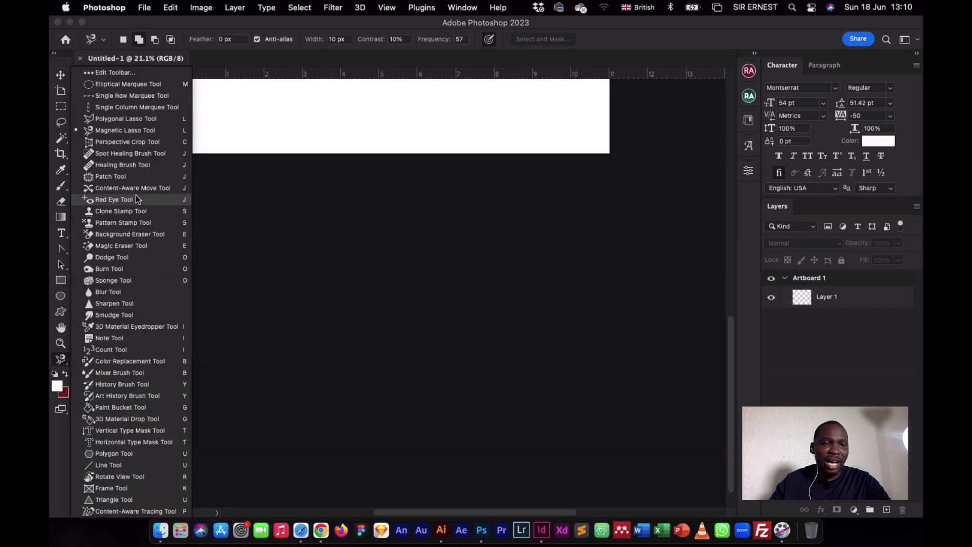
scroll(128, 258, up, 10)
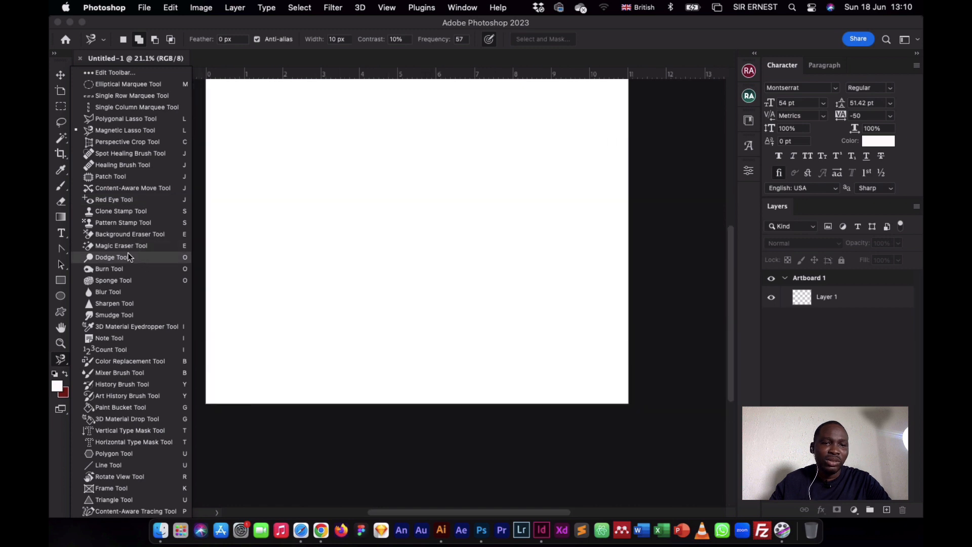
click(59, 77)
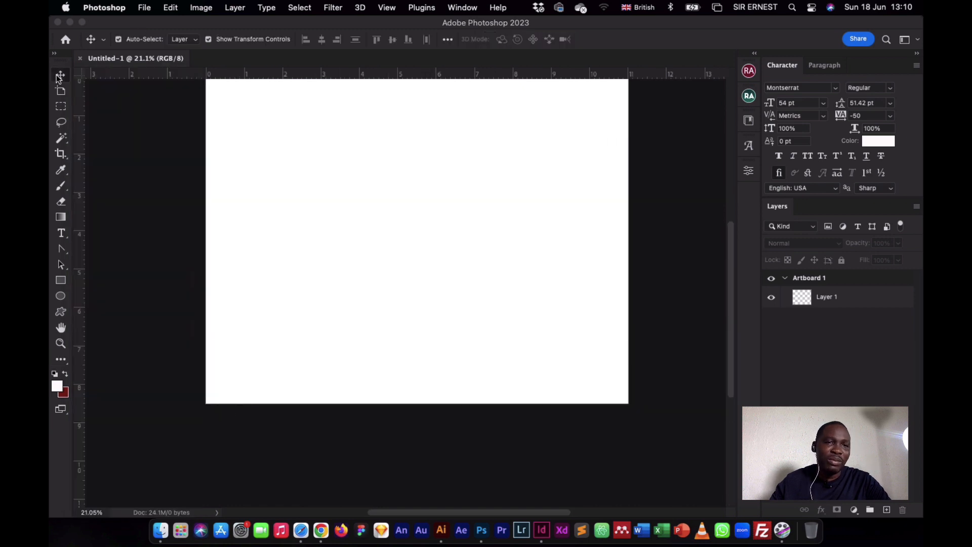
Open the toolbar customization, look through the Extra Tools list and close the dialog.
click(171, 6)
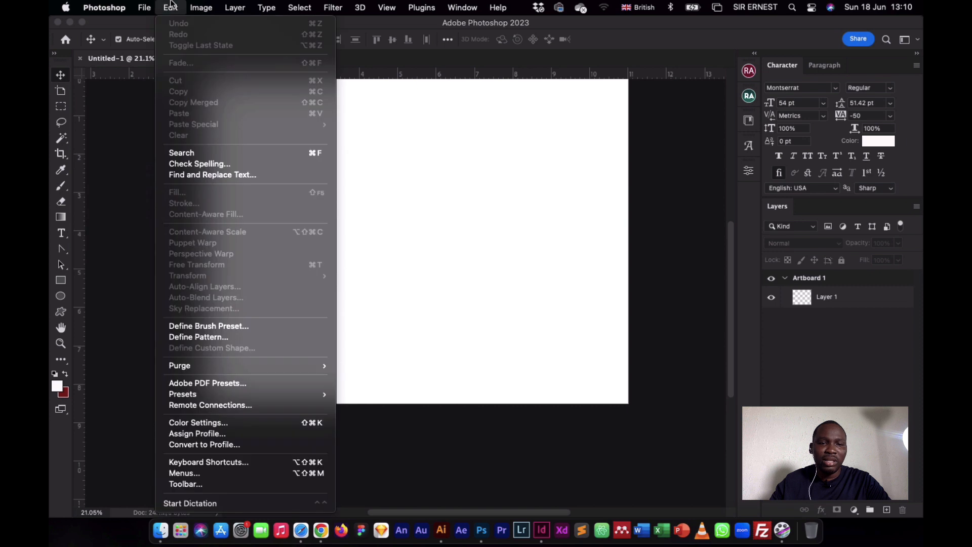
click(197, 483)
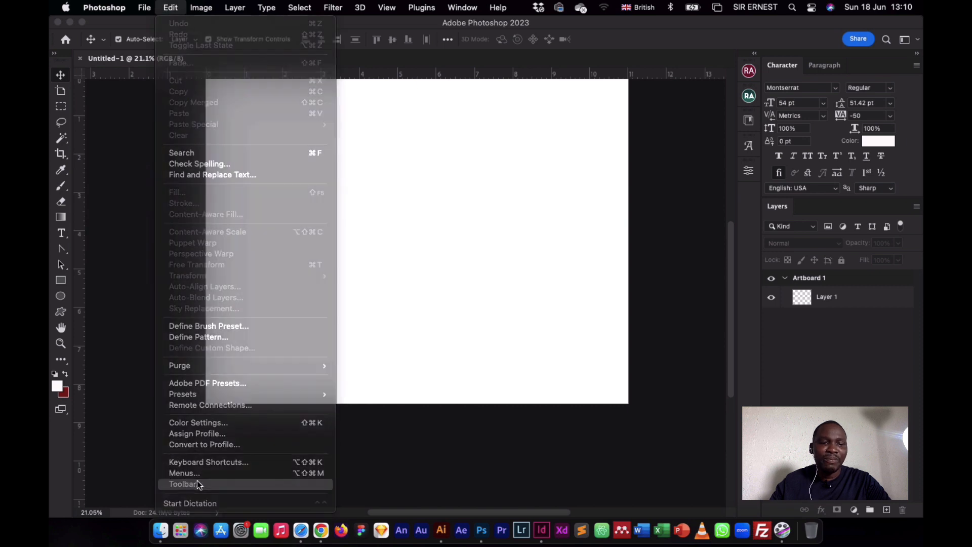
scroll(417, 260, down, 14)
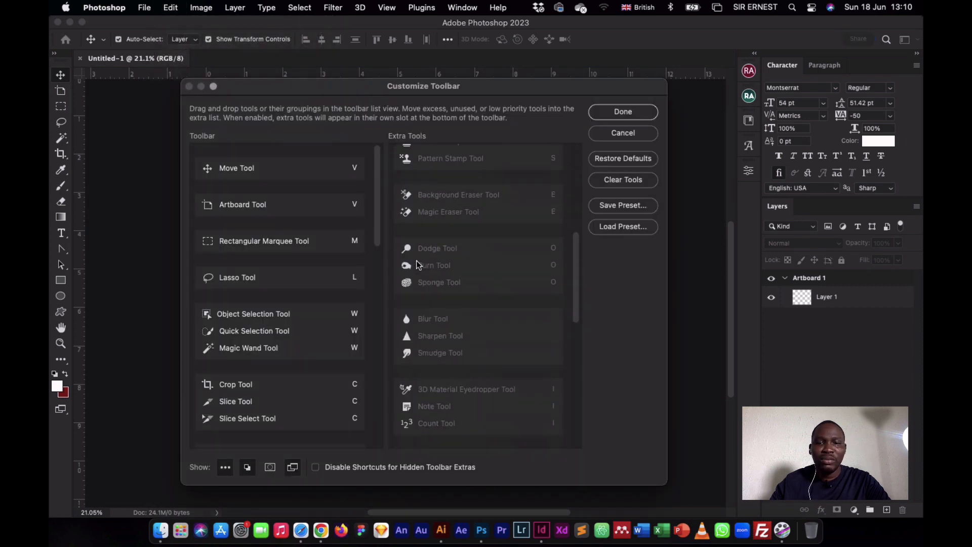
scroll(416, 260, up, 14)
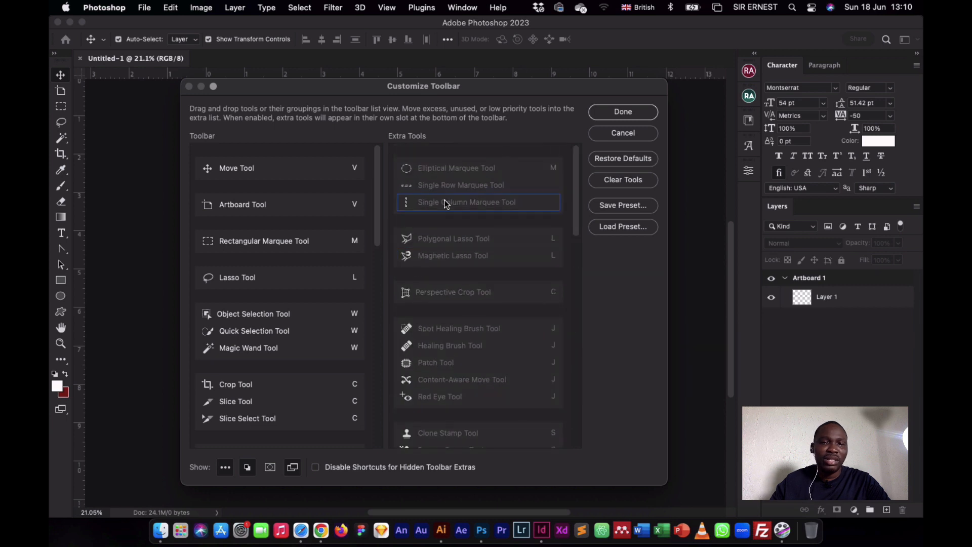
click(618, 111)
scroll(502, 182, down, 2)
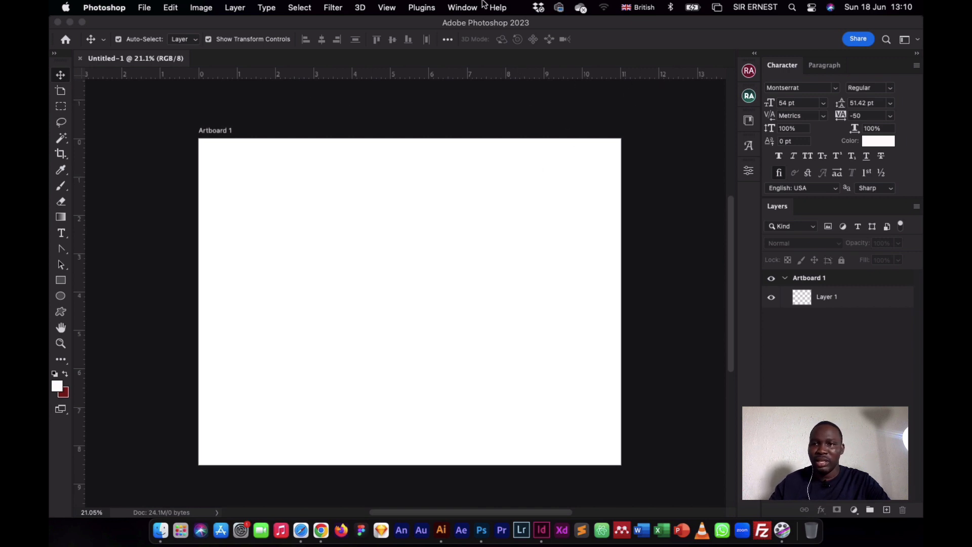
Switch from the TUTORIALS workspace to a saved custom workspace named after its owner.
click(916, 39)
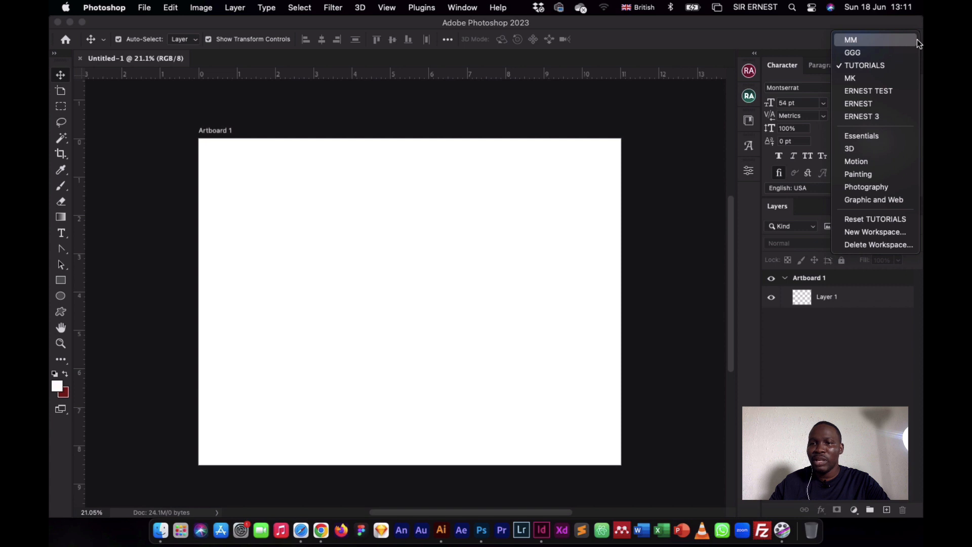
click(883, 99)
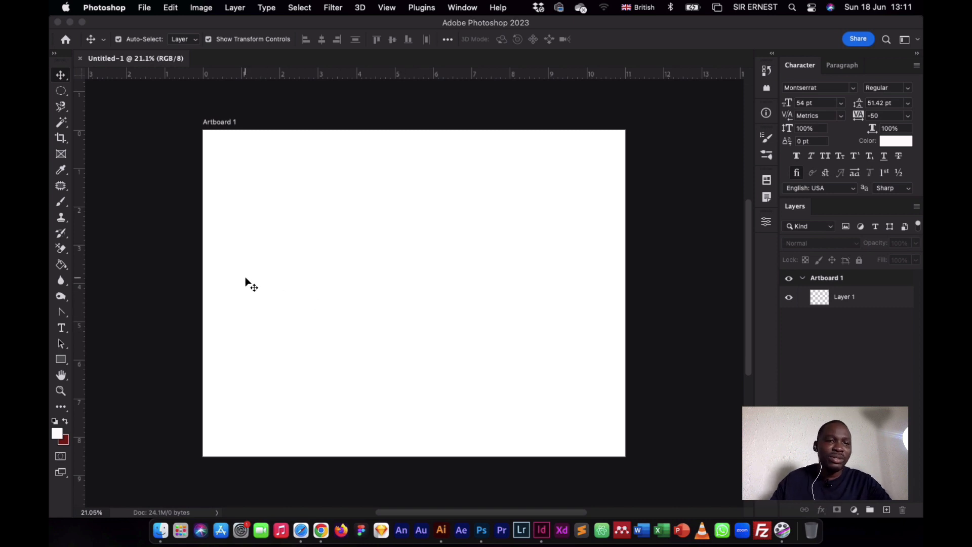
Draw a second artboard about 6.89 by 8.5 in beside Artboard 1 with the Artboard tool, and delete it.
click(62, 75)
click(100, 77)
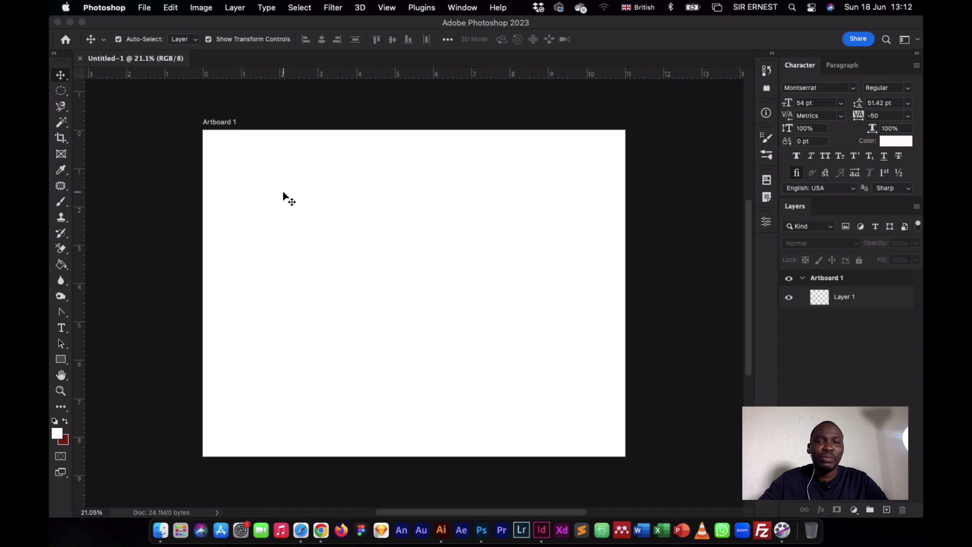
right_click(61, 76)
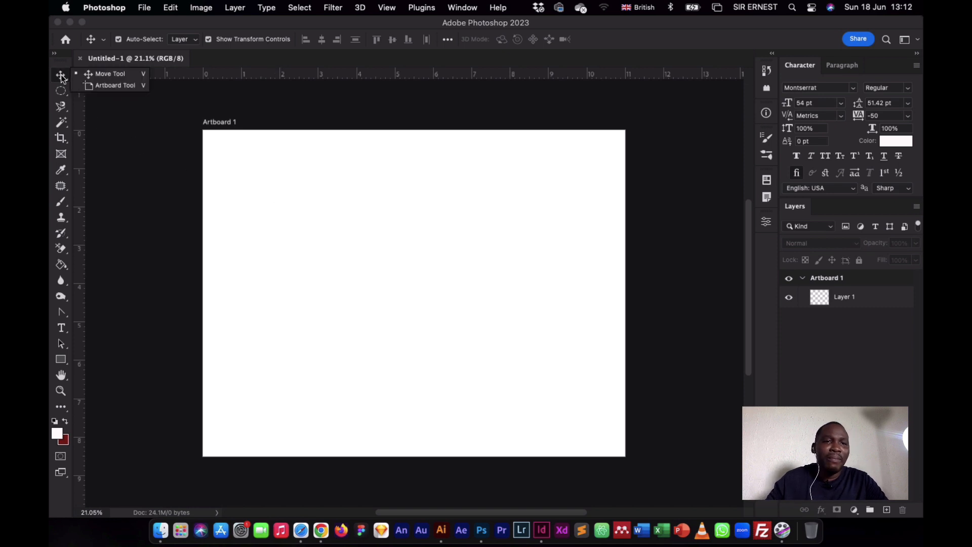
click(94, 83)
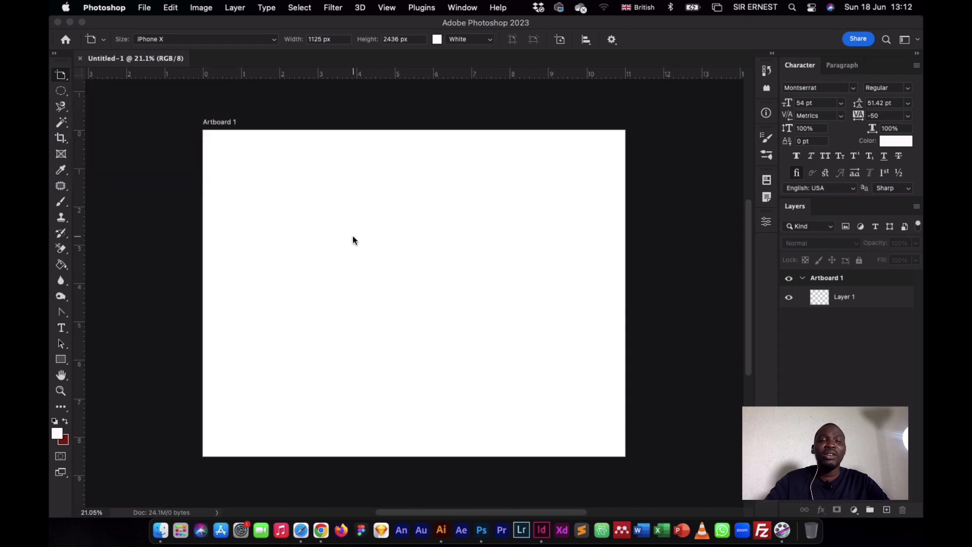
scroll(353, 237, down, 3)
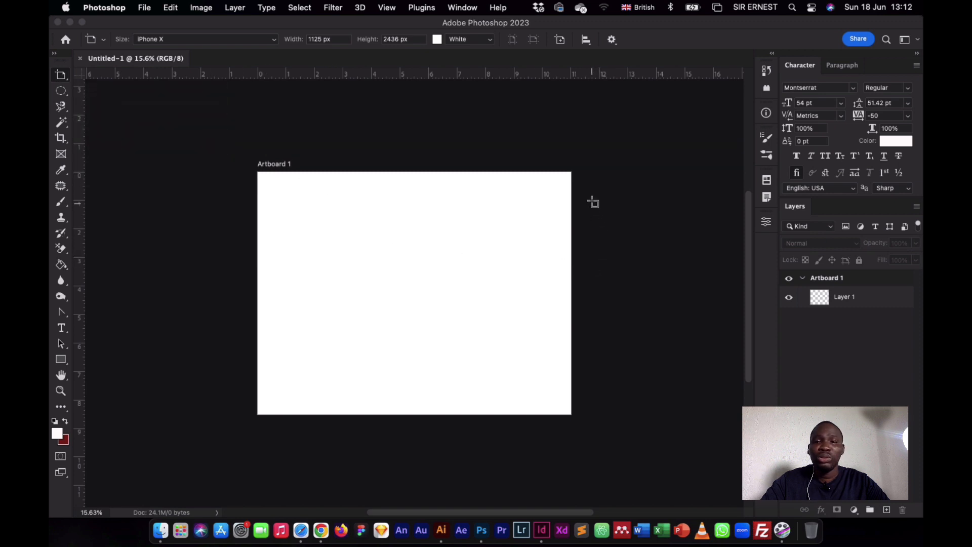
scroll(587, 176, right, 5)
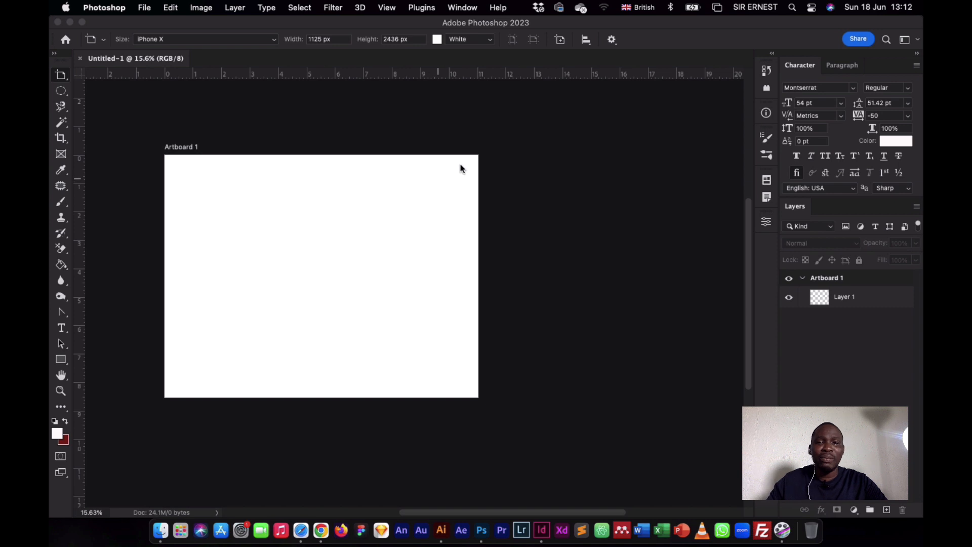
drag(499, 157, 693, 397)
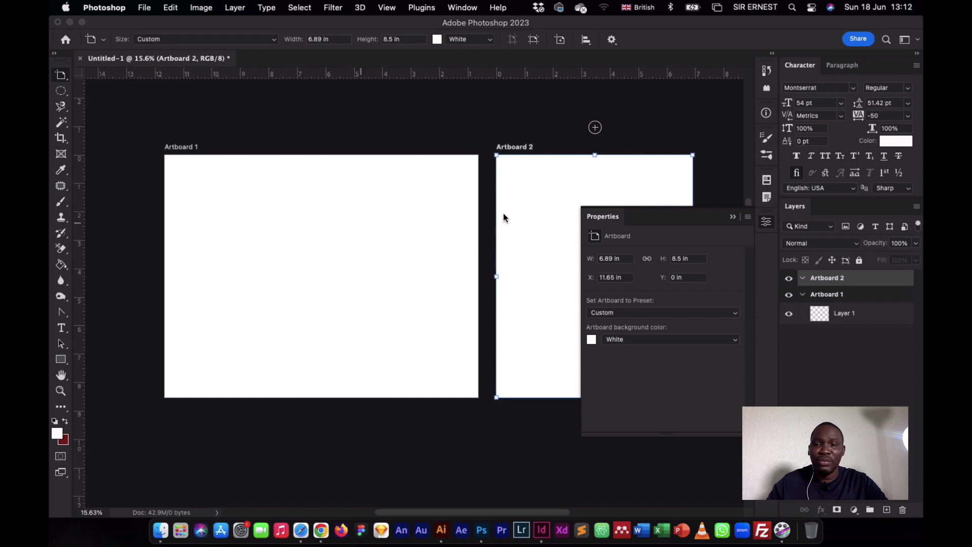
click(732, 217)
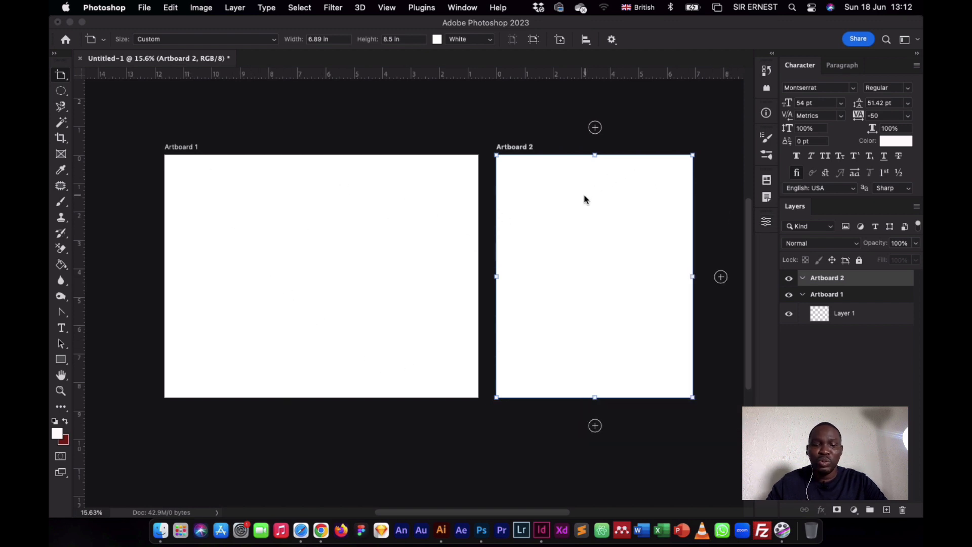
key(Delete)
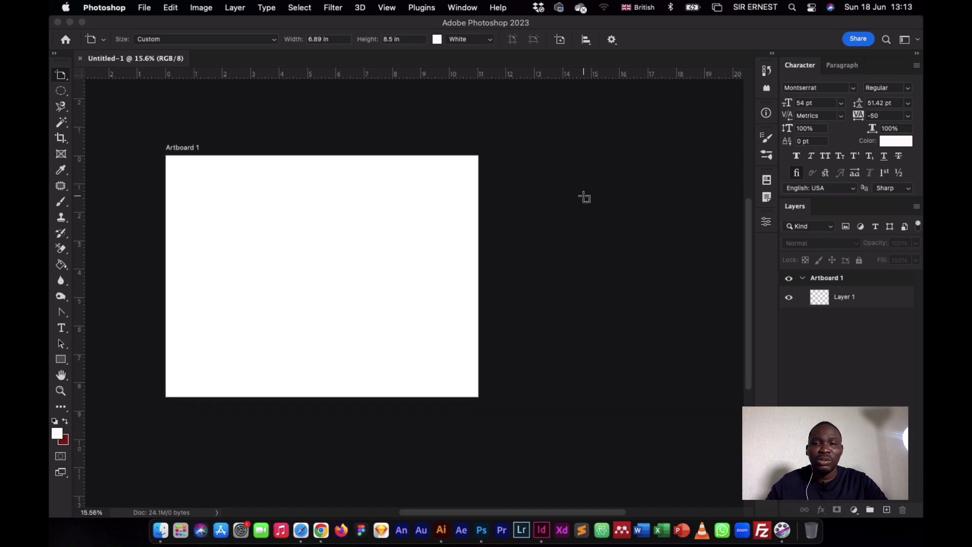
Select Artboard 1 and switch from the Artboard tool to the Move tool.
double_click(823, 279)
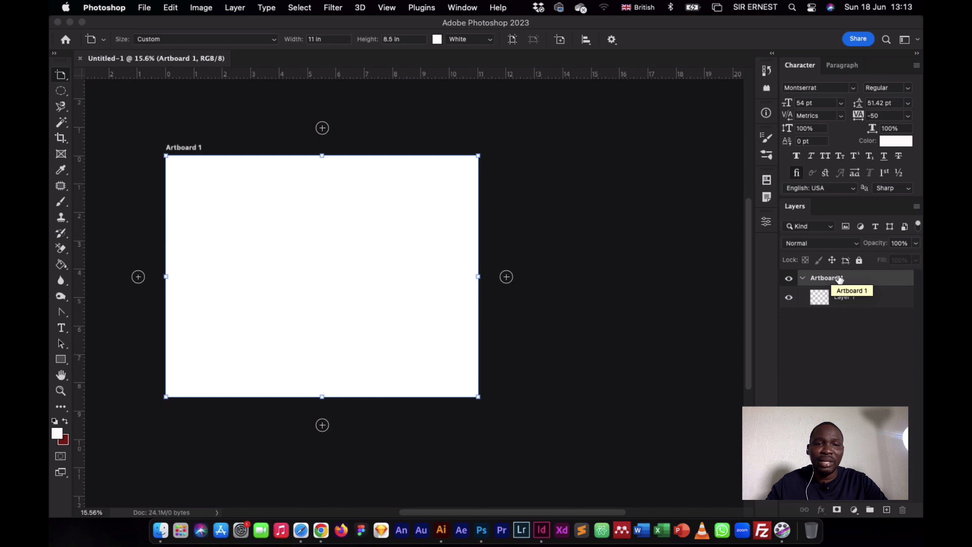
click(64, 75)
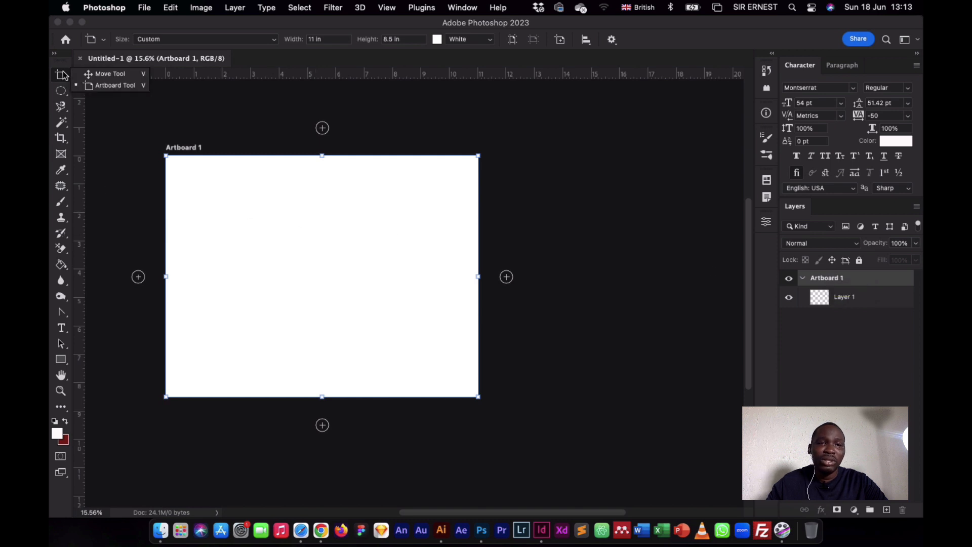
click(107, 74)
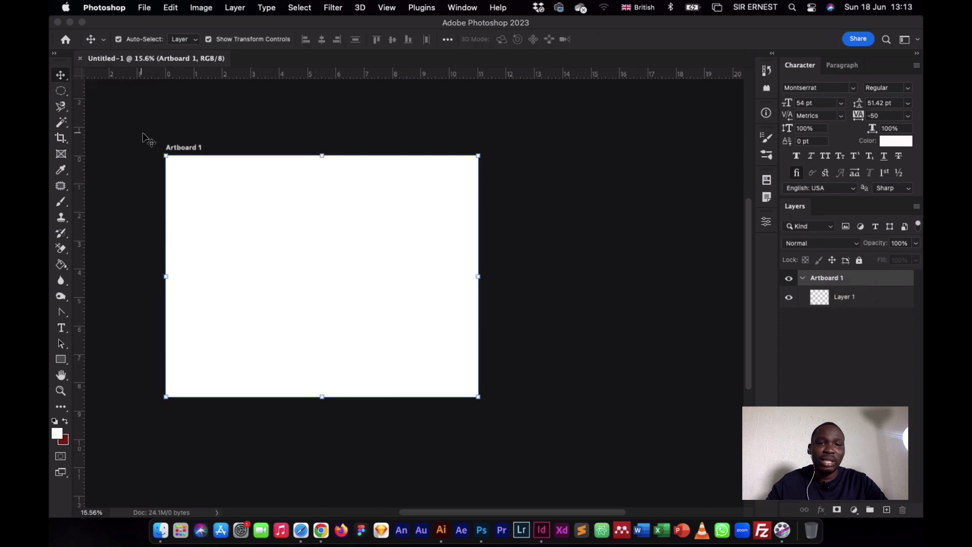
click(191, 155)
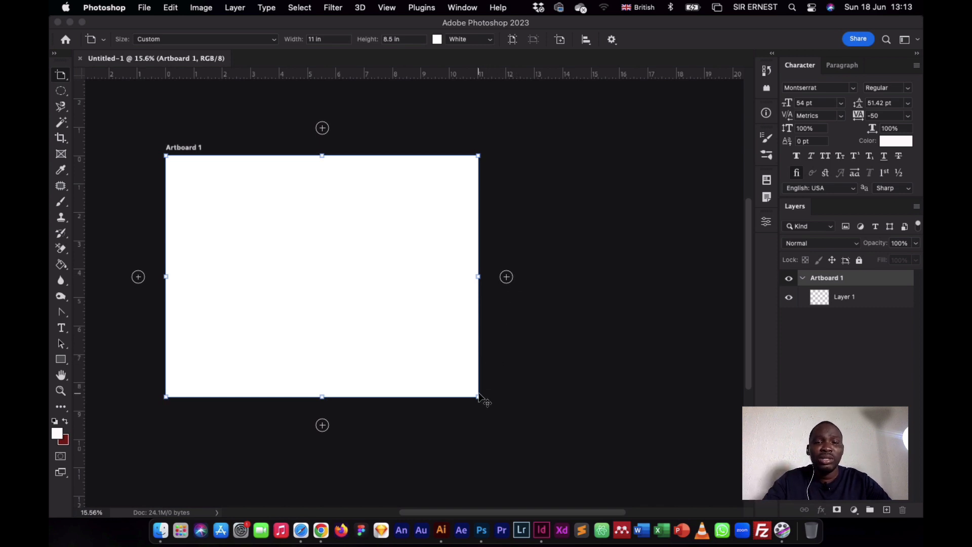
Add four more artboards in a row to the right of Artboard 1 with the Artboard tool.
key(super+minus)
key(super+minus)
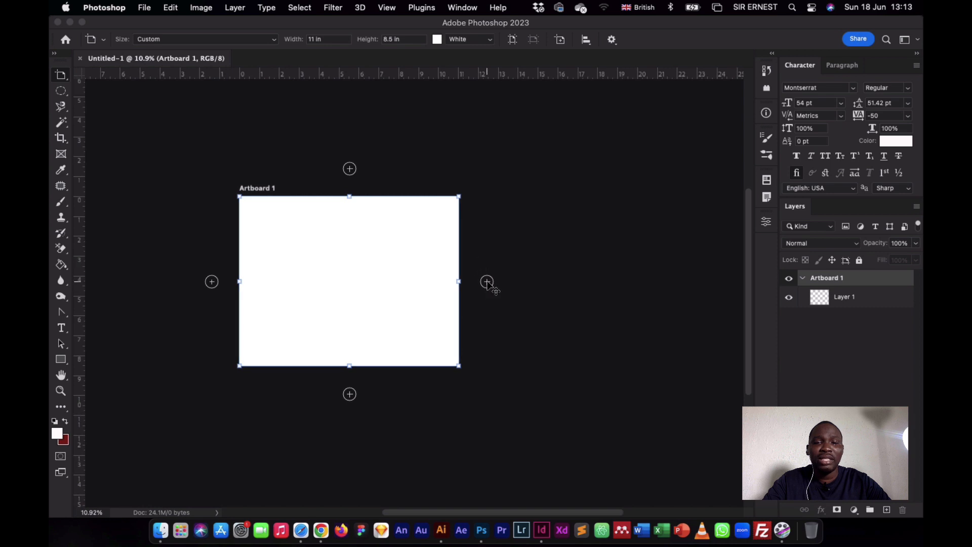
click(488, 283)
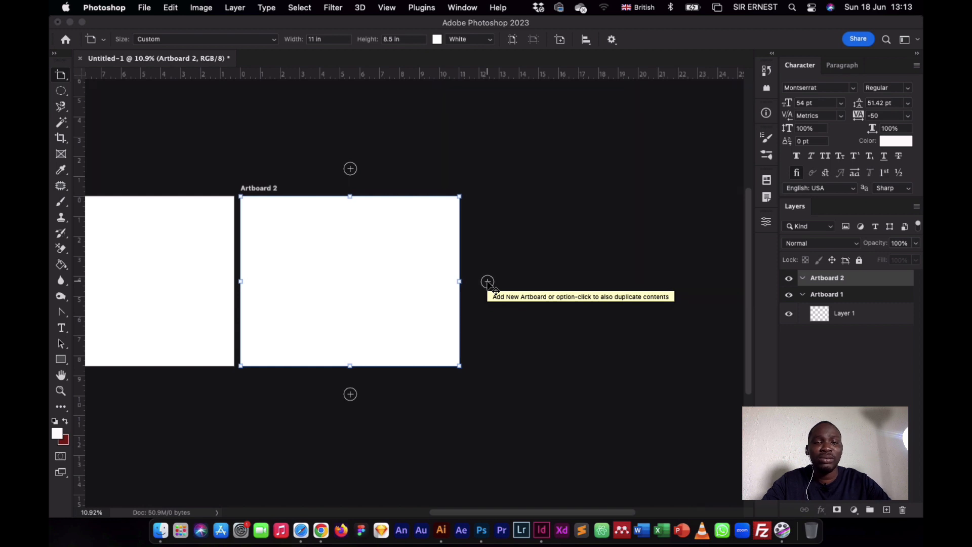
click(487, 282)
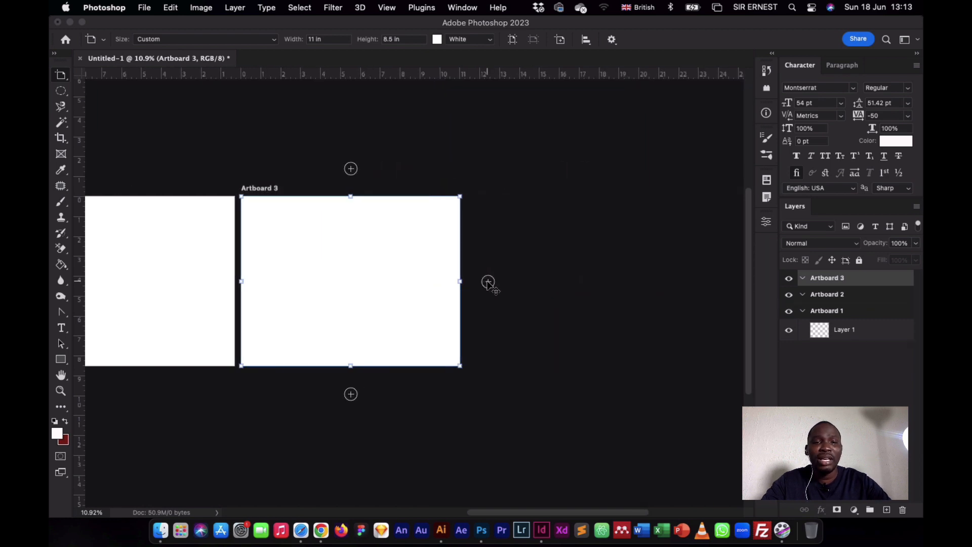
click(488, 282)
click(488, 282)
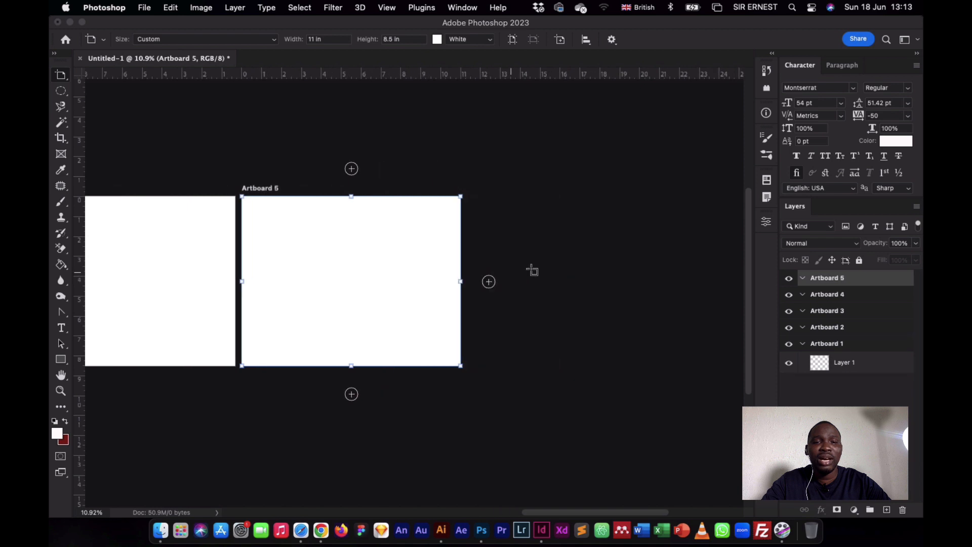
scroll(532, 385, down, 2)
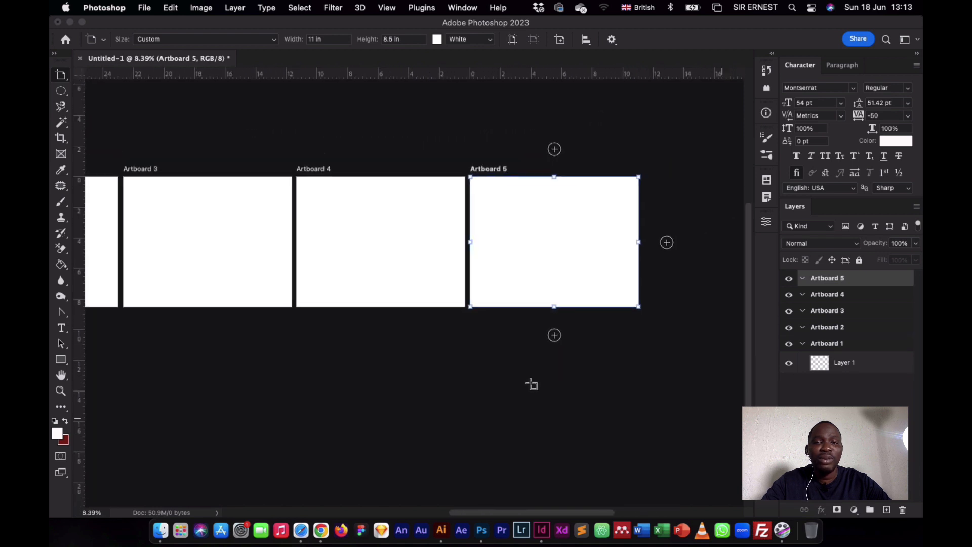
scroll(531, 385, down, 3)
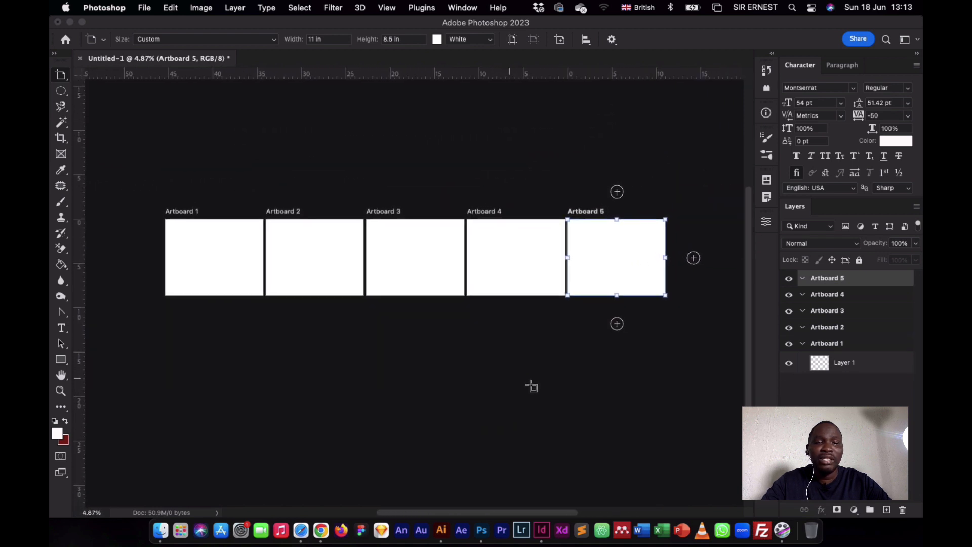
scroll(532, 386, up, 1)
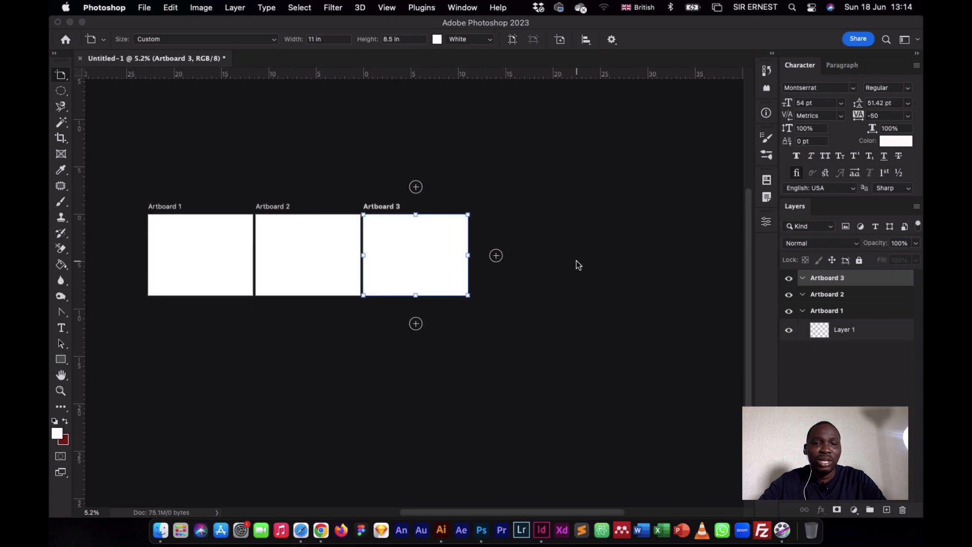
Undo the added artboards so only Artboard 1 is left, and select it with the Artboard tool.
key(super+z)
key(super+z)
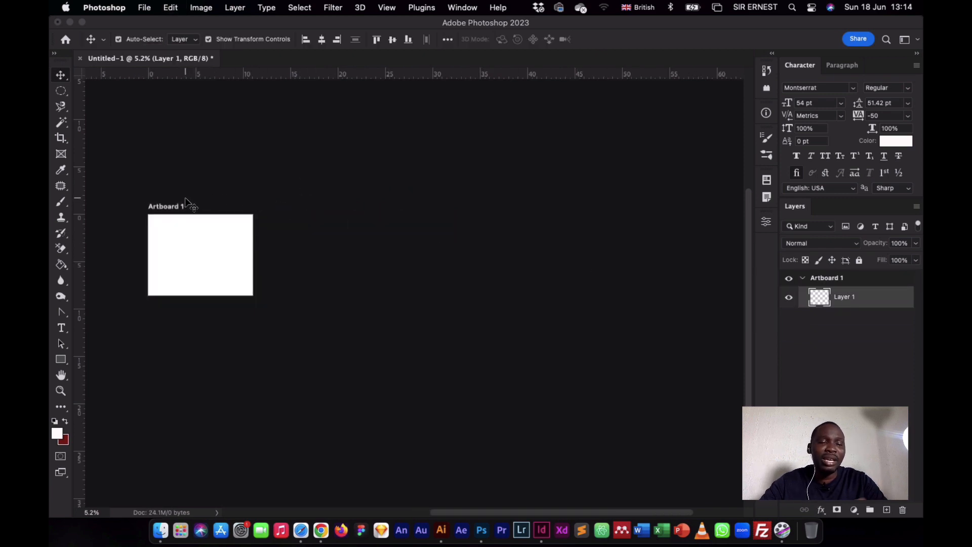
click(180, 207)
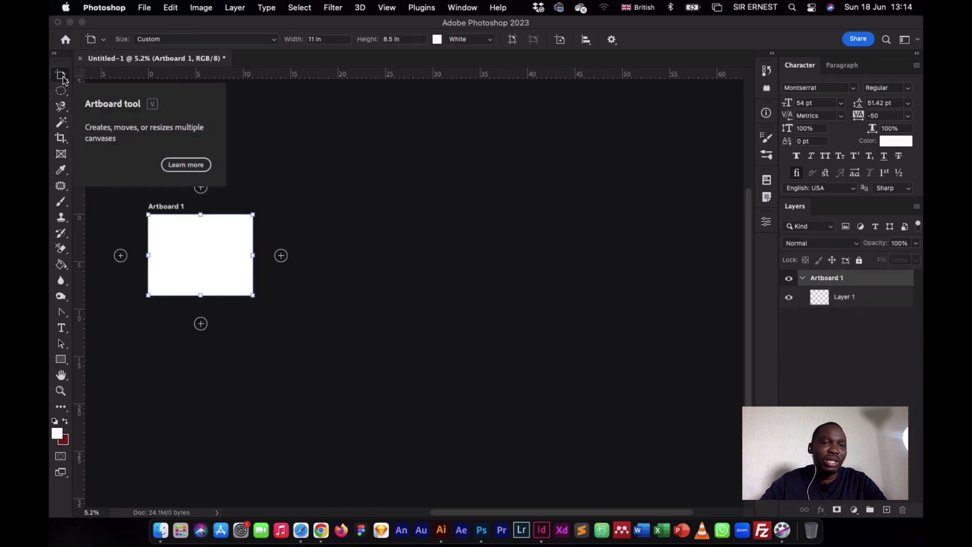
Add one artboard to the right of Artboard 1, one below Artboard 2 and another to the right of Artboard 3.
click(281, 255)
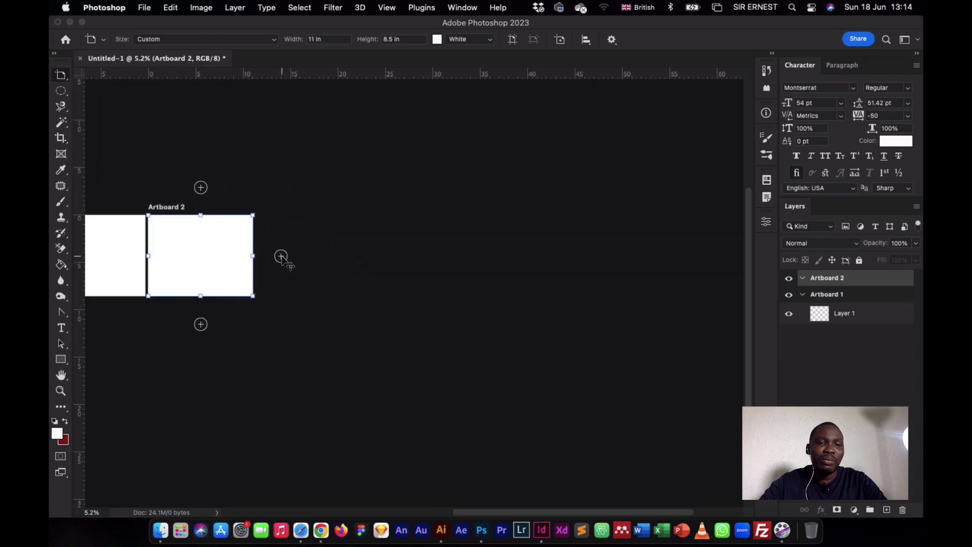
scroll(283, 257, left, 10)
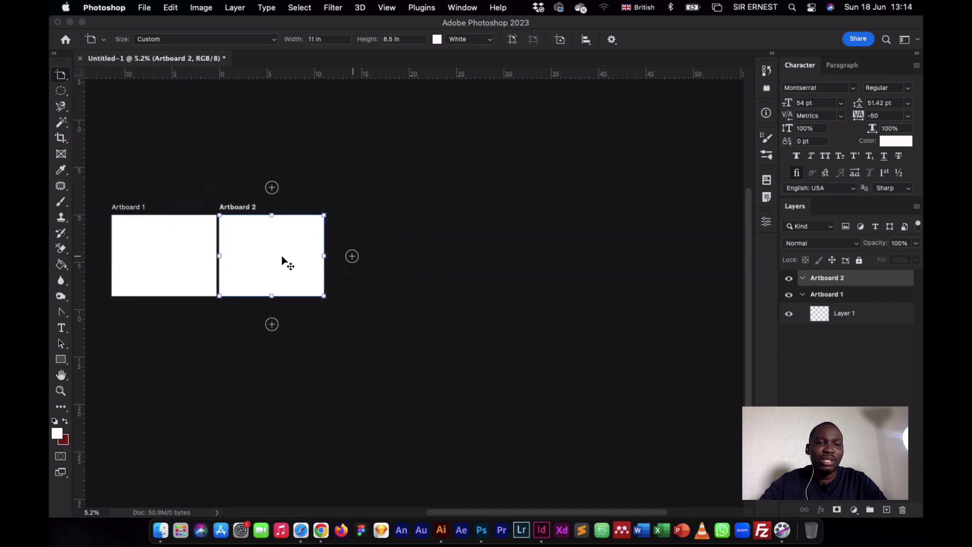
click(478, 345)
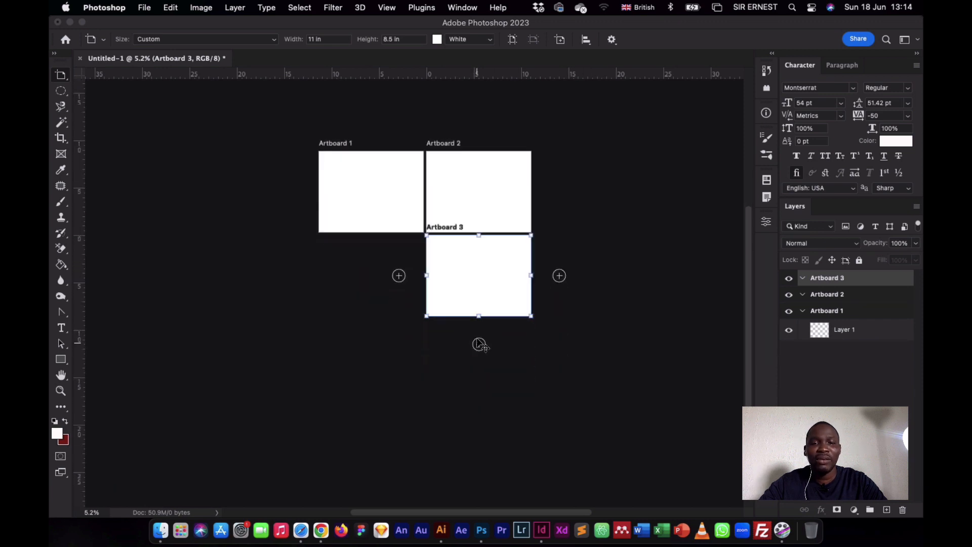
click(559, 276)
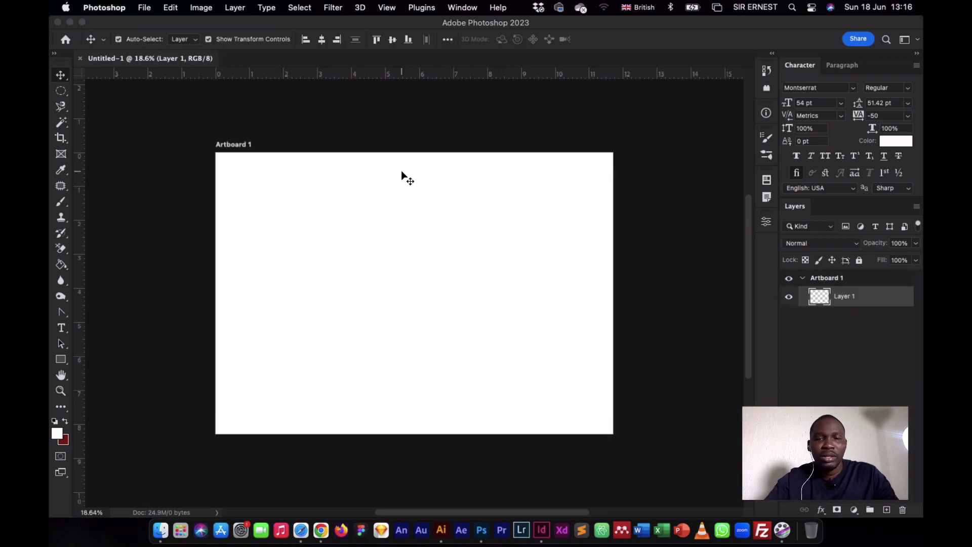
Select Artboard 1 by its name, switch from the Artboard tool to the Move tool and deselect the artboard.
scroll(489, 269, down, 2)
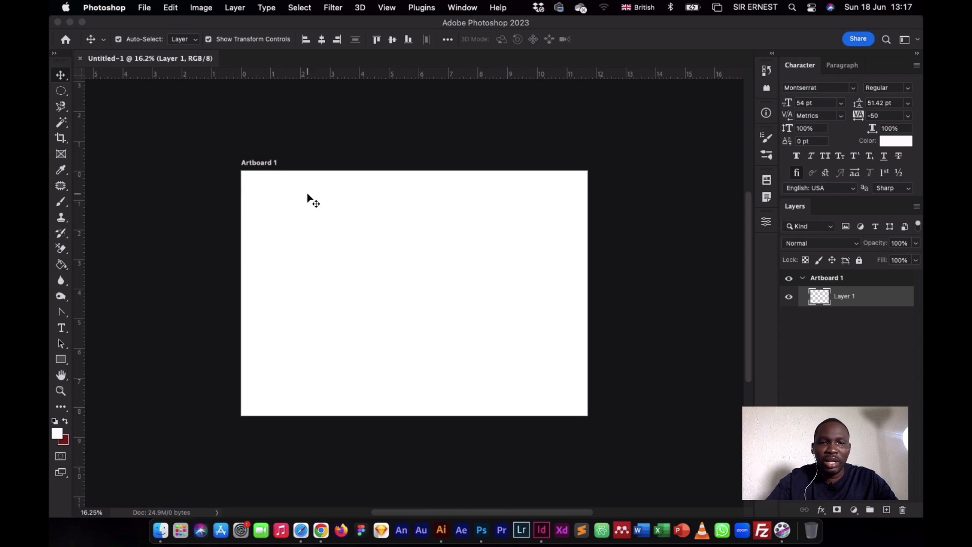
click(258, 164)
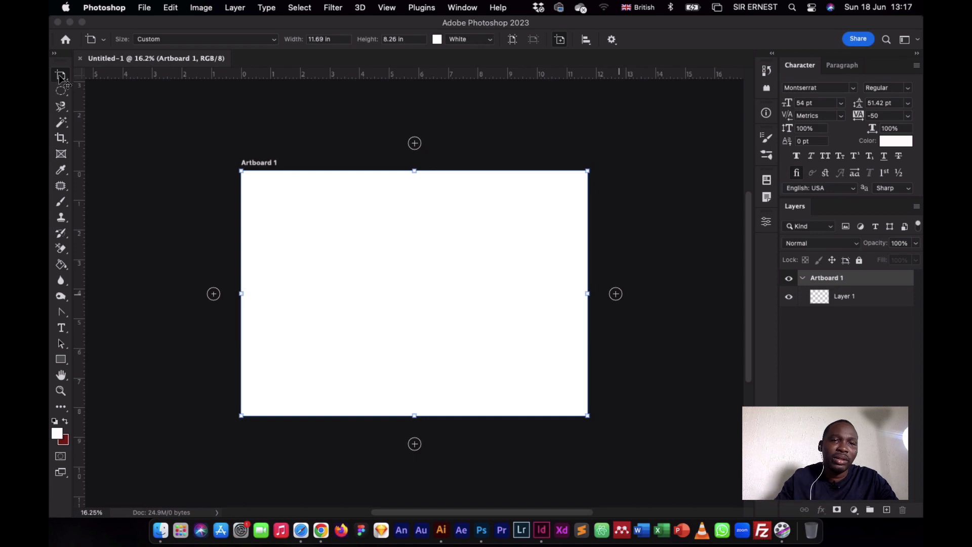
drag(60, 76, 96, 72)
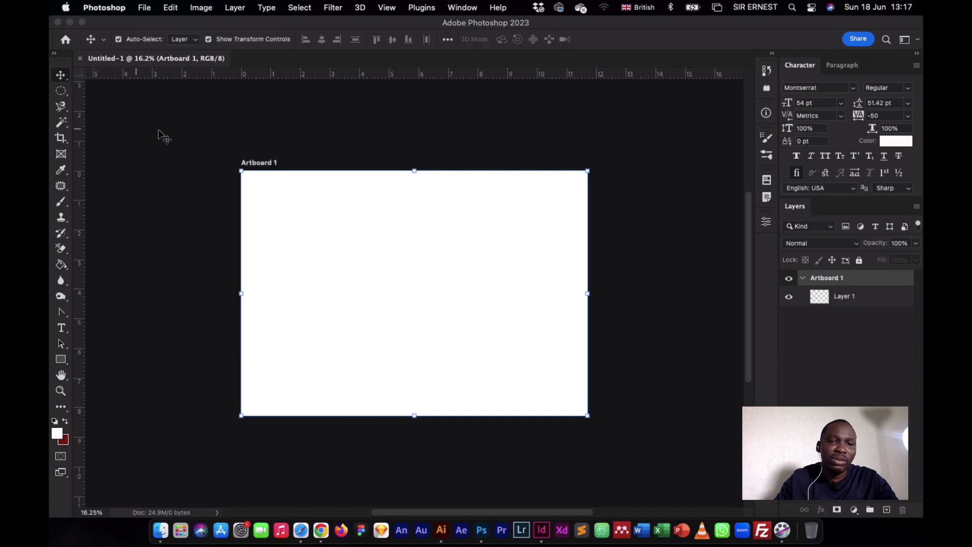
click(199, 144)
Draw a Rectangular Marquee selection about 7 in wide on the artboard, and move the selection outline toward the artboard's centre.
click(63, 91)
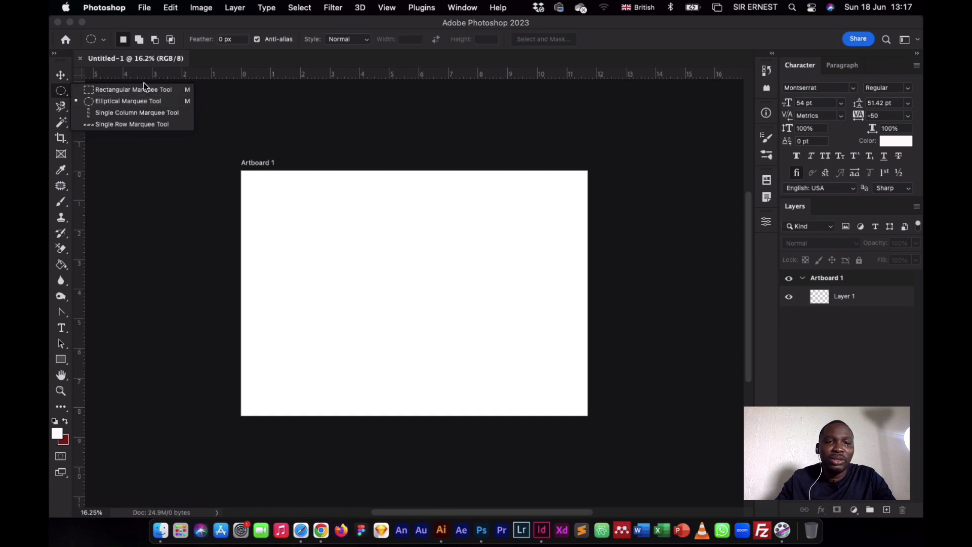
click(133, 90)
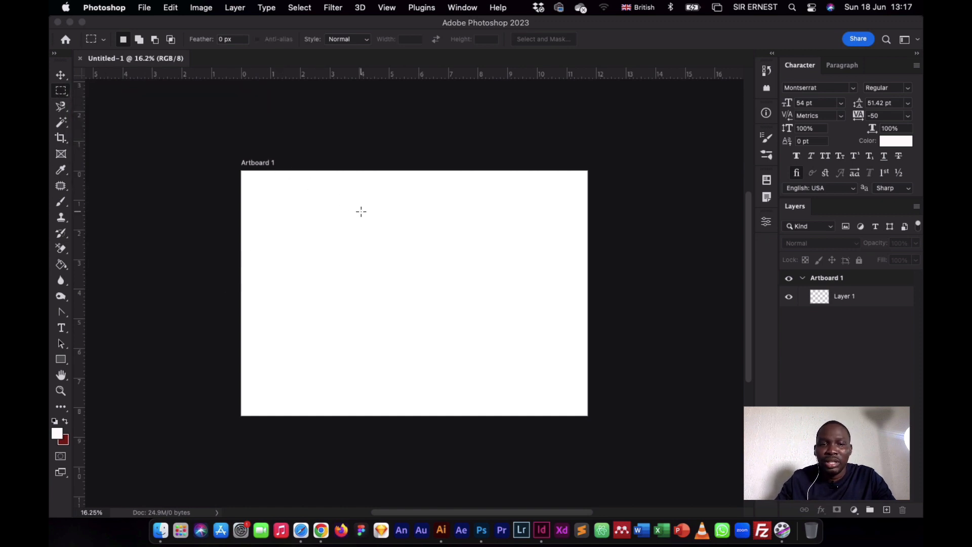
drag(305, 198, 513, 307)
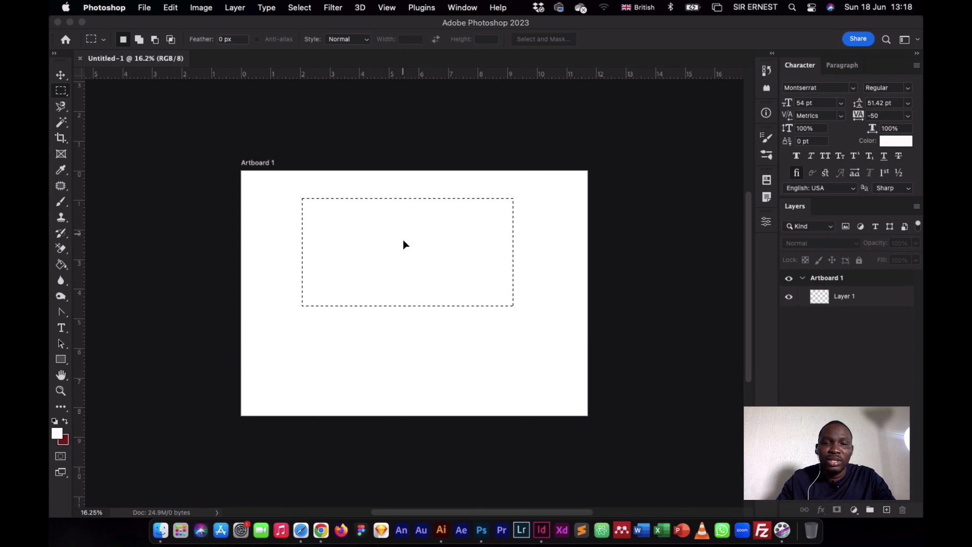
drag(403, 241, 406, 261)
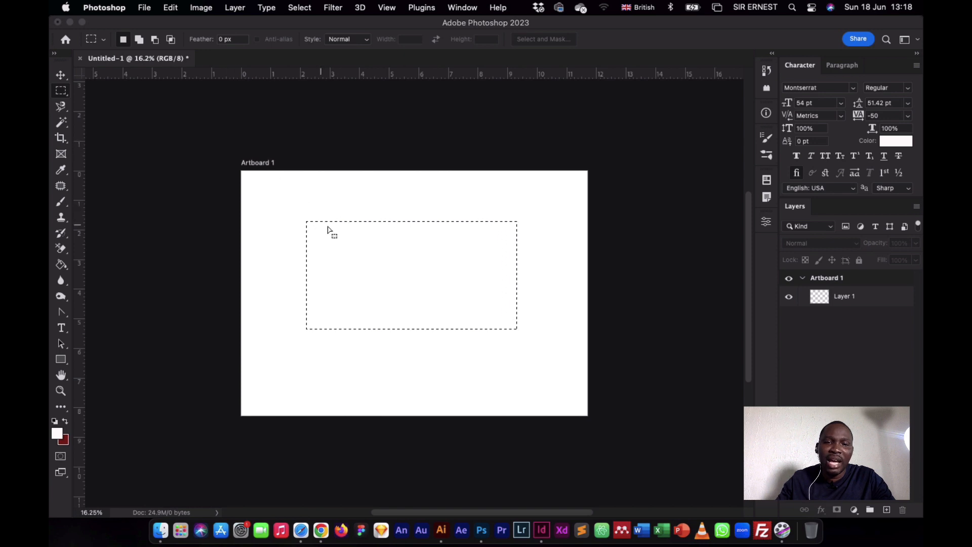
mouse_move(363, 224)
mouse_down()
mouse_move(383, 233)
mouse_move(365, 230)
mouse_up()
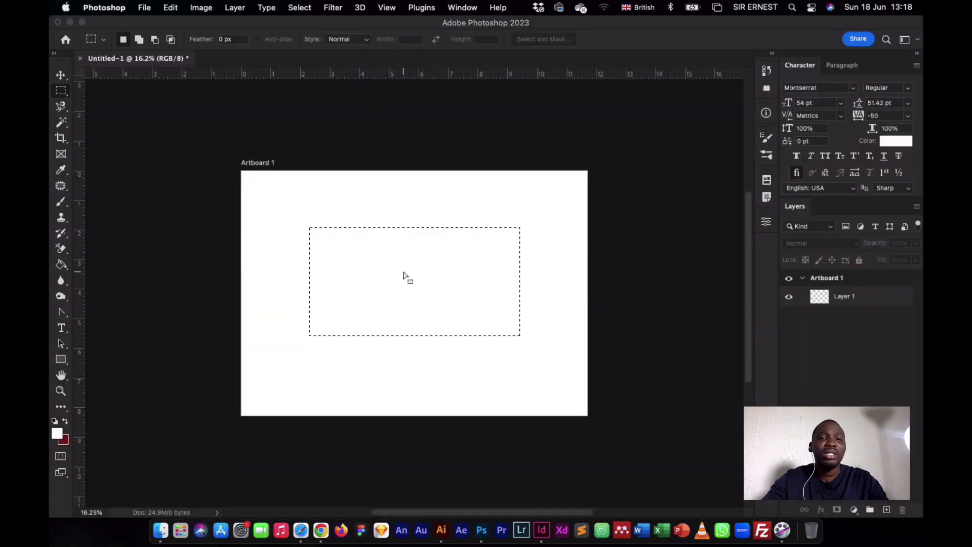
Examine the clipping mask, colour, mode and opacity options for a new layer, and close the dialog without creating one.
key(shift)
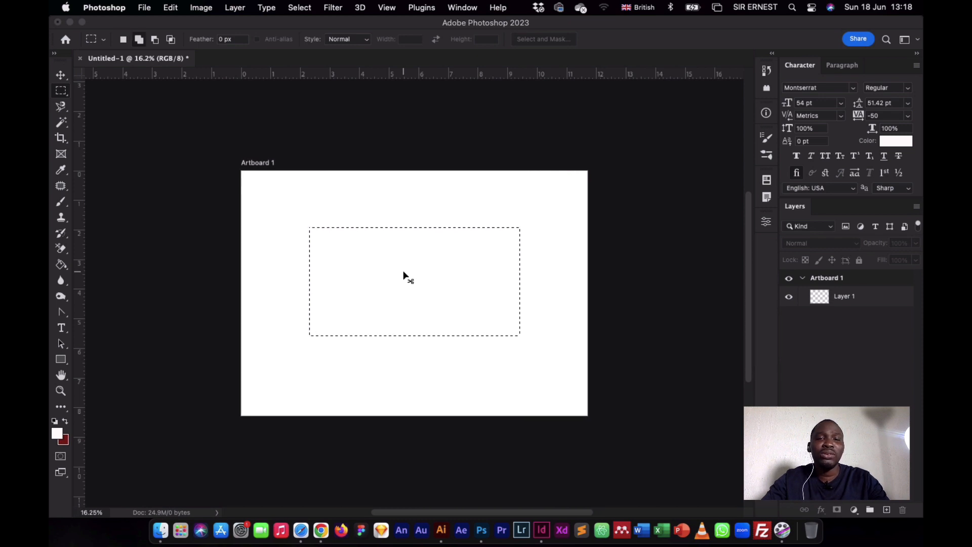
key(super+shift+n)
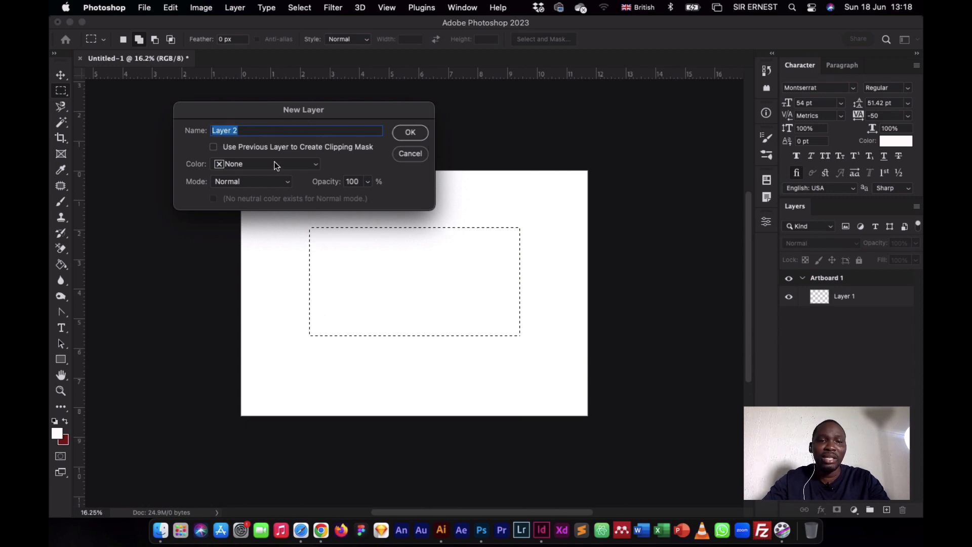
click(316, 165)
click(352, 165)
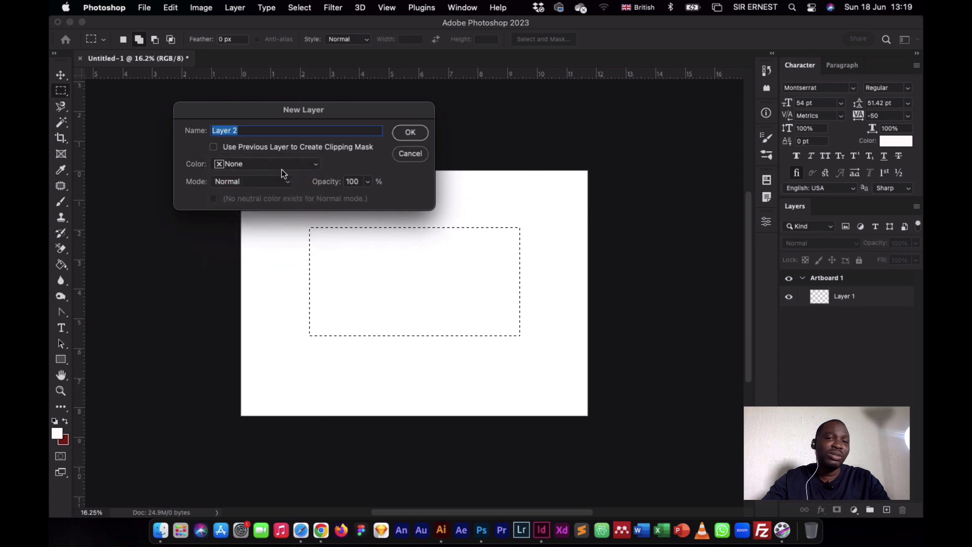
click(284, 166)
click(284, 166)
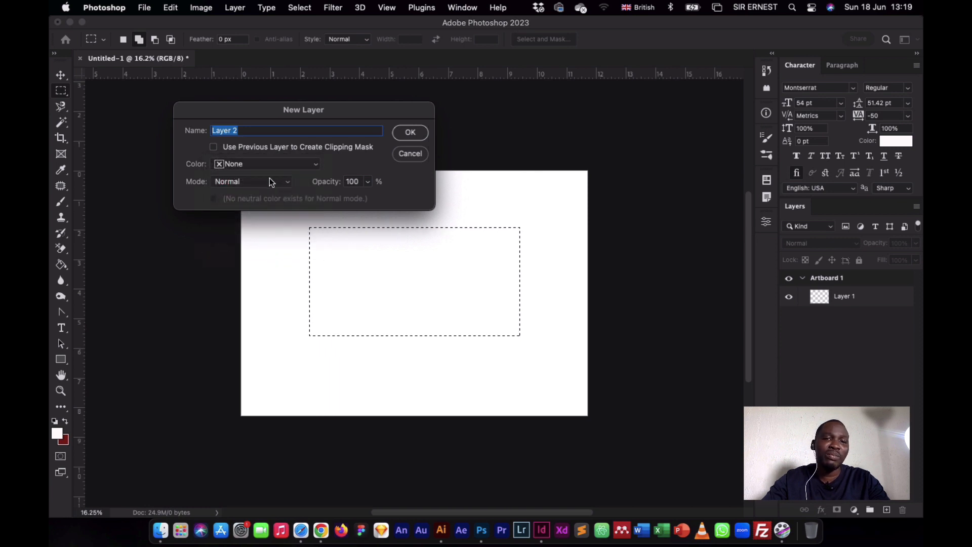
click(271, 182)
click(364, 155)
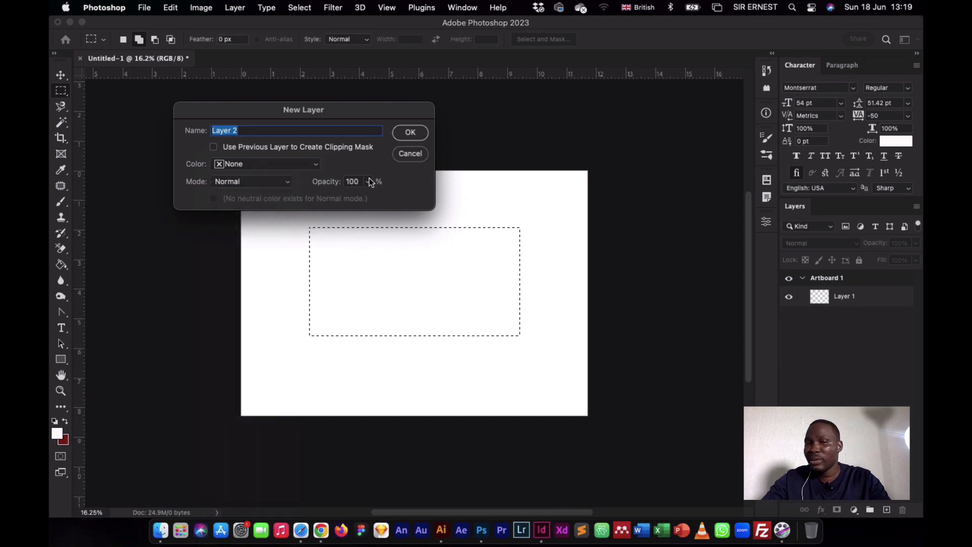
click(213, 147)
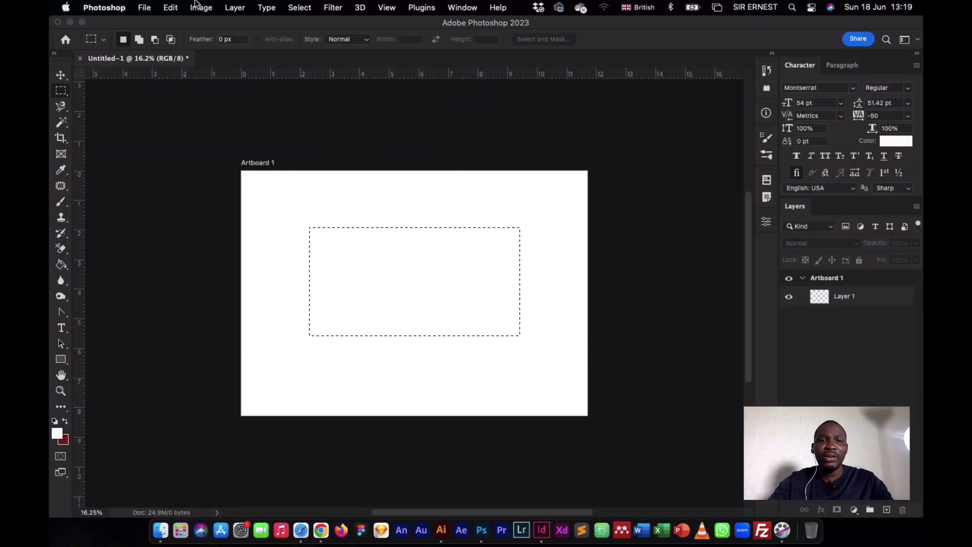
Review the new layer command and add a blank layer above Layer 1 in Artboard 1.
click(222, 6)
mouse_move(232, 3)
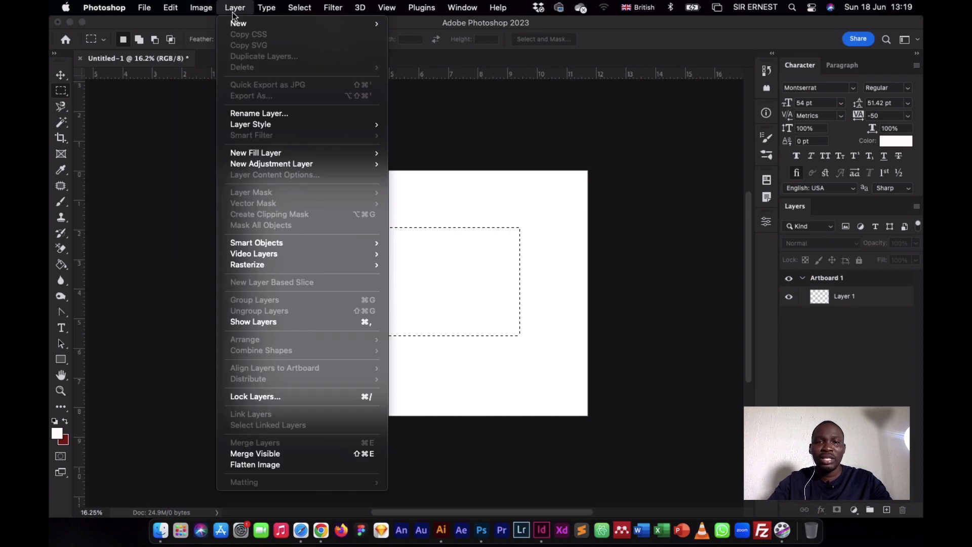
mouse_move(232, 22)
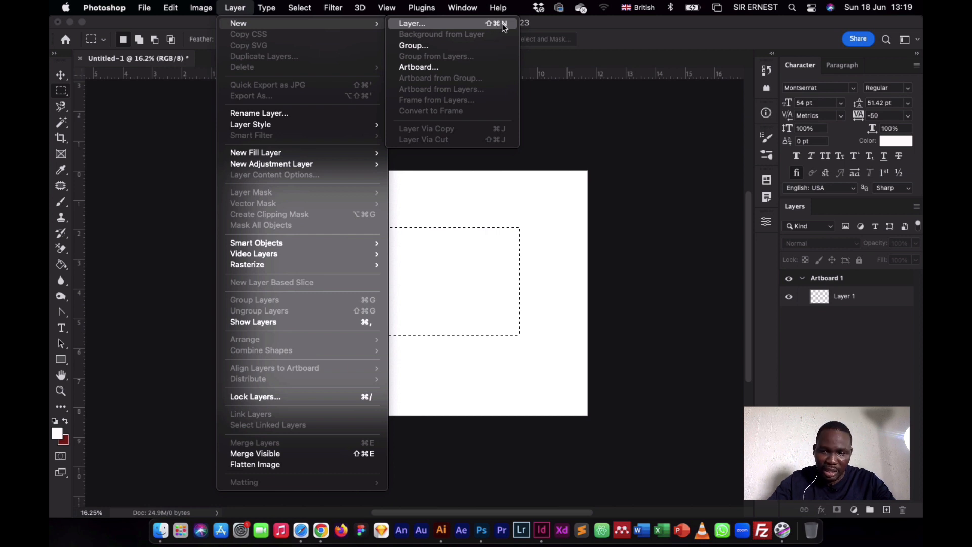
click(599, 29)
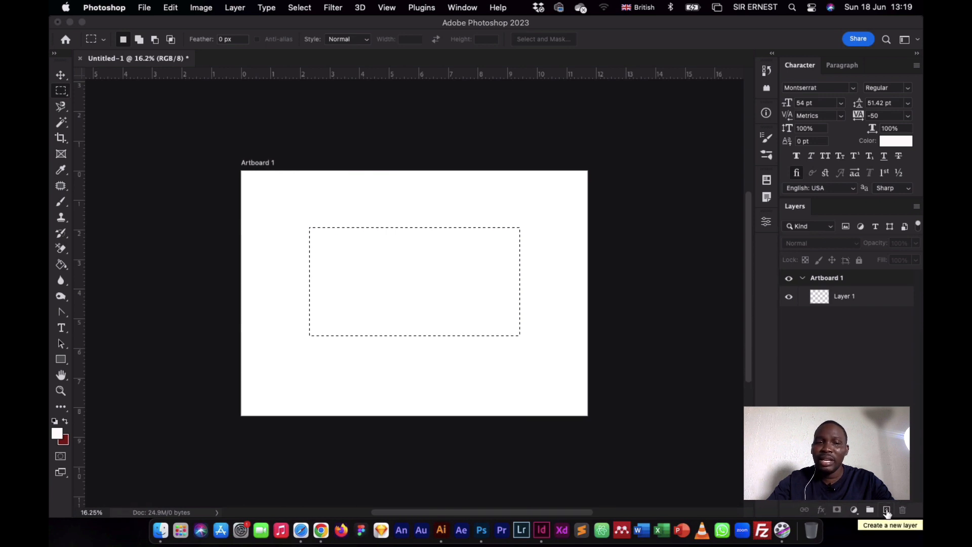
click(887, 513)
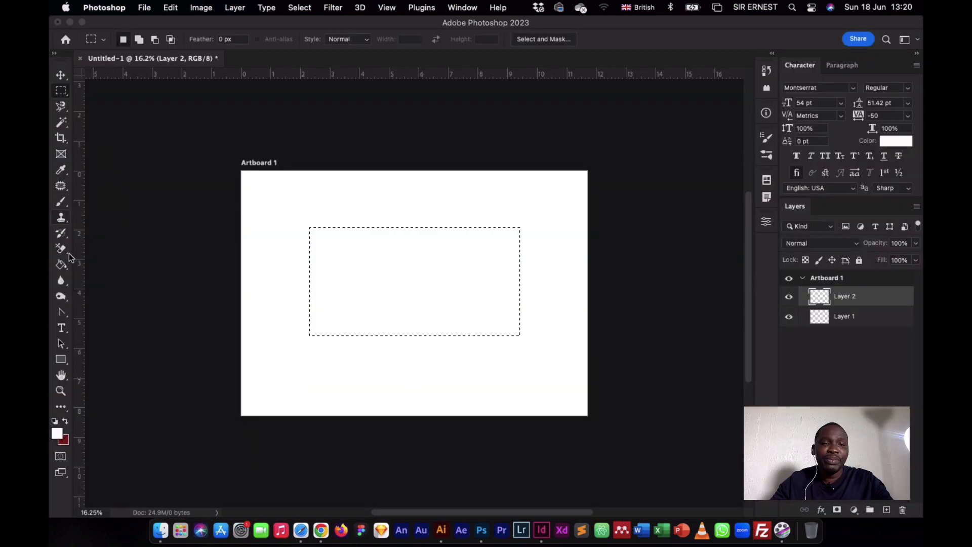
Activate the Paint Bucket tool from the group it shares with the Gradient and 3D Material Drop tools.
click(65, 264)
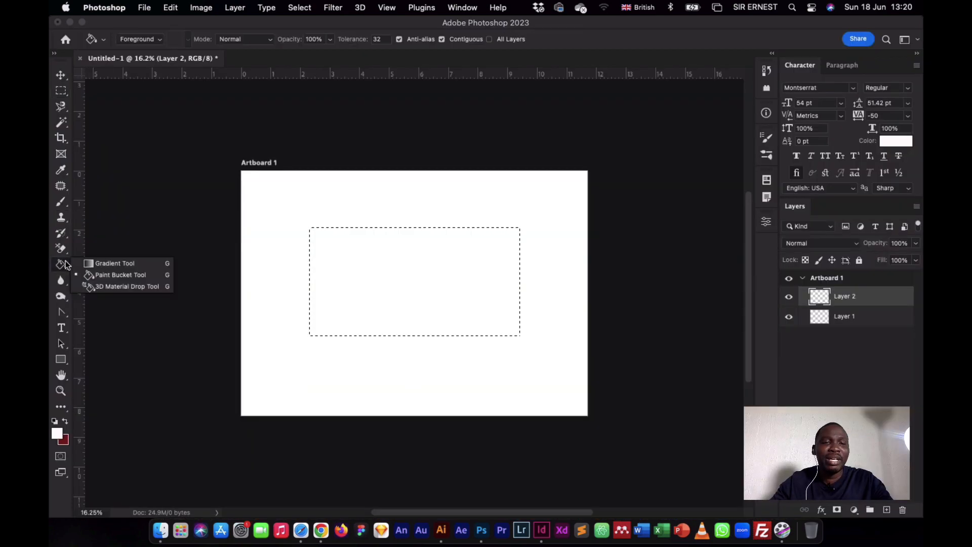
click(60, 266)
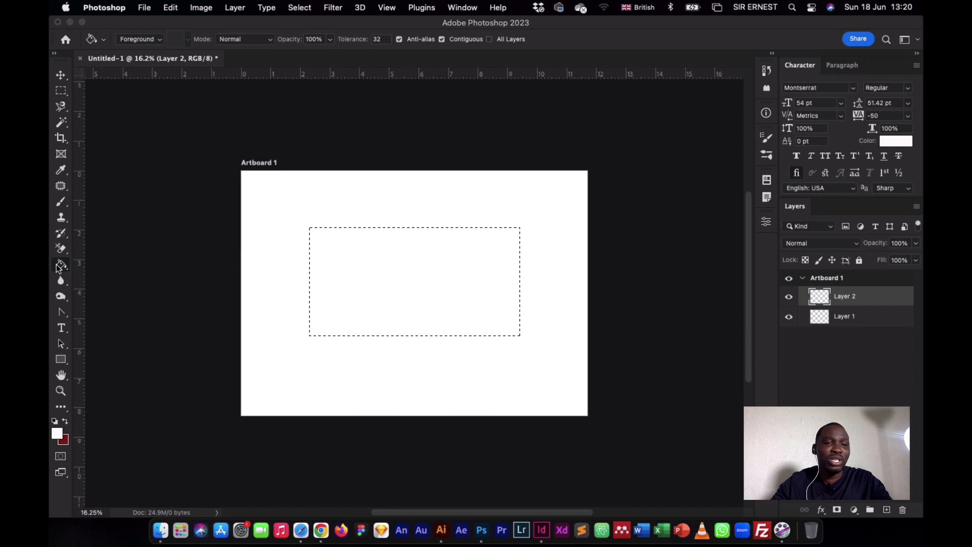
click(61, 265)
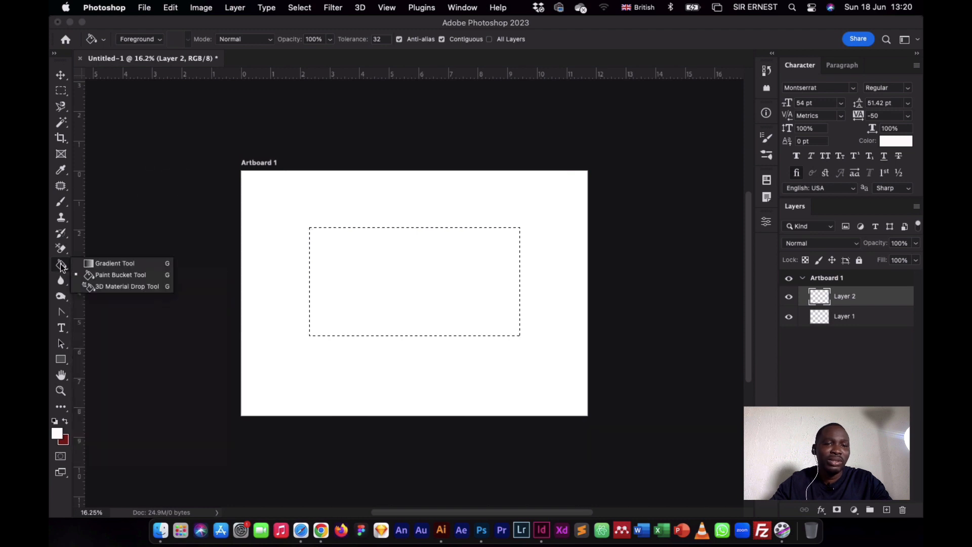
click(115, 275)
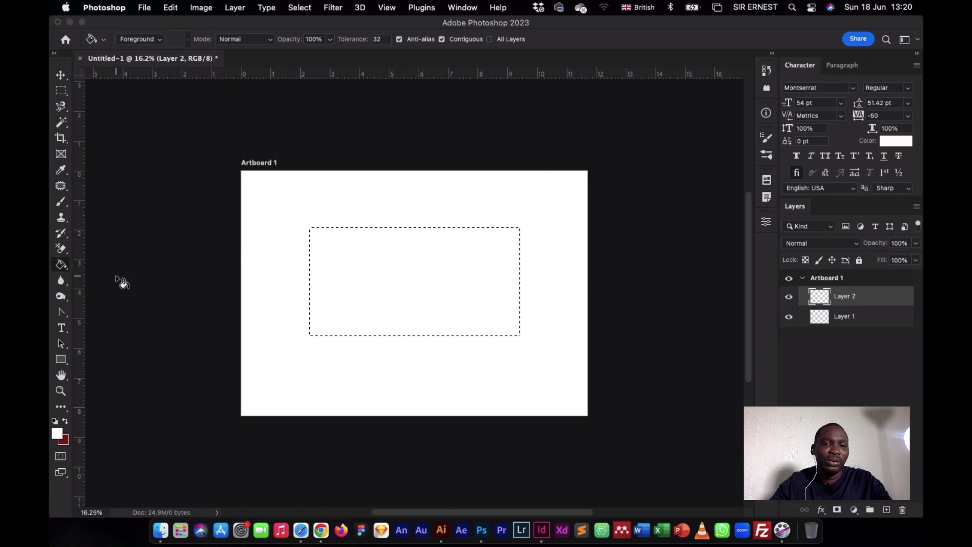
Swap the foreground and background colours back and forth, ending with dark red as foreground and white as background.
click(65, 423)
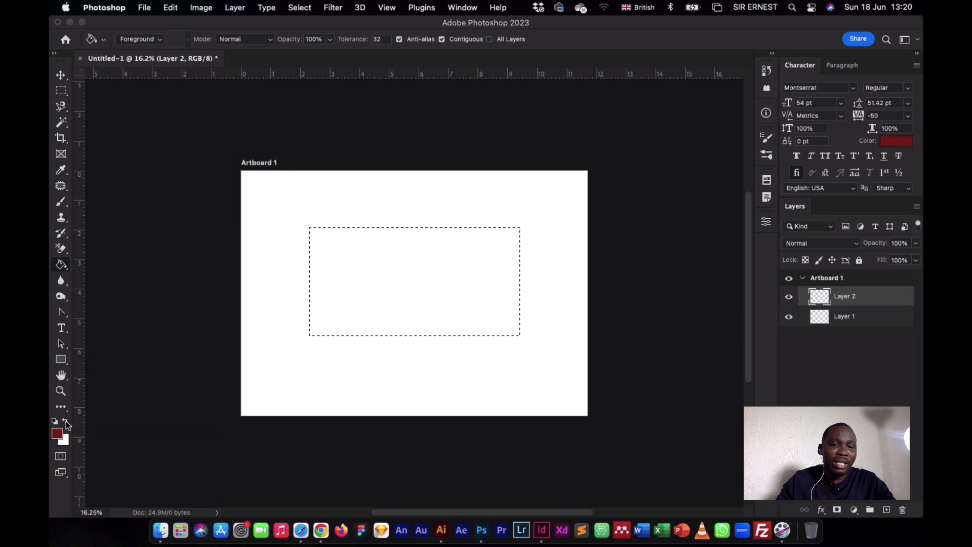
click(66, 421)
click(66, 420)
click(66, 420)
click(64, 420)
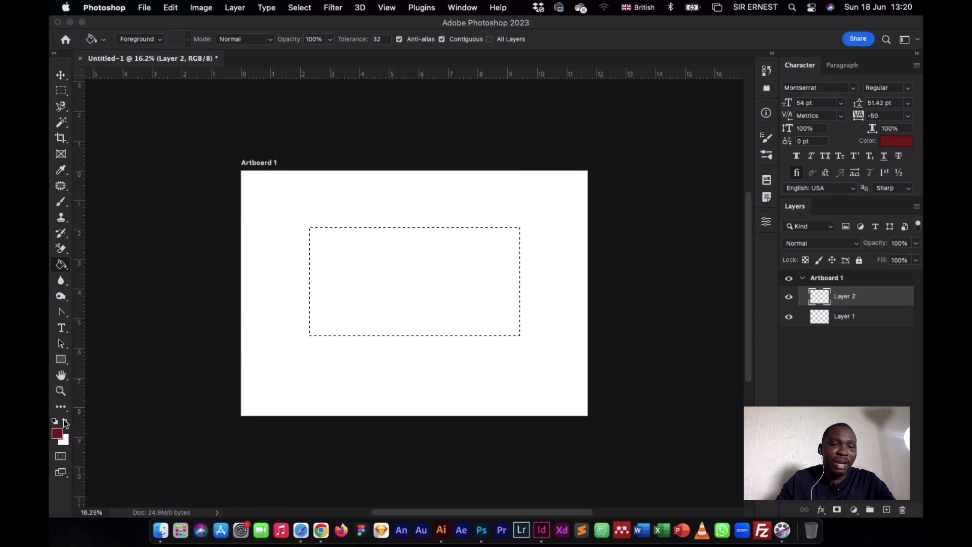
click(65, 421)
click(64, 421)
click(64, 420)
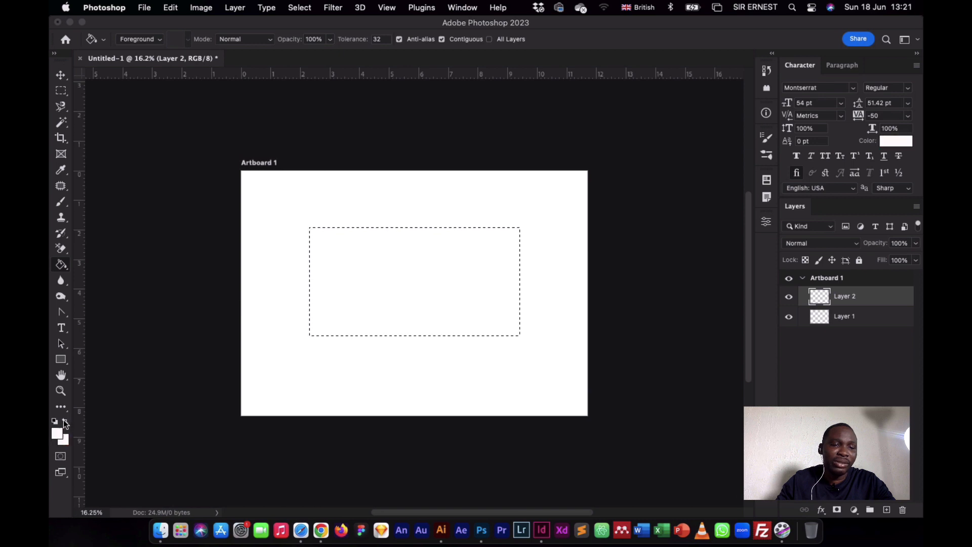
click(65, 420)
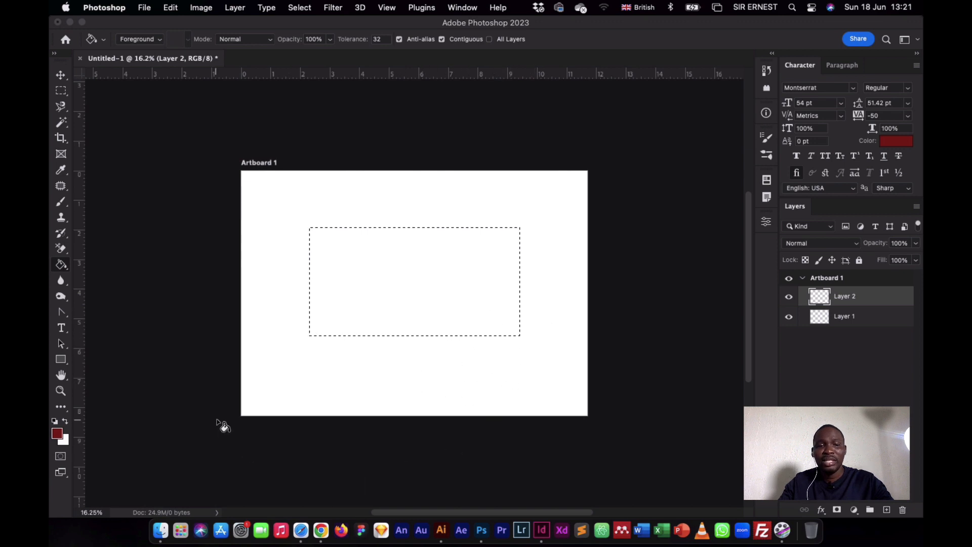
Set the background colour to orange, hex ff6b00.
click(65, 442)
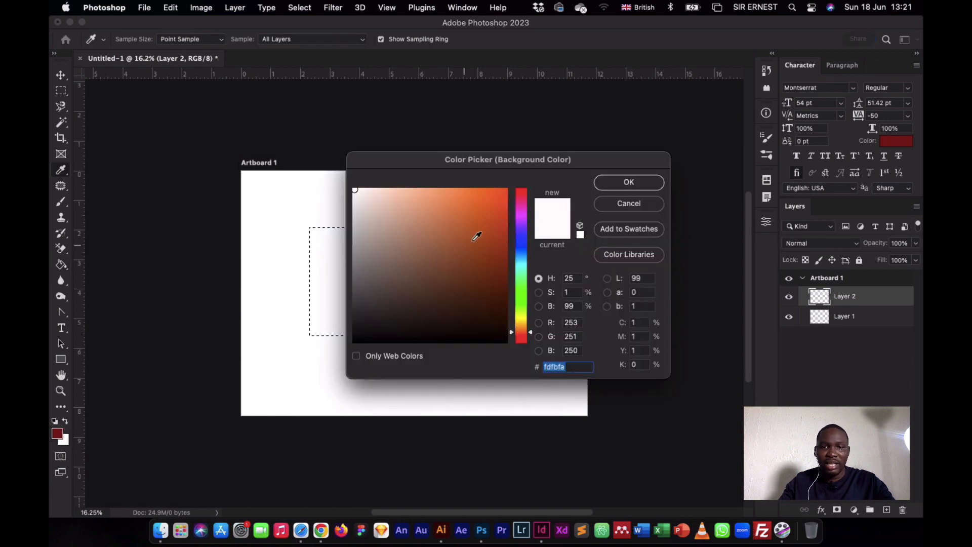
mouse_move(476, 236)
mouse_down()
mouse_move(518, 184)
mouse_move(548, 183)
mouse_up()
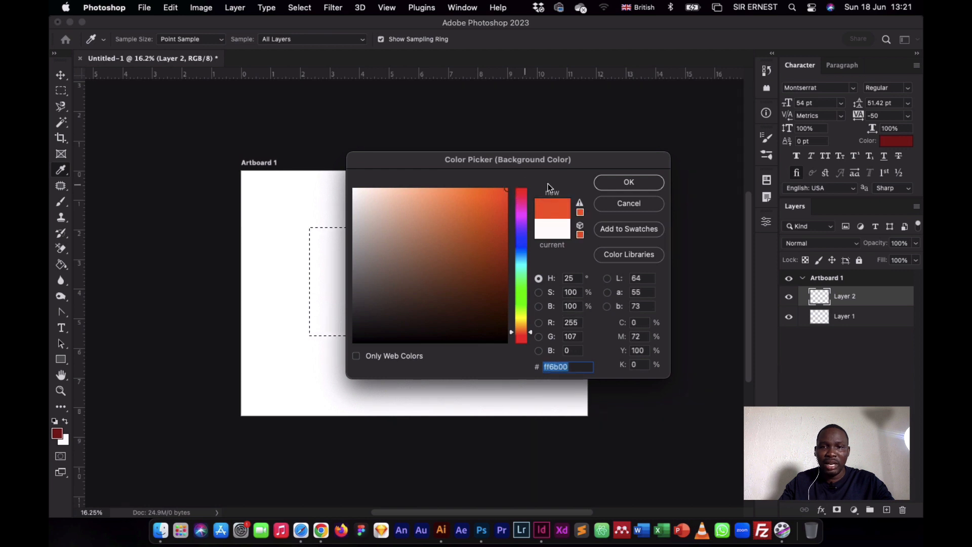
click(611, 184)
Keep dark red 7c0b0b as the foreground colour and fill the rectangular selection on Layer 2 with it.
click(59, 433)
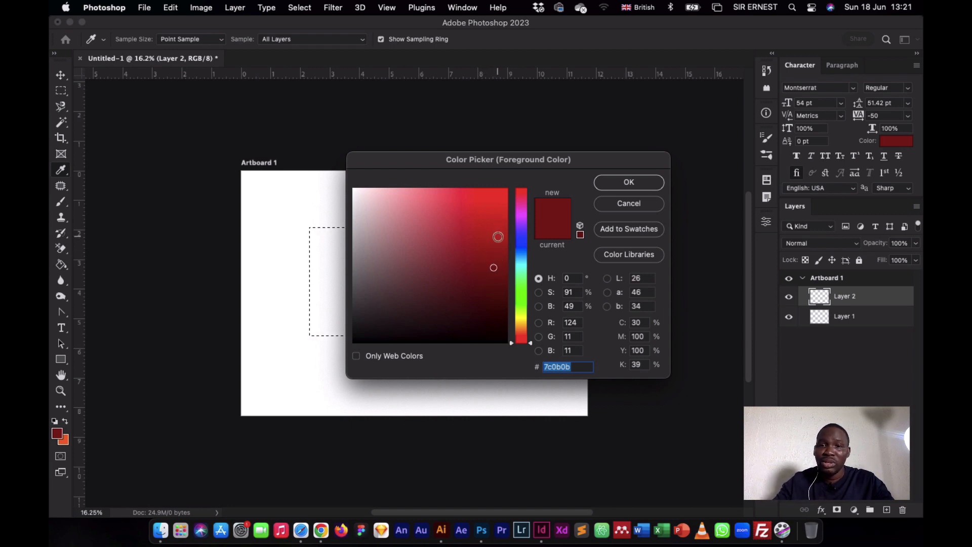
click(611, 183)
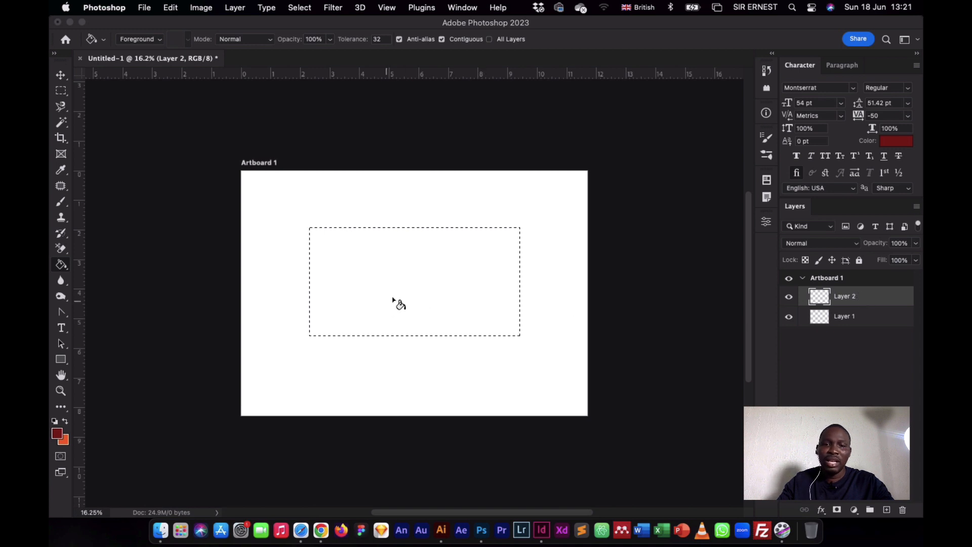
click(424, 294)
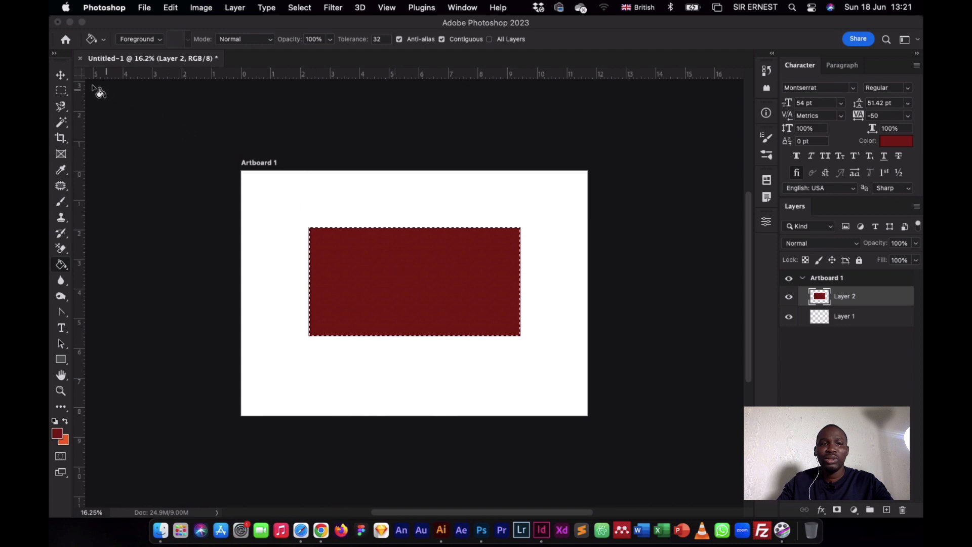
Nudge the dark red rectangle slightly with the Move tool, and deselect both the marquee selection and the layer.
click(61, 75)
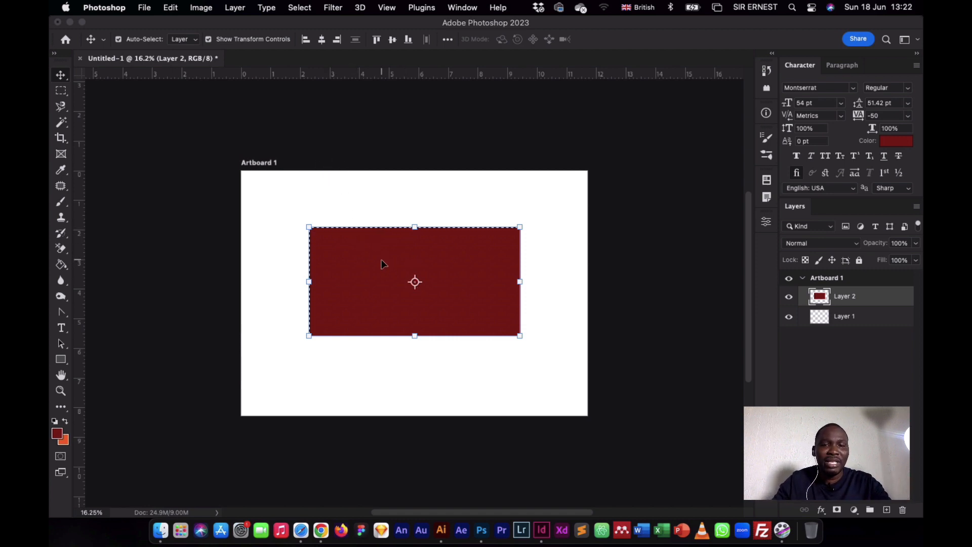
mouse_move(382, 263)
mouse_down()
mouse_move(389, 284)
mouse_move(382, 260)
mouse_up()
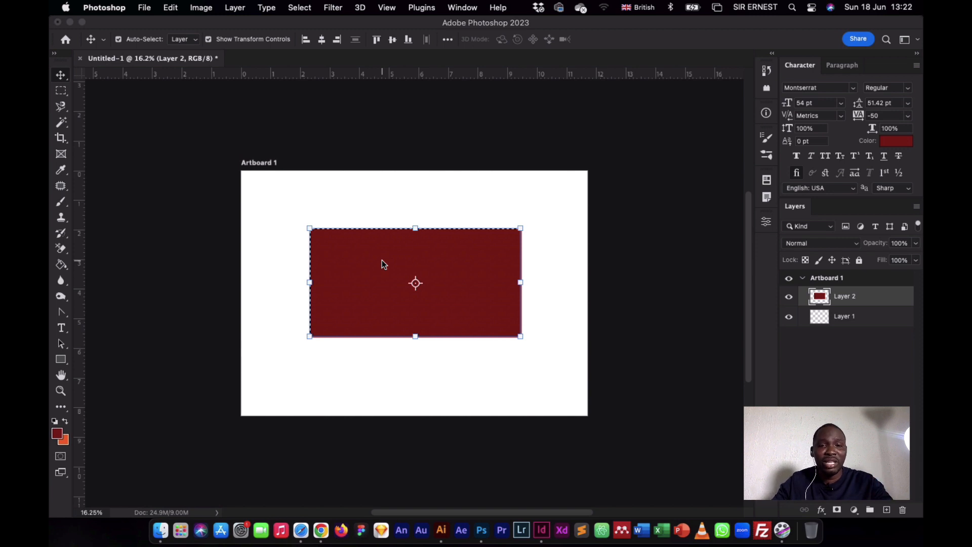
click(303, 6)
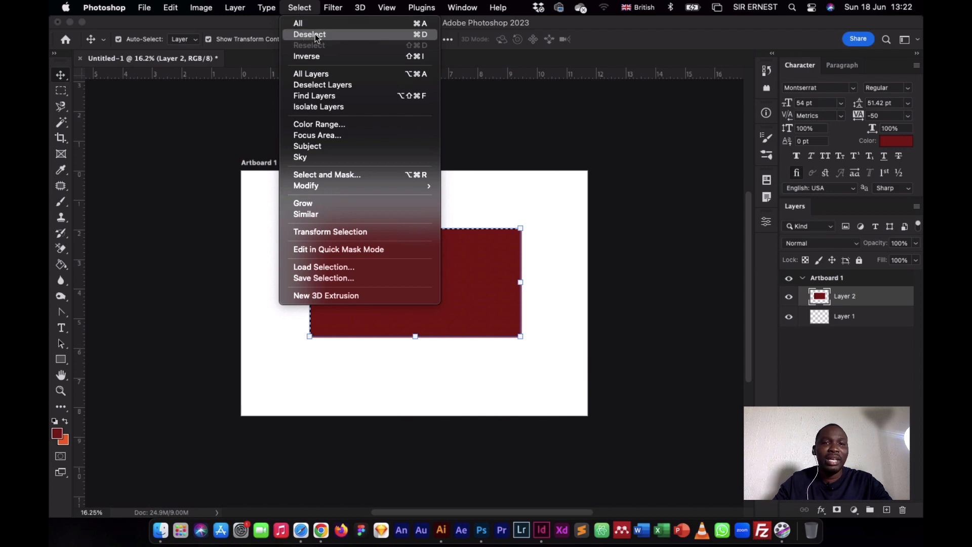
click(525, 202)
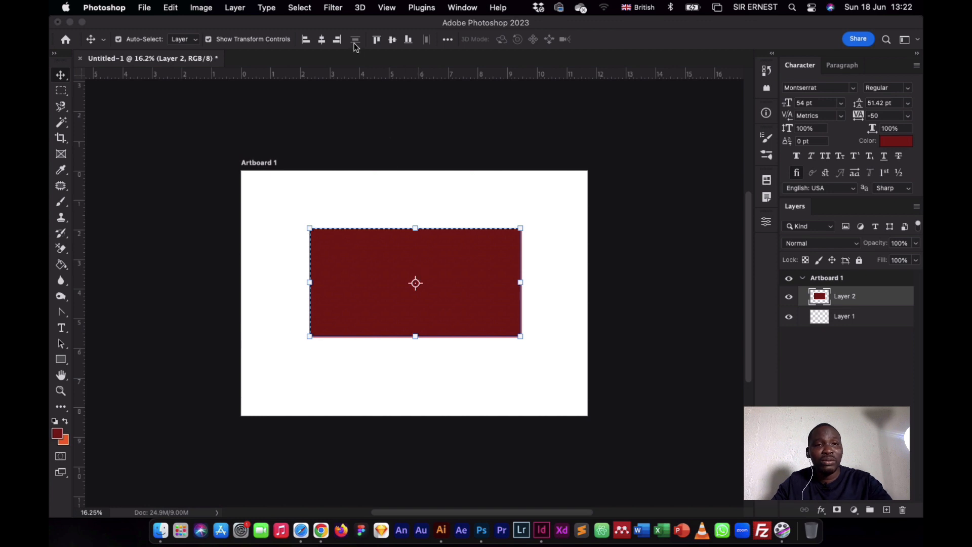
click(300, 6)
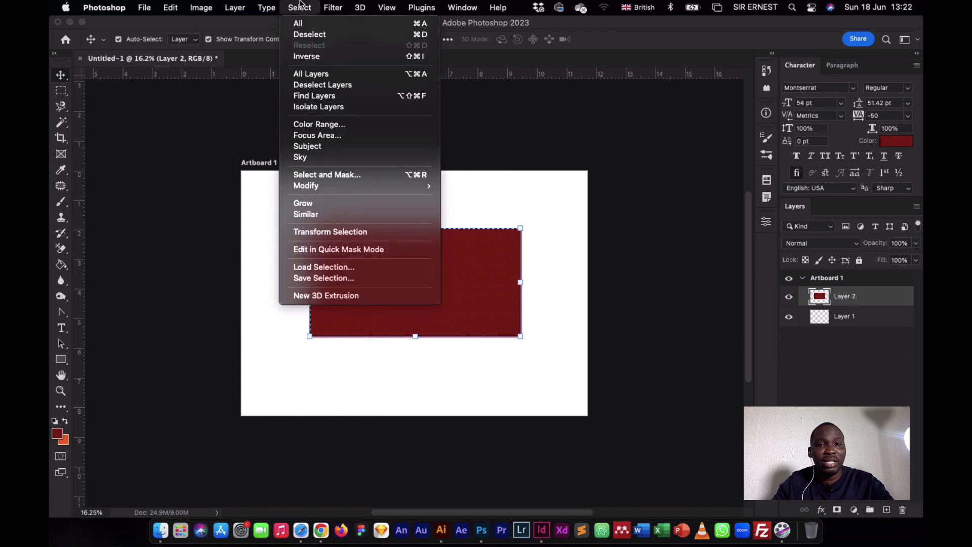
click(308, 35)
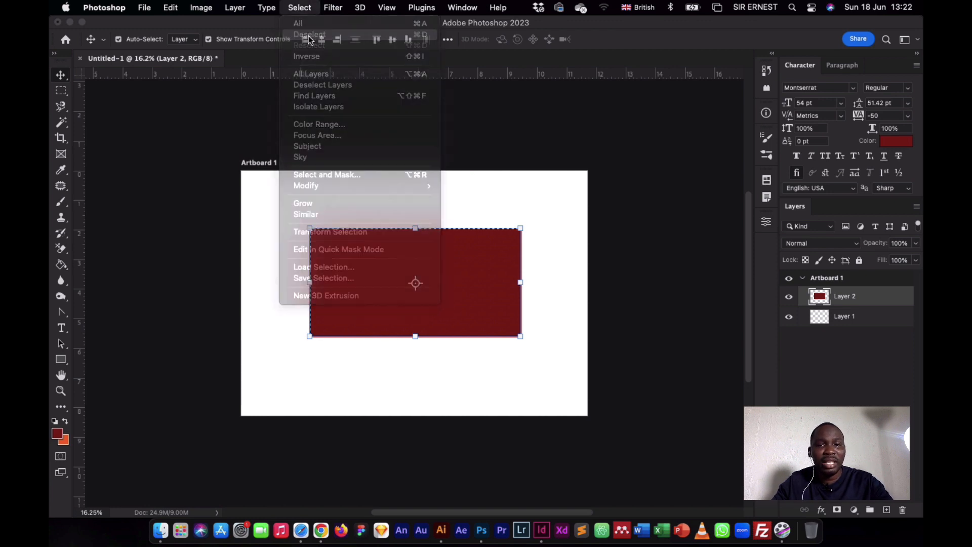
click(501, 212)
click(460, 143)
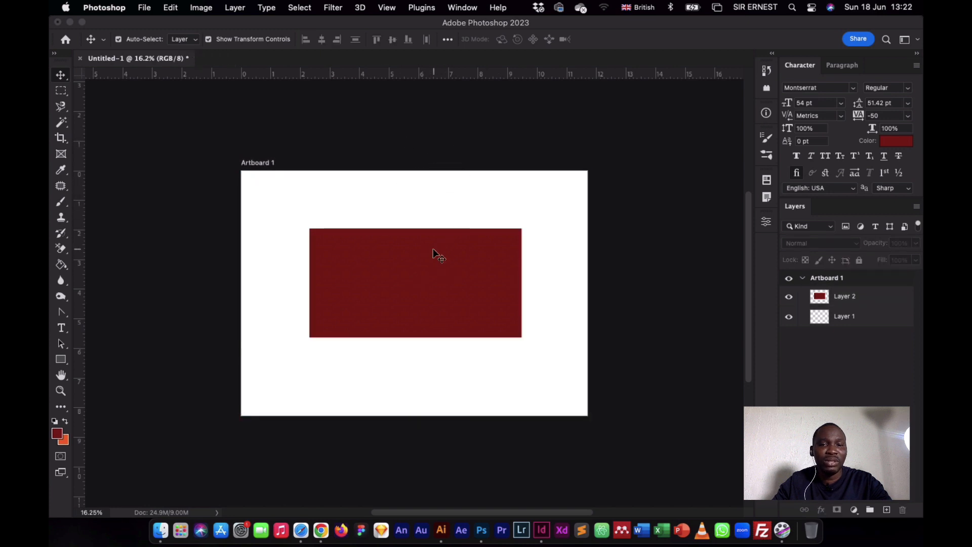
Select the dark red rectangle and transform it to about 131% scale and -5.71° rotation, positioned near the artboard's centre.
click(434, 254)
mouse_move(436, 254)
mouse_down()
mouse_move(441, 297)
mouse_move(426, 258)
mouse_move(438, 282)
mouse_move(436, 263)
mouse_up()
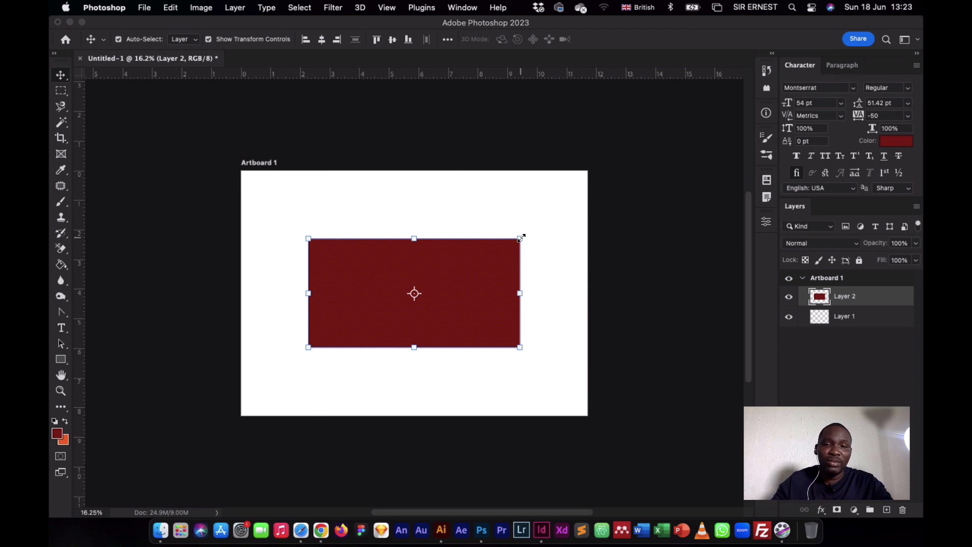
drag(520, 238, 603, 158)
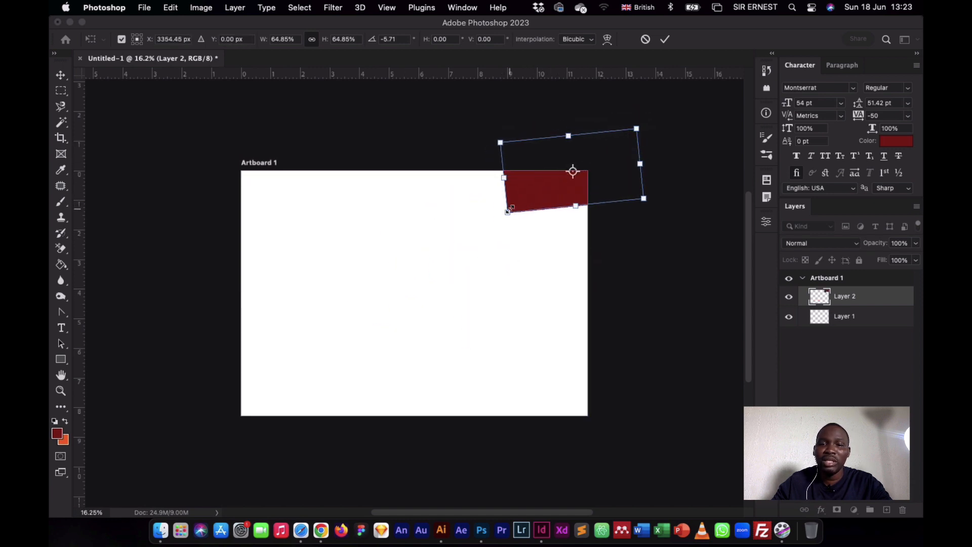
drag(508, 211, 373, 291)
drag(429, 254, 267, 251)
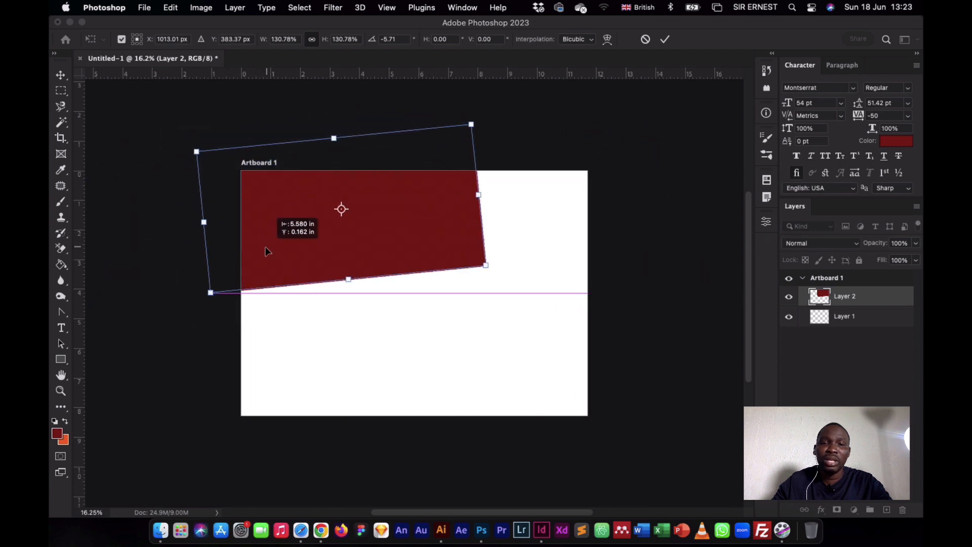
drag(334, 248, 412, 329)
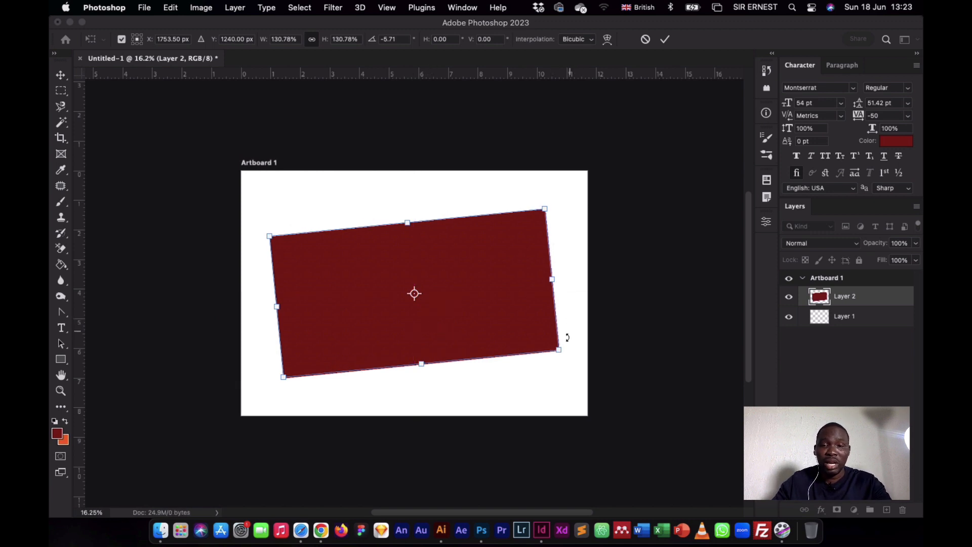
Distort the dark red rectangle into an irregular quadrilateral by pulling its lower-right, upper-left and lower-left corners independently inward.
drag(560, 353, 489, 349)
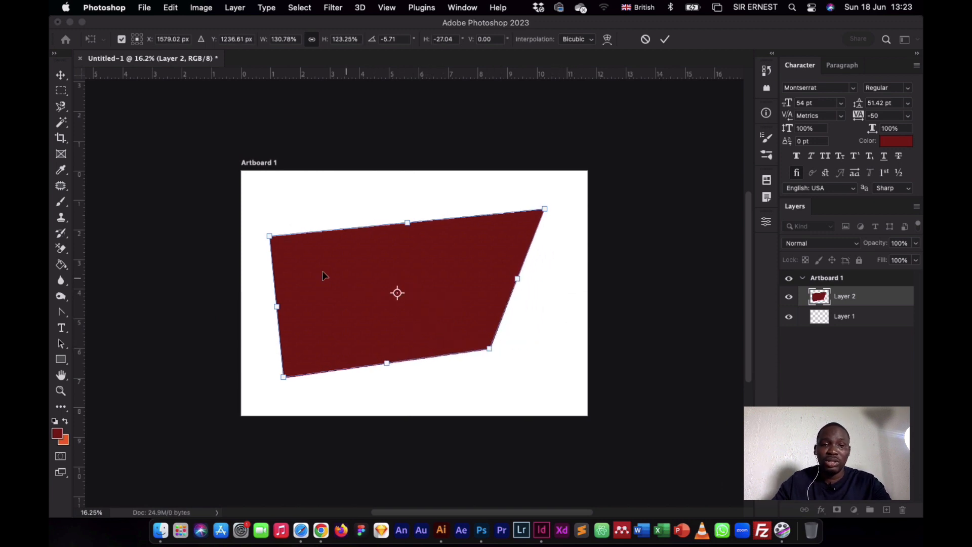
drag(269, 239, 352, 298)
drag(285, 380, 384, 382)
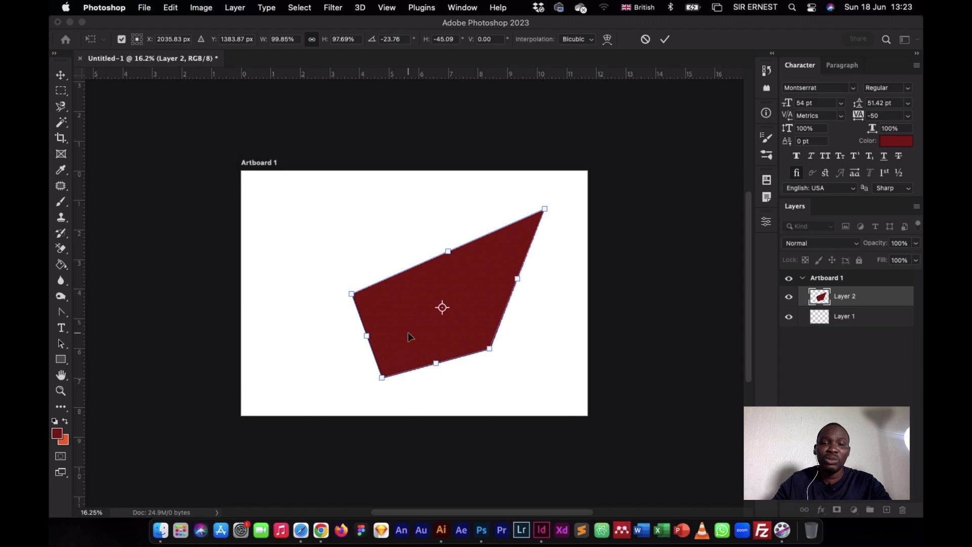
Warp the dark red quadrilateral in Custom warp mode, bending its edges and shifting its corners into a curved, wing-like shape, and apply the warp.
click(607, 40)
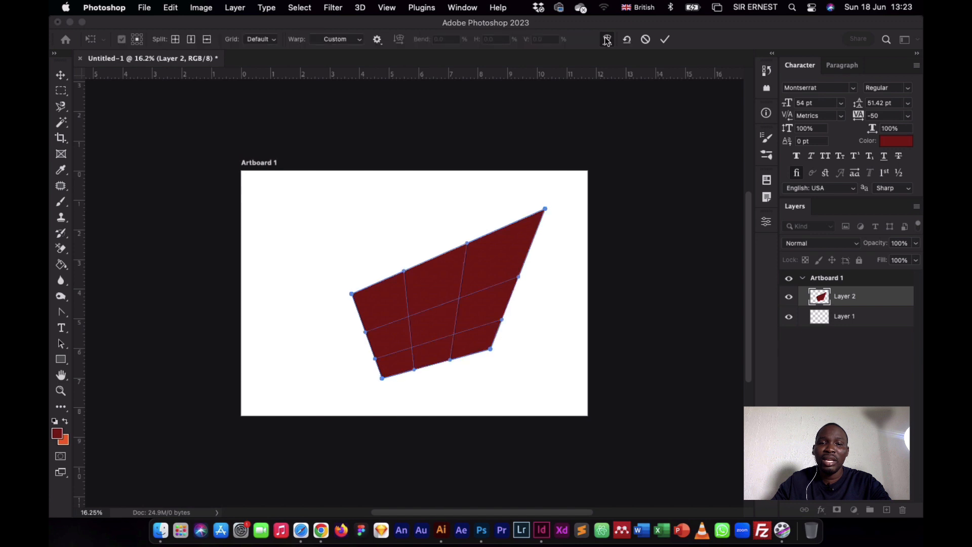
drag(404, 273, 491, 304)
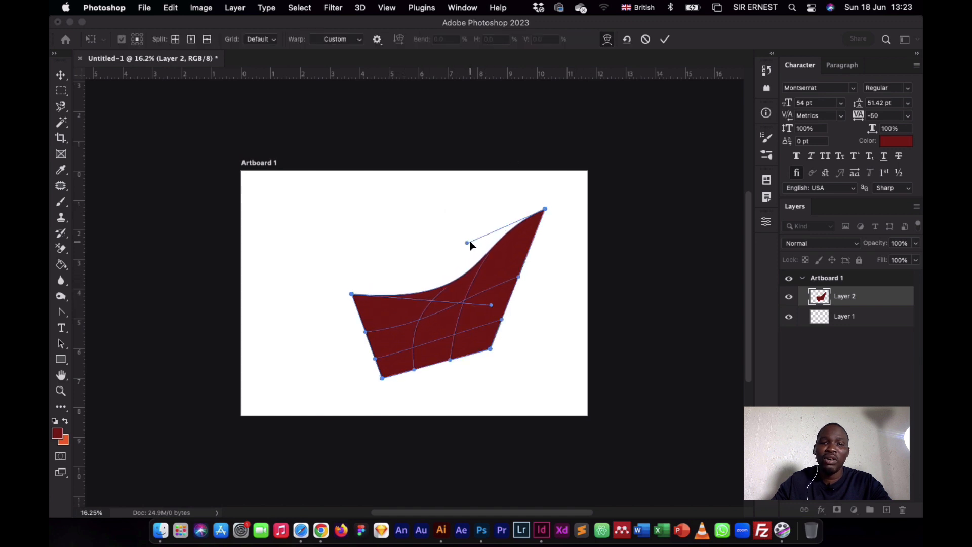
drag(466, 243, 409, 196)
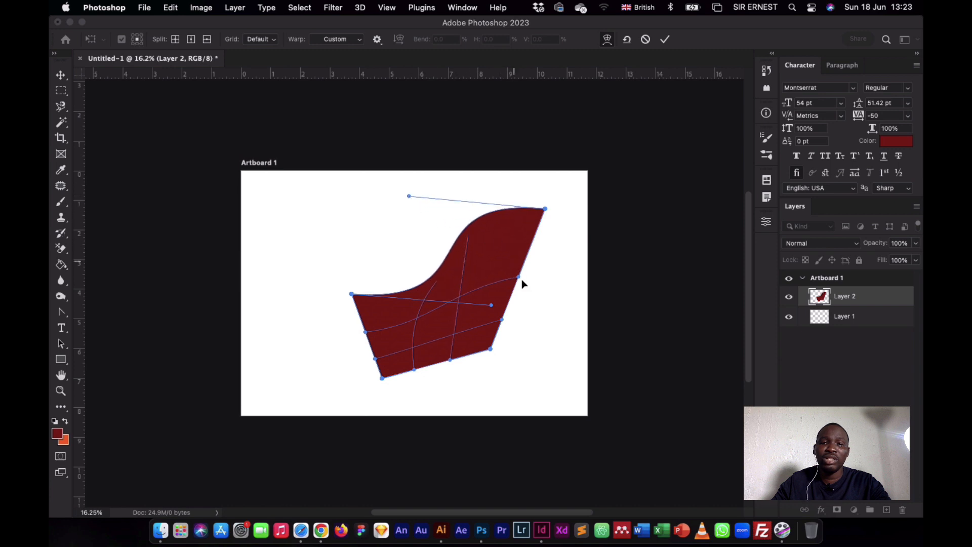
drag(519, 278, 432, 257)
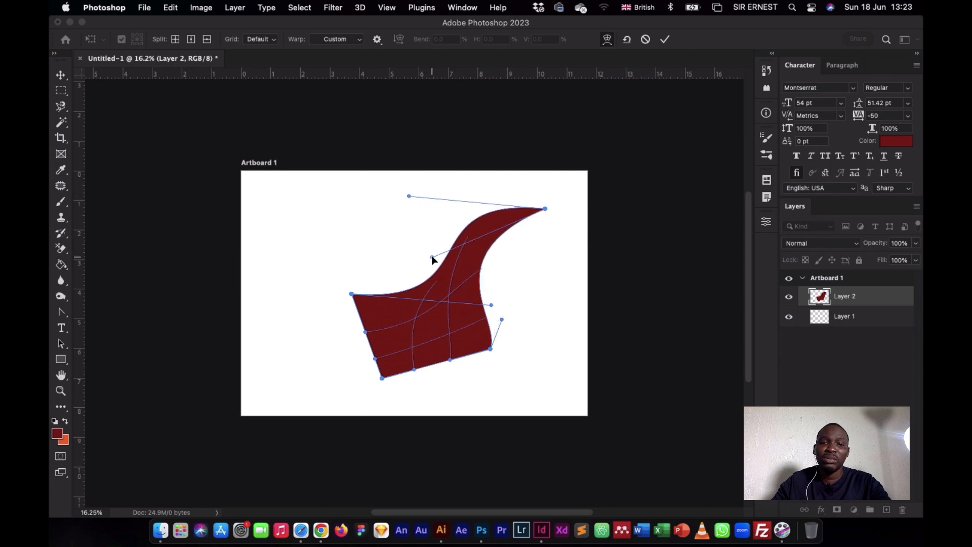
drag(415, 374, 406, 289)
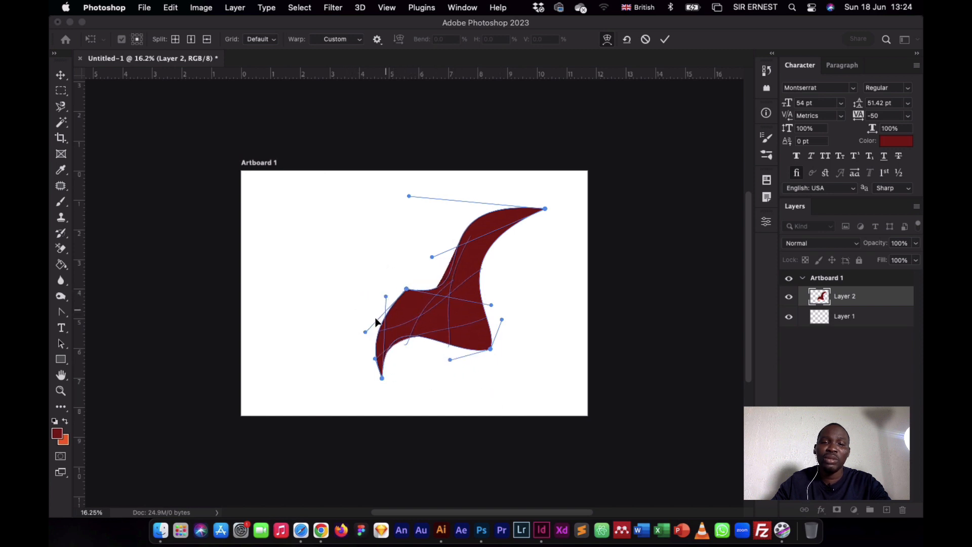
drag(364, 331, 333, 295)
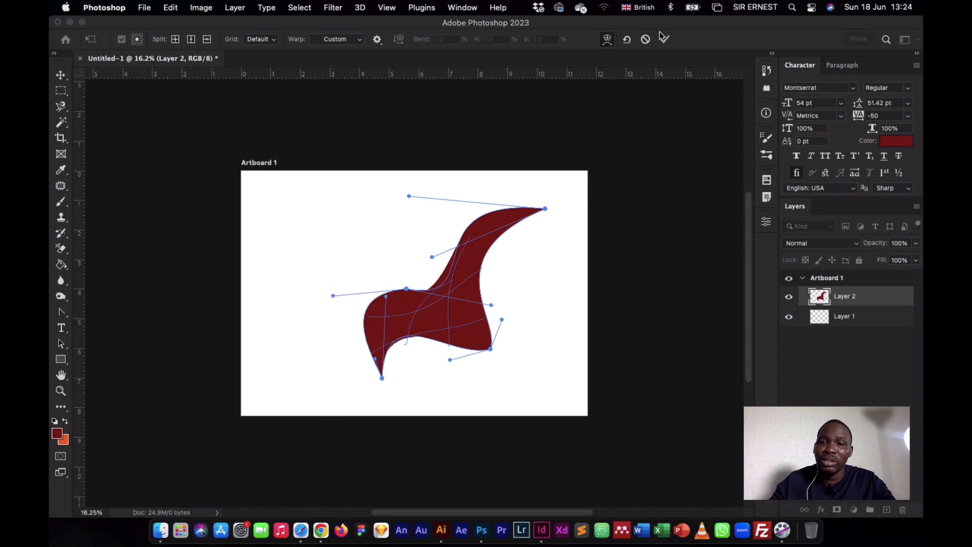
drag(428, 256, 449, 254)
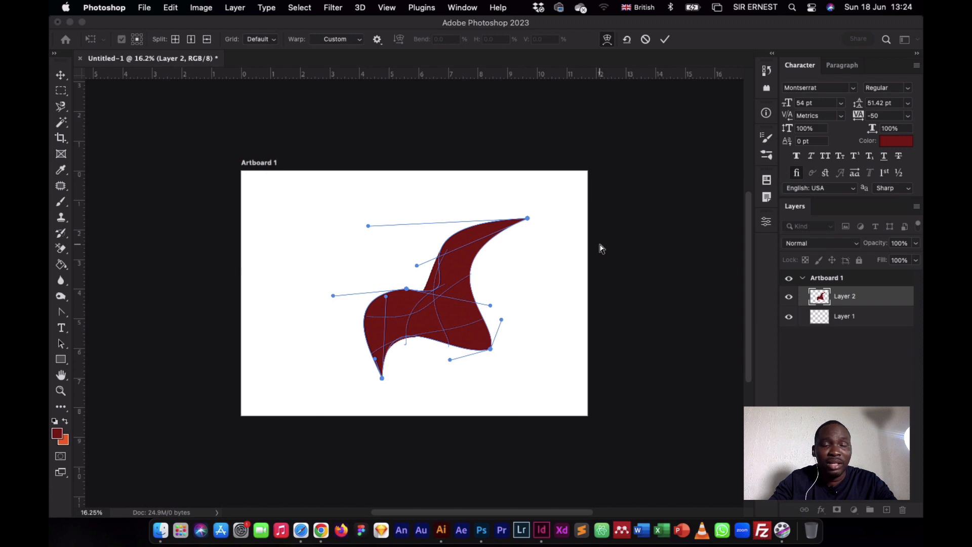
key(Return)
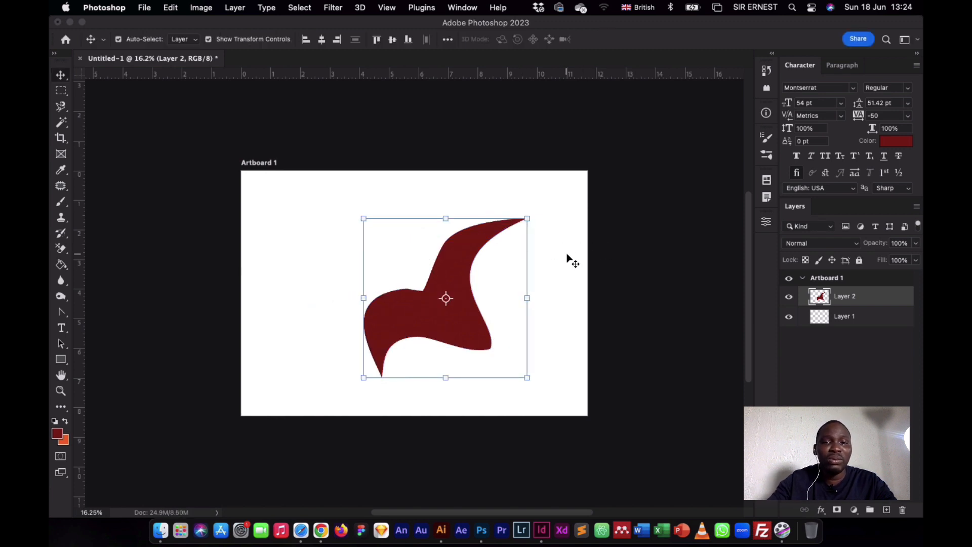
Shift the warped shape slightly and rotate it to 30.64° around a reference point placed at its lower-right tip.
click(572, 261)
mouse_move(439, 282)
mouse_down()
mouse_move(400, 284)
mouse_move(397, 273)
mouse_move(427, 284)
mouse_move(440, 272)
mouse_up()
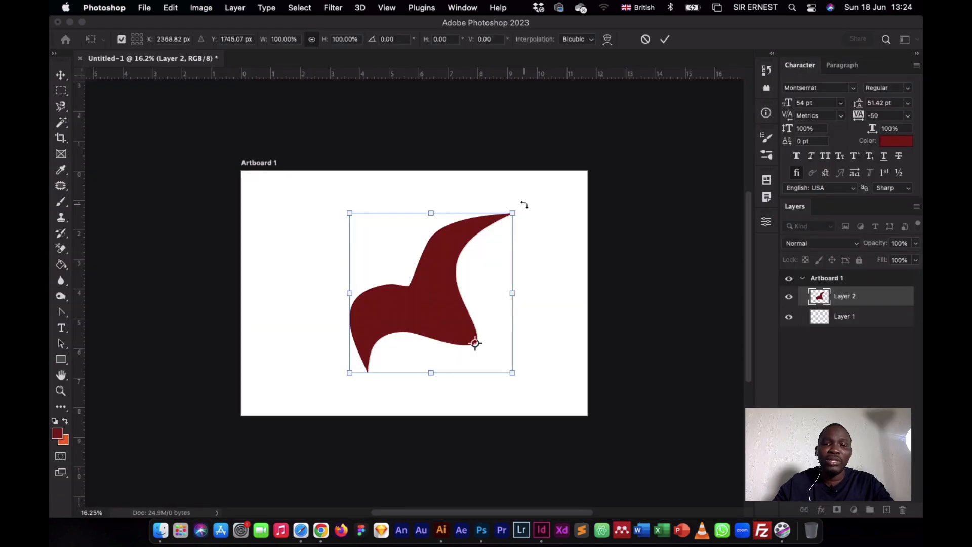
drag(524, 204, 550, 278)
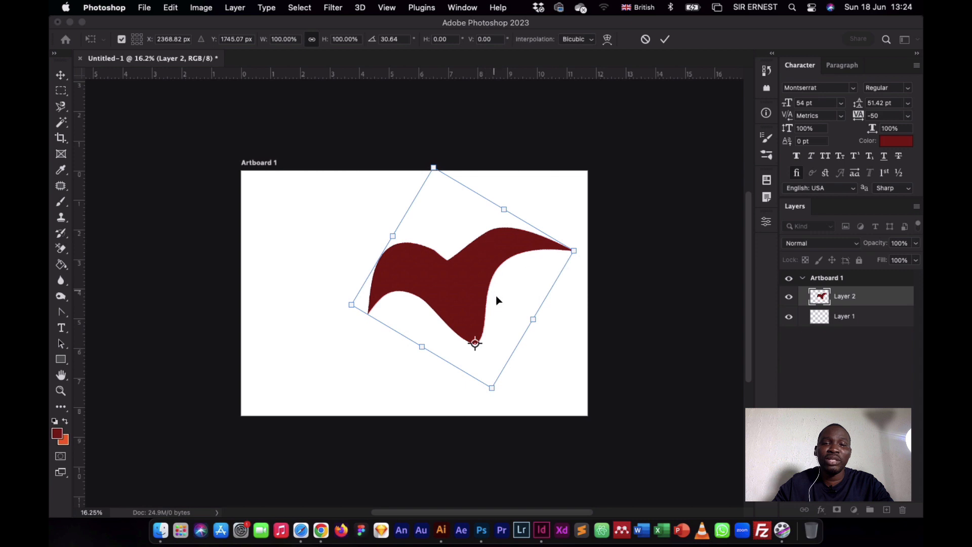
drag(476, 343, 475, 340)
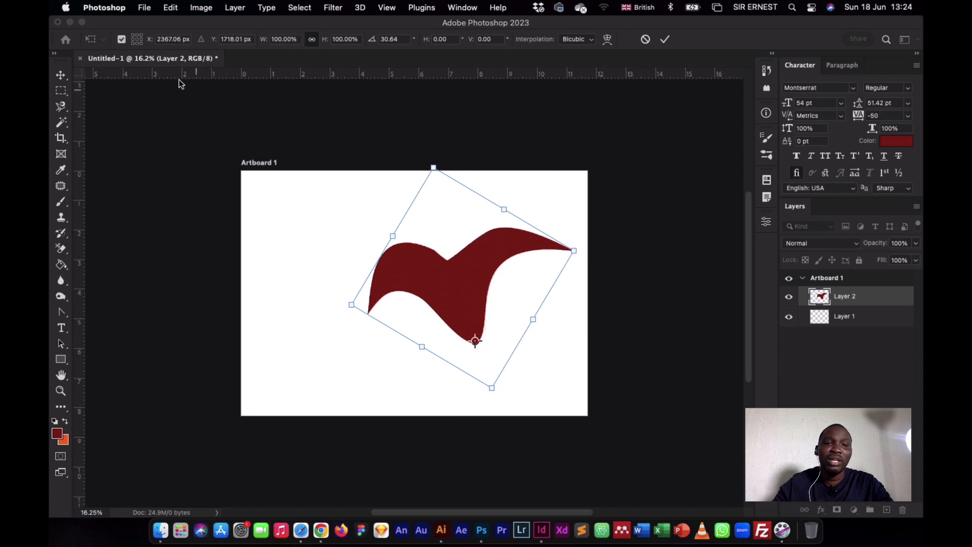
Toggle the reference point off and on, place it at the notch between the two wings, and rotate the shape around it.
click(123, 41)
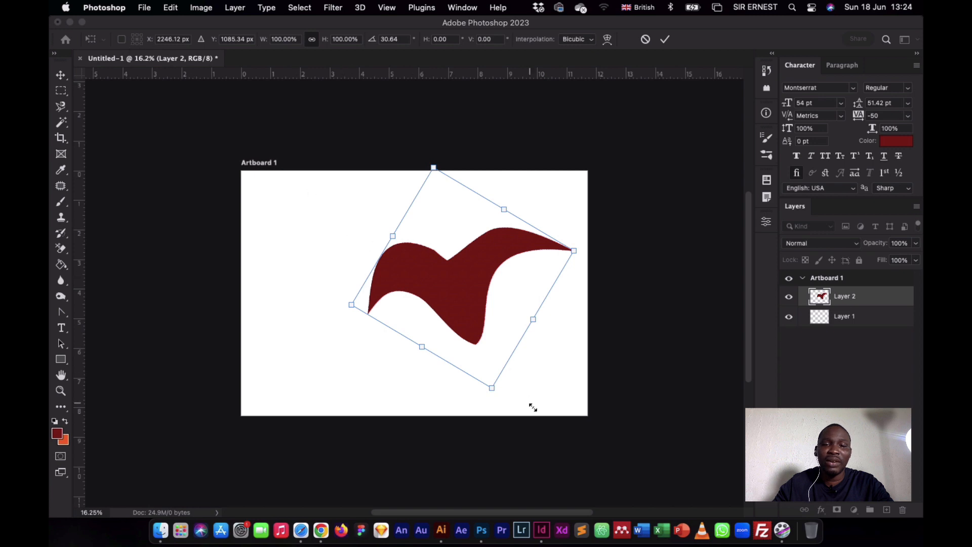
click(122, 40)
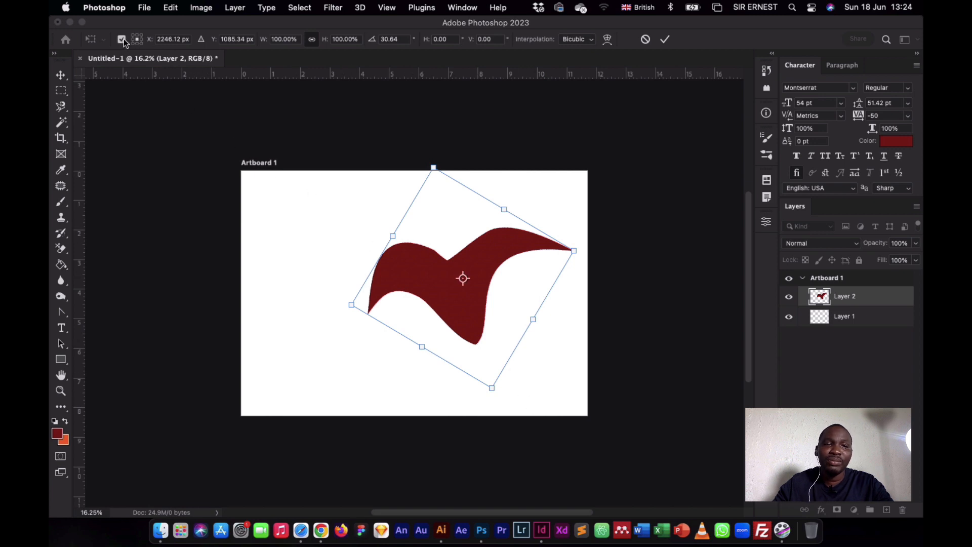
drag(462, 278, 447, 259)
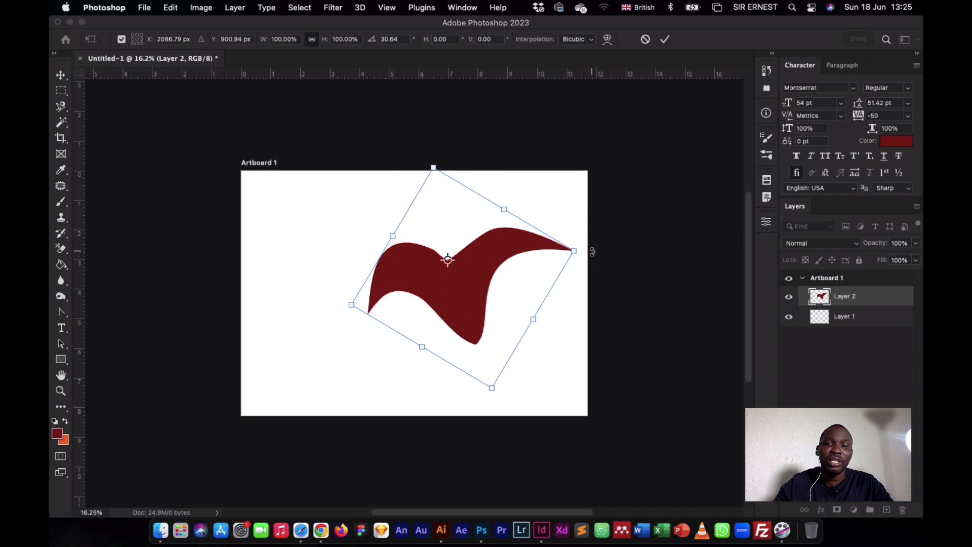
drag(592, 251, 481, 231)
Rotate the shape to 3.40° around the bounding box's lower-left corner, apply the transform and move the shape to the artboard's centre.
drag(448, 259, 394, 349)
drag(548, 162, 471, 277)
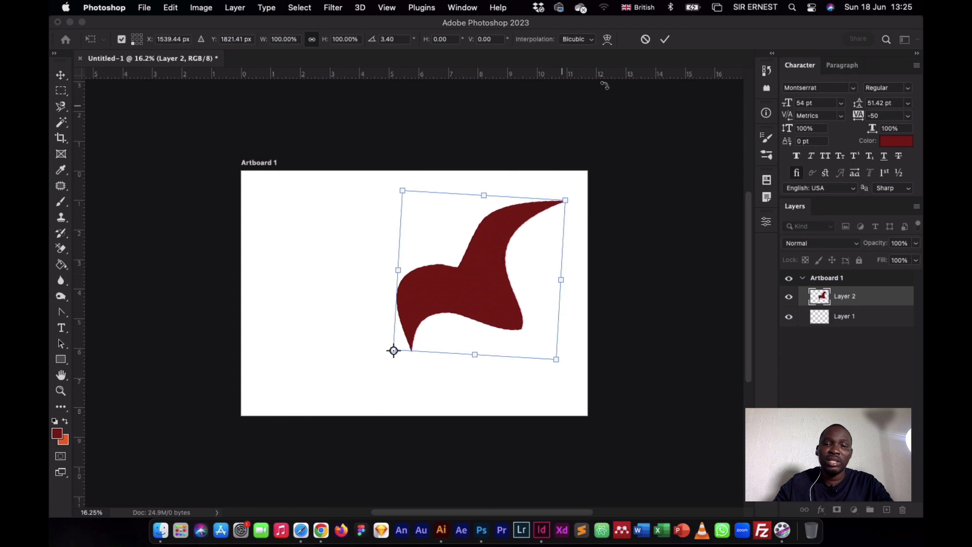
click(665, 39)
drag(512, 228, 449, 236)
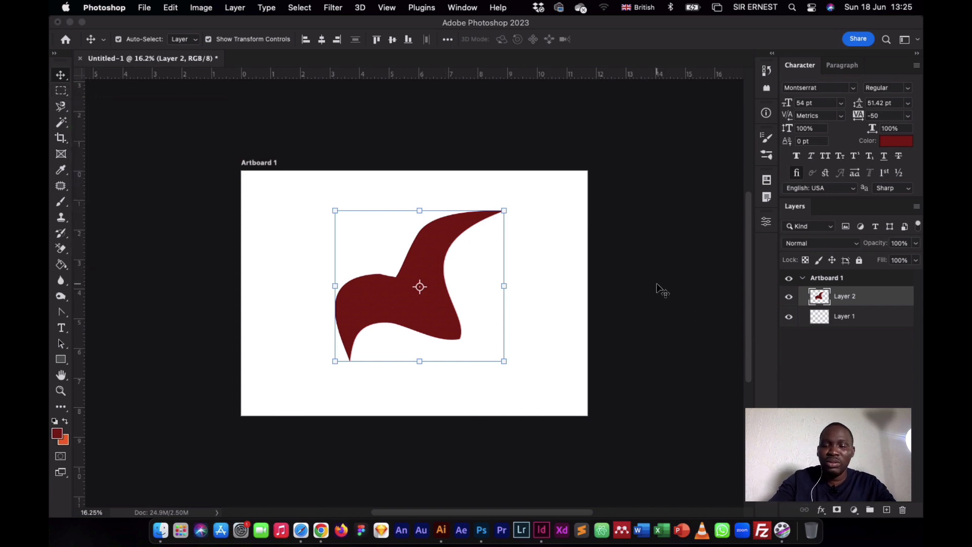
Toggle Layer 2's visibility and leave the layer hidden.
key(super+minus)
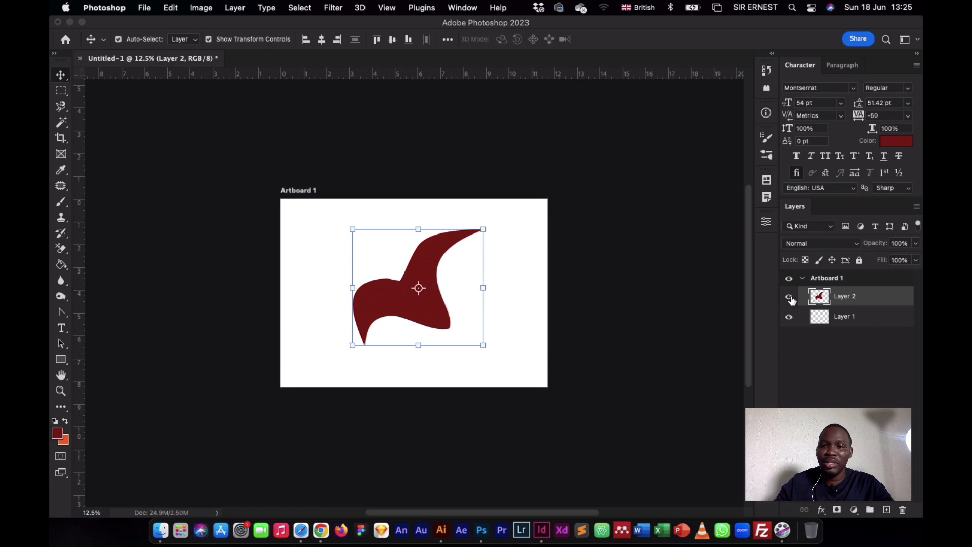
click(789, 297)
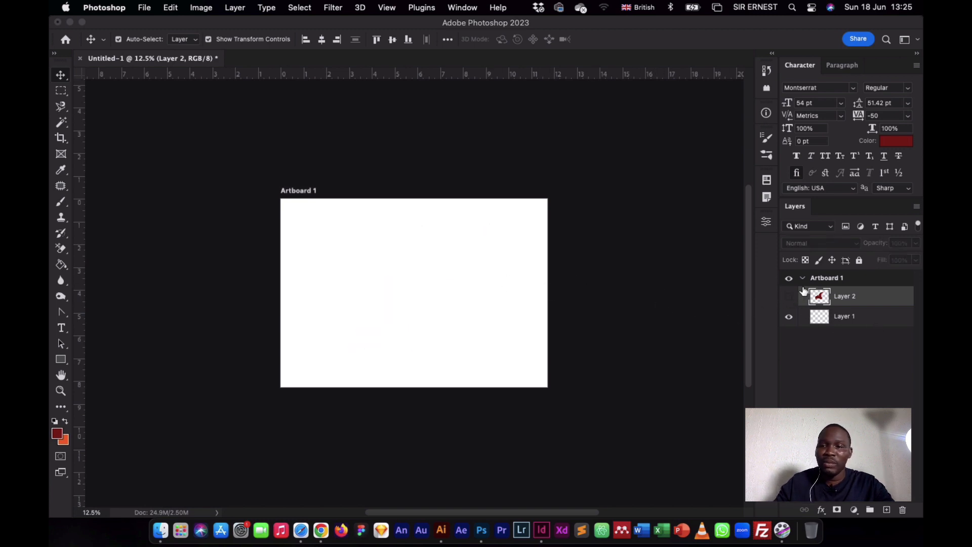
click(789, 296)
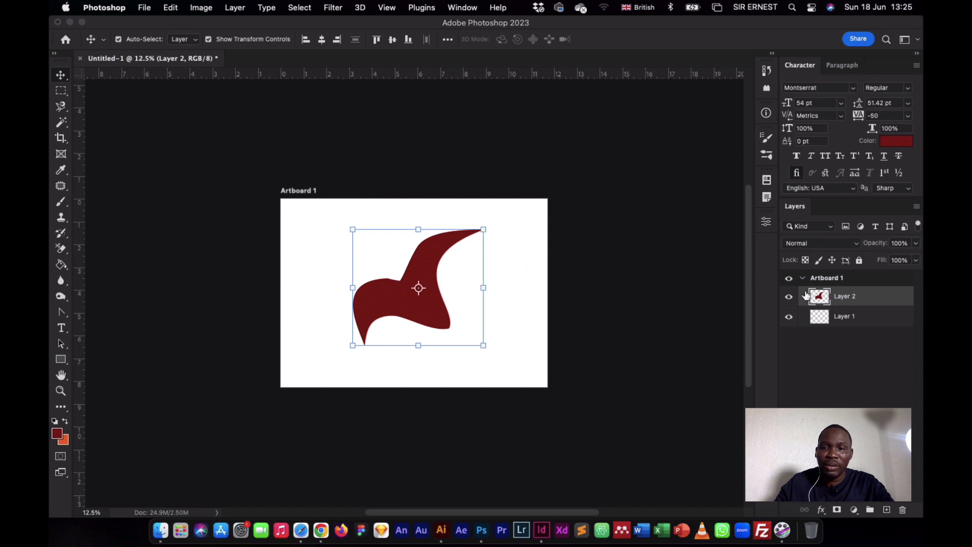
click(788, 298)
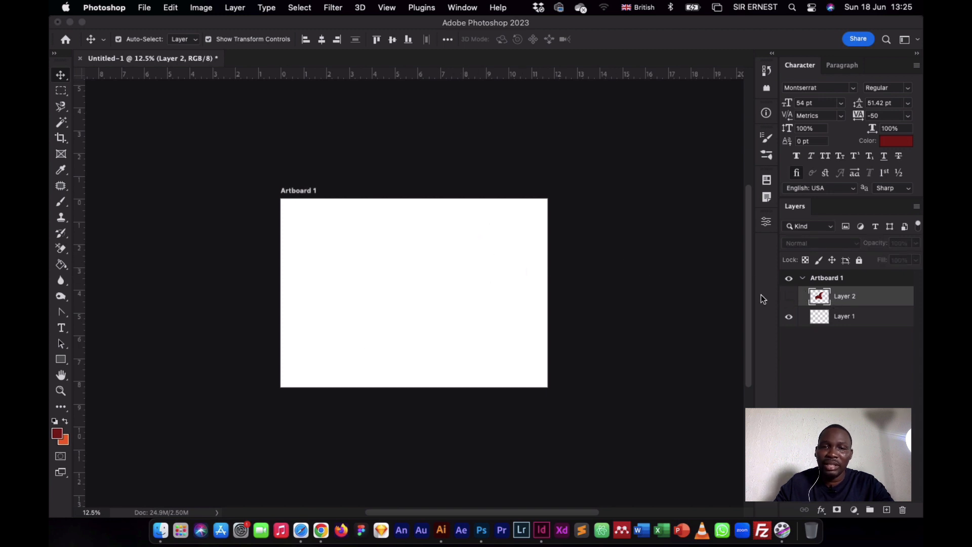
Select Artboard 1 and rotate the whole image 90° clockwise to portrait orientation.
click(473, 282)
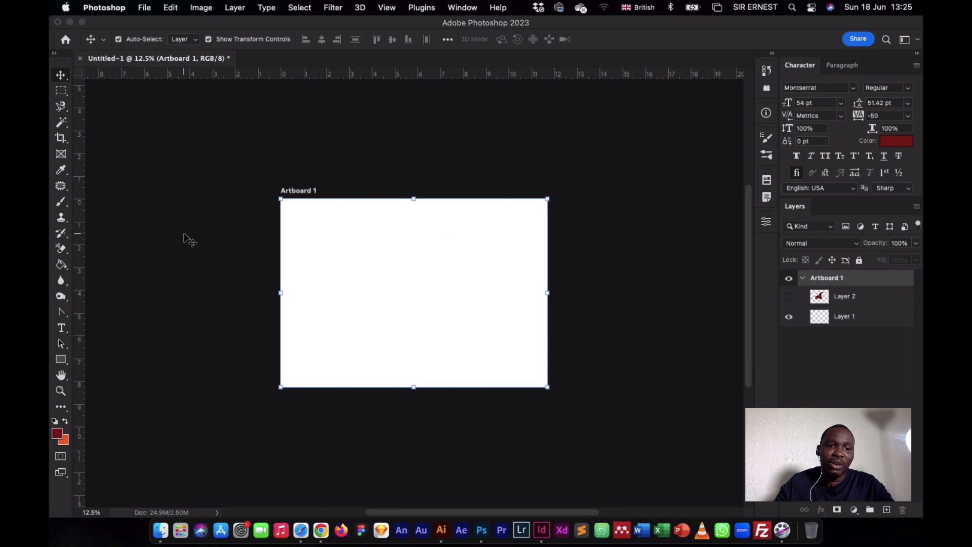
scroll(185, 237, down, 3)
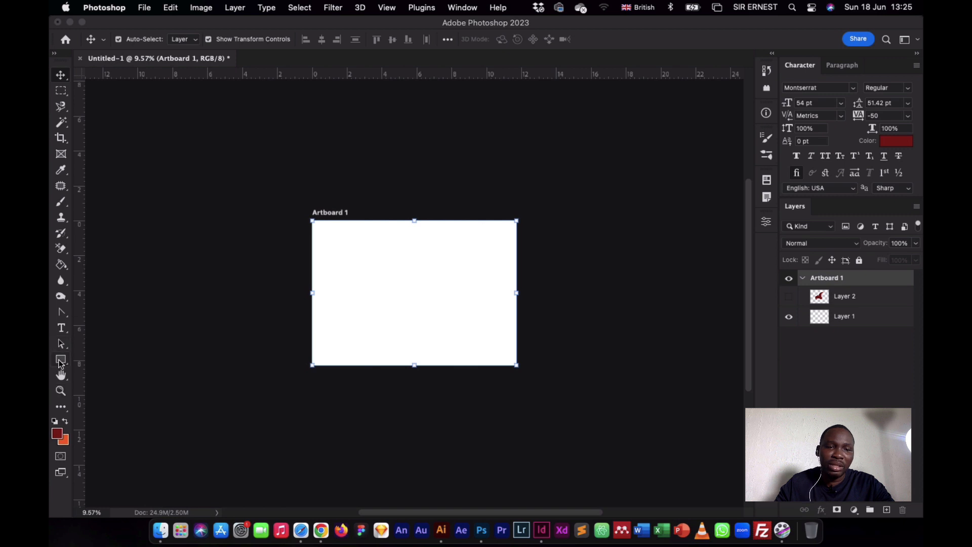
click(200, 7)
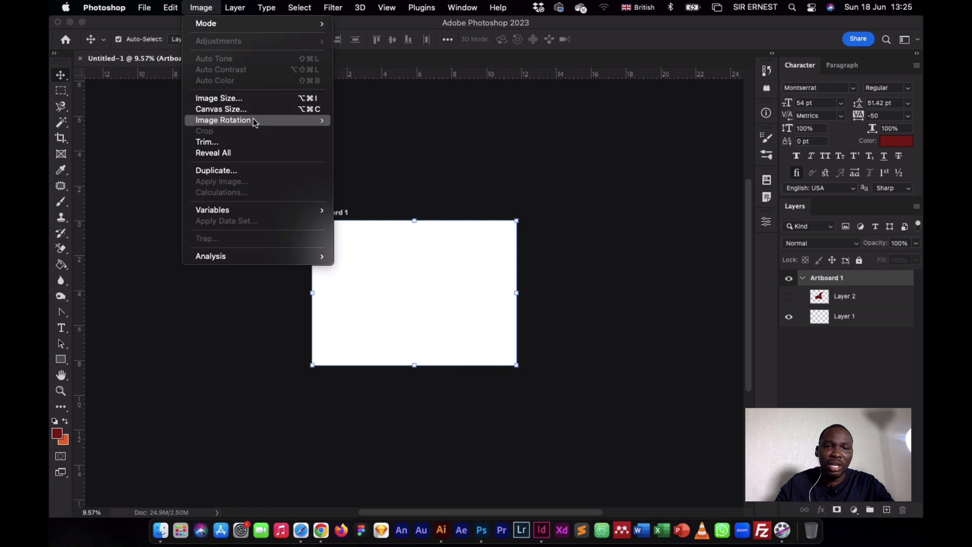
mouse_move(253, 120)
click(368, 130)
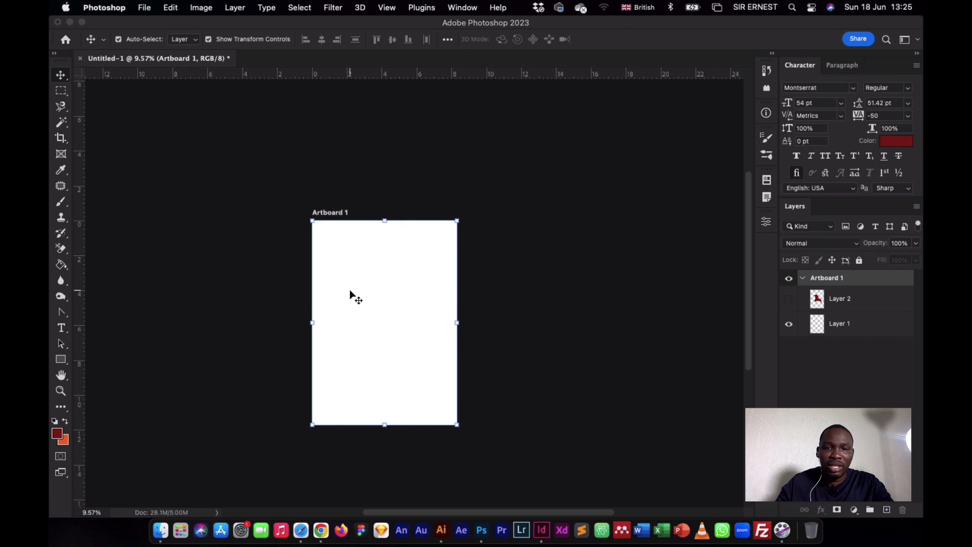
Draw an elliptical marquee about 12 in wide and centre it so its lower arc crosses the portrait artboard about 8 in down.
scroll(348, 288, up, 1)
key(super+plus)
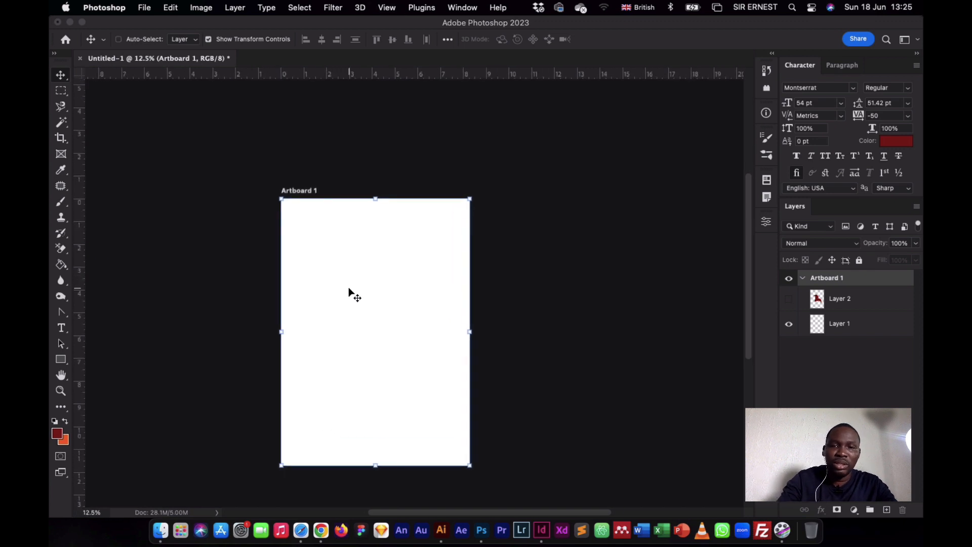
scroll(349, 288, left, 3)
scroll(348, 288, down, 1)
scroll(348, 288, right, 1)
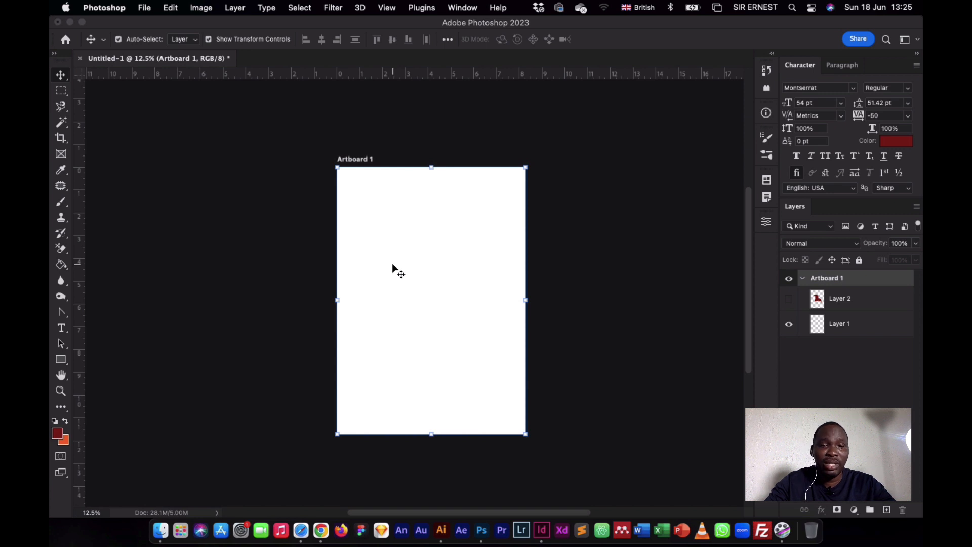
scroll(392, 264, up, 1)
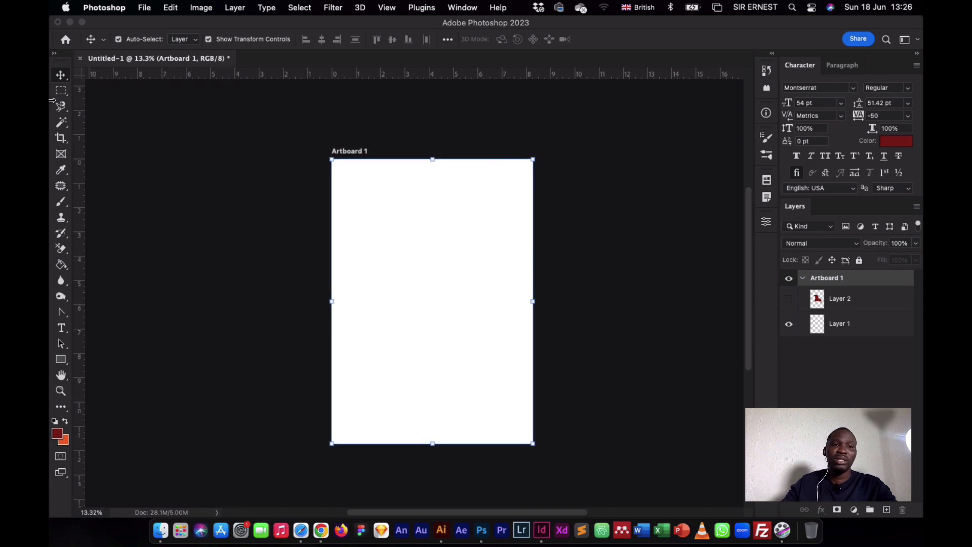
drag(61, 91, 102, 99)
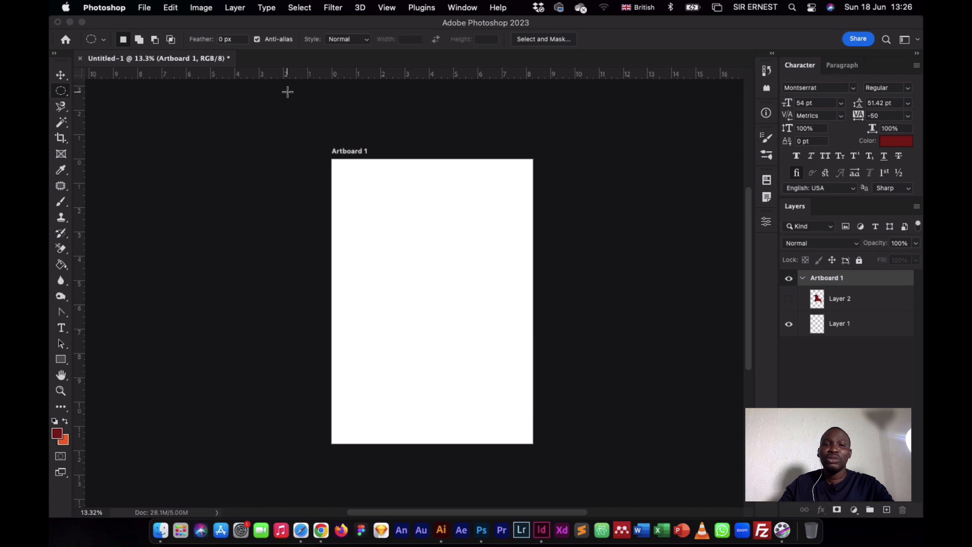
drag(282, 83, 579, 375)
drag(476, 332, 470, 307)
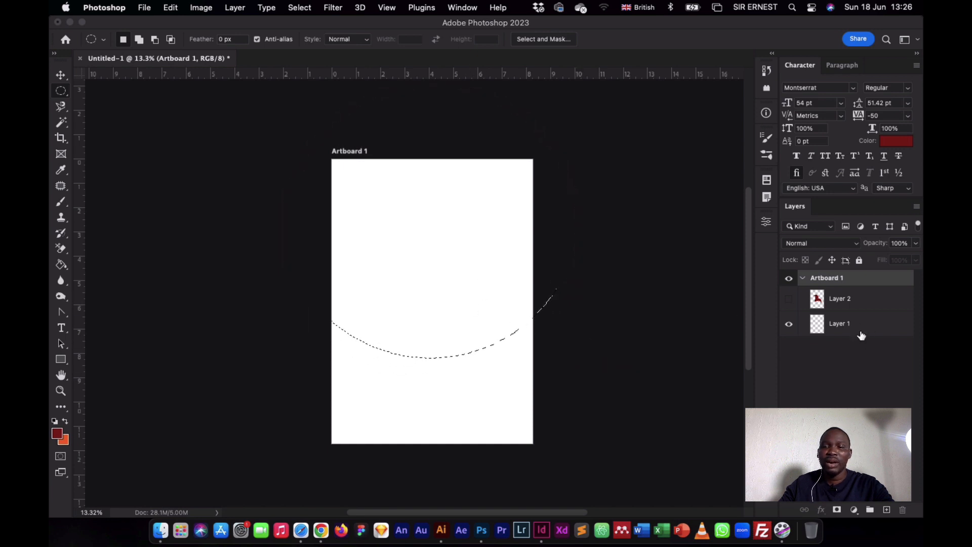
Add a new layer, fill the circular selection on it with the dark red foreground colour using the Paint Bucket, and deselect.
click(887, 510)
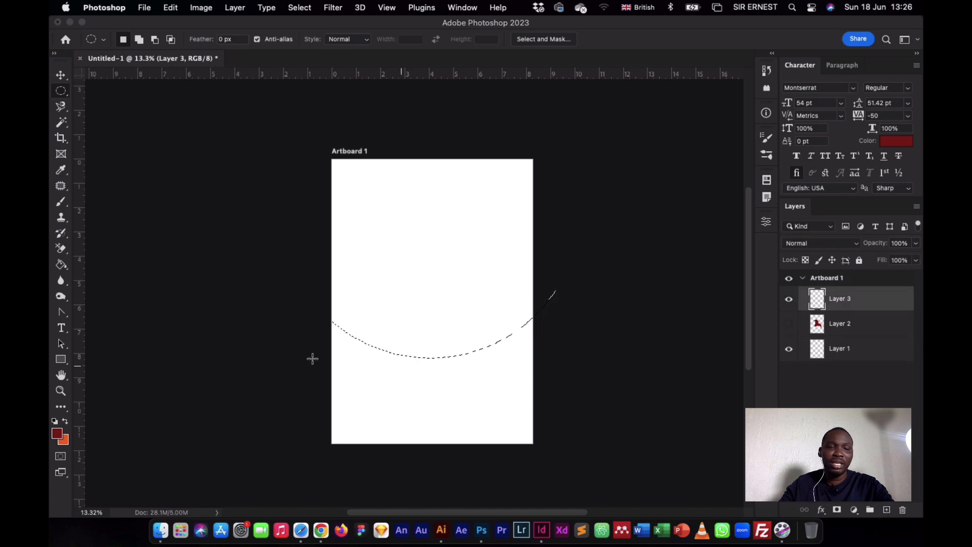
click(61, 264)
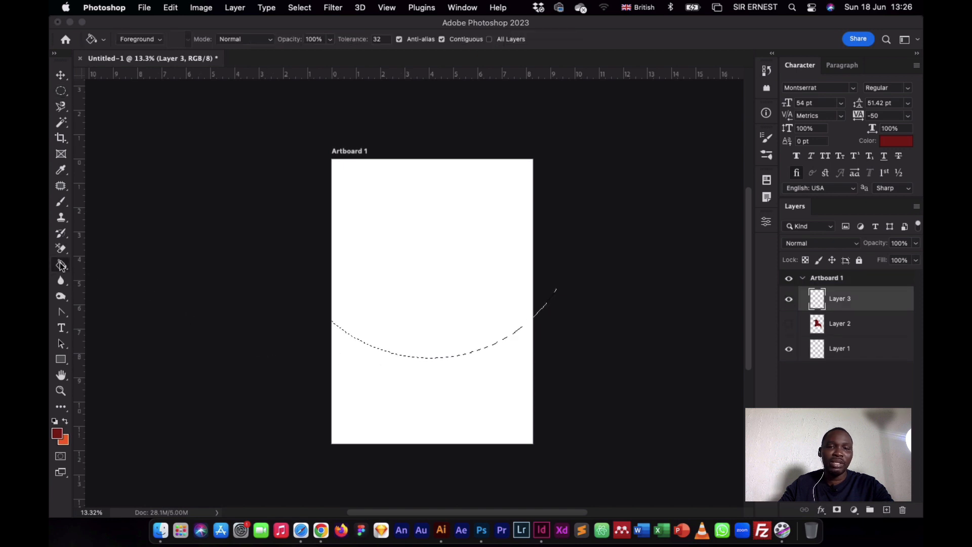
click(389, 233)
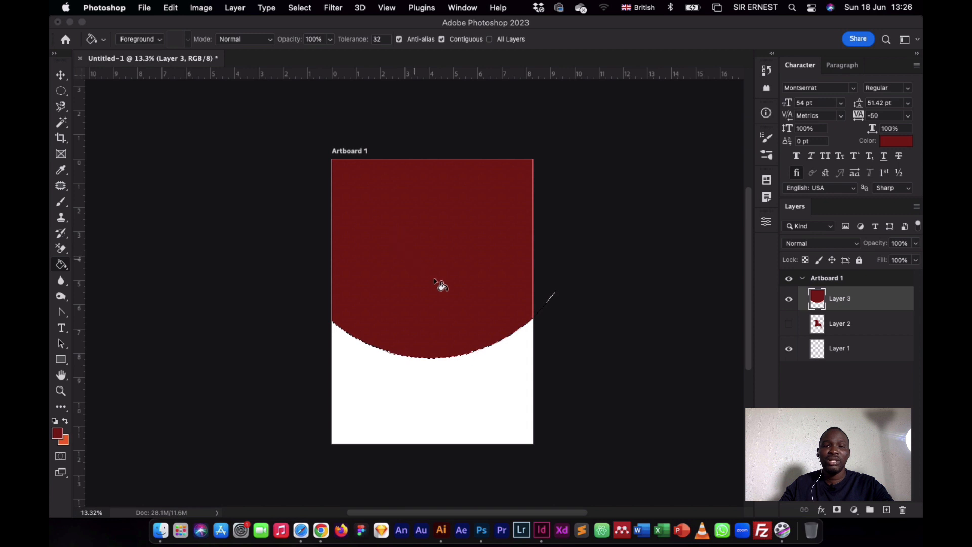
click(292, 6)
click(303, 32)
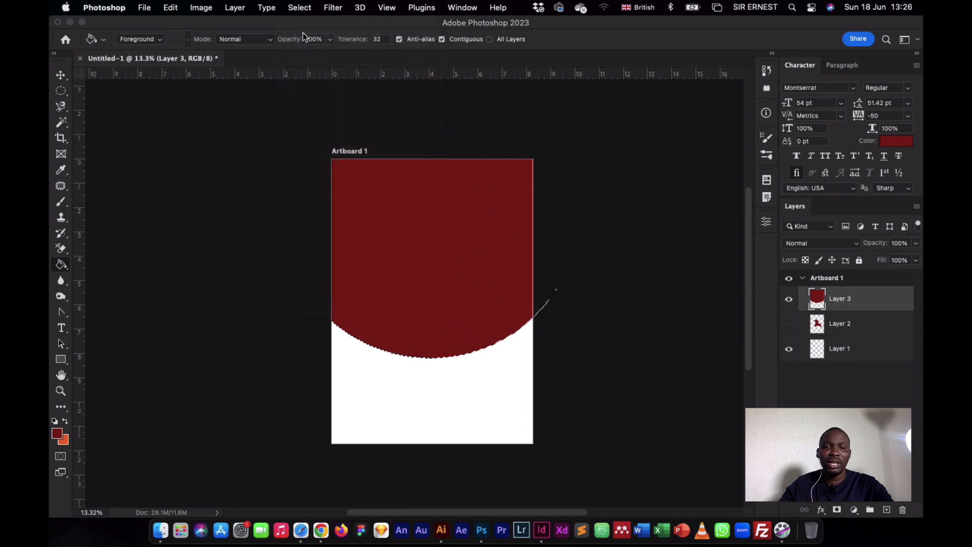
Activate the Move tool, shift the dark red shape down across the artboard, and return it flush with the artboard's top and sides.
click(62, 75)
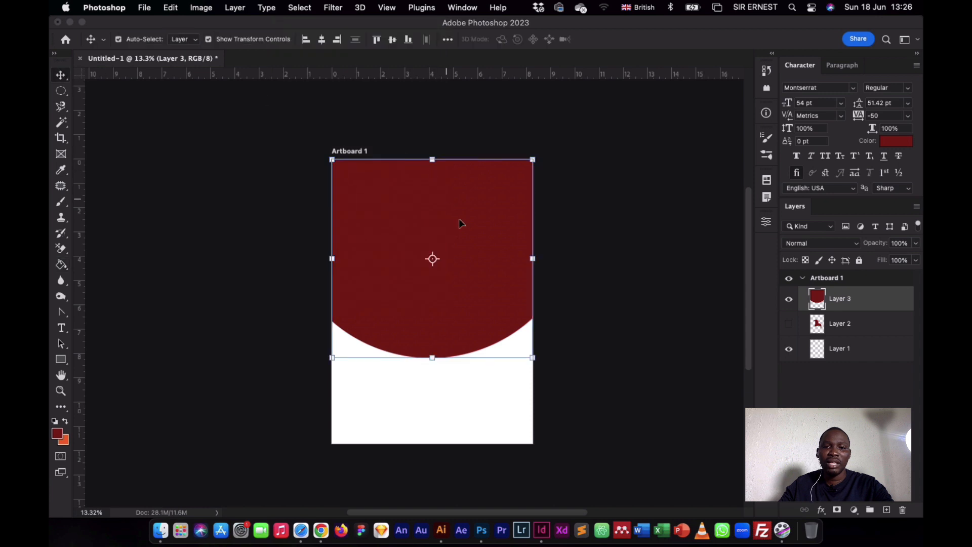
mouse_move(459, 217)
mouse_down()
mouse_move(486, 213)
mouse_move(406, 216)
mouse_move(465, 242)
mouse_move(442, 216)
mouse_up()
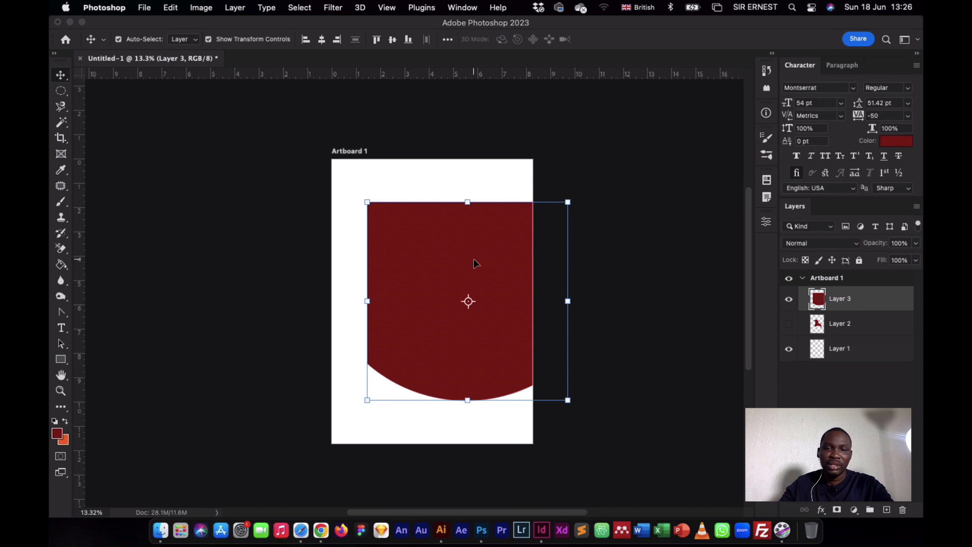
drag(474, 262, 439, 216)
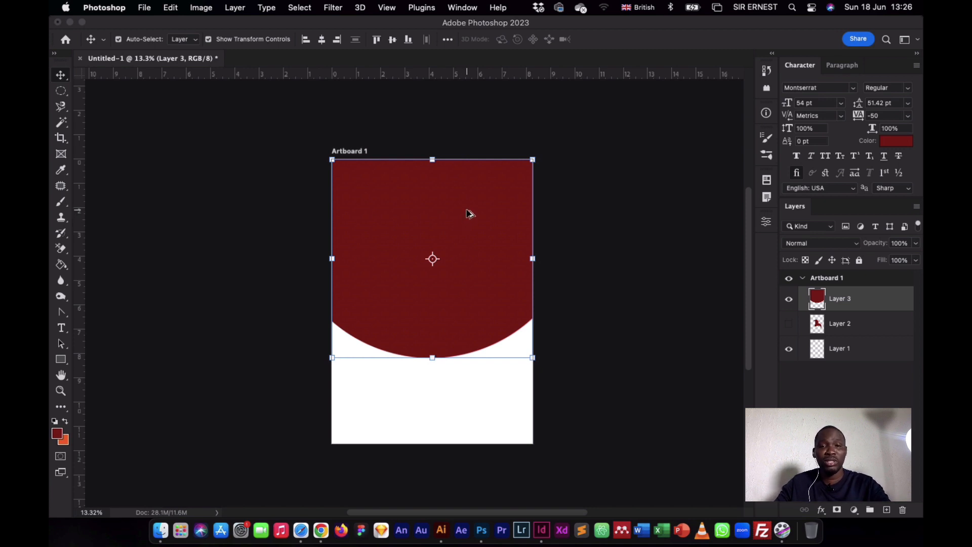
Duplicate the dark red shape and place the copy about 1.75 in below the original, slightly off-centre.
key(Return)
drag(466, 213, 454, 294)
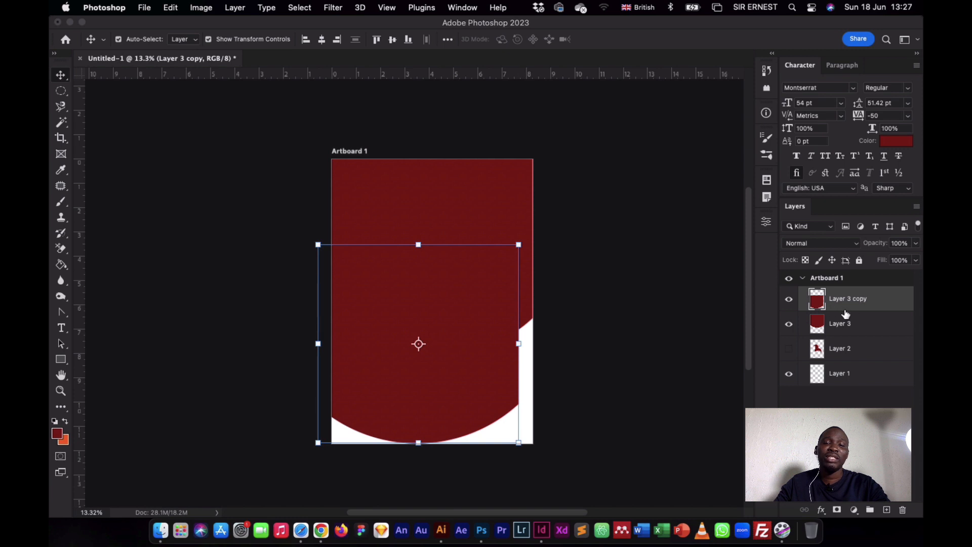
drag(470, 317, 473, 272)
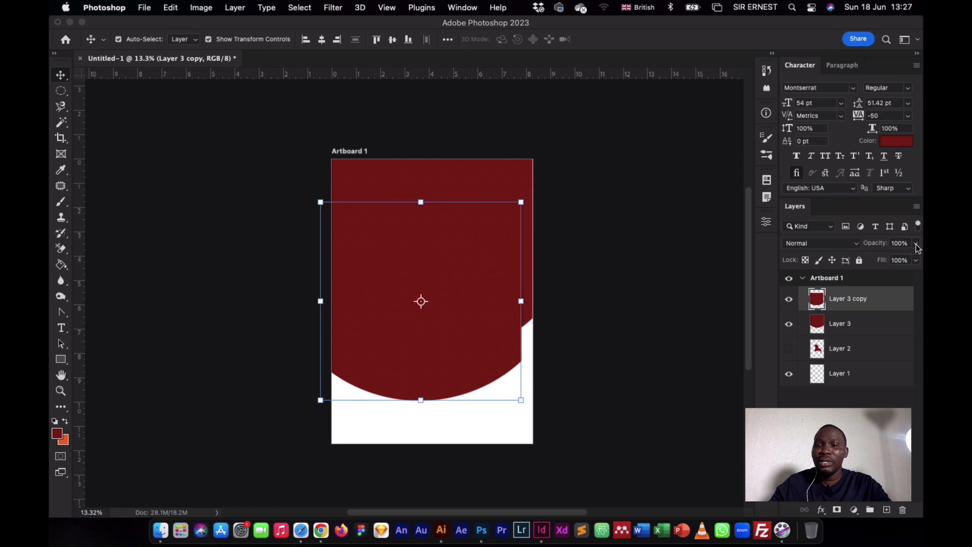
Set the copied shape's opacity to 49% and centre it horizontally on the artboard, about 0.5 in below the original.
click(917, 245)
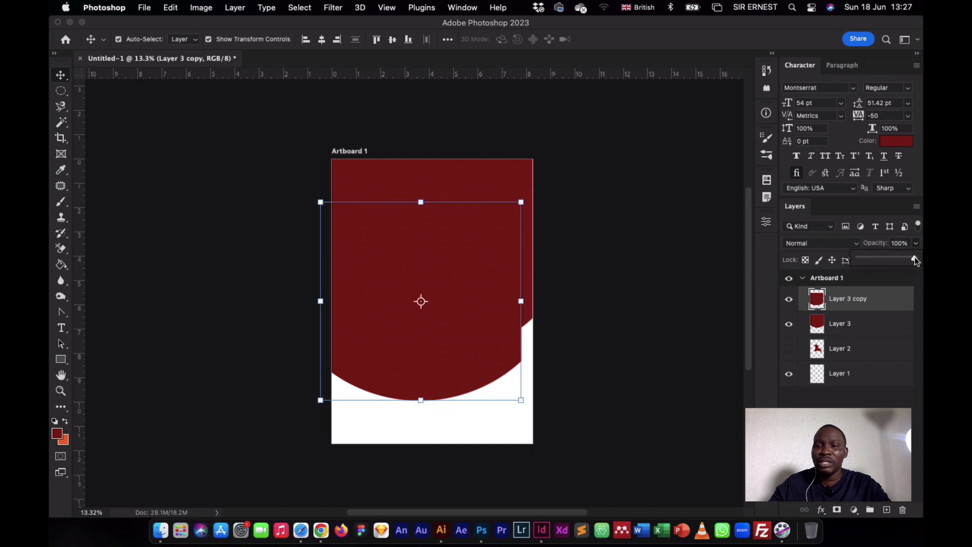
drag(890, 266, 886, 260)
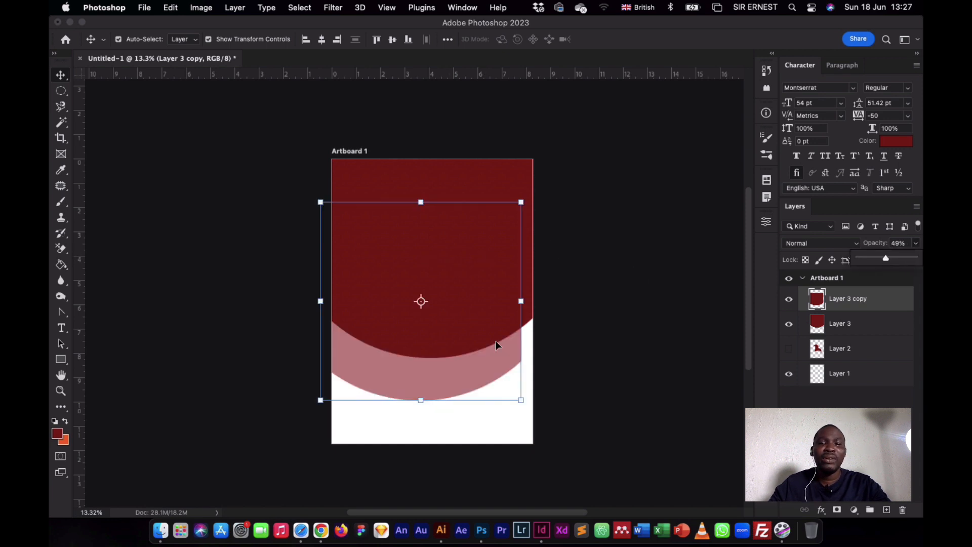
click(509, 356)
drag(510, 356, 511, 329)
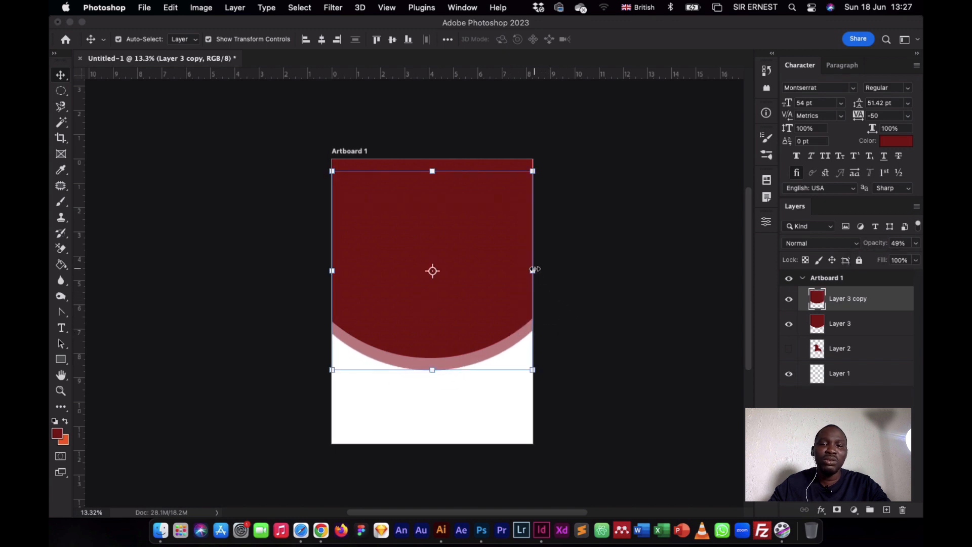
Enlarge the translucent copy to about 114%, rotate it about 8.3°, and reposition it so its arc peeks out along the original's lower right edge.
click(532, 269)
drag(533, 269, 560, 270)
drag(518, 372, 504, 343)
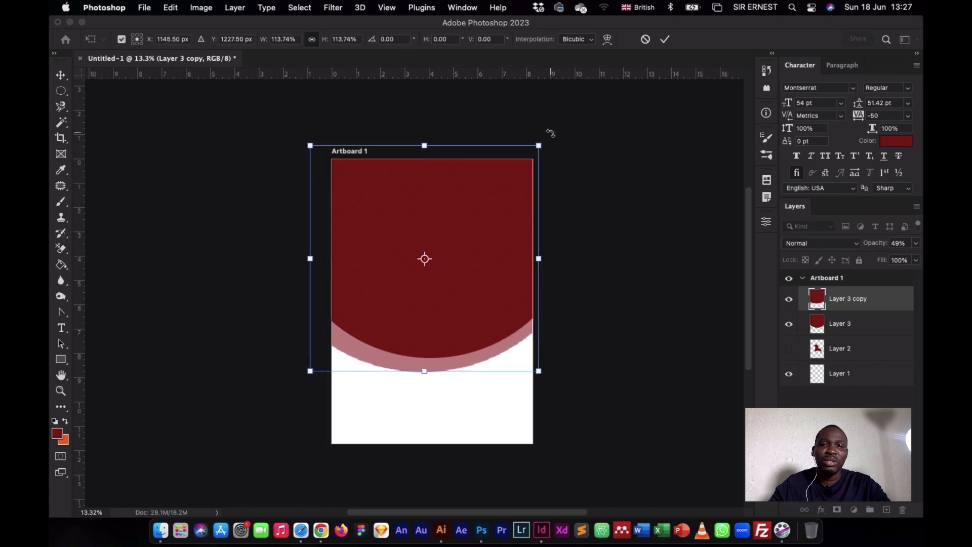
drag(557, 145, 562, 158)
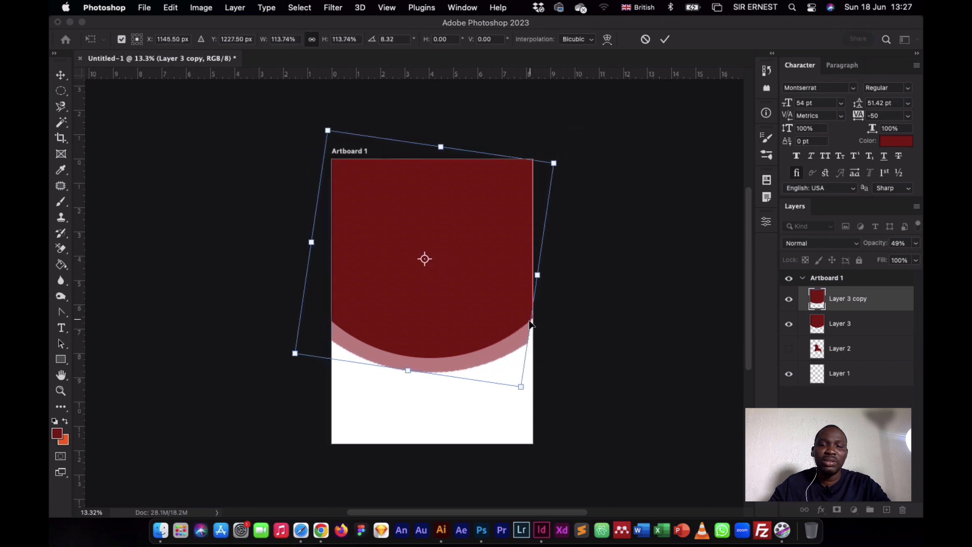
mouse_move(526, 321)
mouse_down()
mouse_move(534, 310)
mouse_move(535, 319)
mouse_up()
key(Return)
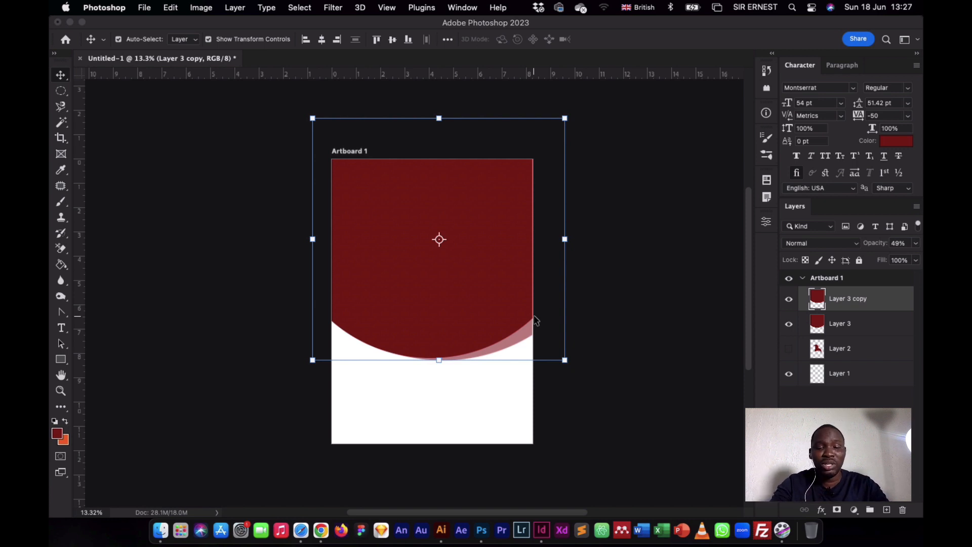
Duplicate the translucent copy, rotate the duplicate about -14.5° so its arc shows along the lower left edge, and deselect it.
key(super+j)
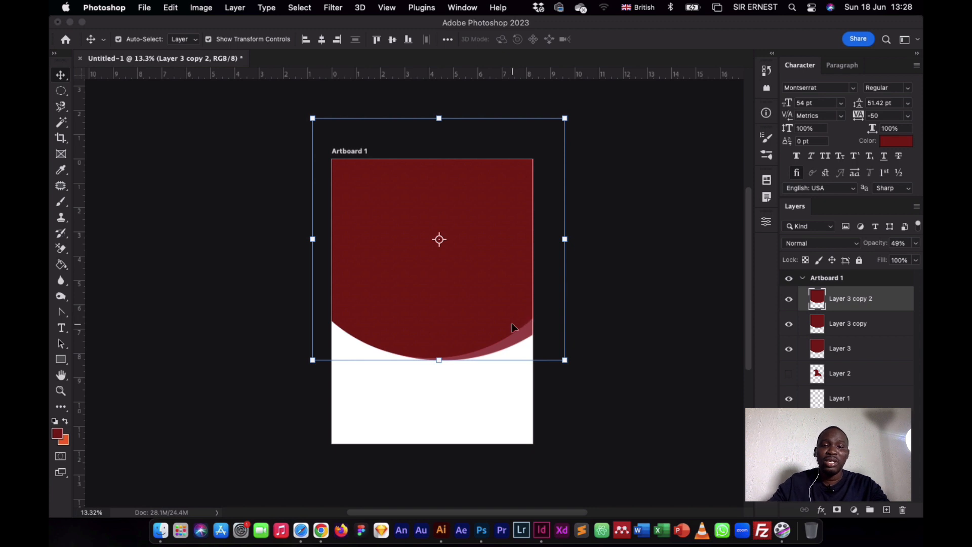
click(581, 235)
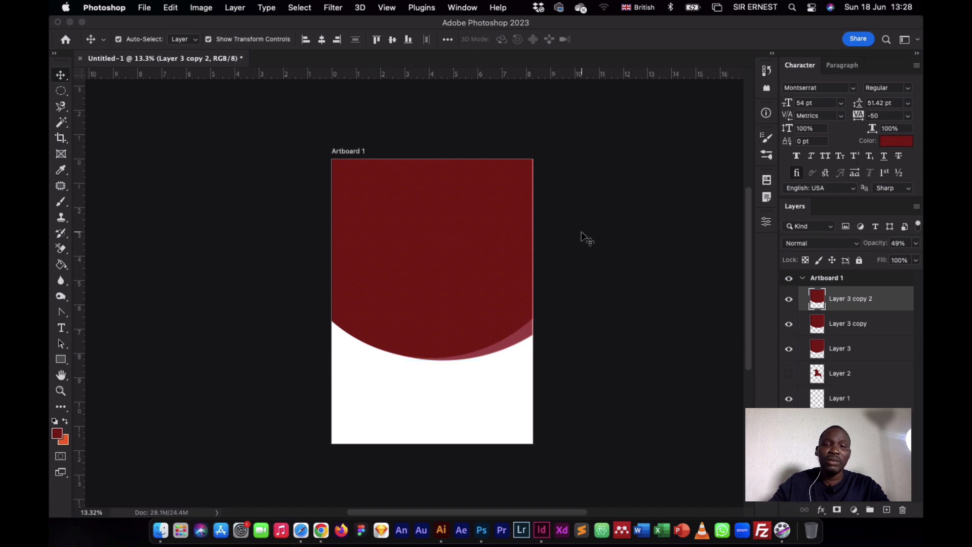
click(493, 282)
drag(572, 108, 518, 111)
mouse_move(473, 271)
mouse_down()
mouse_move(459, 277)
mouse_move(469, 269)
mouse_up()
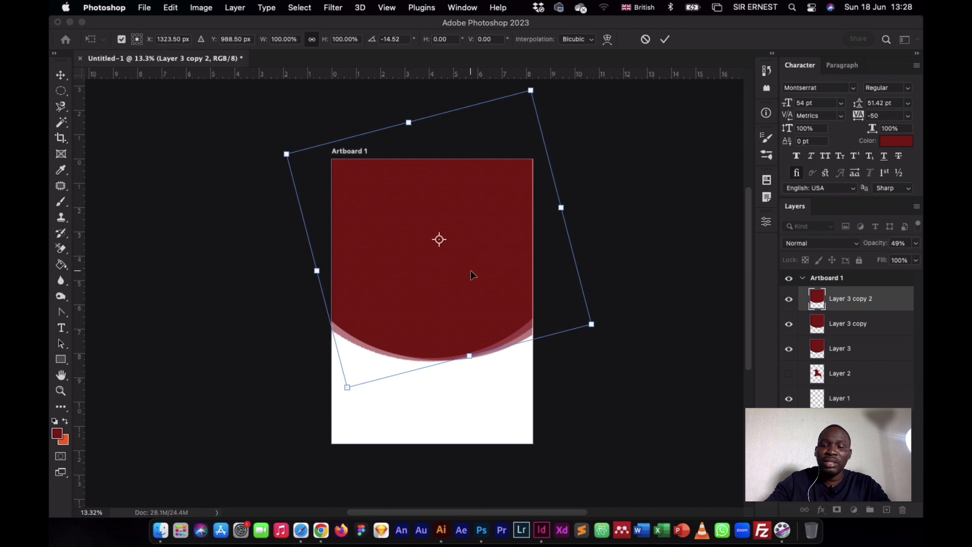
key(Return)
click(649, 259)
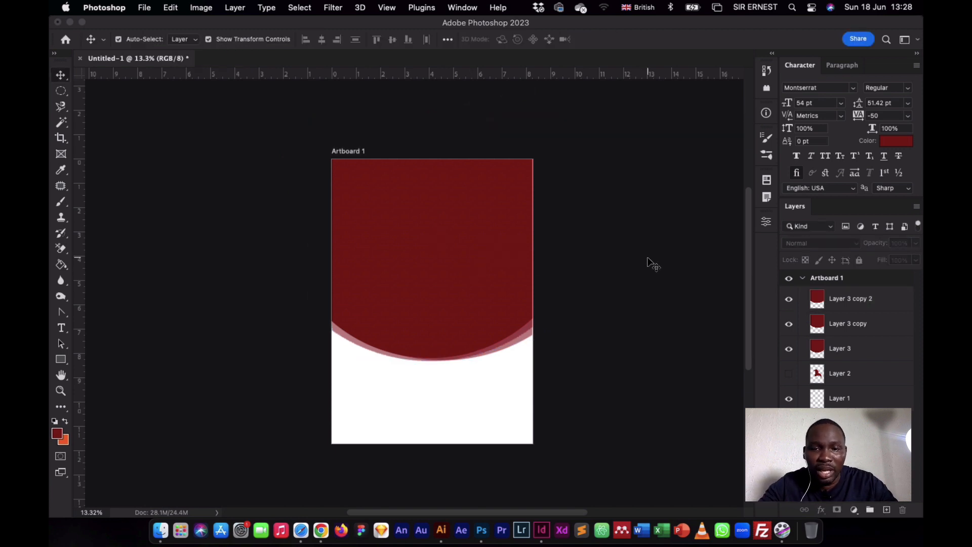
Duplicate Layer 3 copy 2, rotate the duplicate about 13.9°, and position its arc slightly beyond the others on the lower left, leaving it deselected.
scroll(499, 327, up, 5)
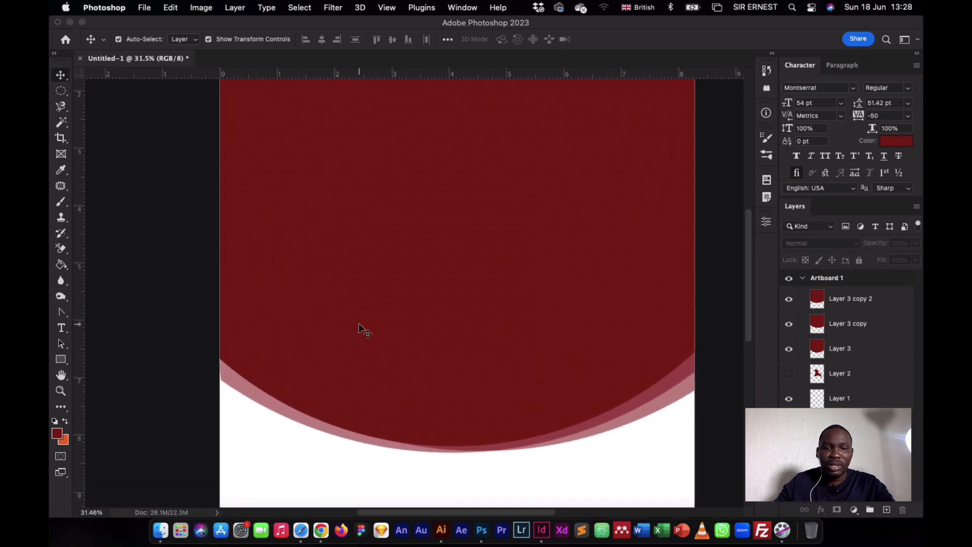
click(241, 382)
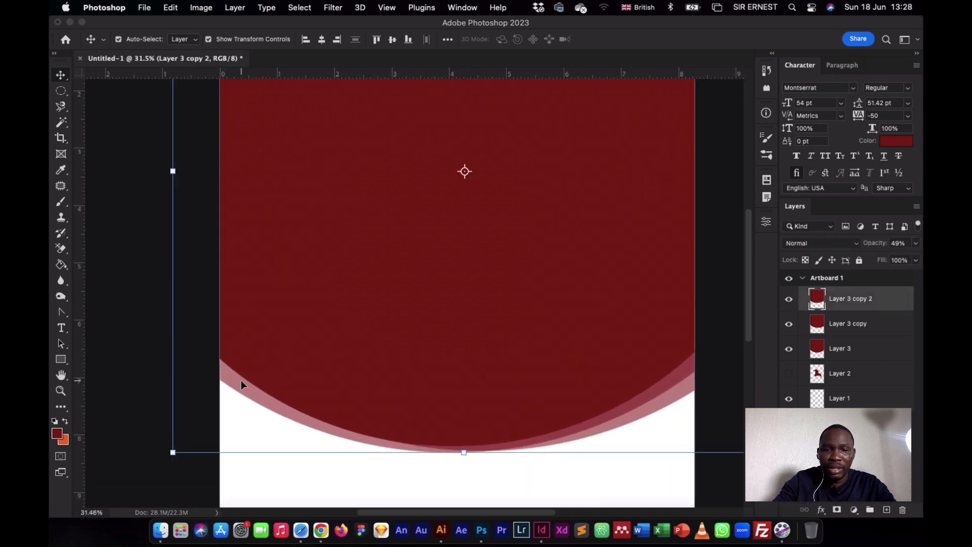
scroll(275, 358, down, 2)
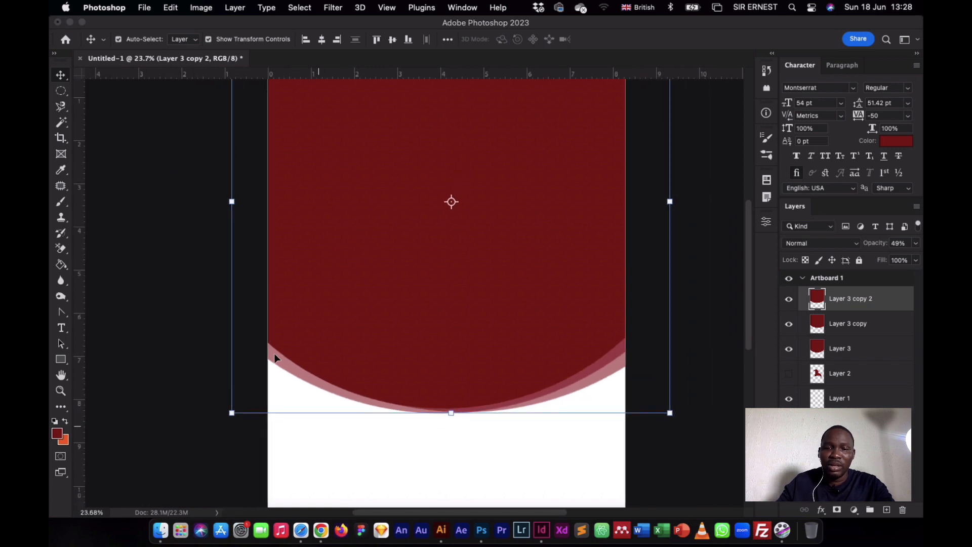
key(super+j)
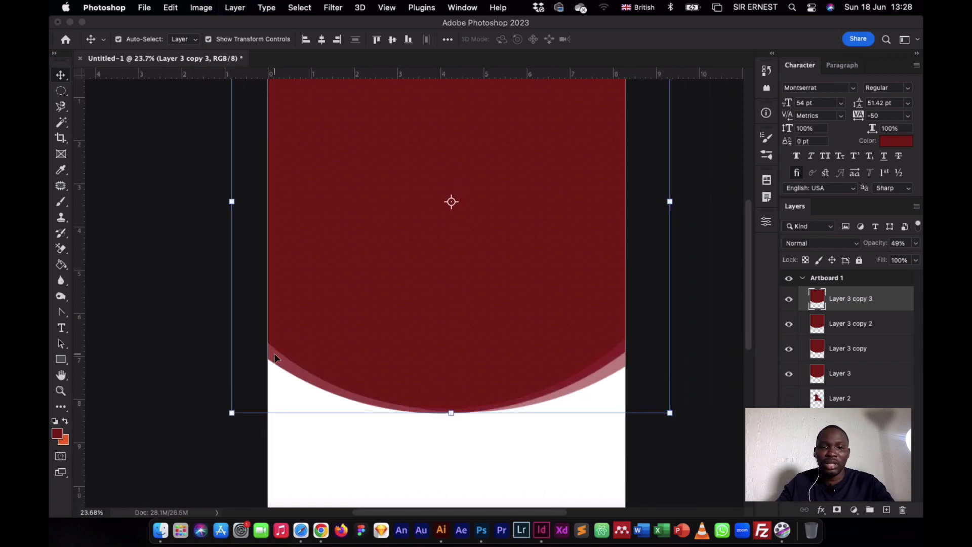
drag(373, 314, 293, 327)
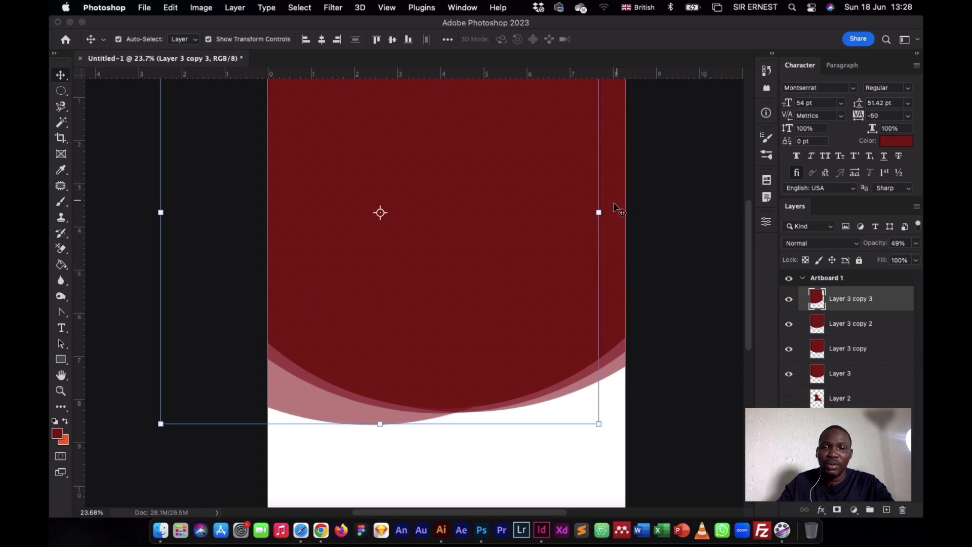
drag(610, 212, 547, 253)
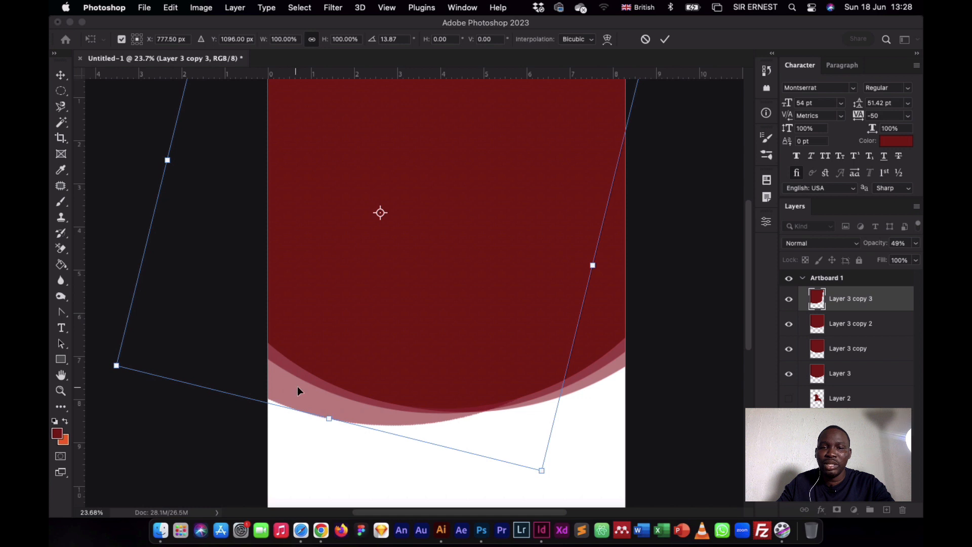
drag(297, 386, 313, 379)
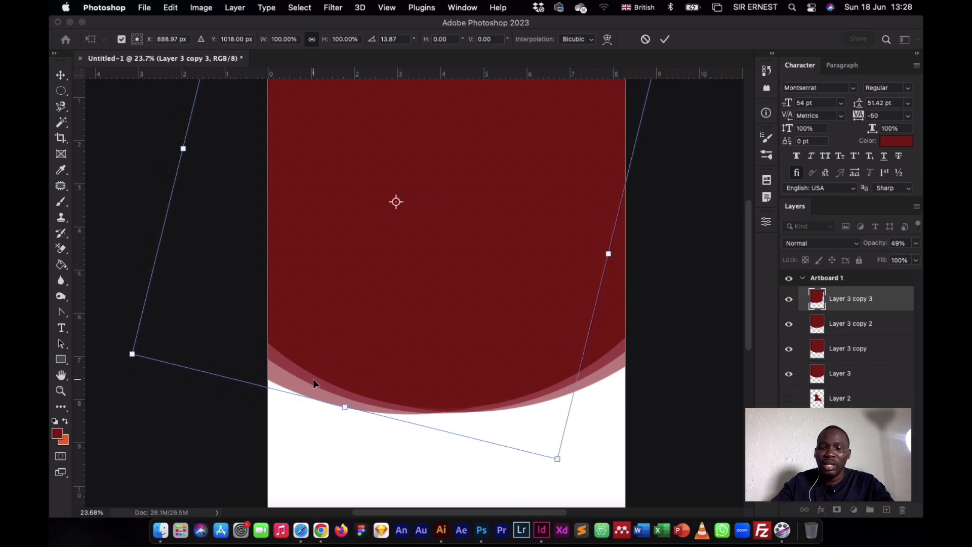
key(Return)
click(679, 223)
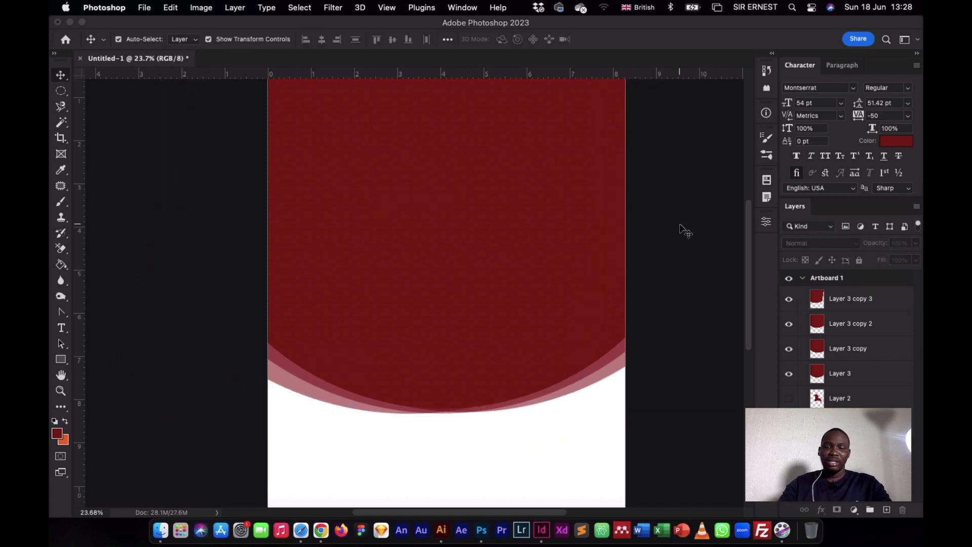
key(super+minus)
key(super+equal)
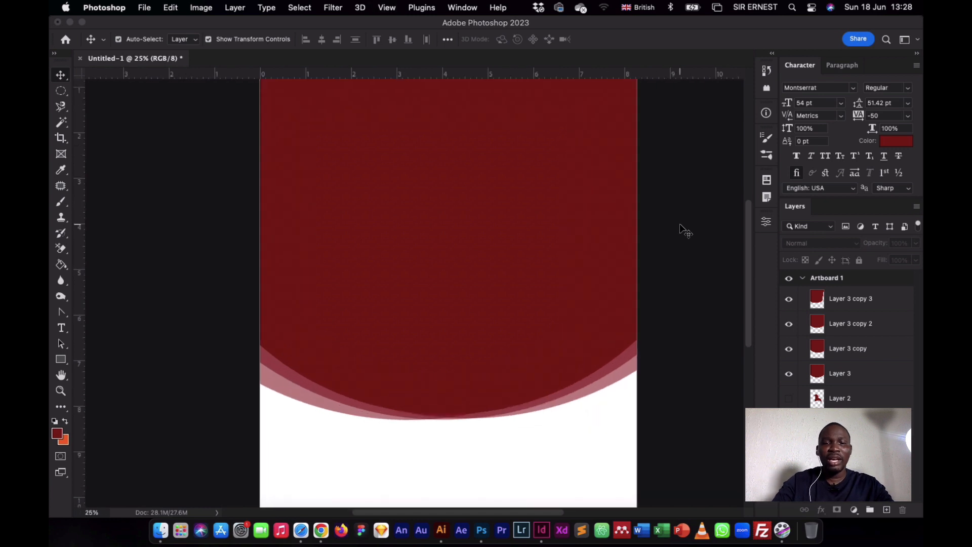
key(super+minus)
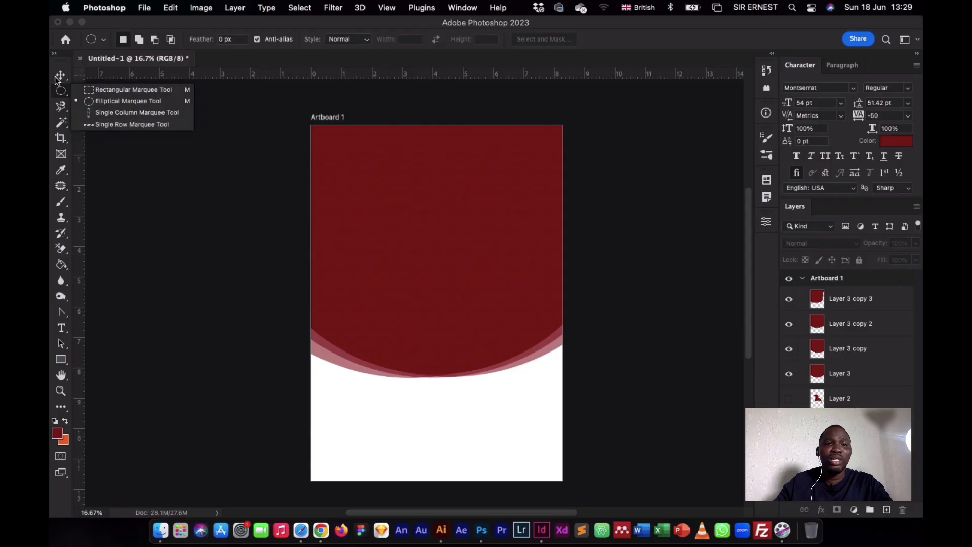
click(60, 75)
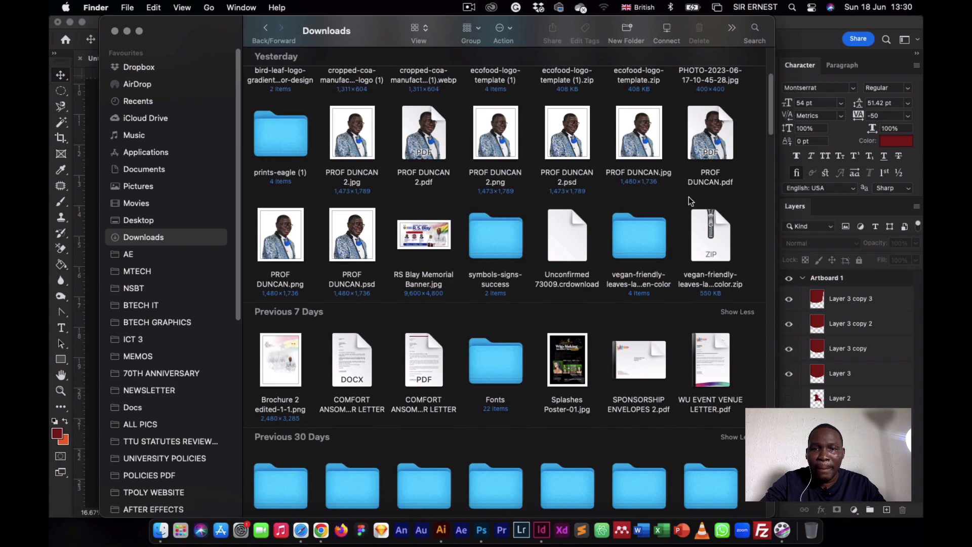
Find the portrait photo Vice Chancellor 3.jpg in Finder's Downloads folder and open it in Photoshop as a separate document.
scroll(689, 198, up, 3)
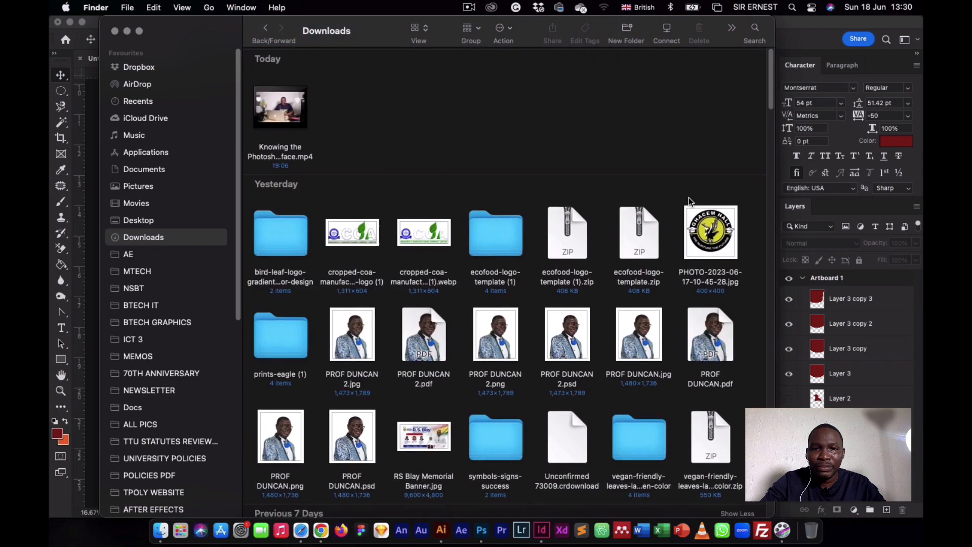
scroll(689, 199, down, 15)
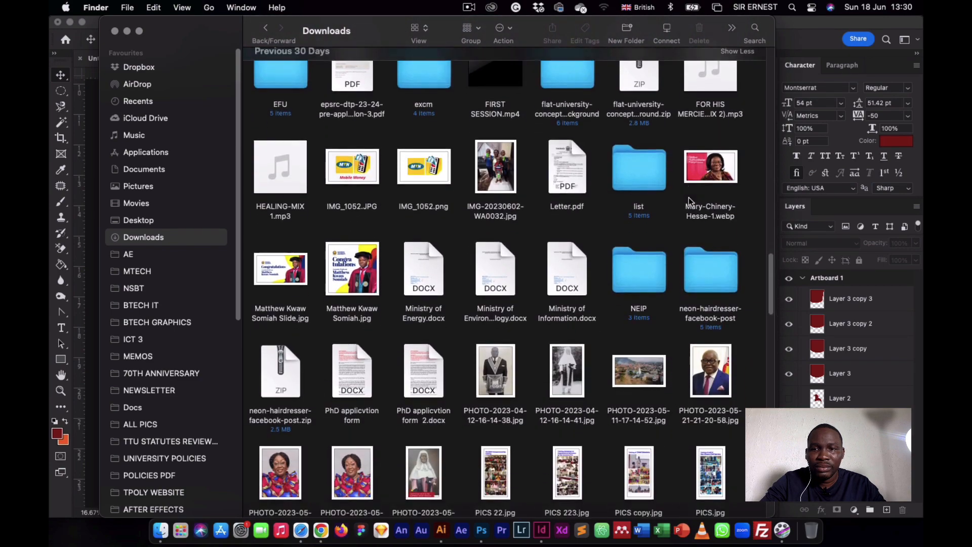
scroll(688, 200, down, 15)
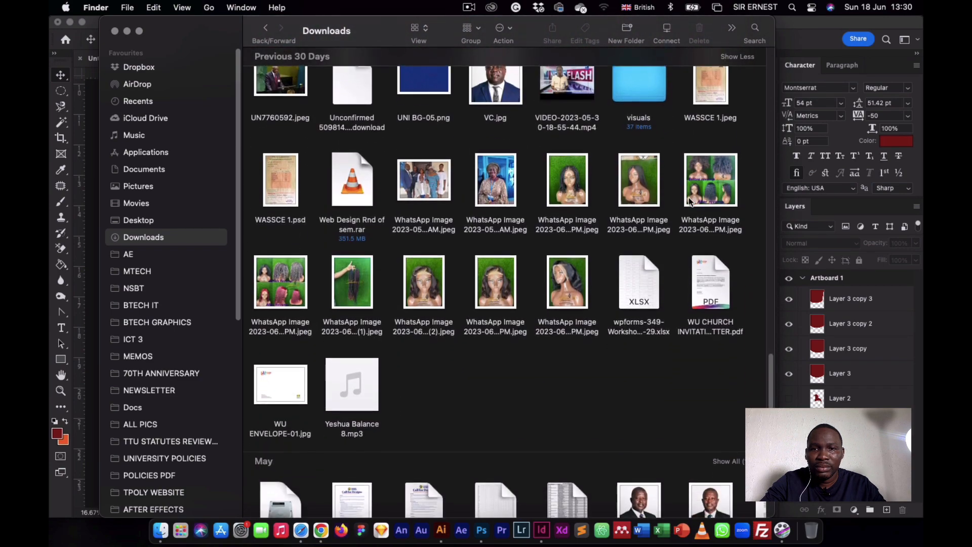
scroll(688, 196, down, 8)
scroll(671, 270, right, 5)
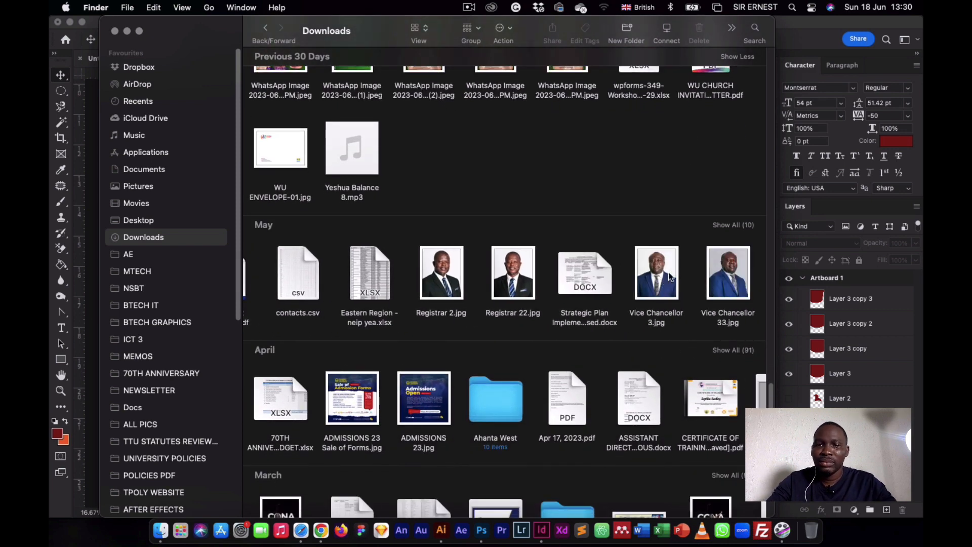
click(665, 277)
drag(387, 33, 322, 219)
drag(582, 459, 603, 50)
click(603, 50)
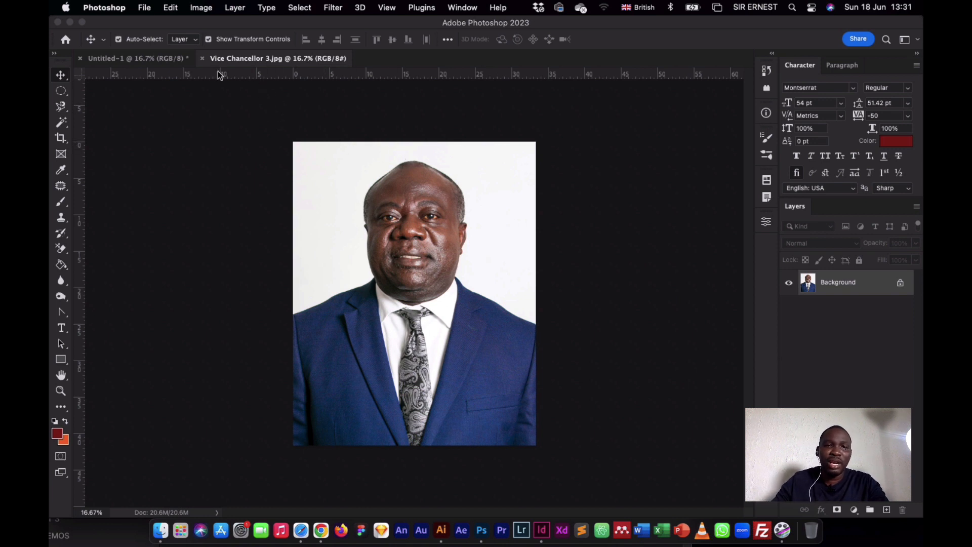
Close the portrait document and open Vice Chancellor 3.jpg again from Finder's Downloads folder as its own Photoshop document.
click(202, 59)
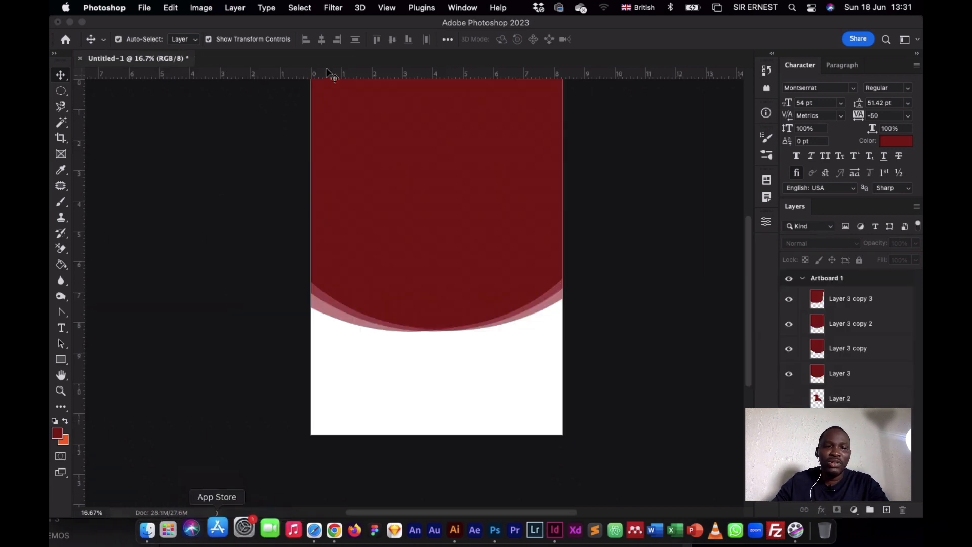
scroll(472, 317, up, 3)
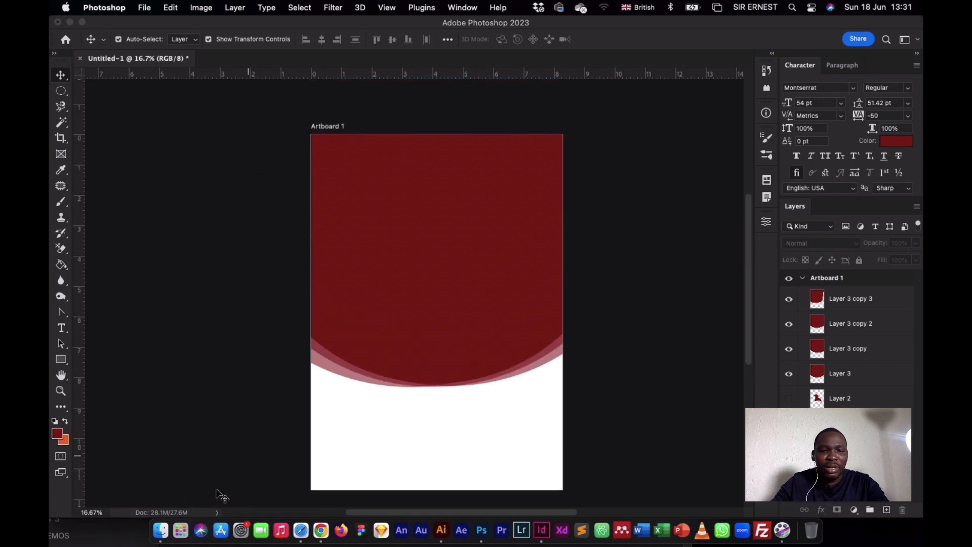
click(160, 530)
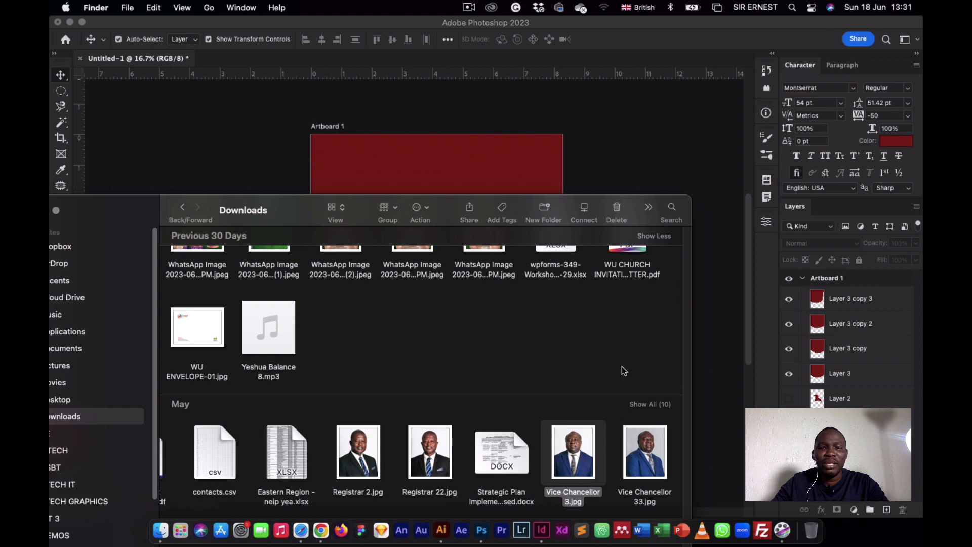
drag(580, 465, 419, 58)
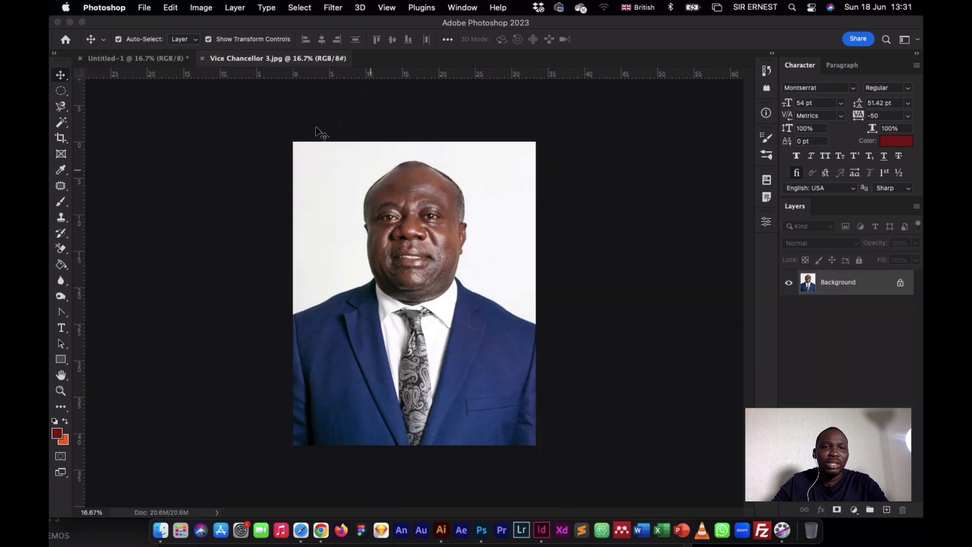
Place Vice Chancellor 3.jpg from Finder onto Artboard 1 of Untitled-1, scaled to about 16.80% and centred across the artboard.
click(163, 60)
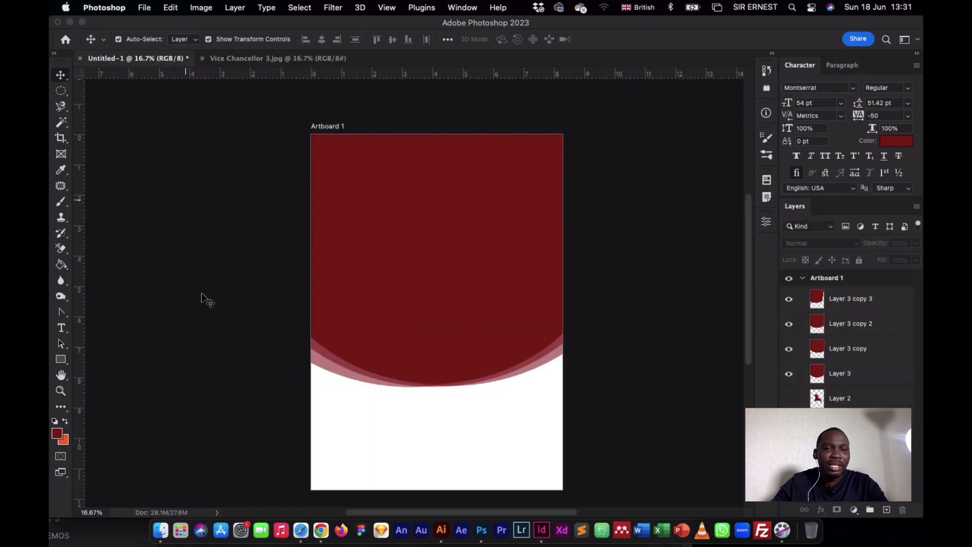
click(160, 530)
drag(573, 451, 428, 169)
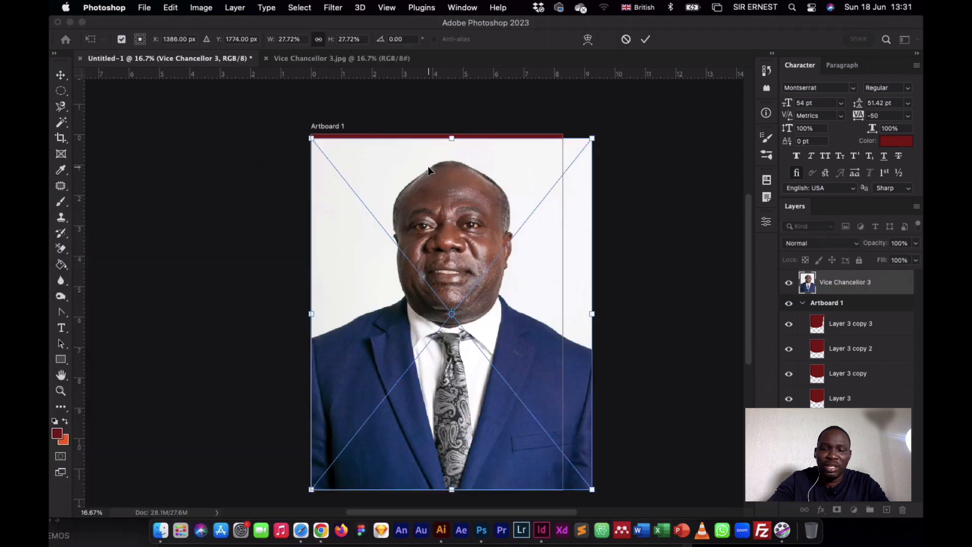
key(Return)
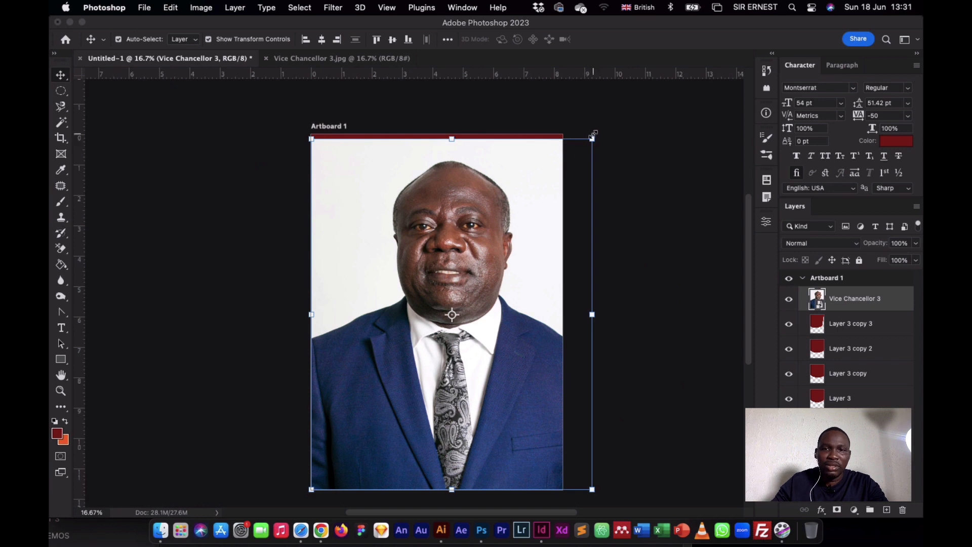
drag(592, 136, 429, 214)
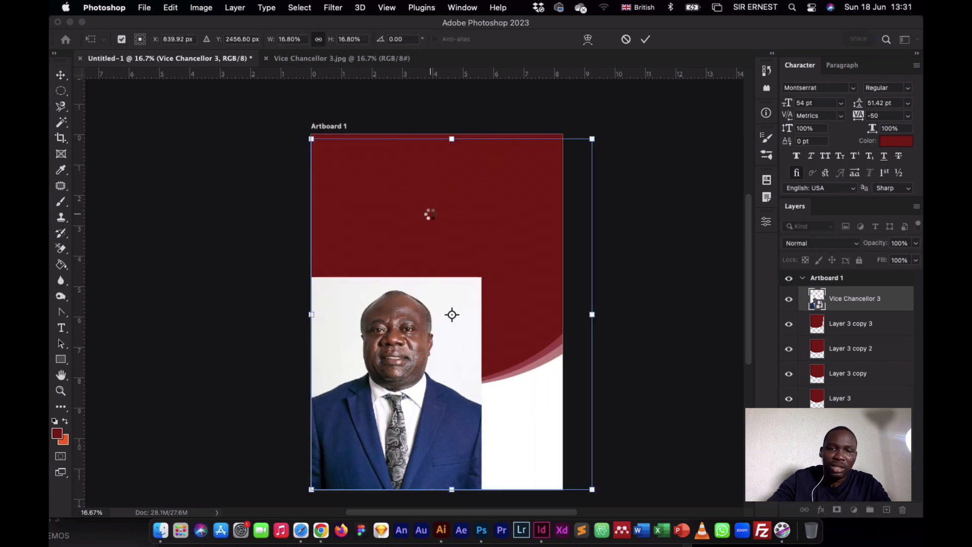
key(Return)
drag(415, 292, 432, 258)
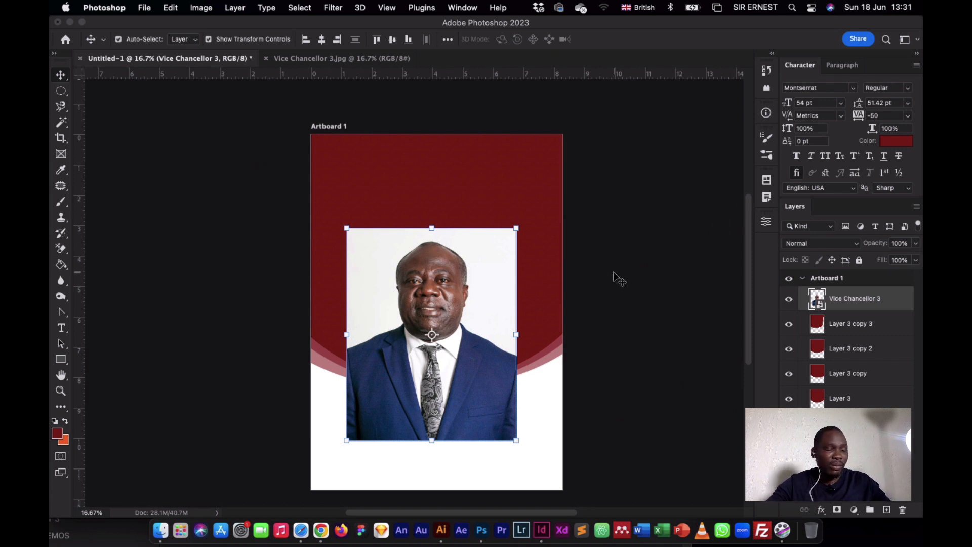
Delete the placed Vice Chancellor 3 layer from Artboard 1.
key(Delete)
click(623, 239)
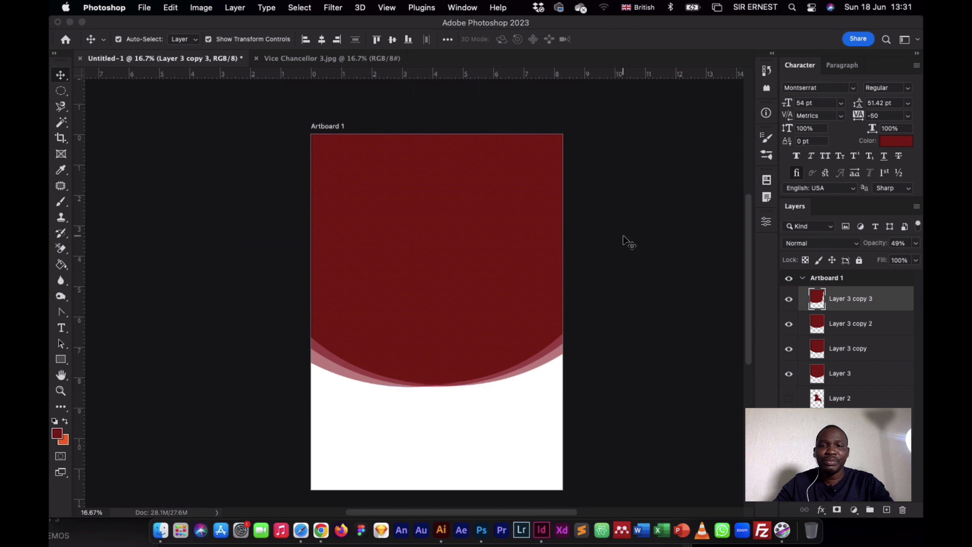
In the Vice Chancellor 3.jpg document, make a circular Elliptical Marquee selection around the man's head and shoulders, centred on his face.
click(282, 56)
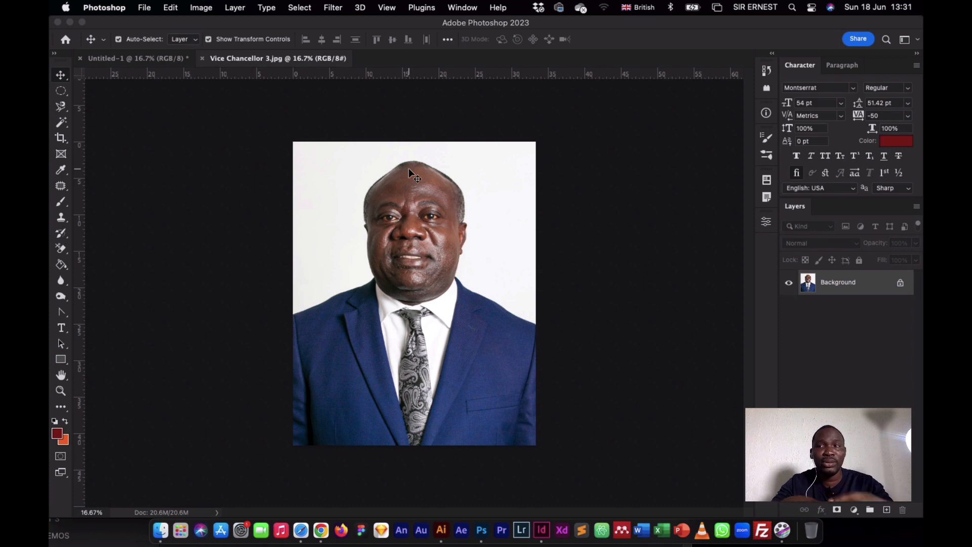
click(61, 92)
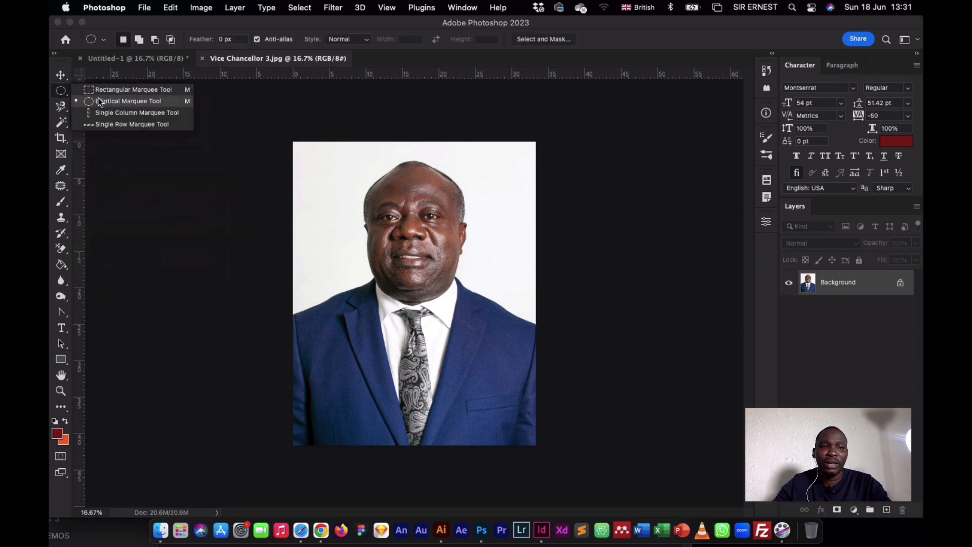
click(99, 101)
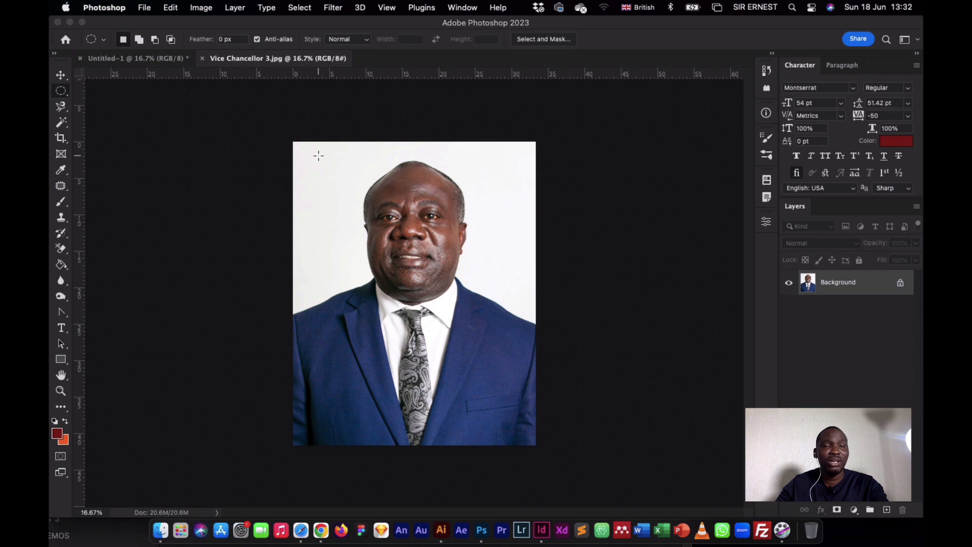
drag(318, 152, 525, 394)
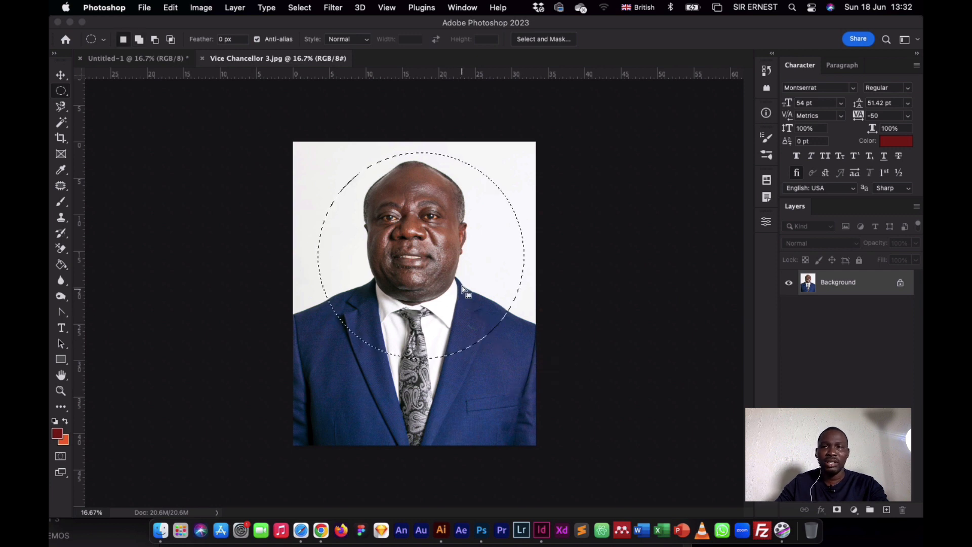
drag(468, 286, 461, 285)
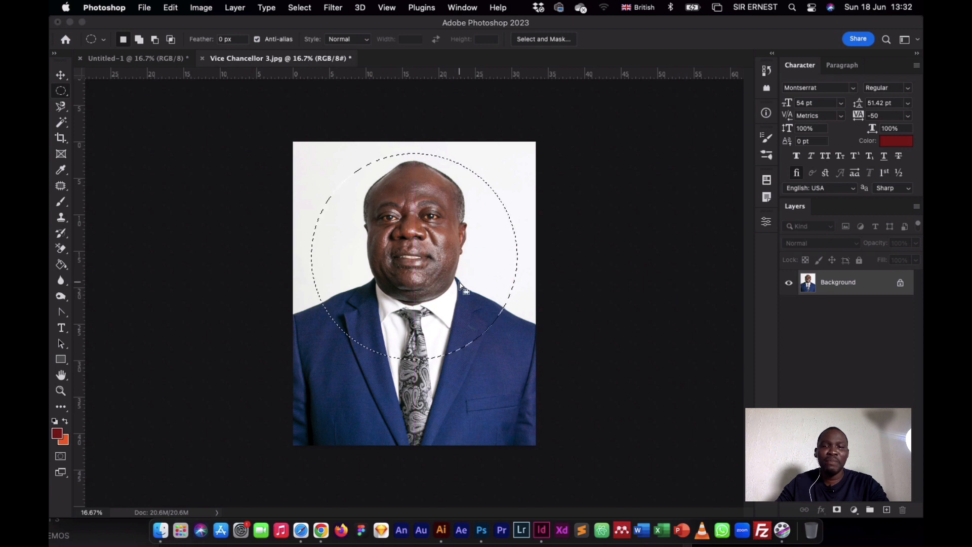
Copy the circular portrait selection into Untitled-1 with the Move tool, placing it over the curved shapes on Artboard 1.
click(60, 75)
drag(407, 213, 158, 62)
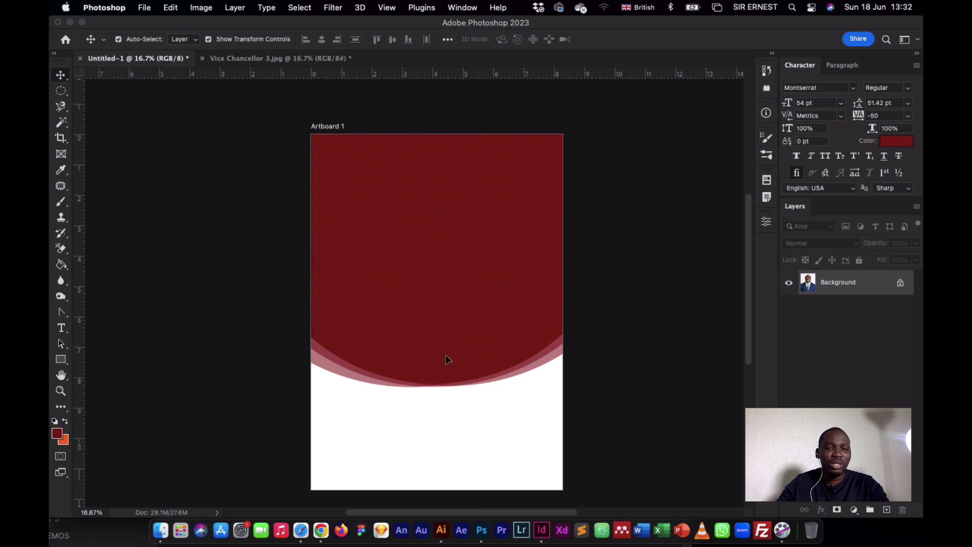
drag(446, 354, 433, 287)
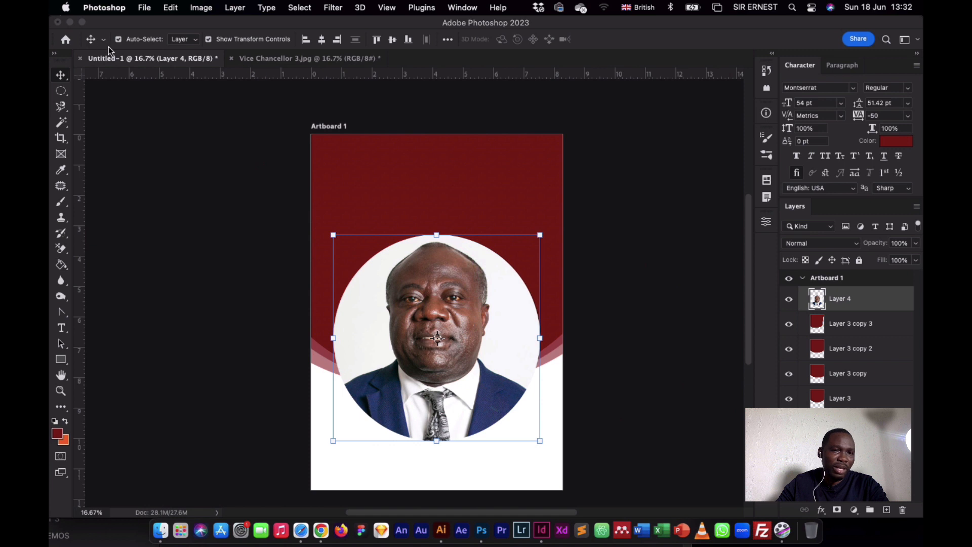
Scale the circular portrait to about 37.17% and centre it horizontally over the lowest point of the red curve.
drag(540, 235, 447, 352)
drag(474, 424, 473, 419)
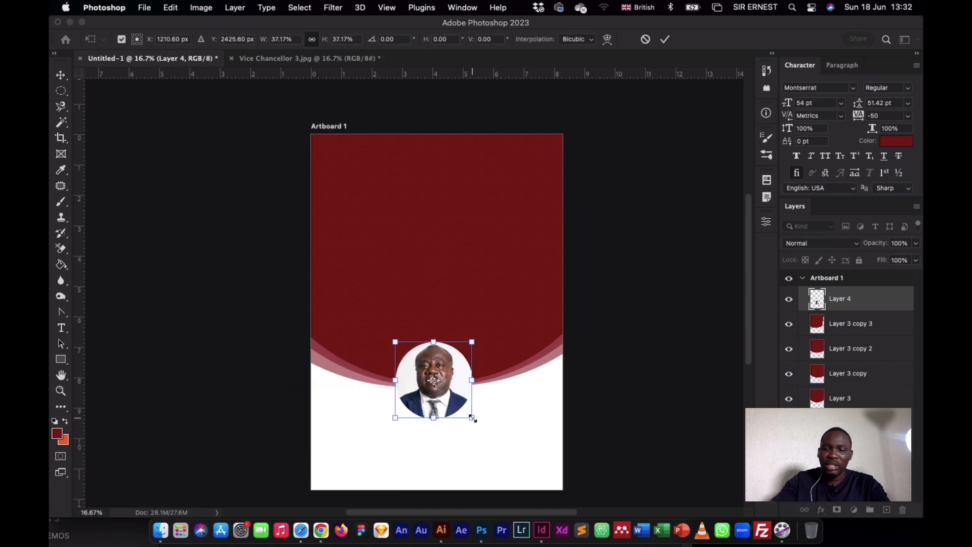
click(665, 40)
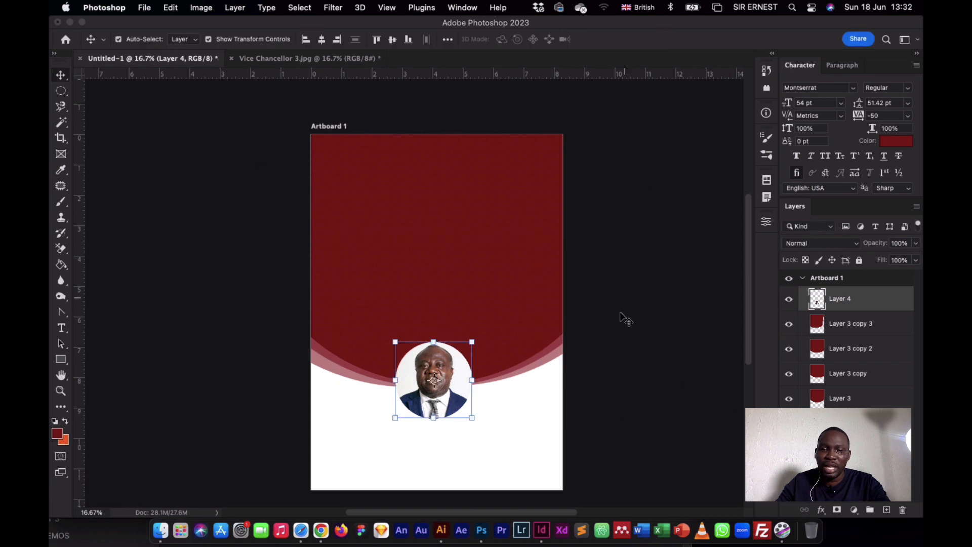
click(611, 332)
drag(404, 395, 432, 389)
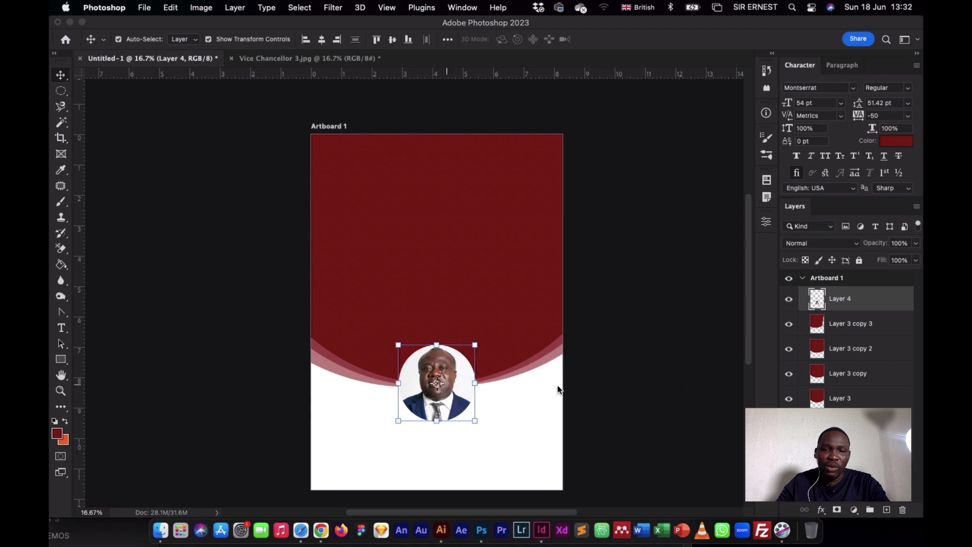
Add a new layer above the portrait and make a slightly larger circular Elliptical Marquee selection around the portrait.
click(887, 511)
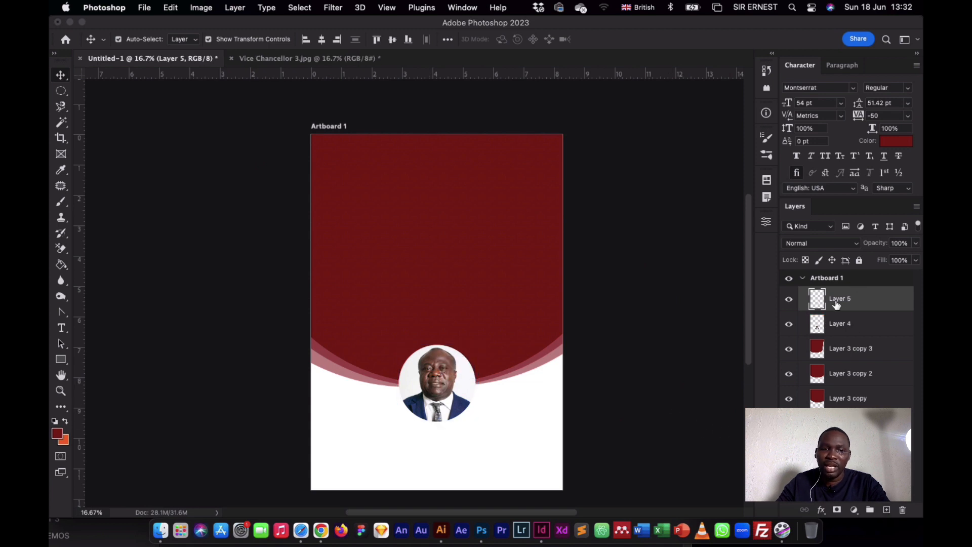
click(62, 91)
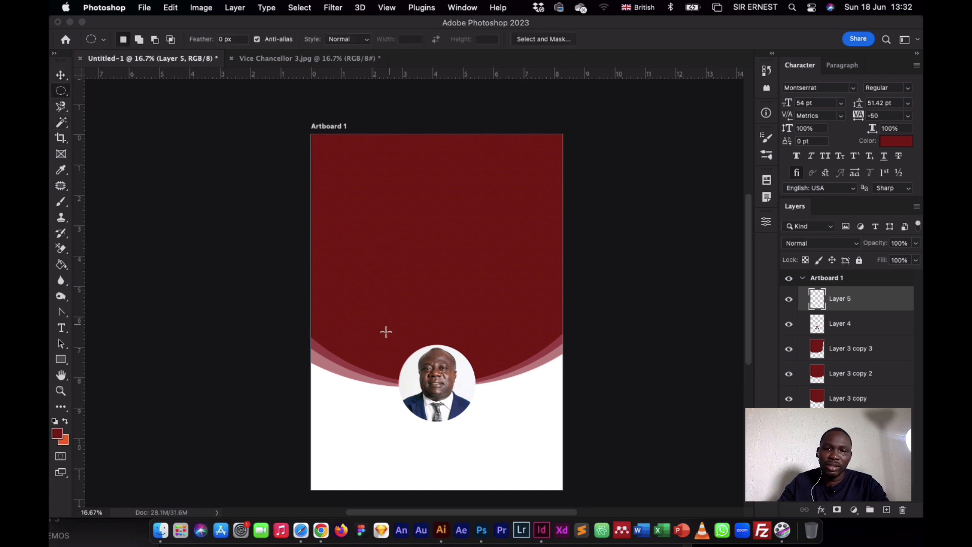
drag(386, 332, 503, 431)
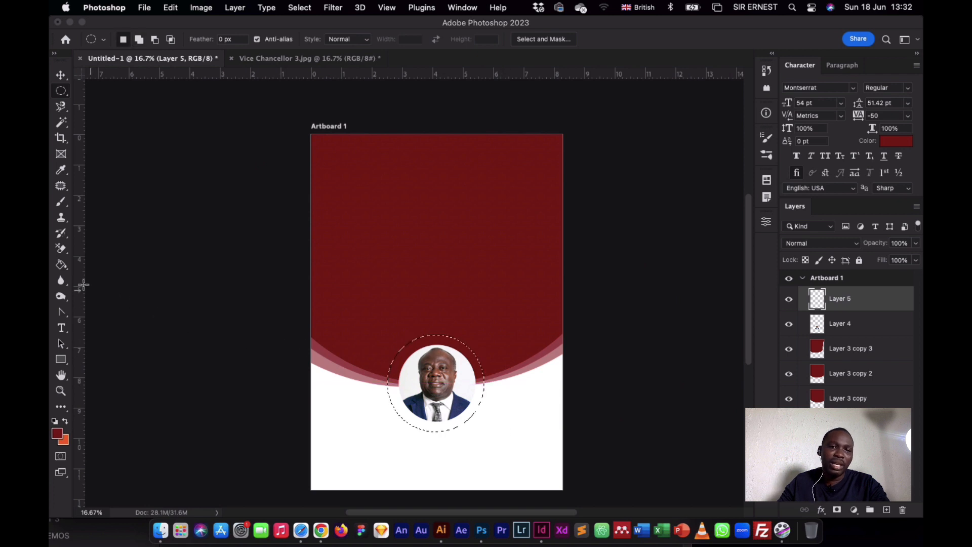
Fill the circular selection on Layer 5 with the orange swatch colour and deselect it.
click(63, 264)
click(451, 405)
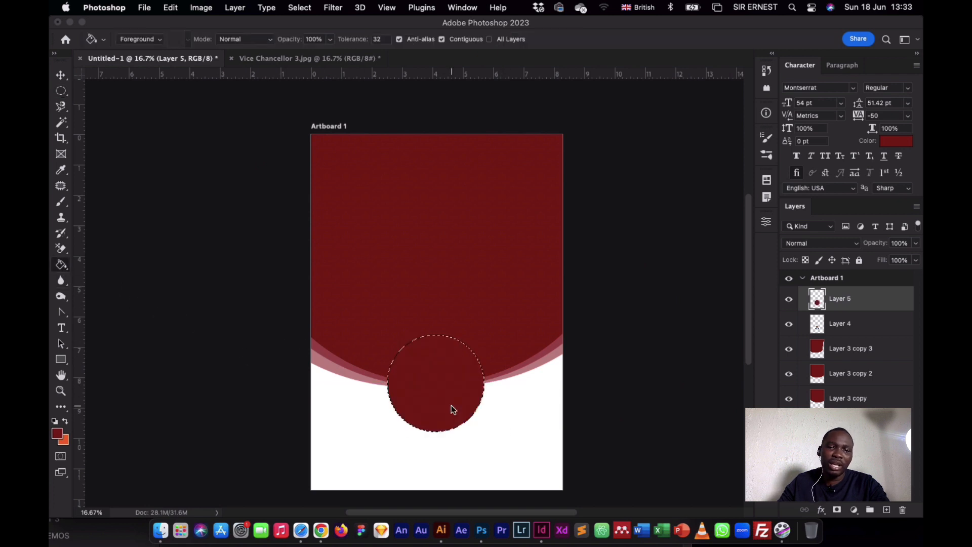
click(67, 418)
click(437, 375)
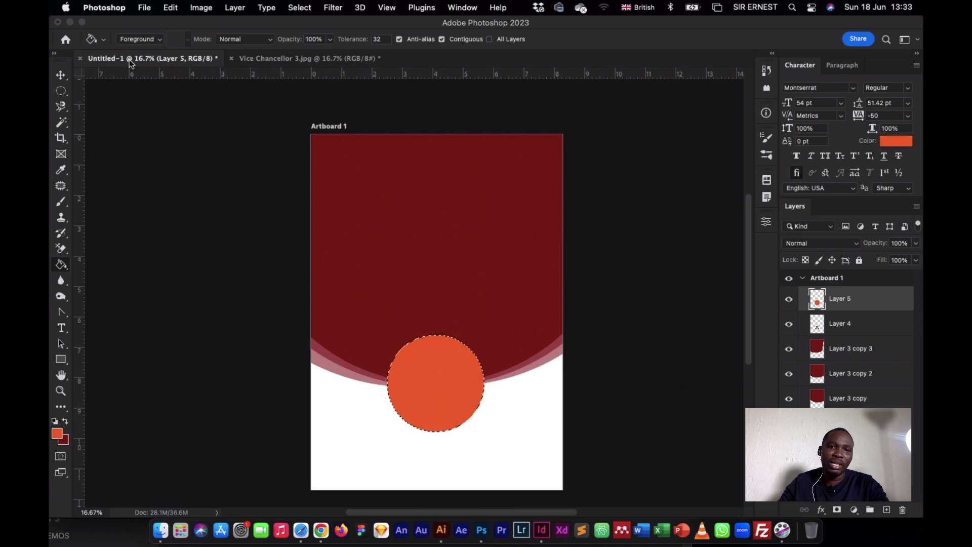
click(61, 76)
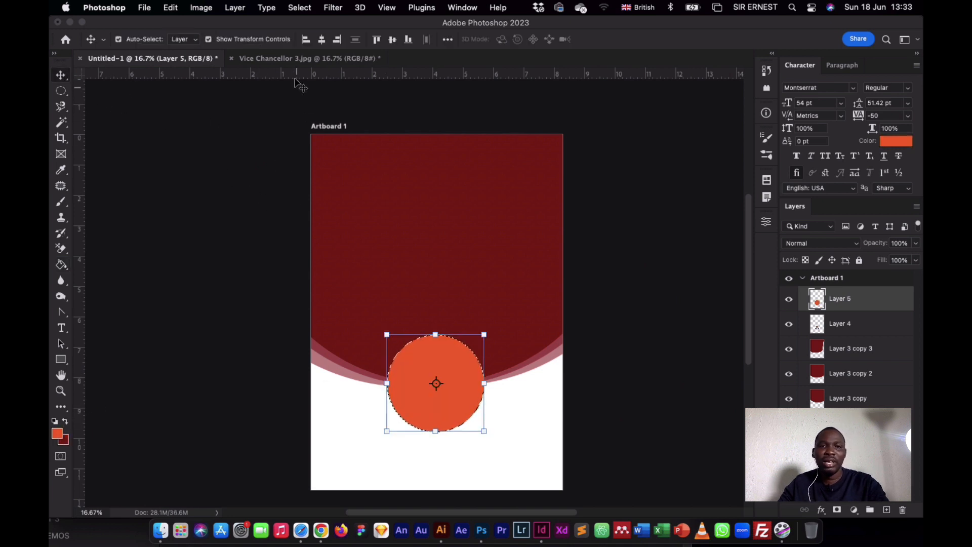
click(301, 8)
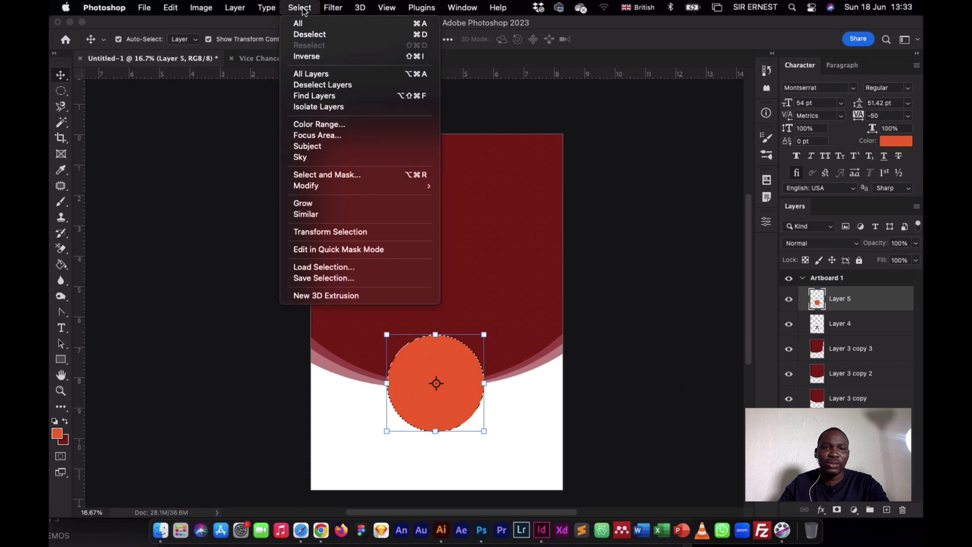
click(307, 34)
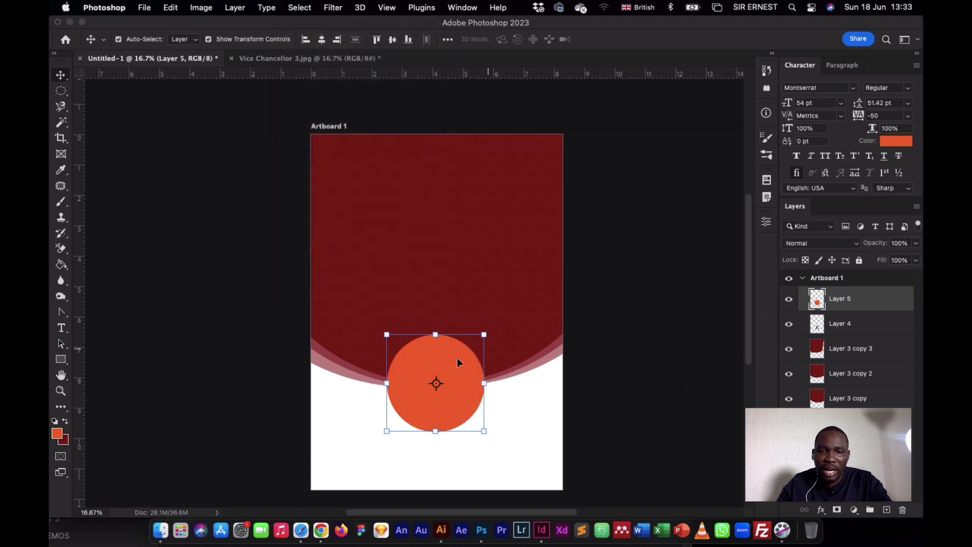
Shift the orange circle slightly down to surround the portrait and place Layer 5 below Layer 4.
mouse_move(430, 367)
mouse_down()
mouse_move(435, 346)
mouse_move(447, 381)
mouse_move(427, 368)
mouse_up()
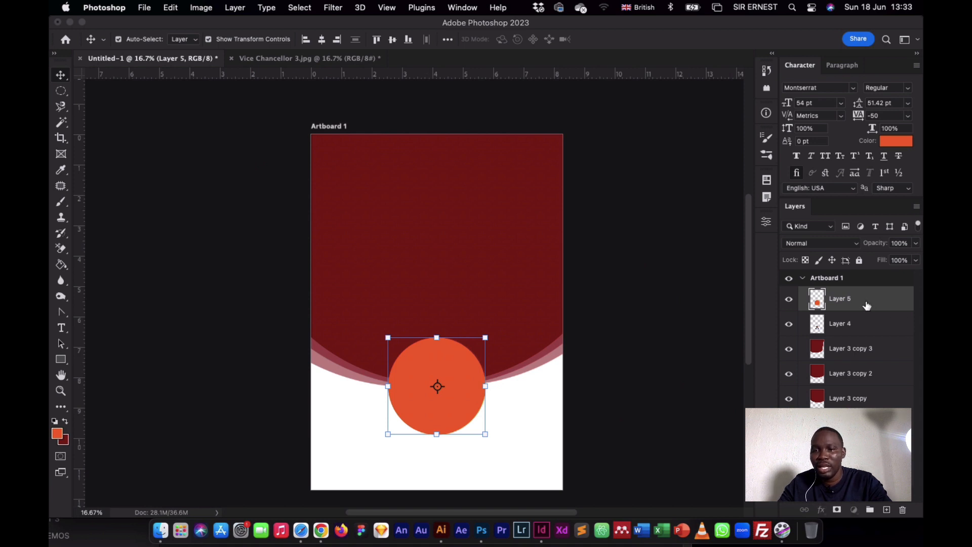
drag(867, 305, 864, 332)
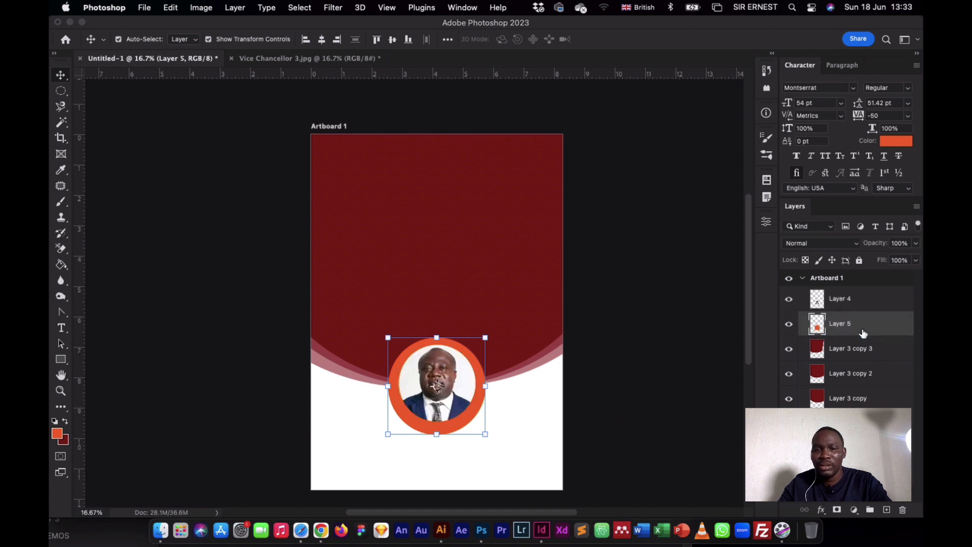
click(683, 358)
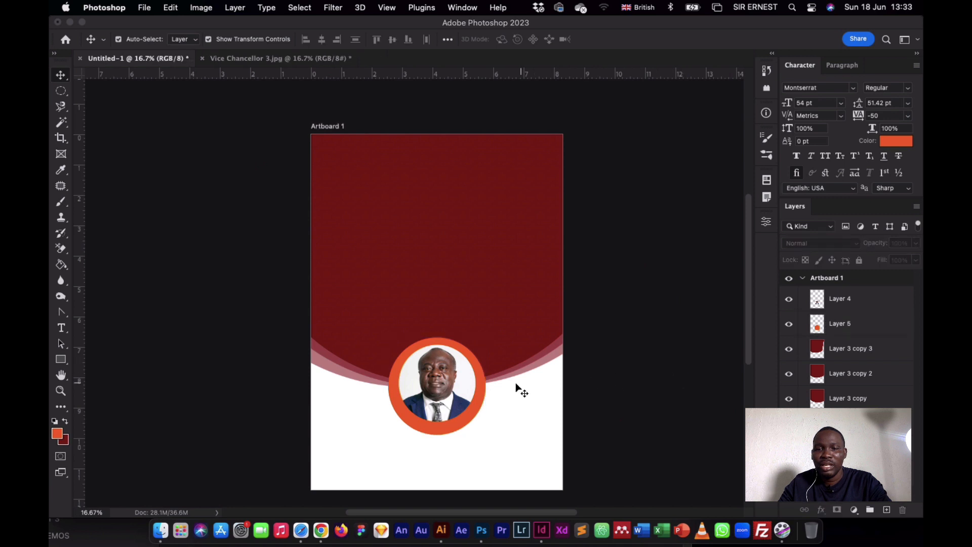
Scale the orange circle to about 84% and centre it behind the portrait as a thin ring.
click(482, 400)
drag(486, 435, 470, 419)
drag(393, 362, 402, 372)
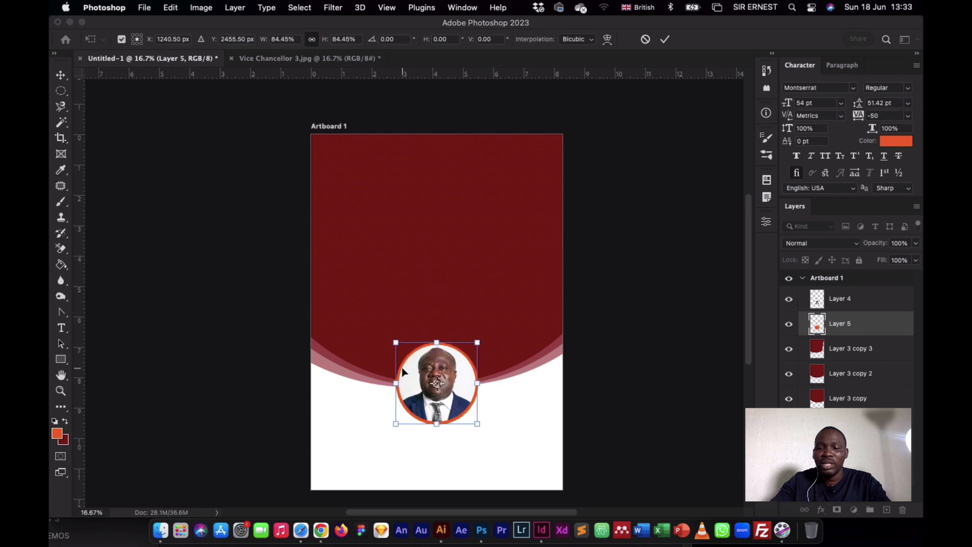
key(Return)
click(577, 339)
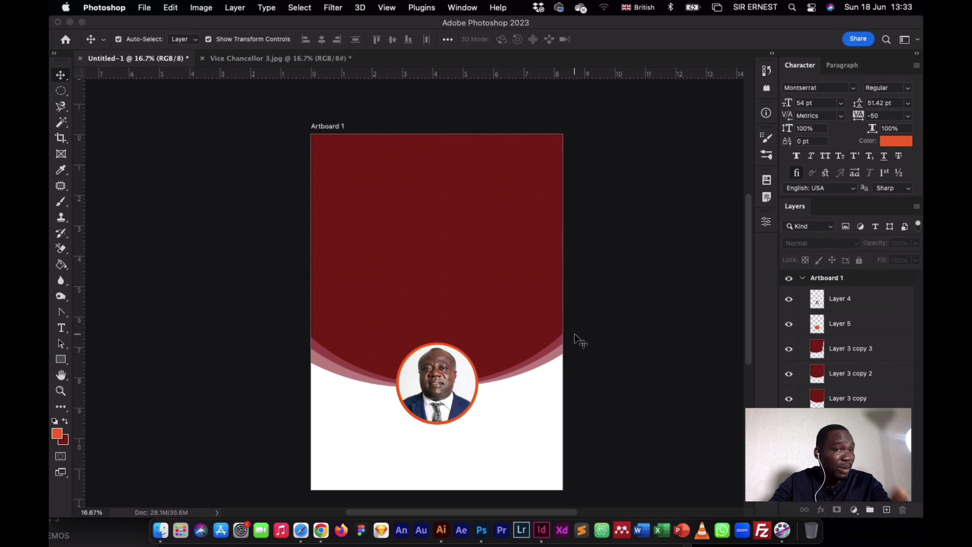
click(61, 90)
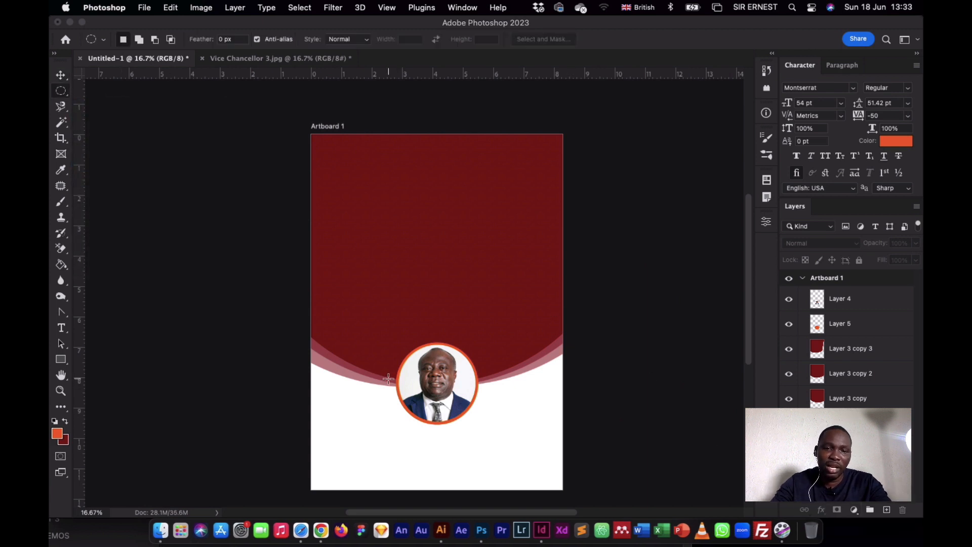
click(60, 76)
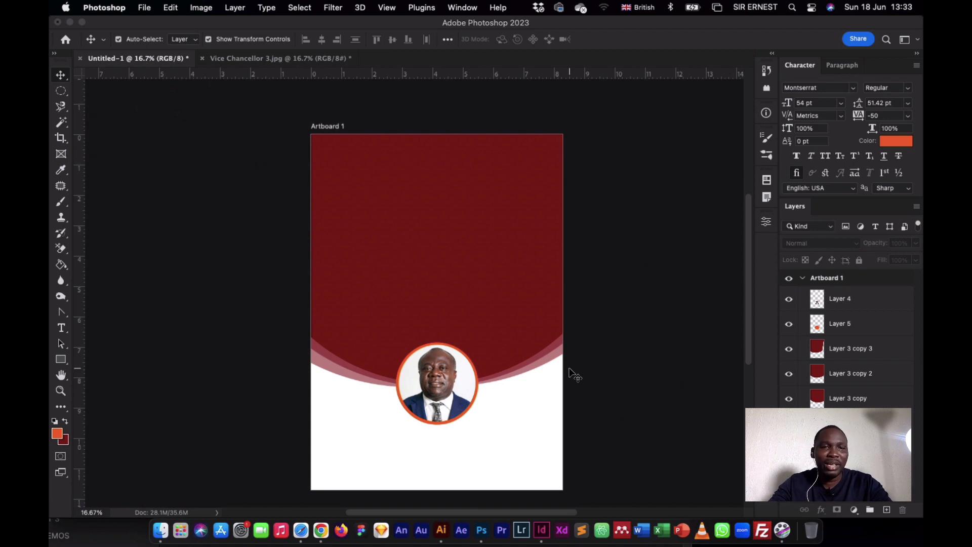
Clear the circular selection in Vice Chancellor 3.jpg and return to the Untitled-1 document.
click(274, 60)
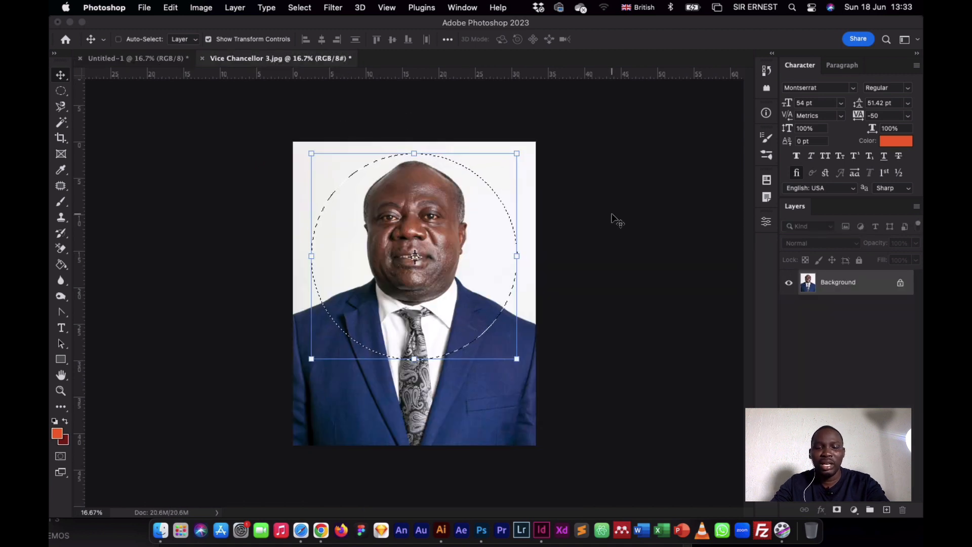
key(super+d)
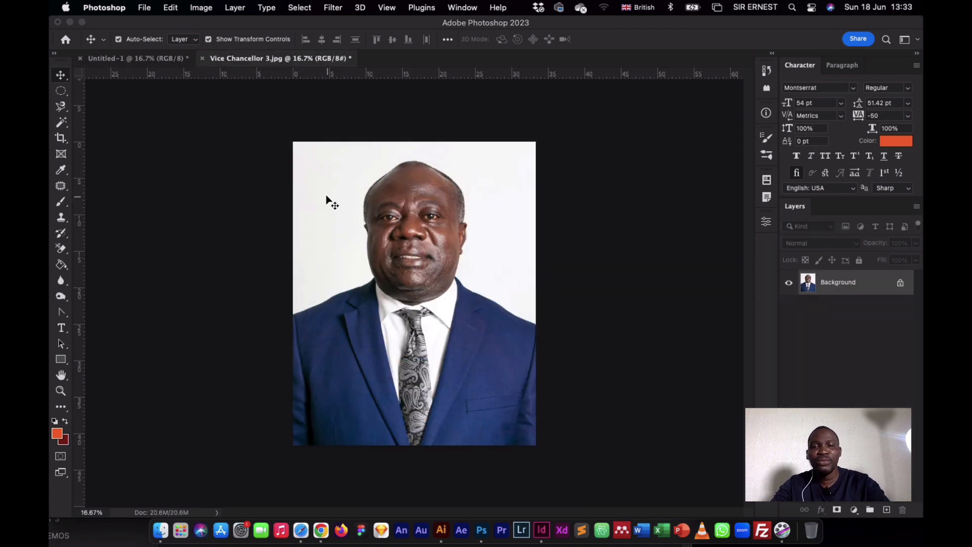
click(144, 59)
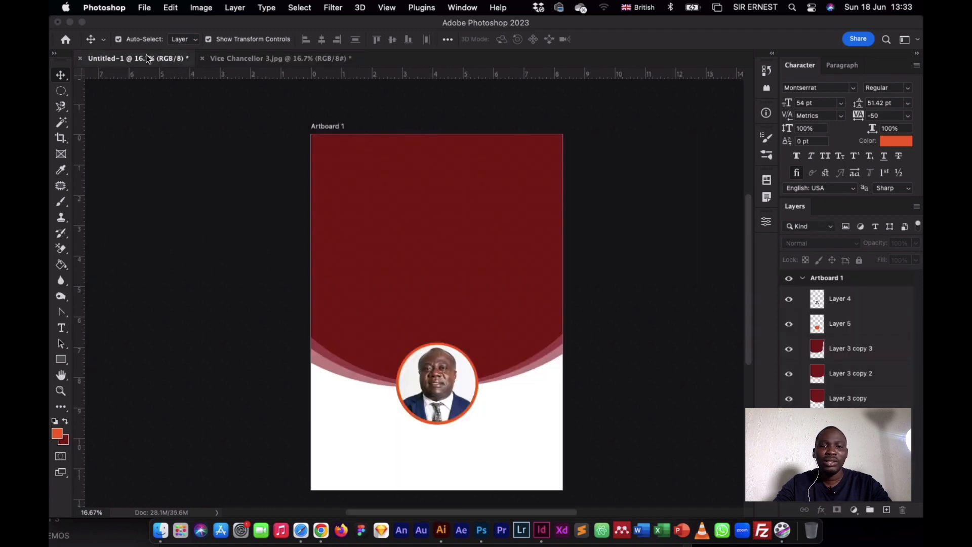
Draw an irregular freehand selection over the dark red area with the Lasso Tool, and clear it.
click(60, 108)
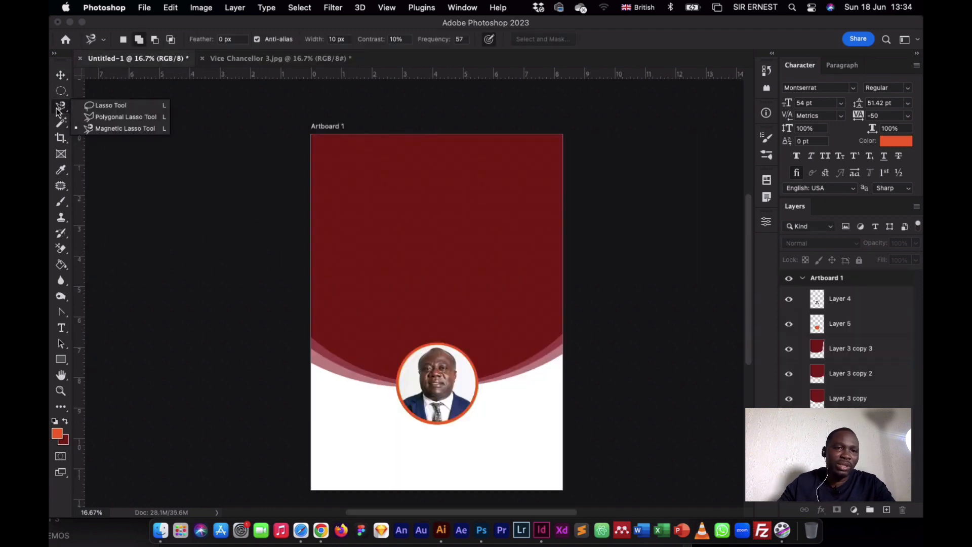
click(111, 106)
mouse_move(448, 195)
mouse_down()
mouse_move(423, 194)
mouse_move(389, 242)
mouse_move(373, 241)
mouse_move(370, 276)
mouse_move(400, 296)
mouse_move(460, 284)
mouse_move(490, 257)
mouse_move(517, 203)
mouse_move(544, 187)
mouse_move(483, 173)
mouse_move(440, 195)
mouse_up()
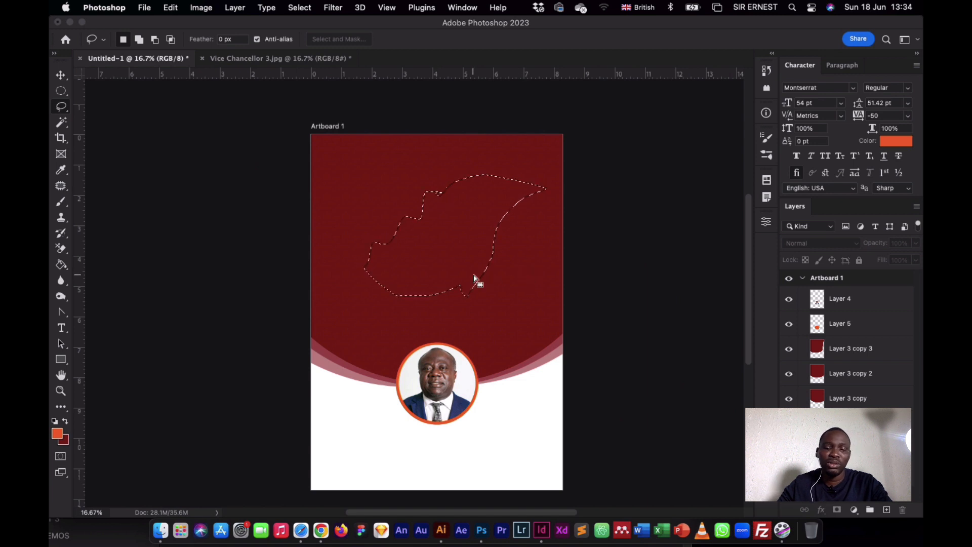
click(474, 278)
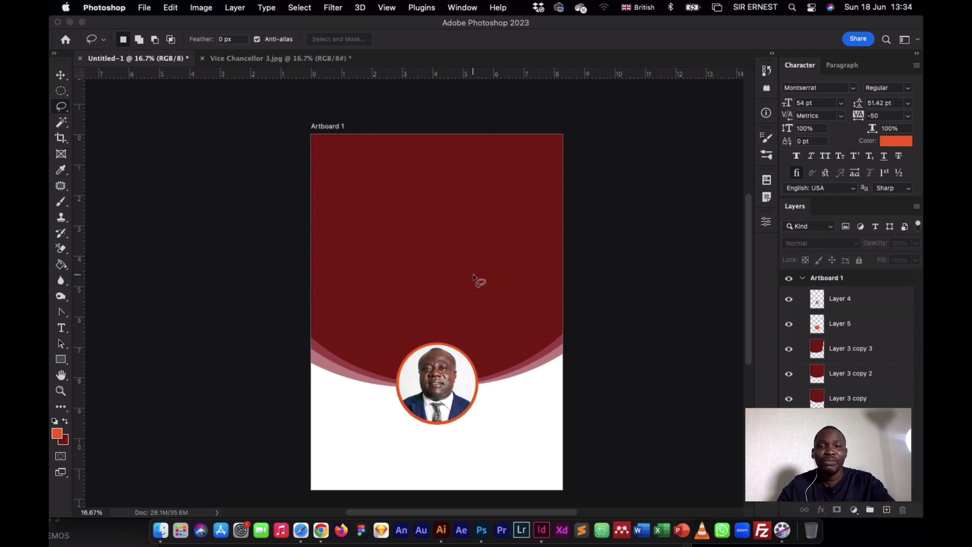
Draw a closed, straight-sided selection over the dark red area with the Polygonal Lasso Tool, and deselect it.
right_click(61, 106)
click(94, 118)
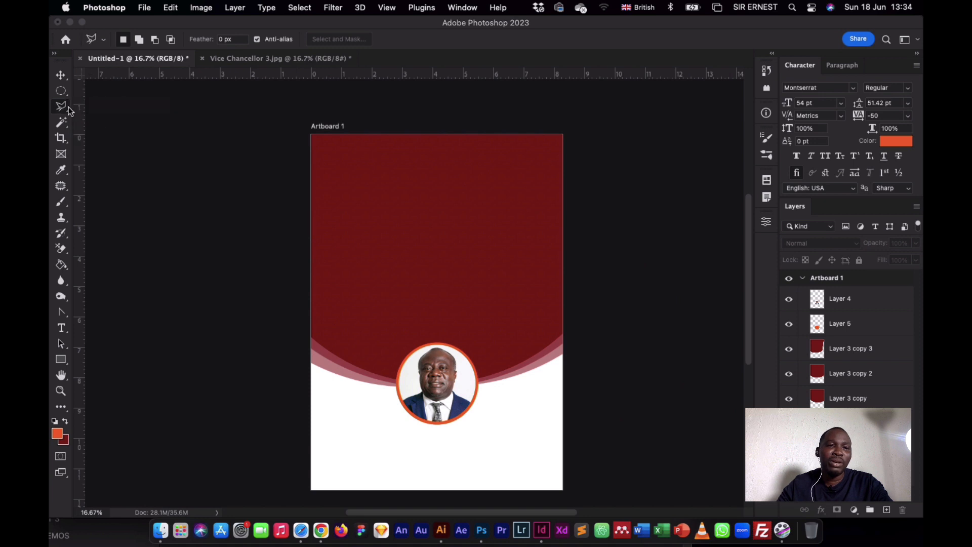
right_click(63, 108)
click(94, 117)
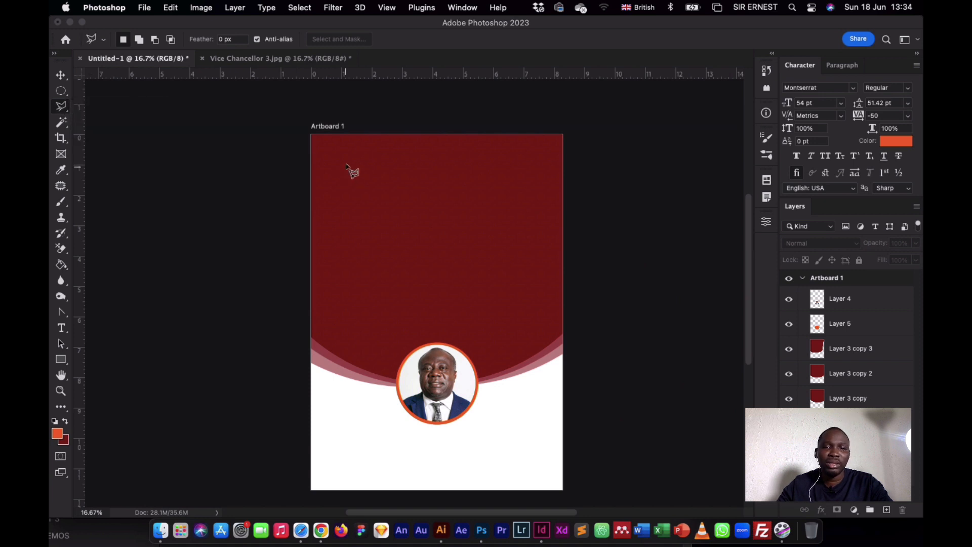
click(368, 162)
click(368, 200)
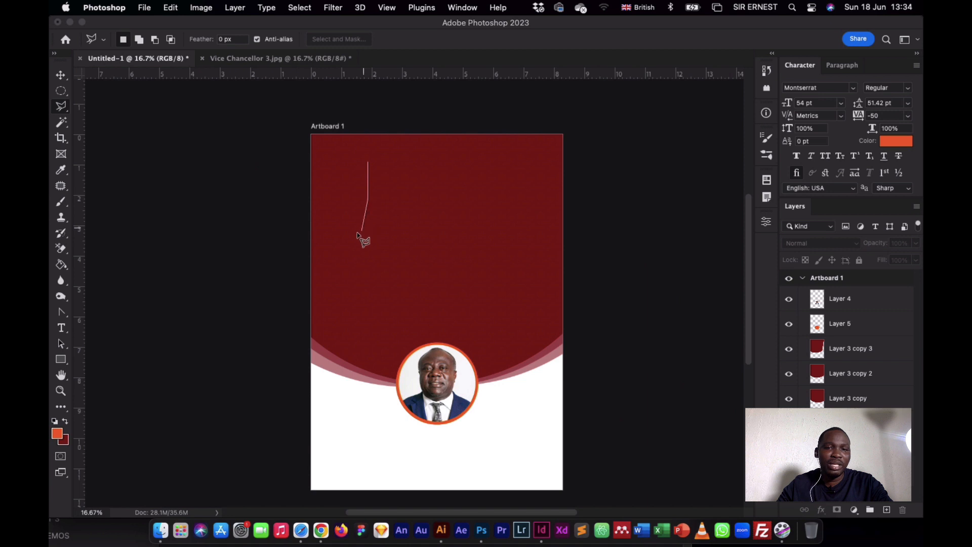
click(348, 235)
click(352, 287)
click(425, 286)
click(479, 296)
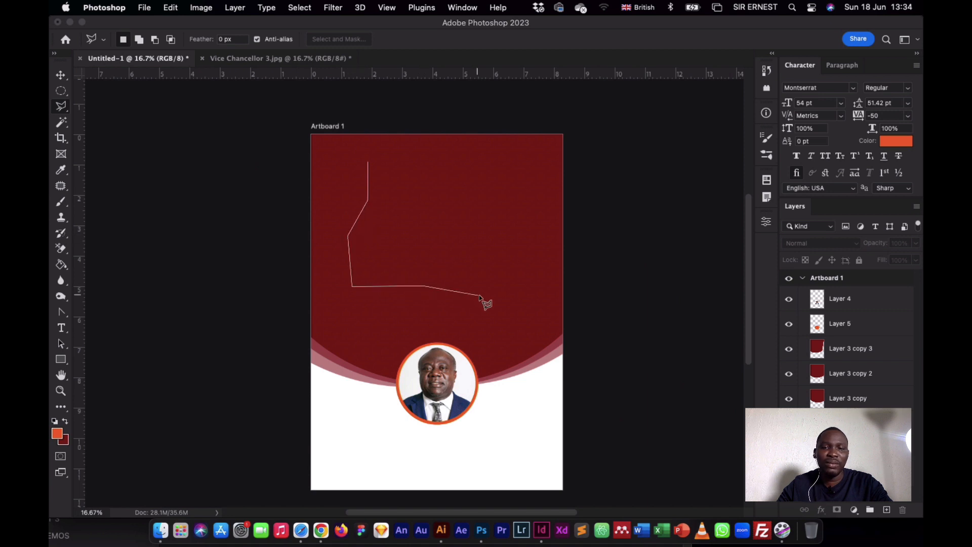
click(545, 213)
click(511, 187)
click(456, 179)
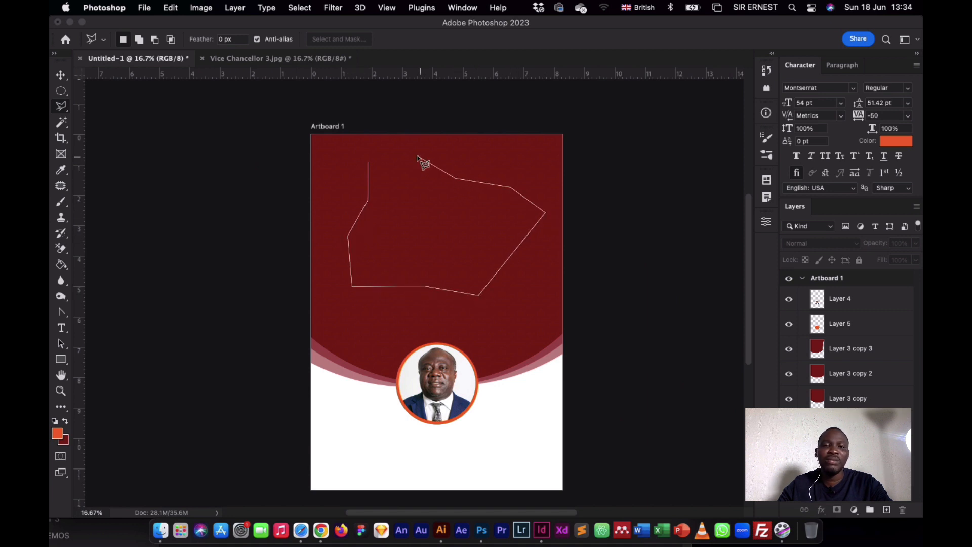
click(418, 156)
click(368, 163)
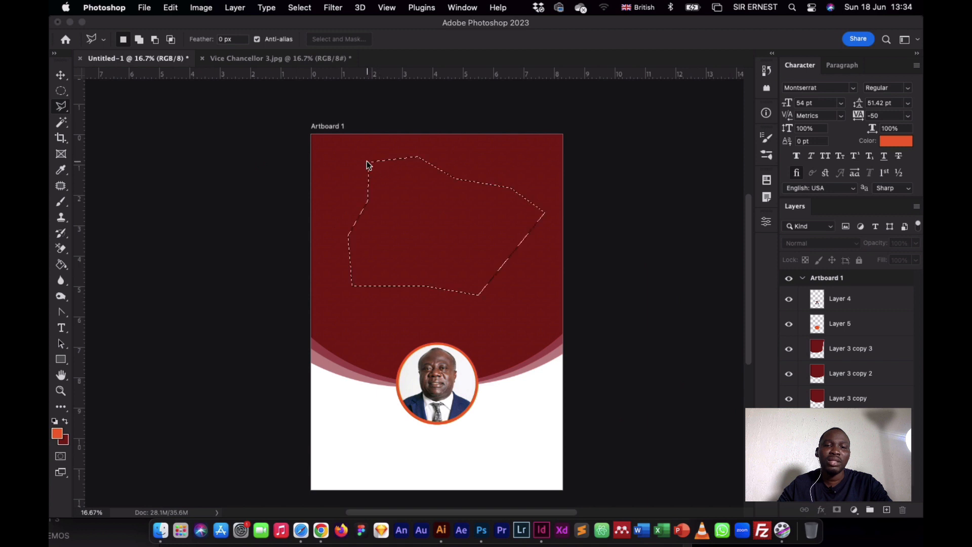
key(super+d)
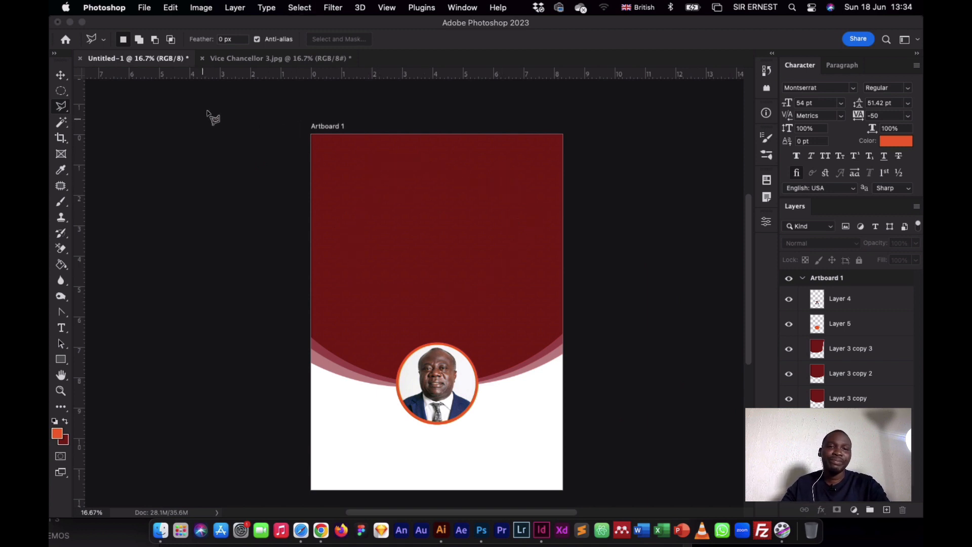
Select the man in Vice Chancellor 3.jpg by tracing his head, shoulders and suit with the Magnetic Lasso Tool.
click(259, 58)
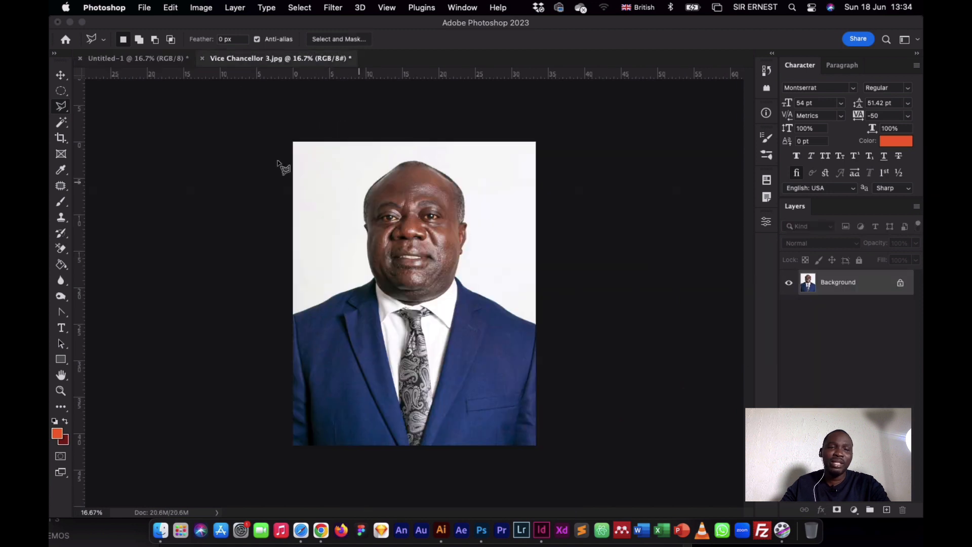
right_click(63, 108)
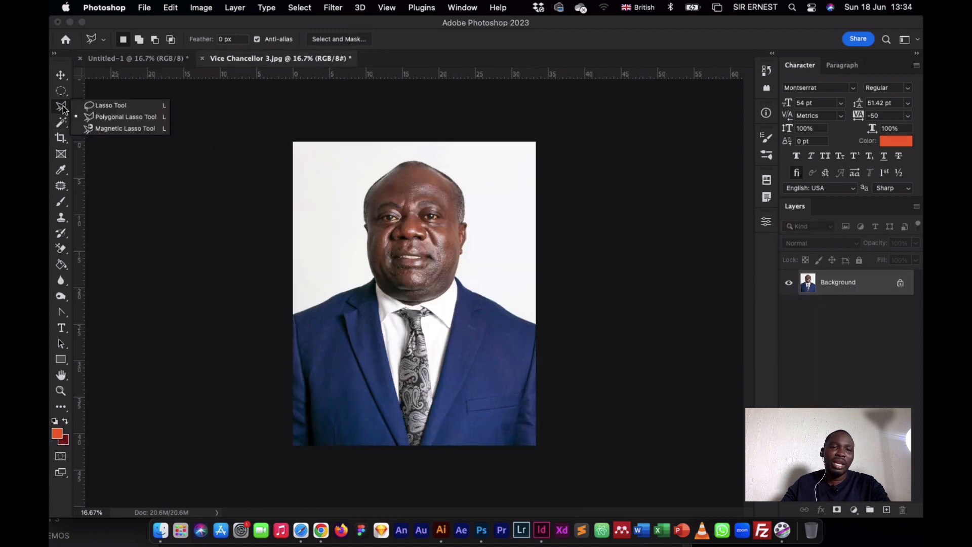
click(151, 129)
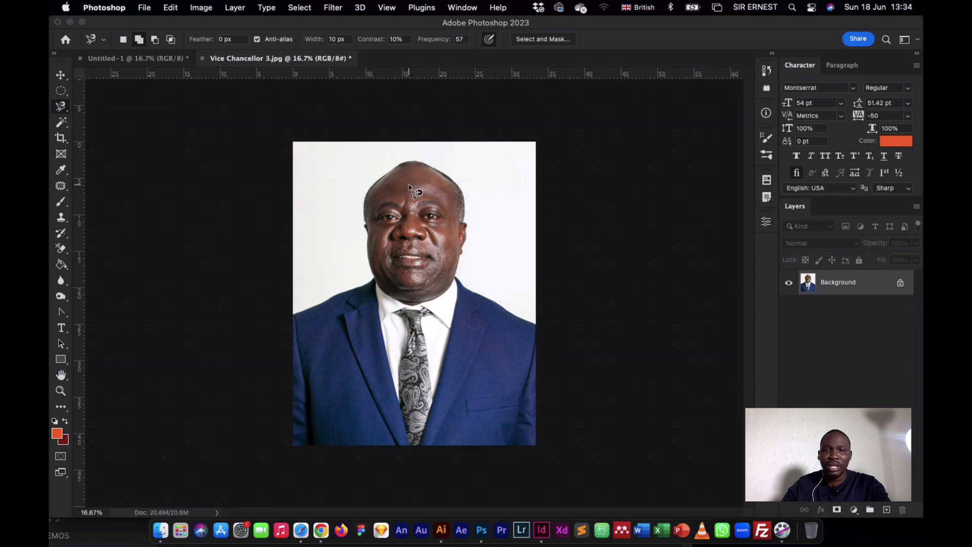
scroll(410, 186, up, 2)
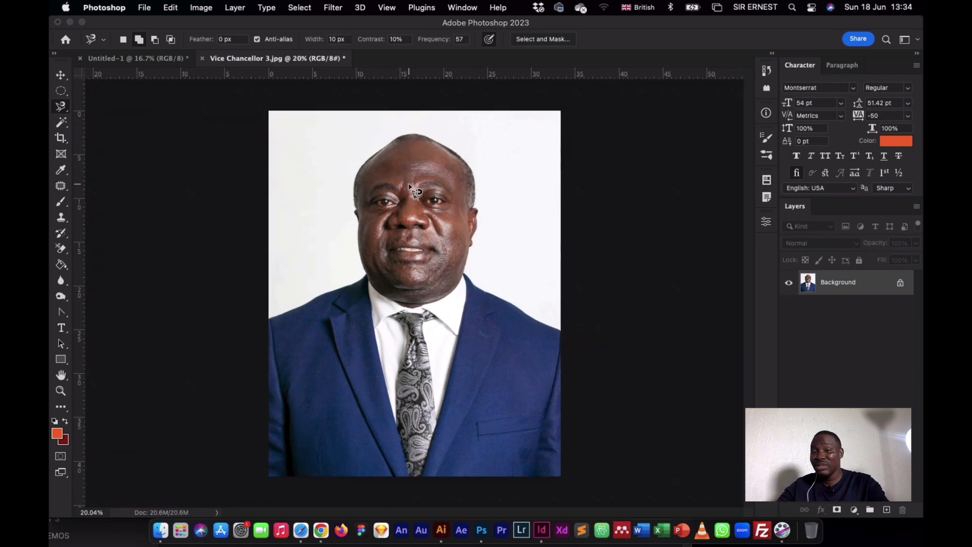
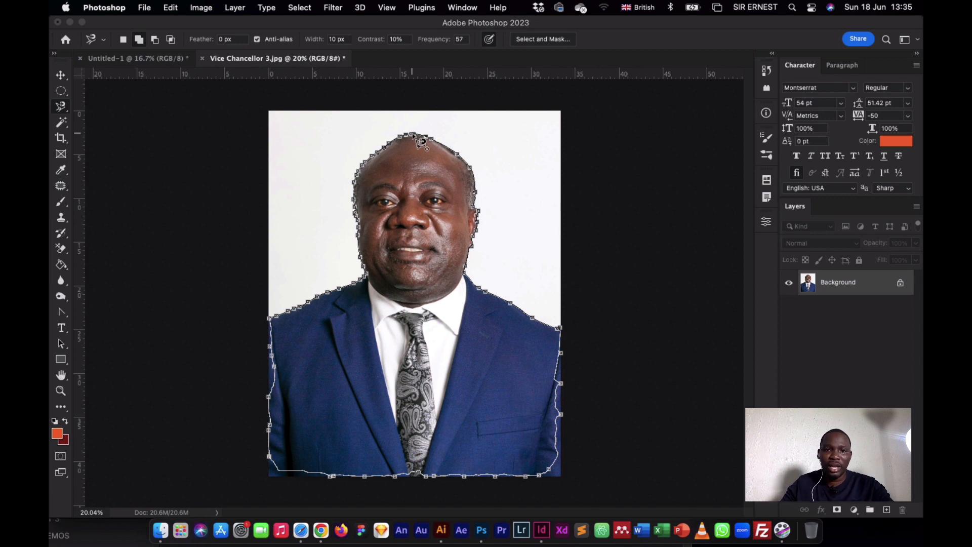
click(413, 135)
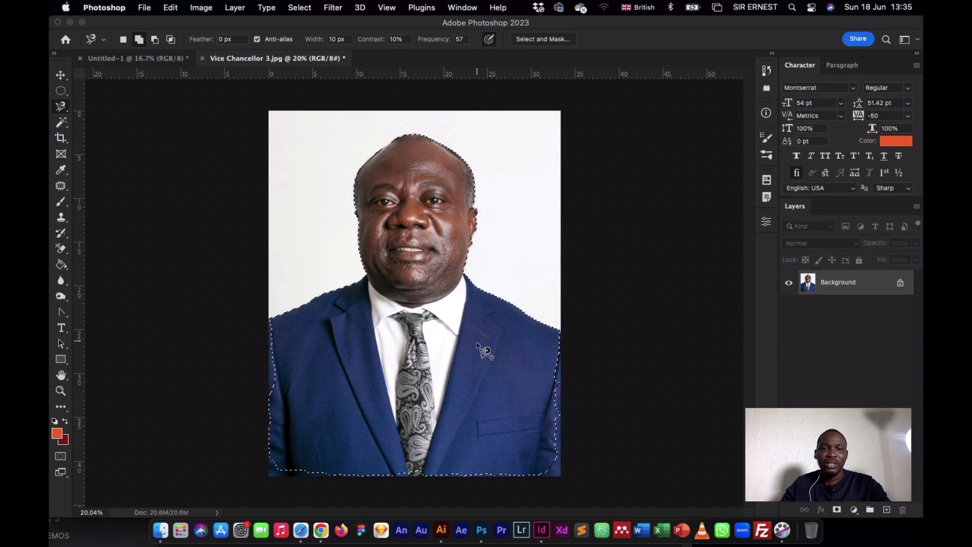
Move the selected man's cutout into the Untitled-1 artboard and centre it horizontally over the dark red background.
click(61, 75)
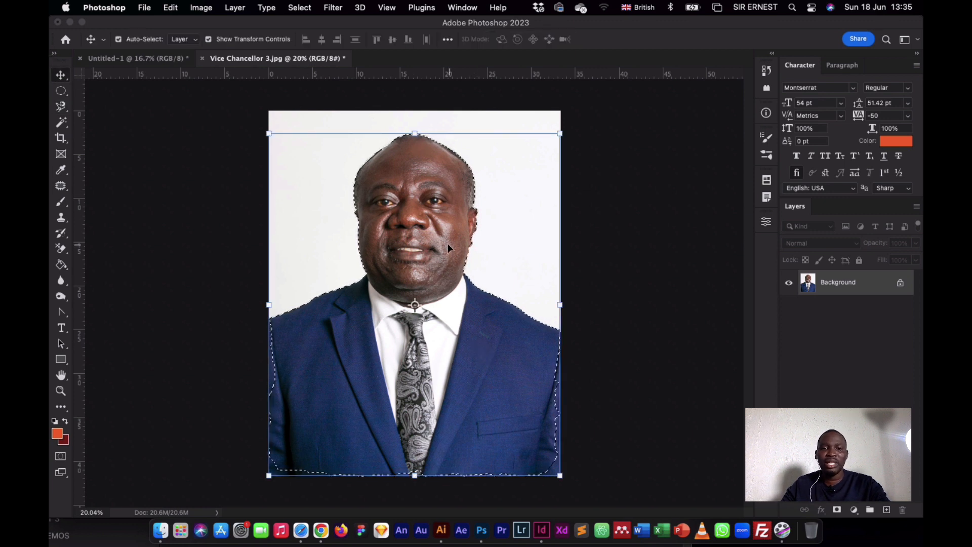
drag(447, 243, 561, 330)
drag(449, 302, 411, 246)
scroll(418, 248, up, 5)
scroll(419, 248, up, 2)
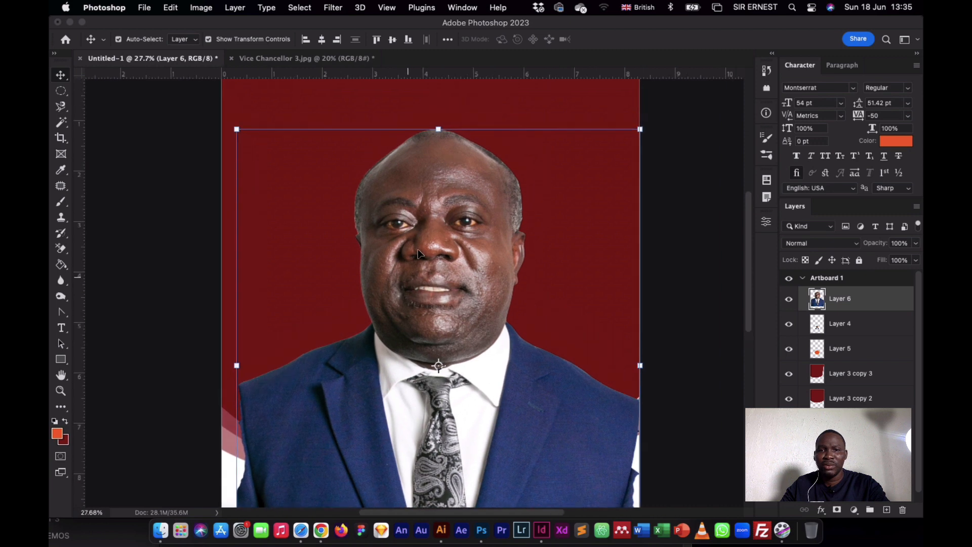
scroll(418, 250, down, 3)
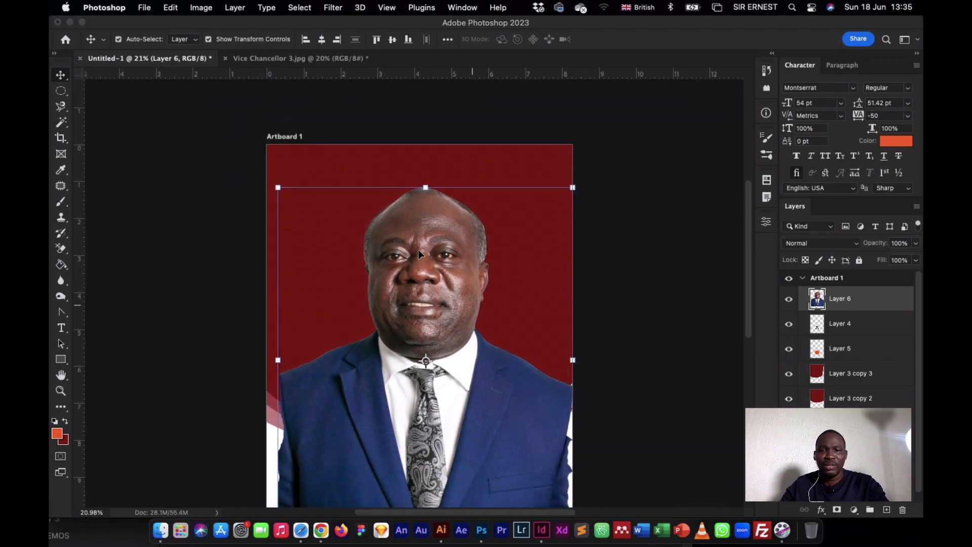
drag(418, 250, 411, 240)
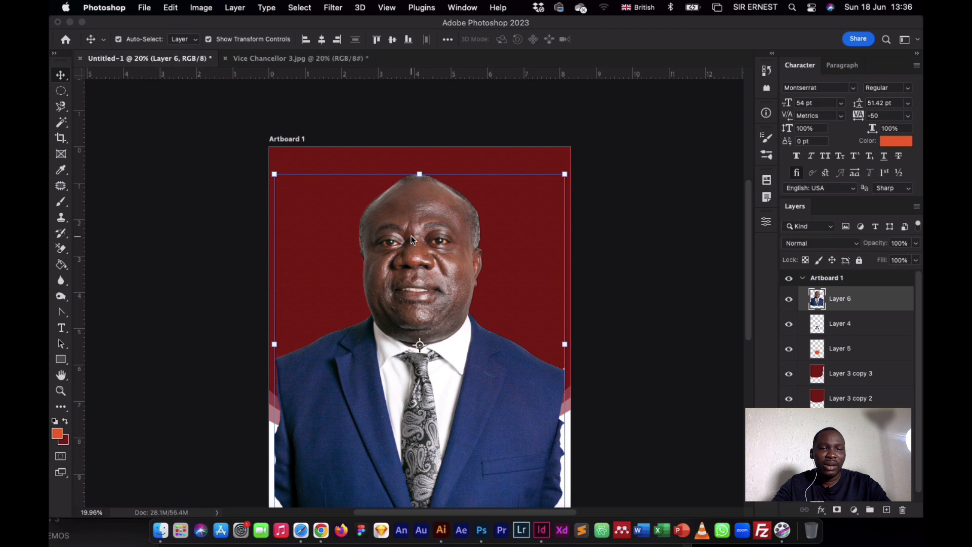
Delete the man's cutout from the Untitled-1 artboard and clear the remaining selection in Vice Chancellor 3.jpg.
key(Delete)
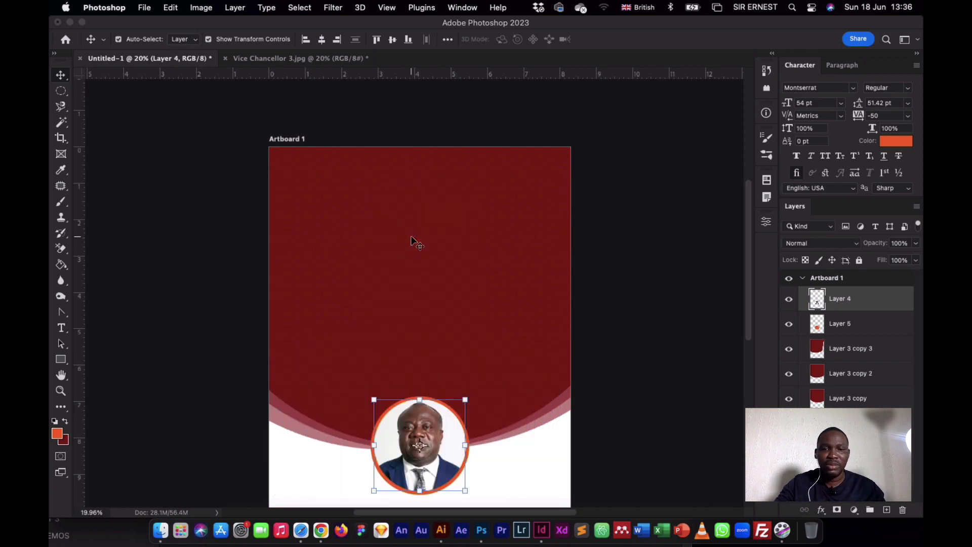
click(313, 59)
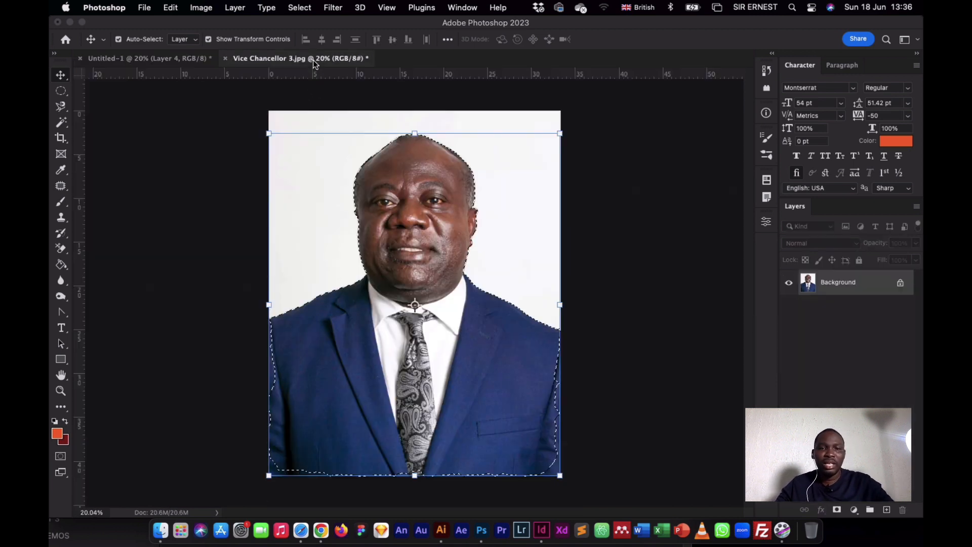
key(super+d)
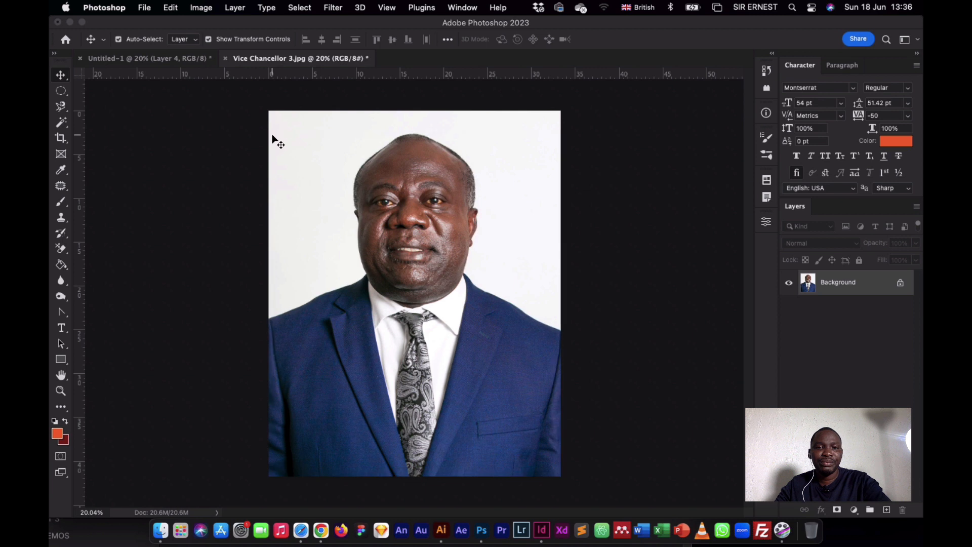
Select the man with the Object Selection Tool in Rectangle mode by framing the whole photo.
click(60, 122)
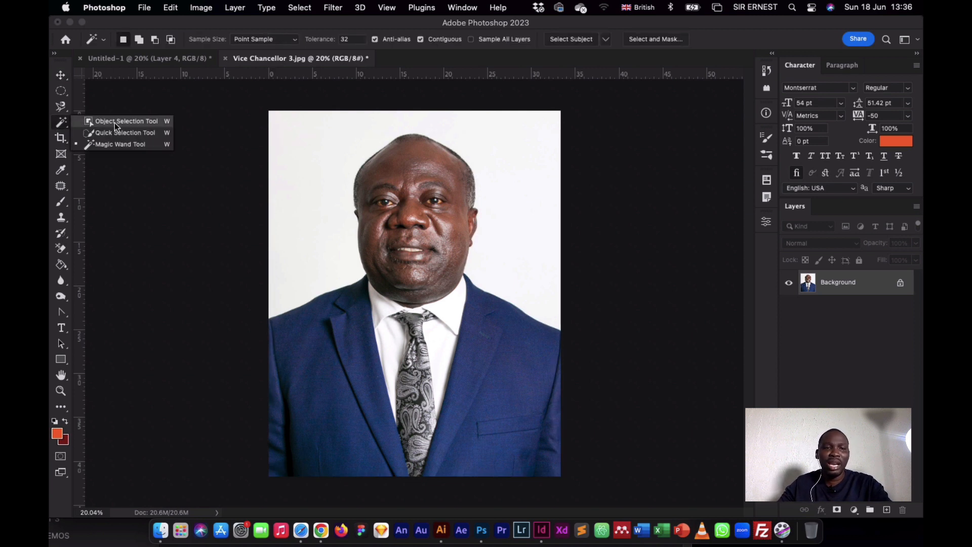
click(114, 123)
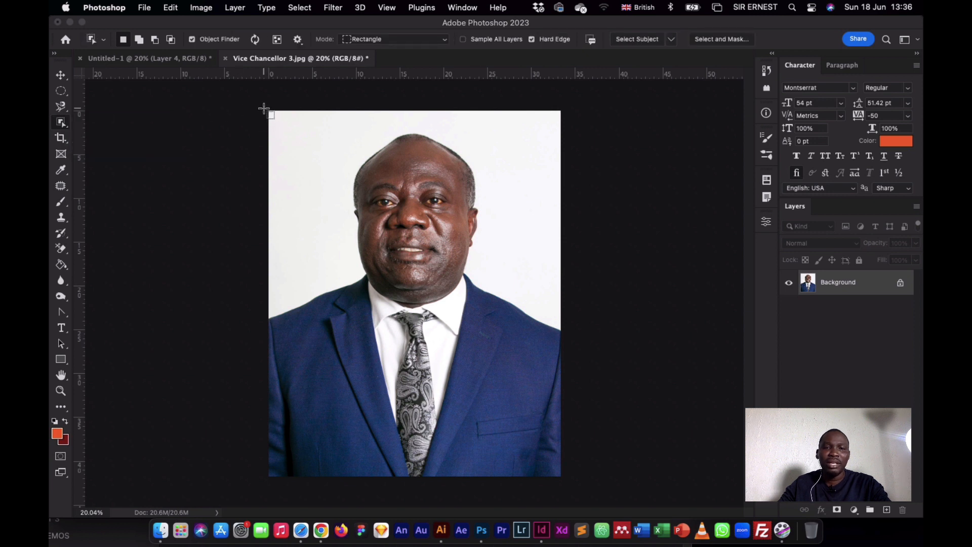
drag(267, 106, 568, 483)
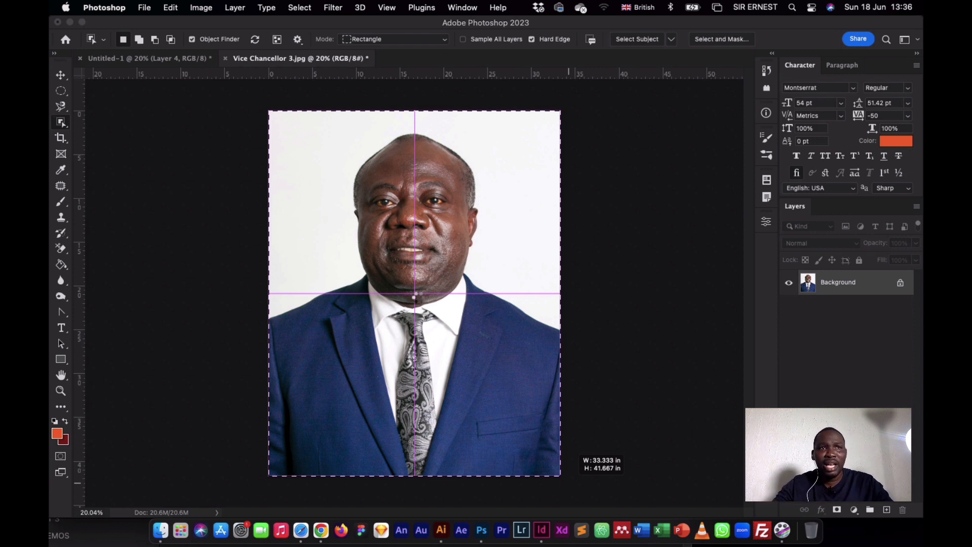
drag(415, 298, 418, 301)
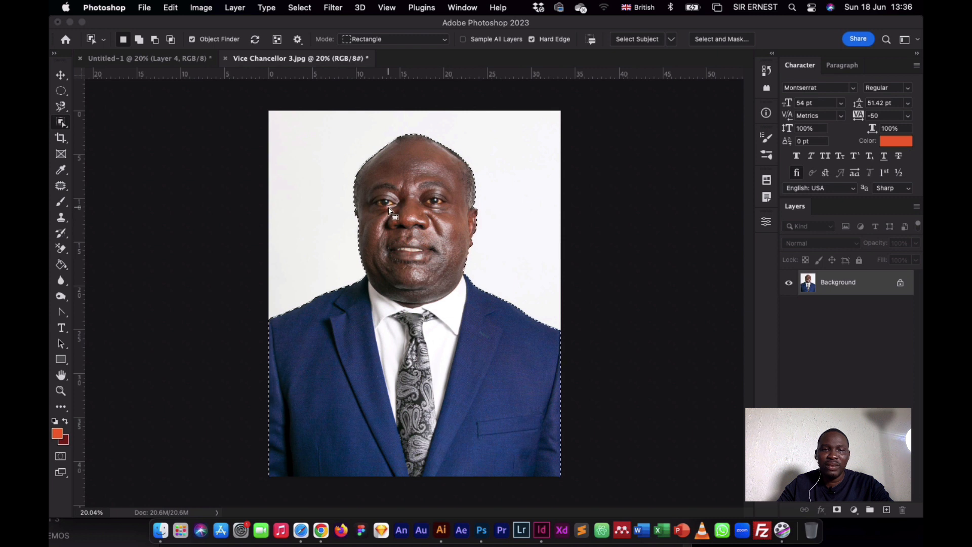
Move the selected man's cutout into the Untitled-1 artboard and scale it down over the dark red background.
key(v)
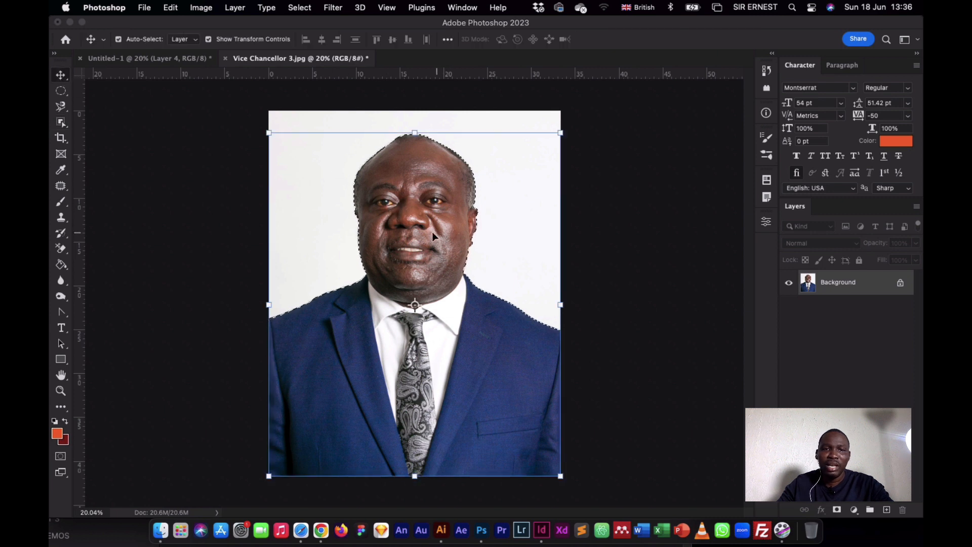
drag(433, 232, 437, 208)
drag(591, 111, 500, 142)
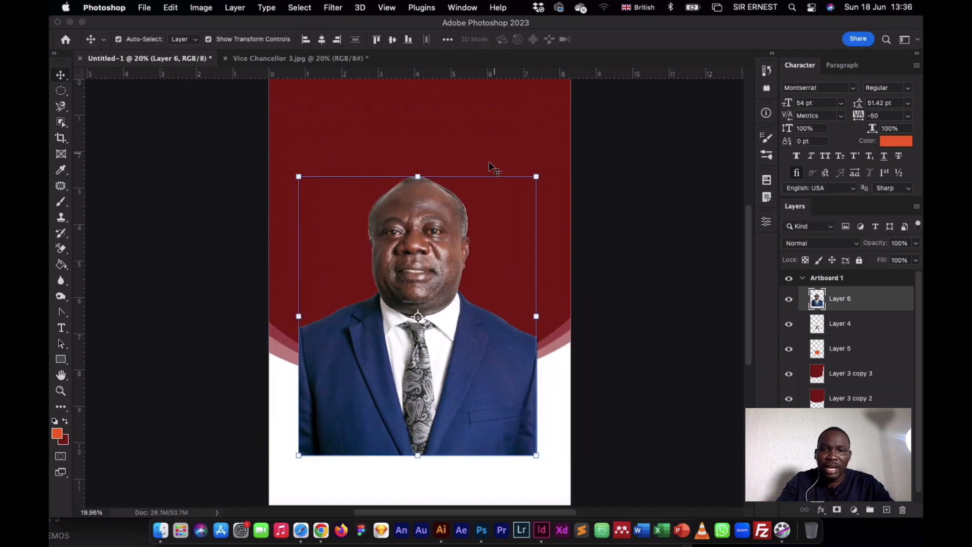
Examine the edges of the man's cutout around the head and ears against the dark red background.
scroll(464, 179, up, 5)
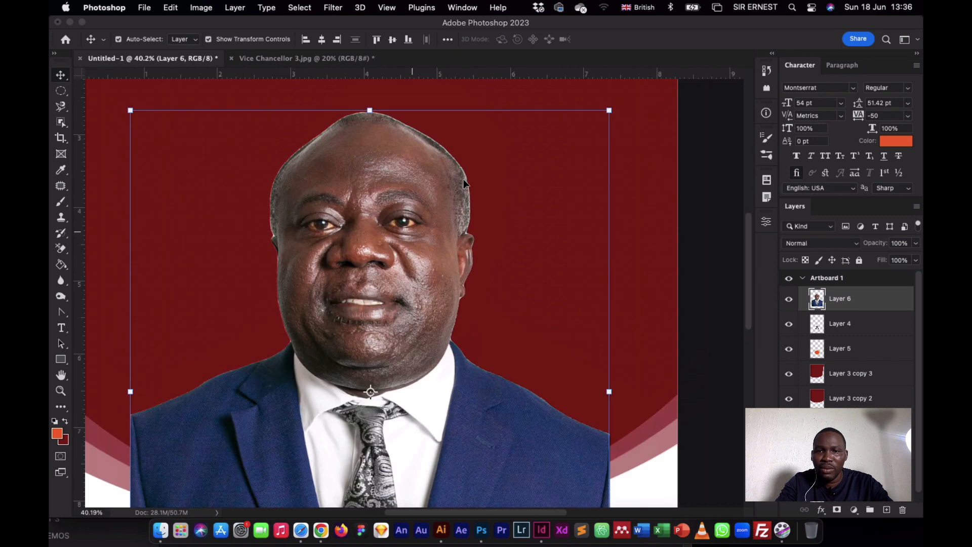
scroll(446, 243, up, 3)
scroll(348, 378, up, 5)
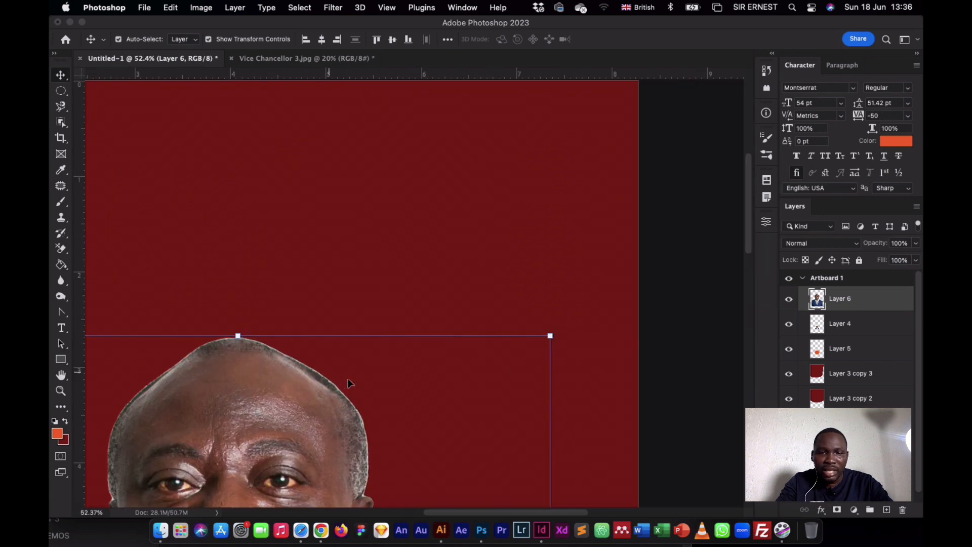
scroll(162, 470, up, 4)
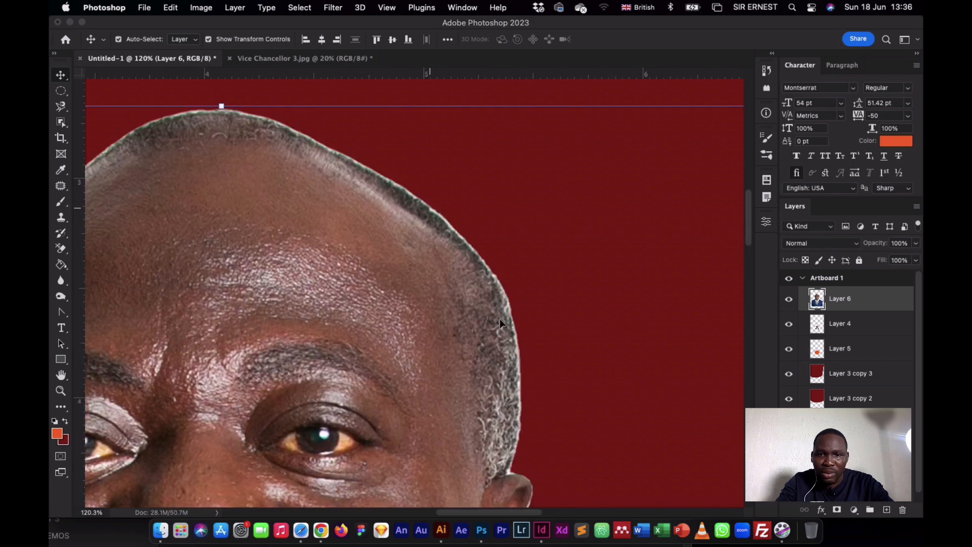
scroll(508, 399, left, 7)
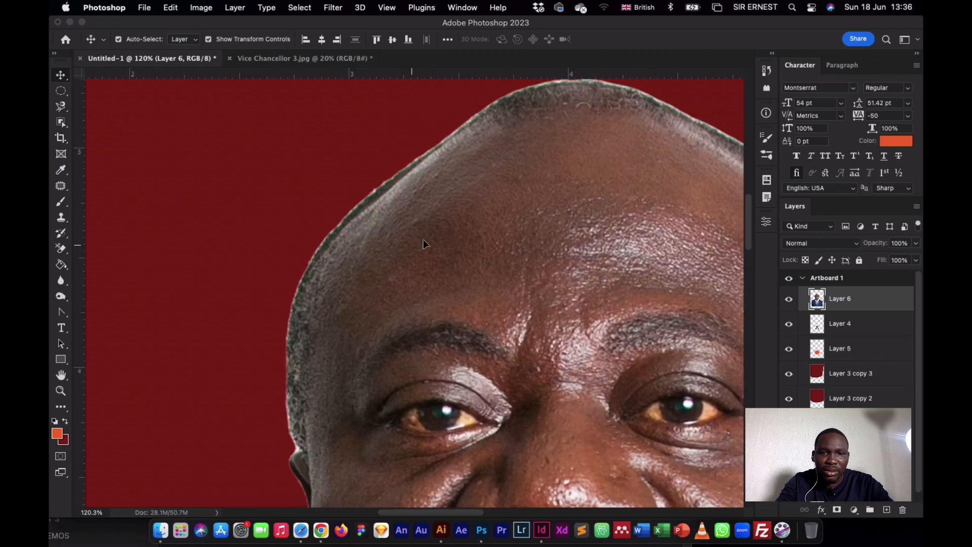
scroll(306, 418, down, 4)
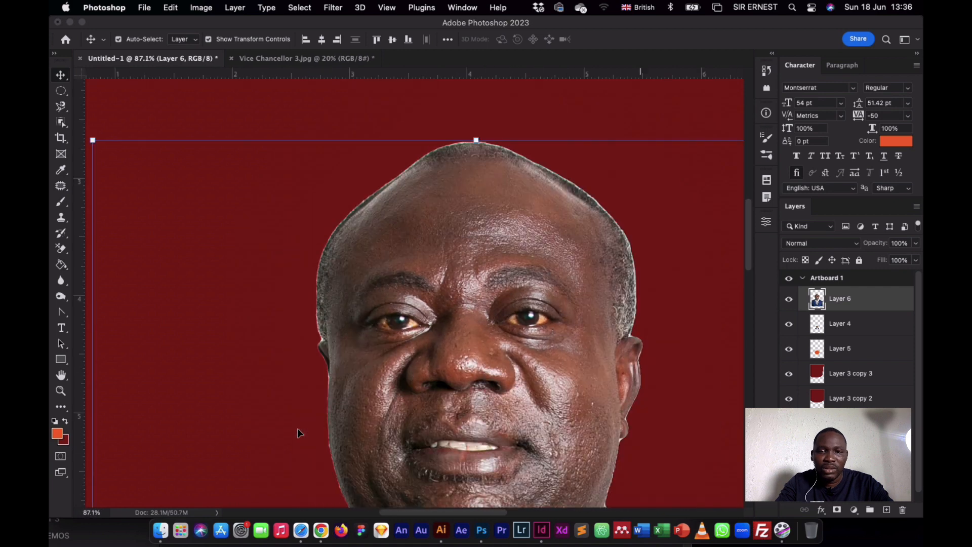
scroll(298, 429, down, 4)
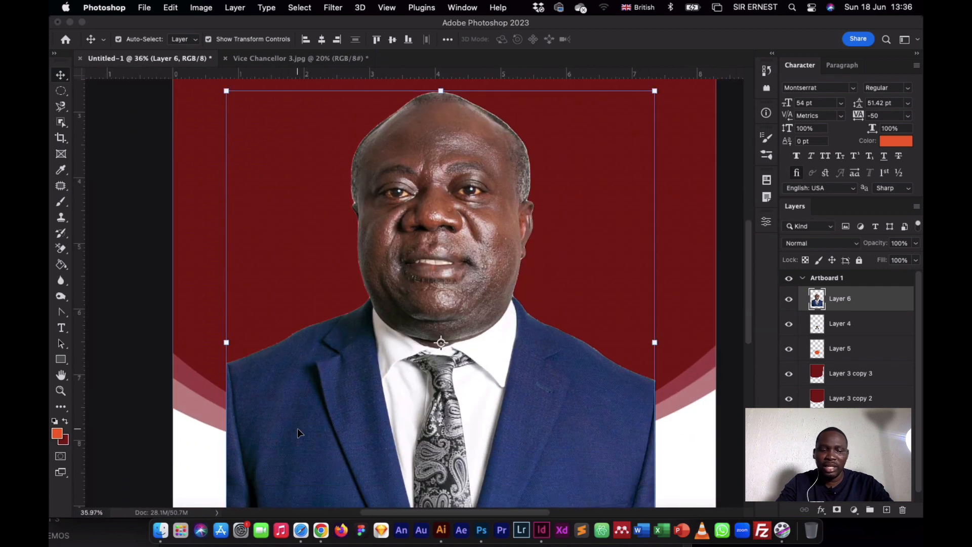
Remove the Object Selection cutout from the Untitled-1 artboard and deselect the man in Vice Chancellor 3.jpg.
key(Delete)
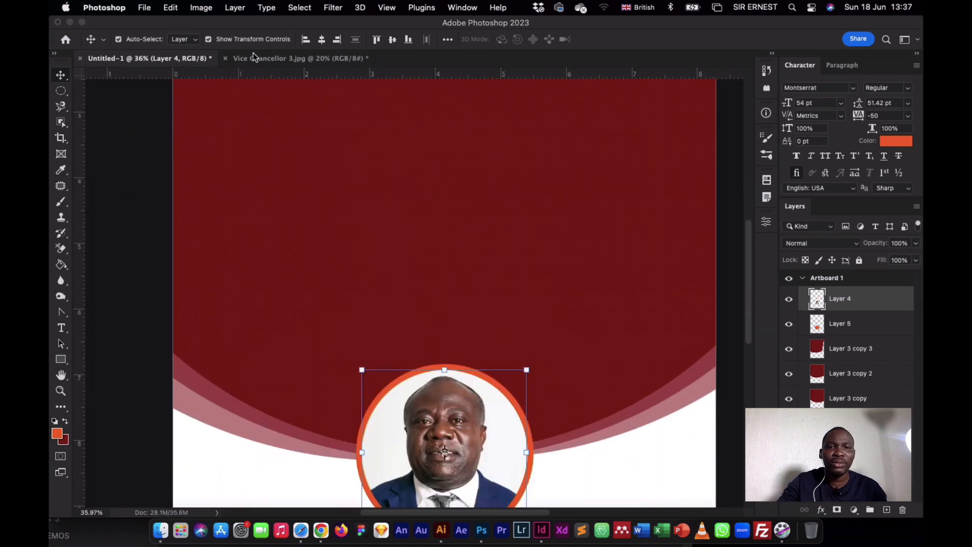
click(271, 59)
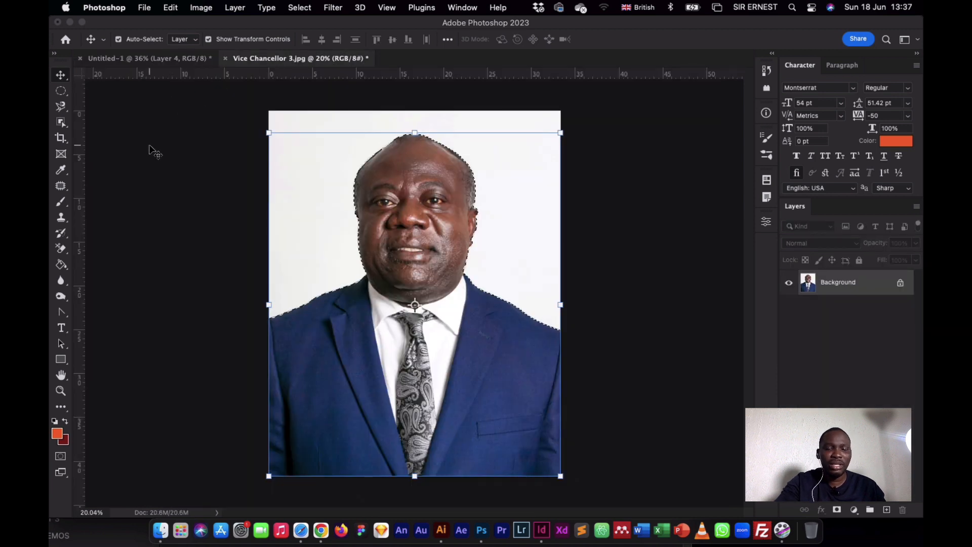
key(super+d)
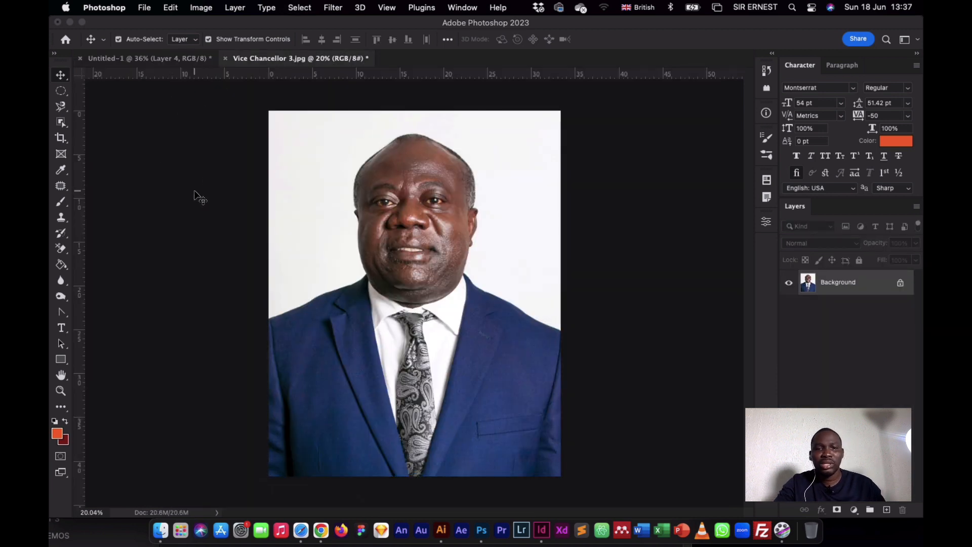
Select the white background around the man with the Quick Selection Tool, and invert the selection to the man.
click(61, 123)
click(101, 133)
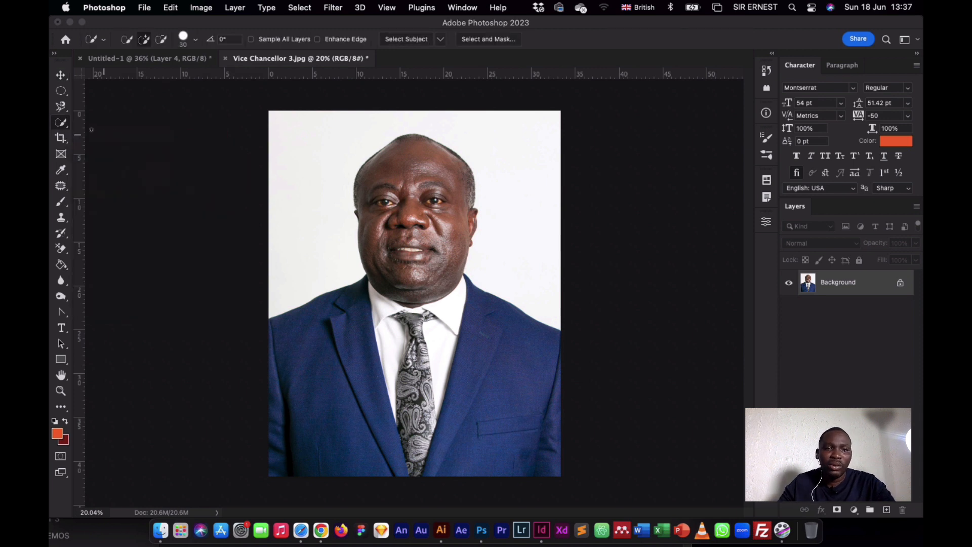
right_click(60, 120)
click(109, 130)
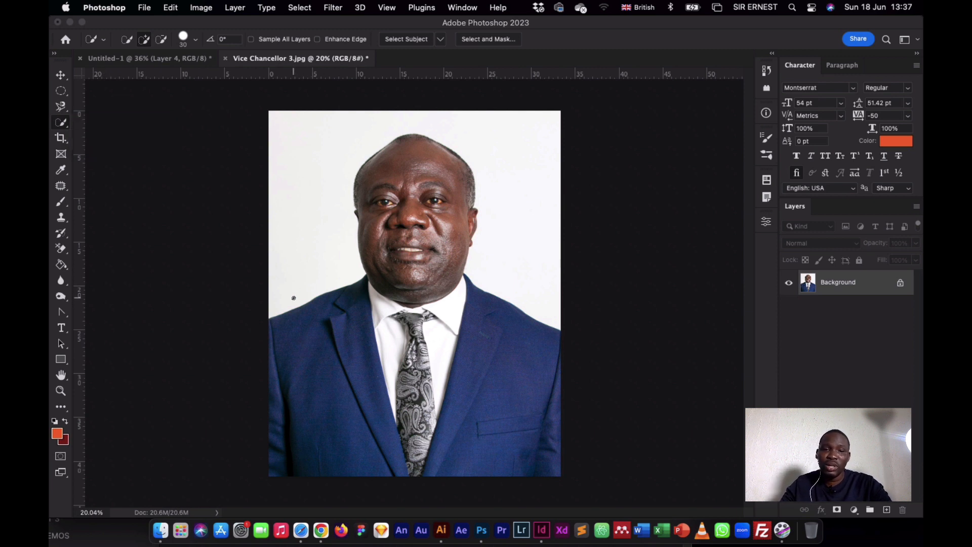
mouse_move(294, 294)
mouse_down()
mouse_move(290, 248)
mouse_move(305, 179)
mouse_up()
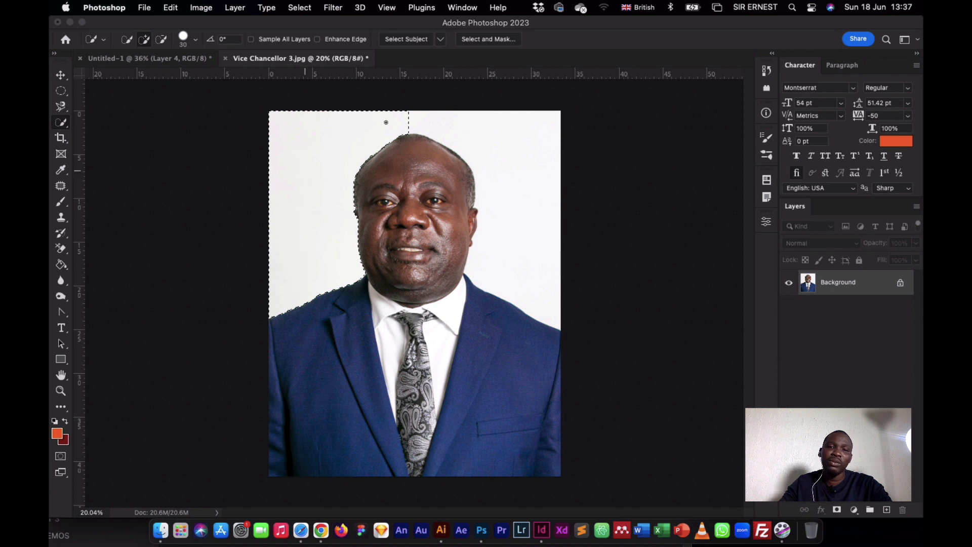
mouse_move(386, 122)
mouse_down()
mouse_move(460, 126)
mouse_move(506, 147)
mouse_move(512, 185)
mouse_up()
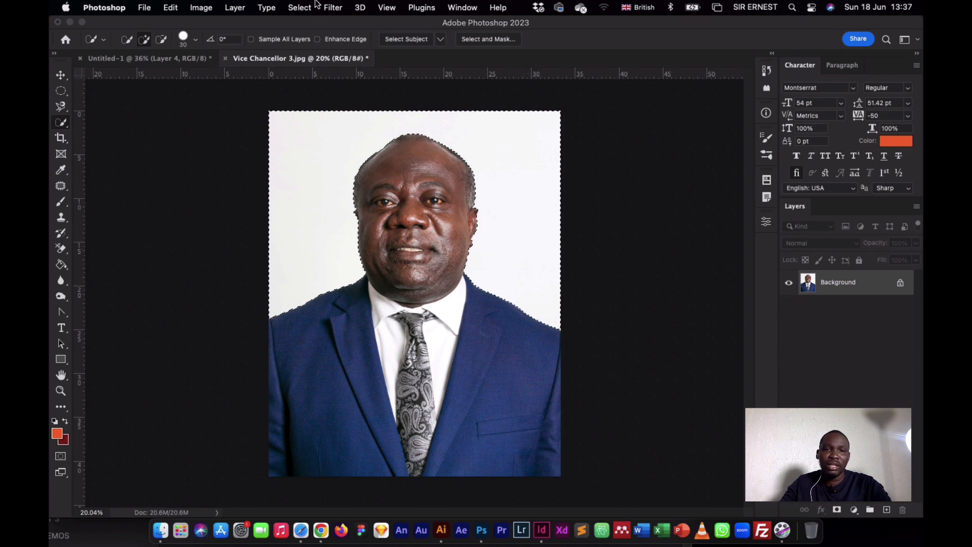
click(300, 8)
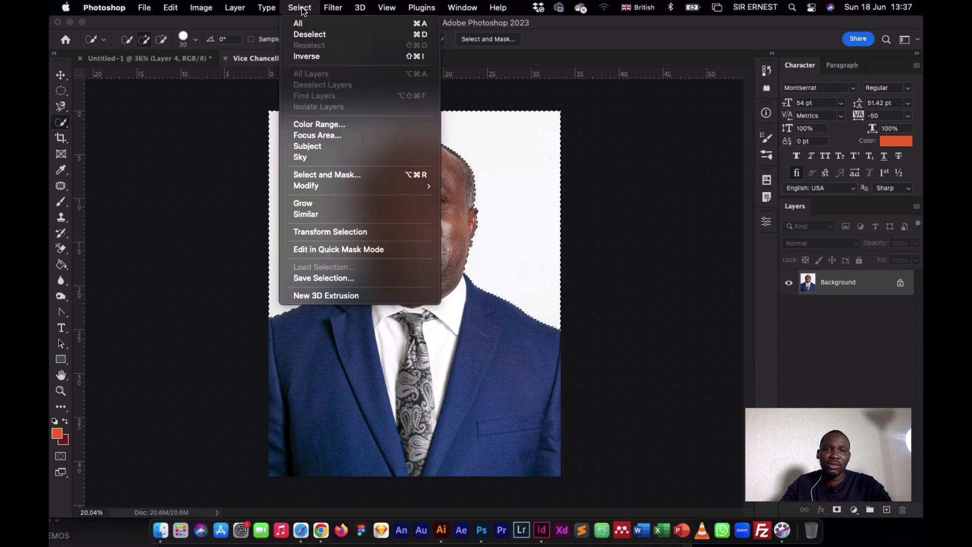
click(307, 56)
Move the selected man into the Untitled-1 artboard and inspect the cutout's edge along the hairline.
key(v)
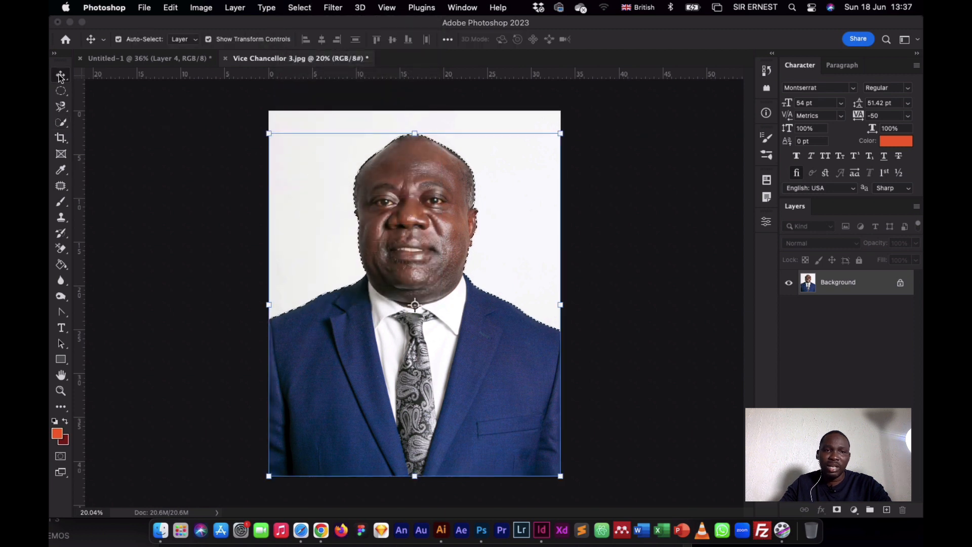
drag(389, 210, 333, 214)
scroll(355, 173, up, 5)
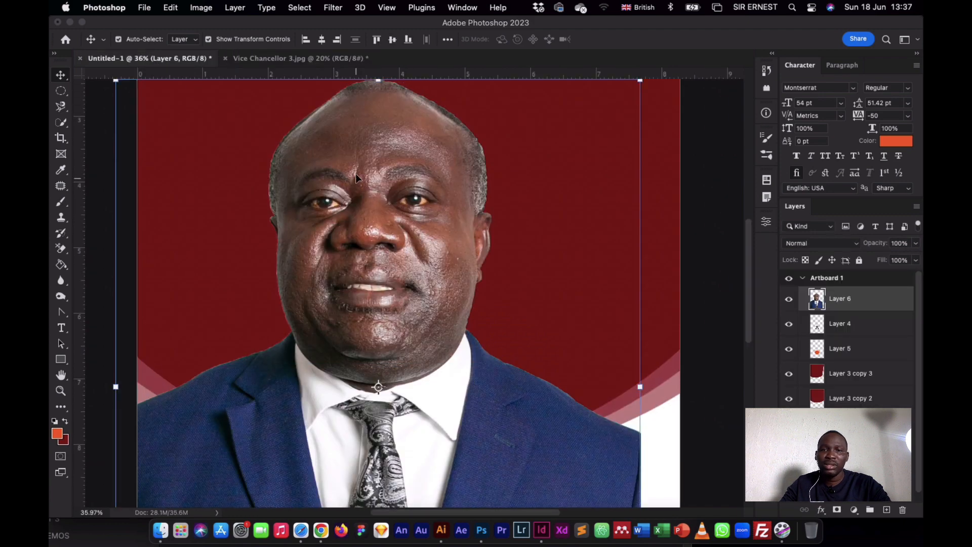
scroll(481, 229, up, 5)
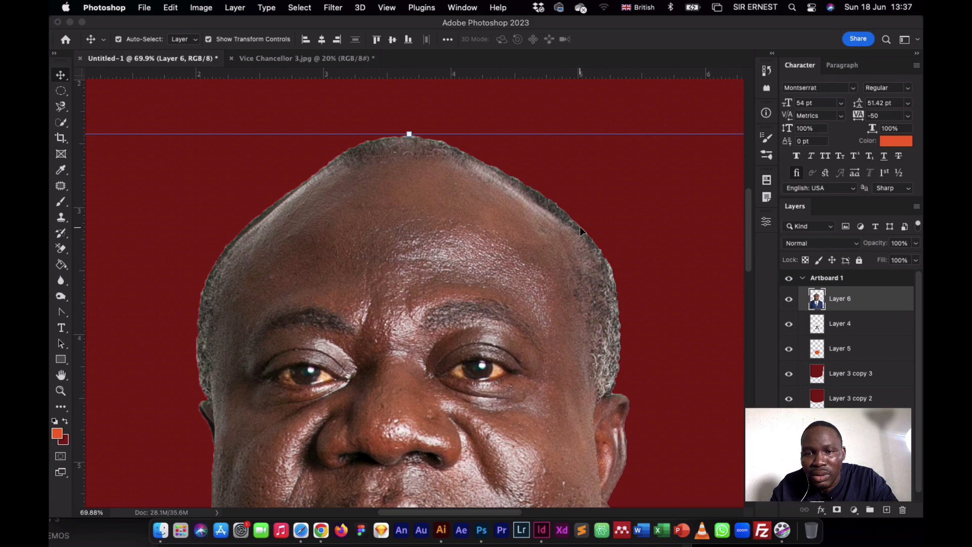
scroll(580, 226, up, 6)
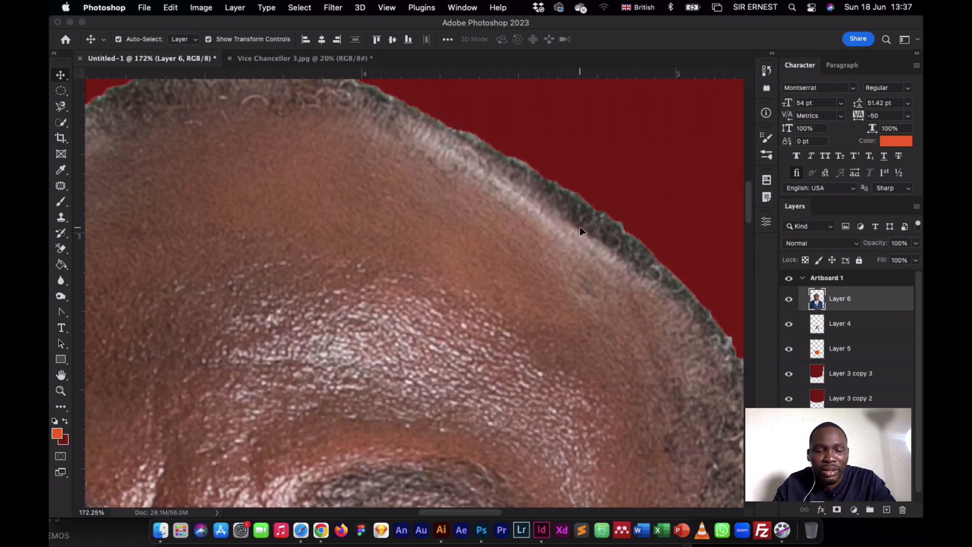
Undo placing the man's cutout in Untitled-1 and clear the quick selection in Vice Chancellor 3.jpg.
key(super+z)
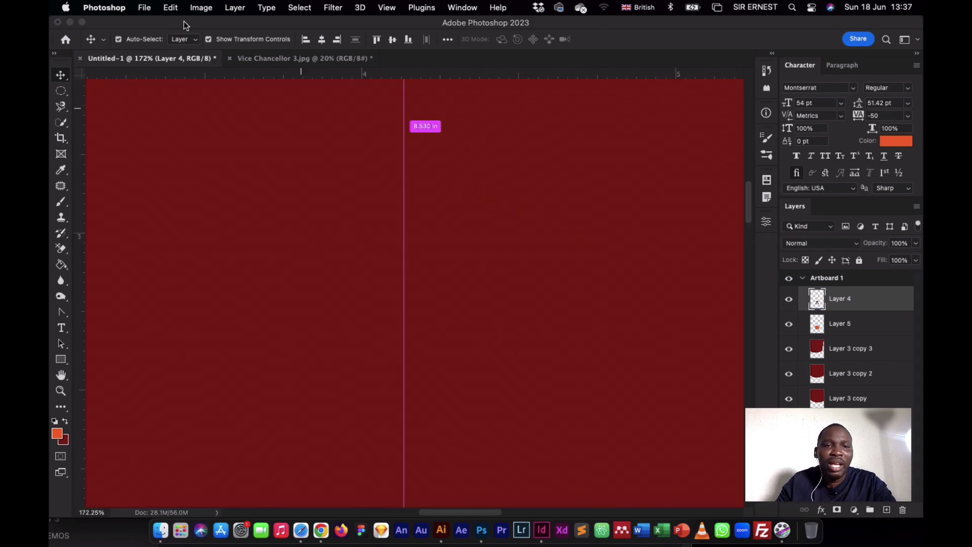
click(282, 58)
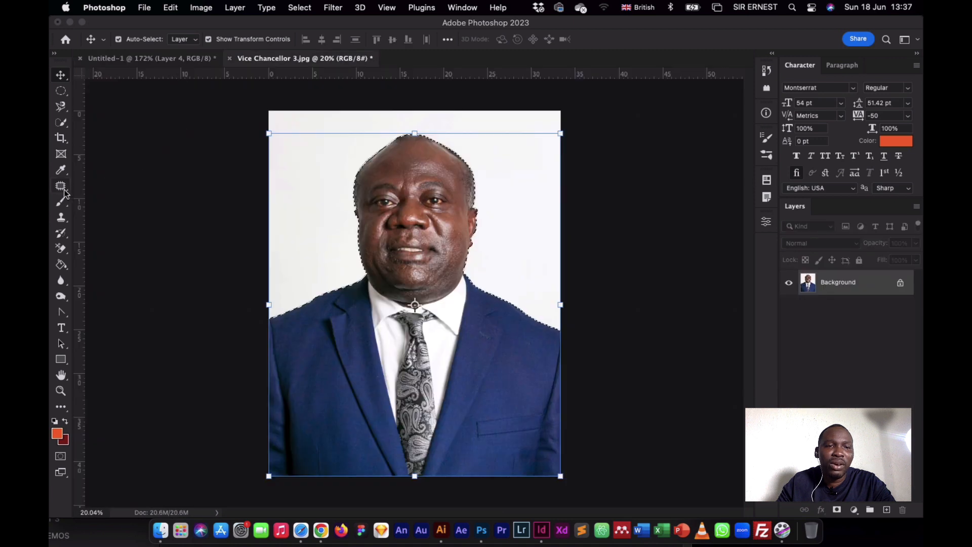
click(62, 123)
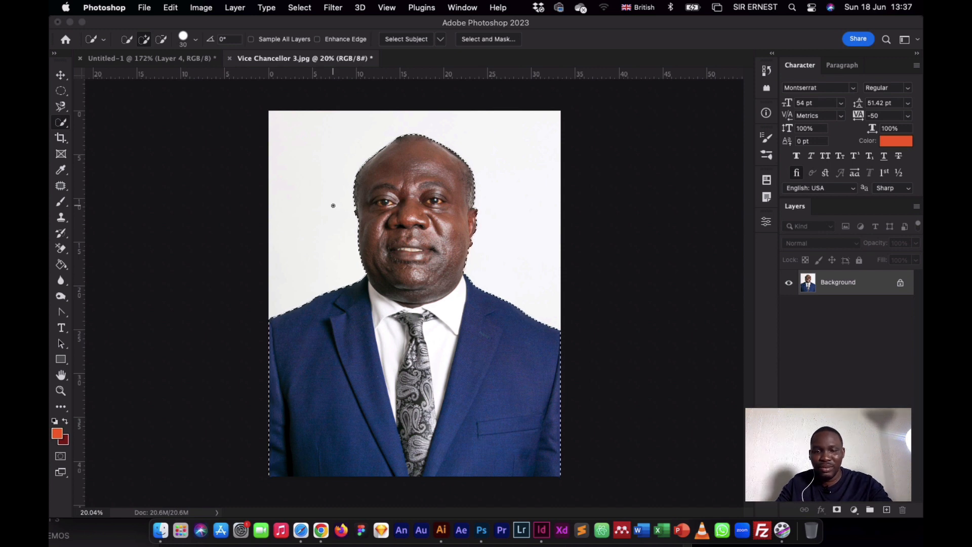
key(super+d)
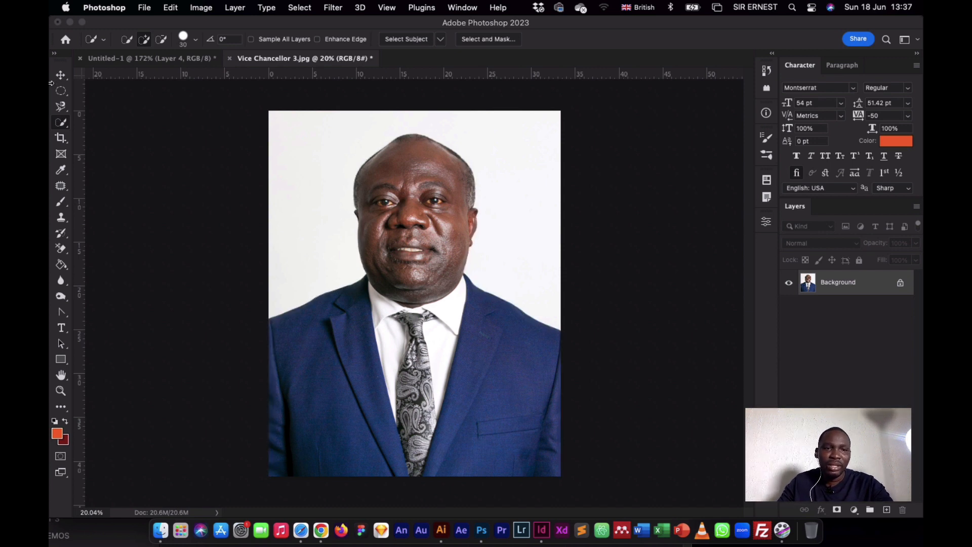
Select the photo's white background with the Magic Wand Tool using Point Sample at tolerance 32, and deselect it.
drag(61, 123, 110, 145)
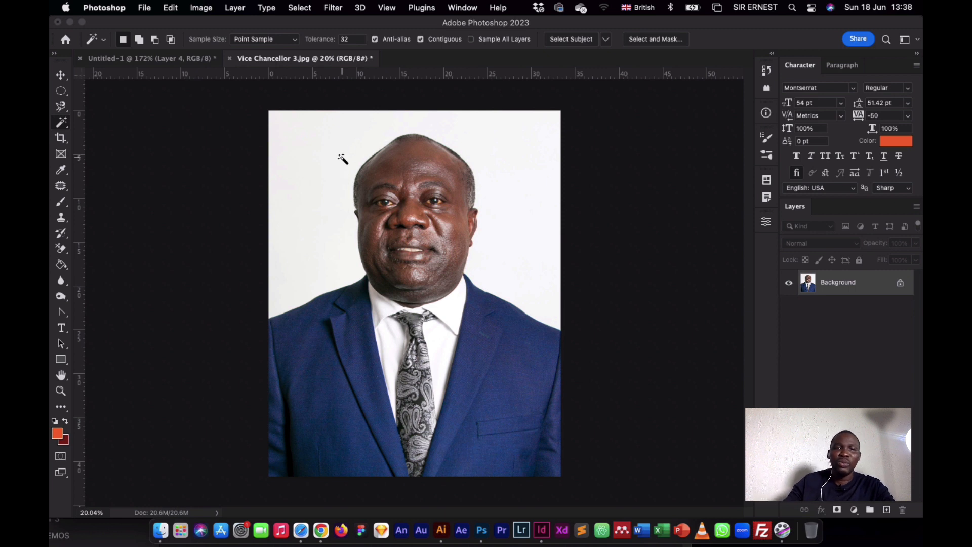
click(324, 154)
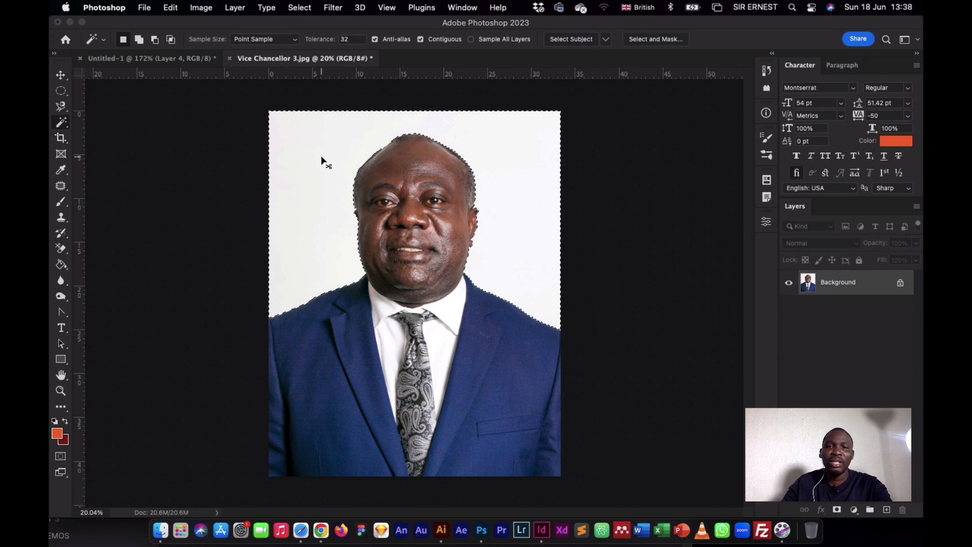
key(super+d)
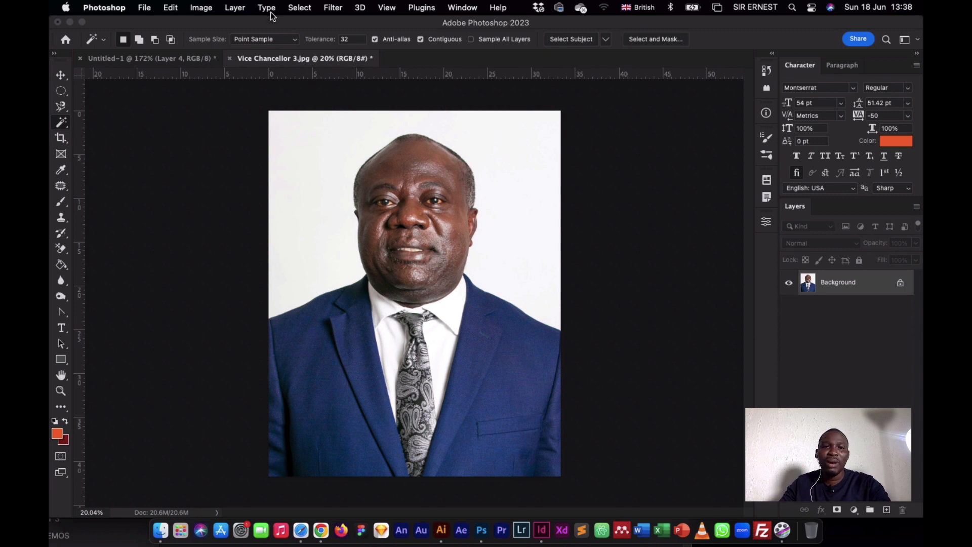
Place Vice Chancellor 3.jpg from the Downloads folder into the Untitled-1 artboard.
click(354, 39)
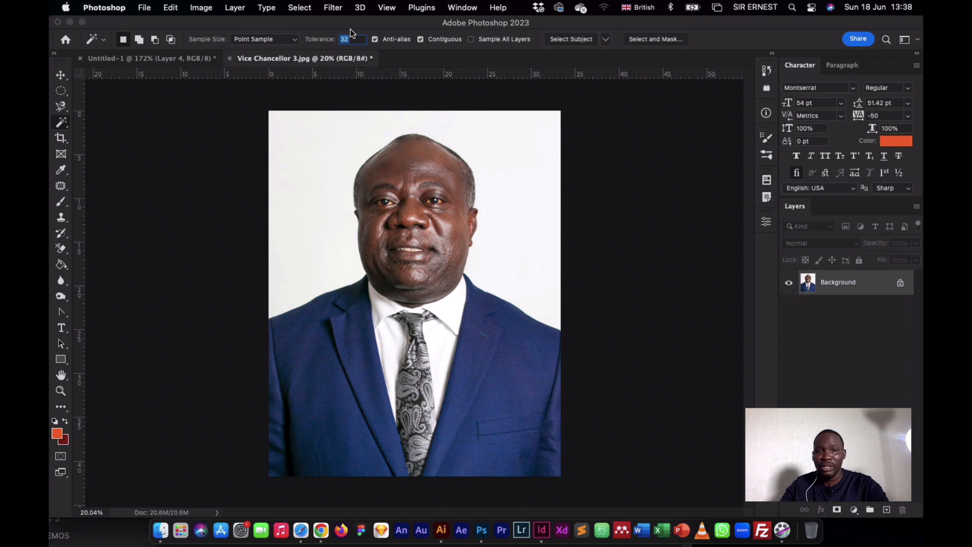
click(62, 77)
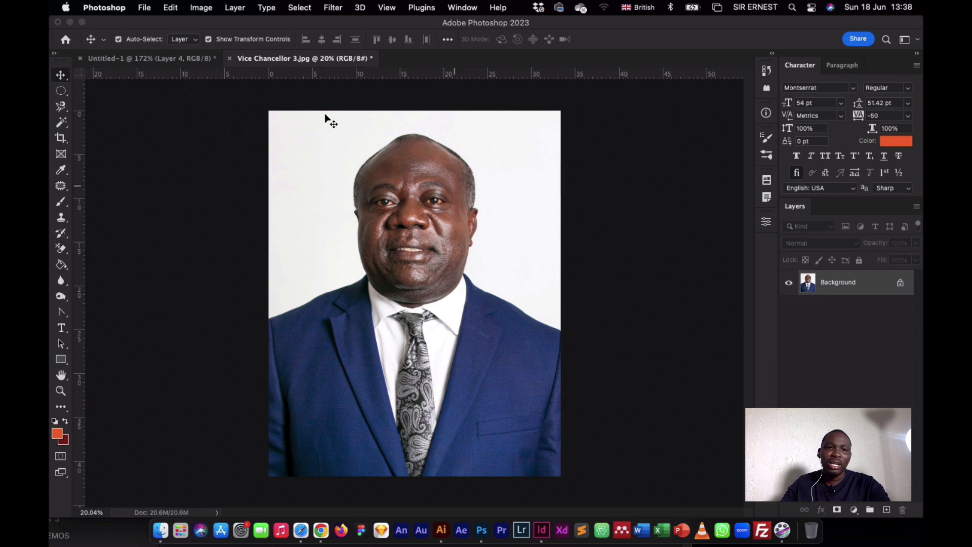
click(204, 59)
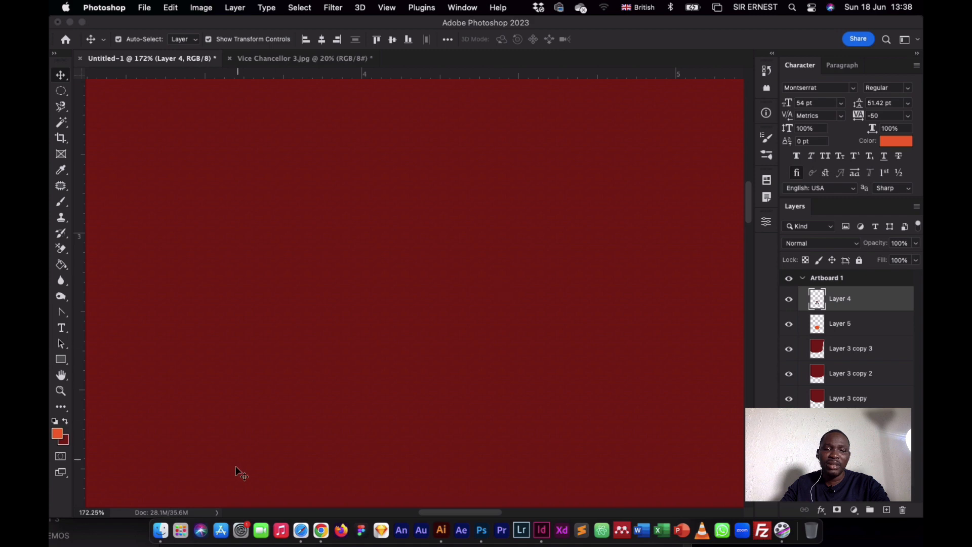
click(161, 530)
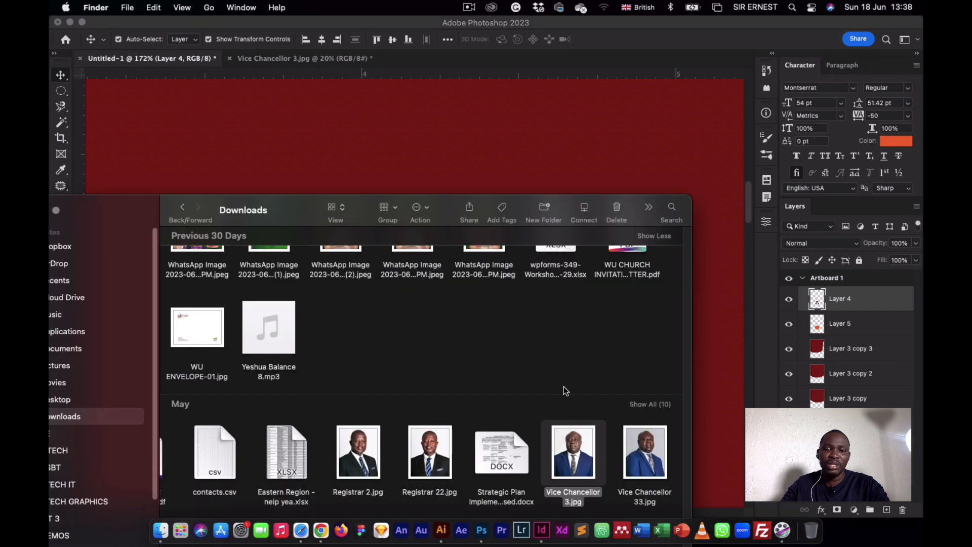
drag(577, 446, 482, 149)
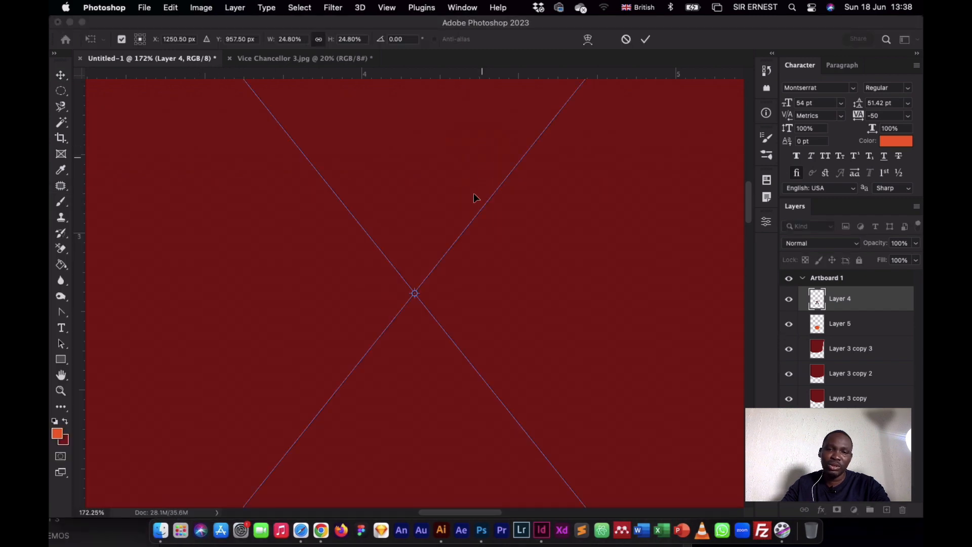
key(super+minus)
key(super+minus)
key(super+minus)
key(super+minus)
key(super+minus)
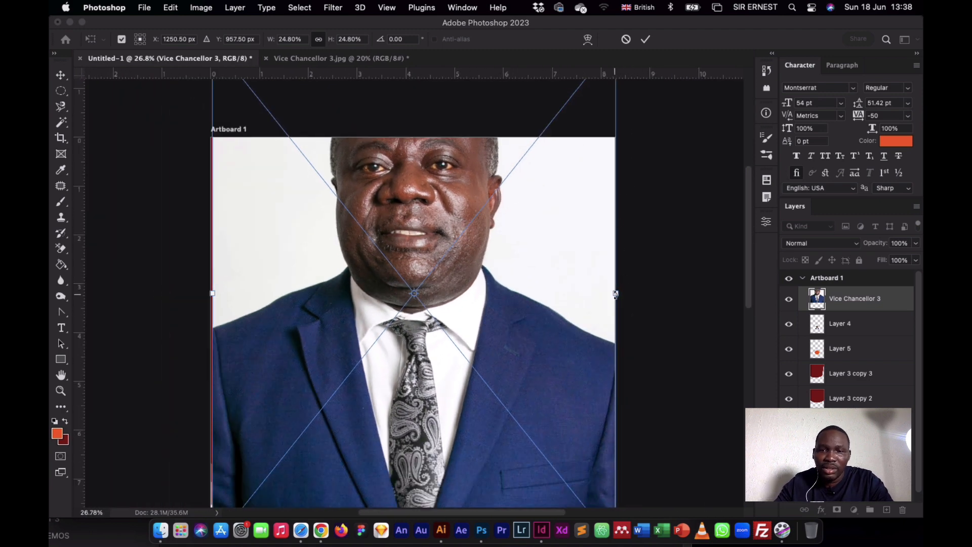
Scale the placed photo down to about 13% and position it on the dark red area above the ringed portrait.
drag(616, 294, 433, 294)
drag(344, 261, 409, 287)
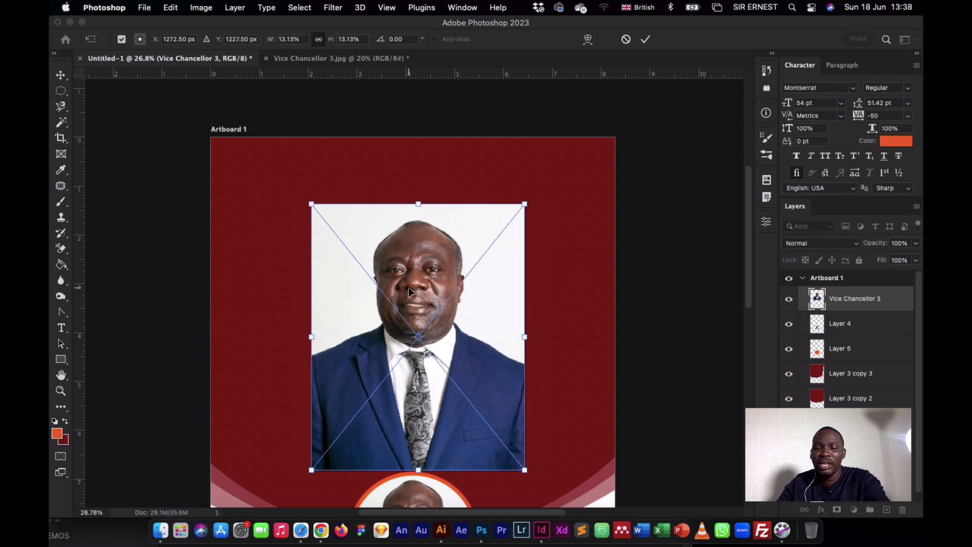
key(Return)
Rasterize the Vice Chancellor 3 layer.
scroll(408, 287, down, 3)
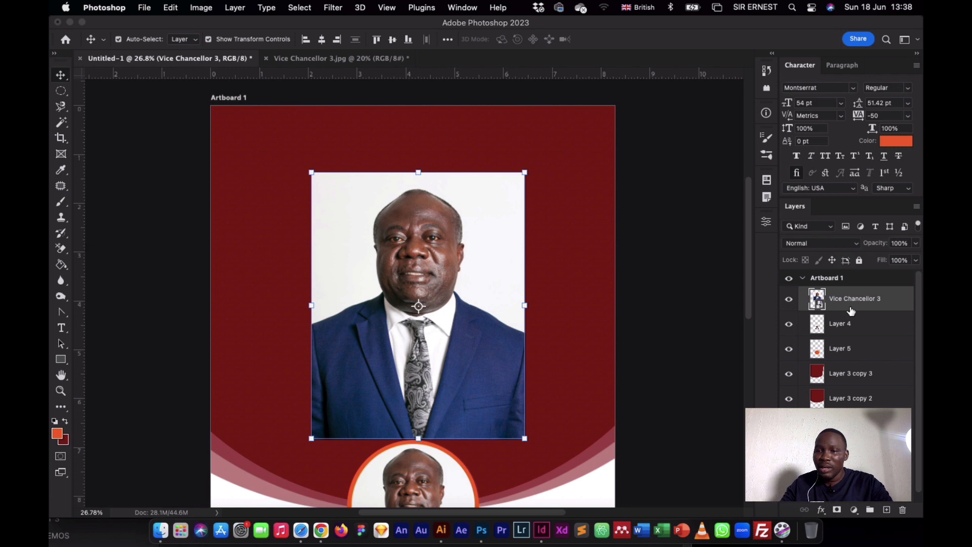
right_click(850, 305)
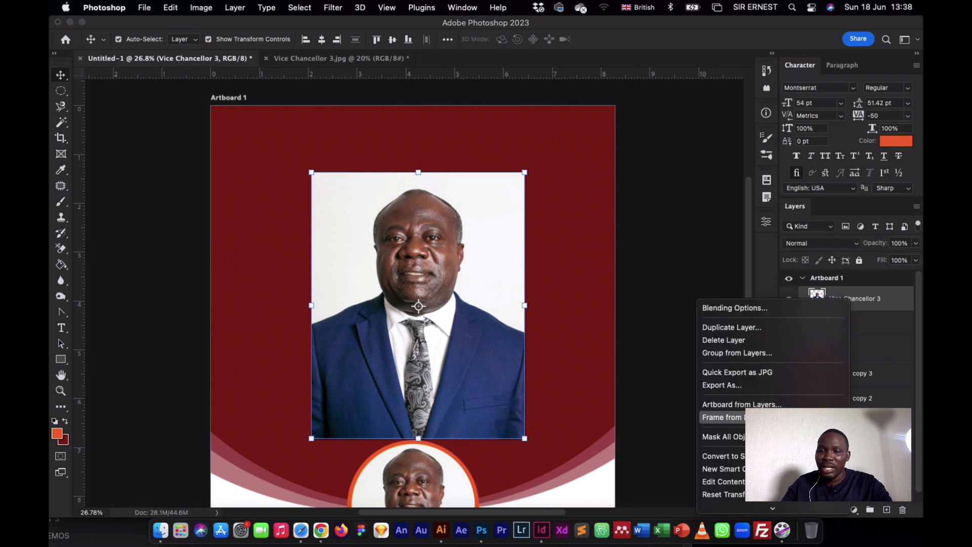
scroll(759, 417, down, 5)
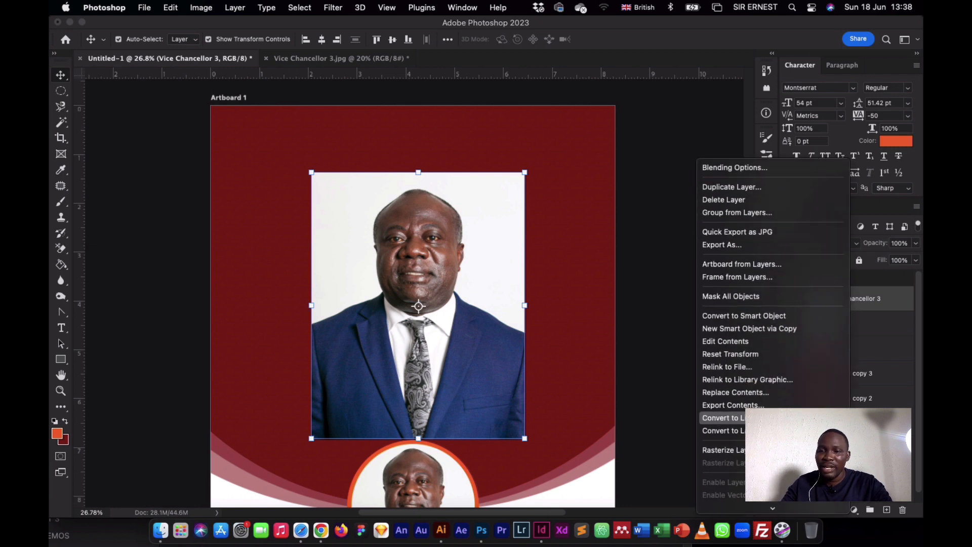
click(727, 450)
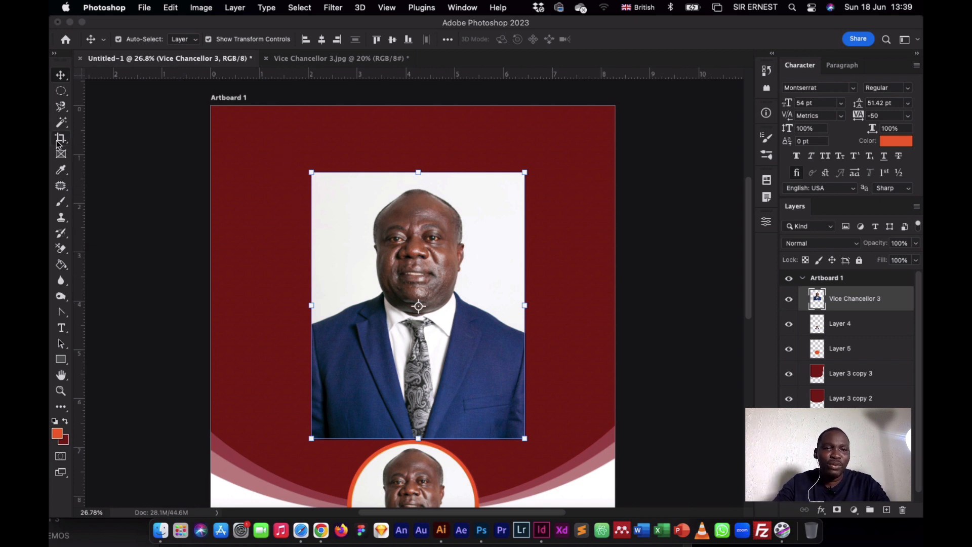
Try two ways of duplicating the Vice Chancellor 3 layer in place, undoing each copy.
click(60, 123)
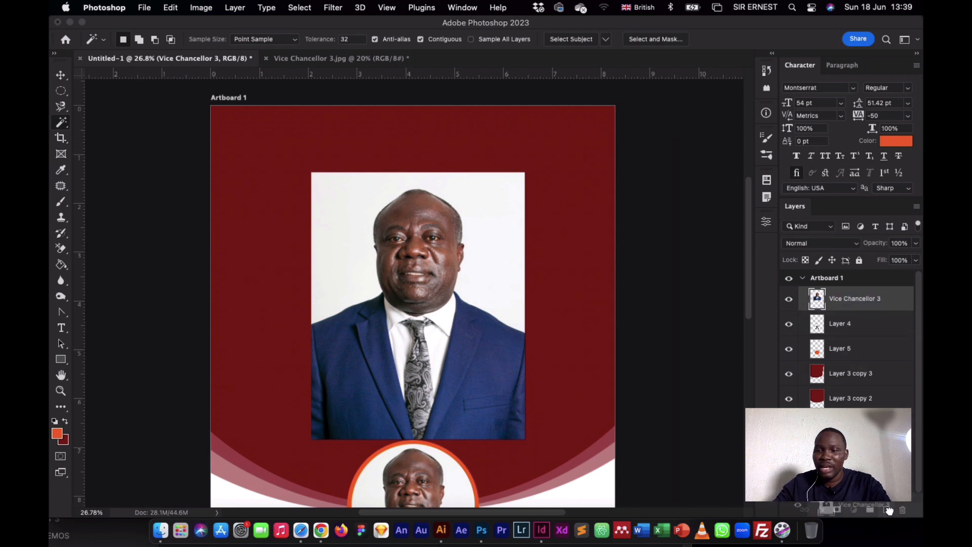
drag(888, 510, 890, 512)
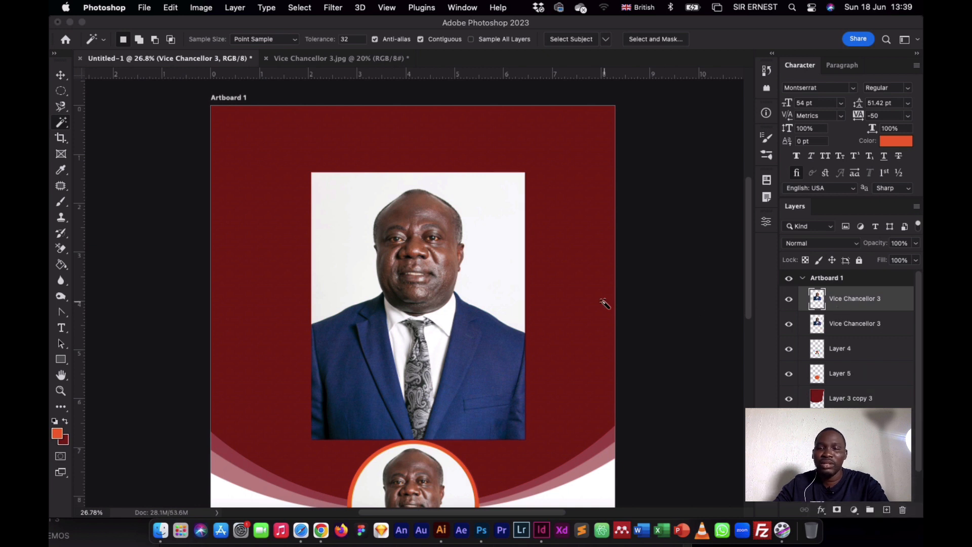
key(super+z)
key(super+j)
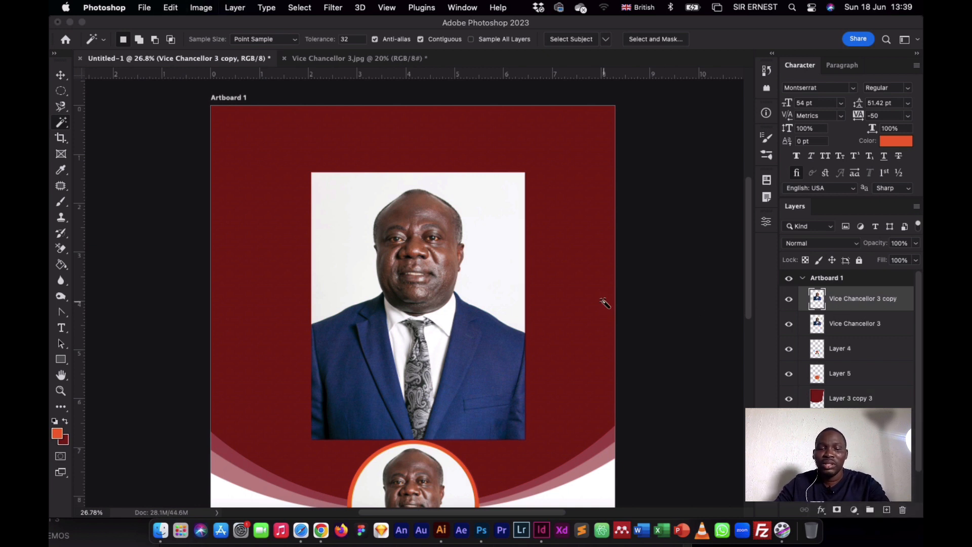
key(super+z)
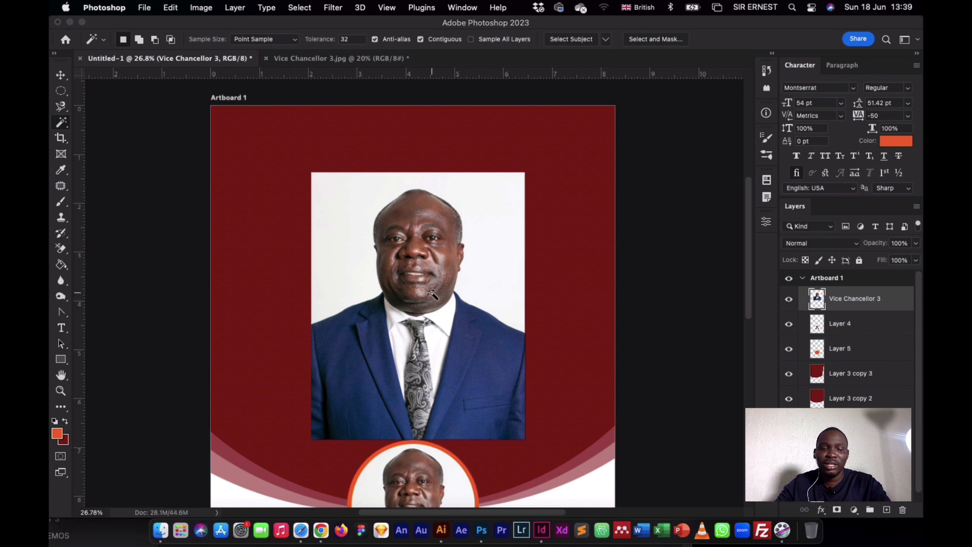
Try duplicating the photo on the canvas with an offset up and to the right, and undo the copy.
click(62, 77)
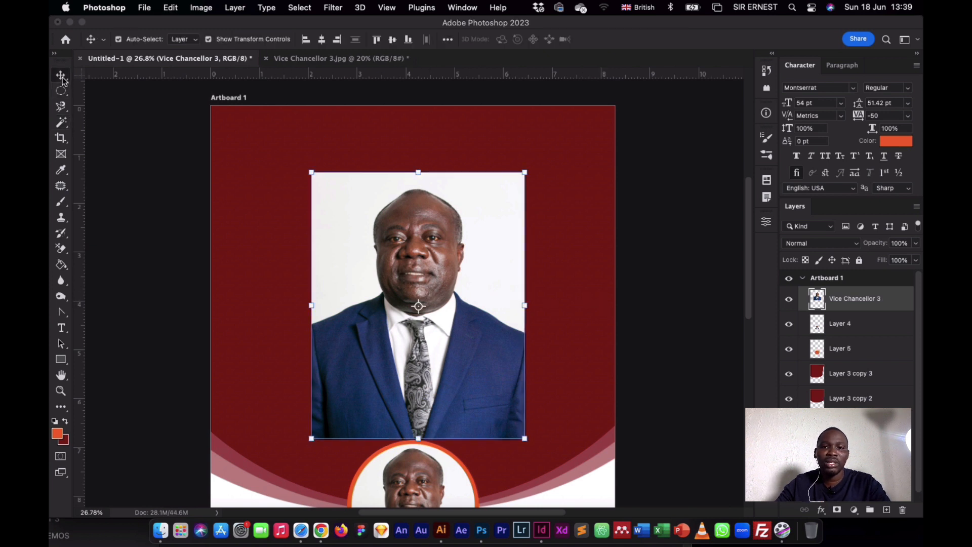
drag(379, 288, 462, 259)
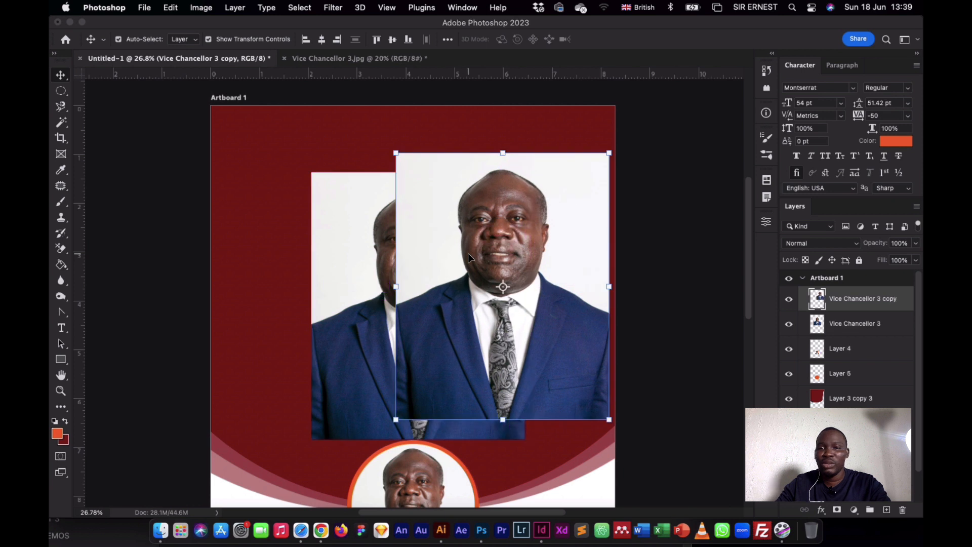
key(super+z)
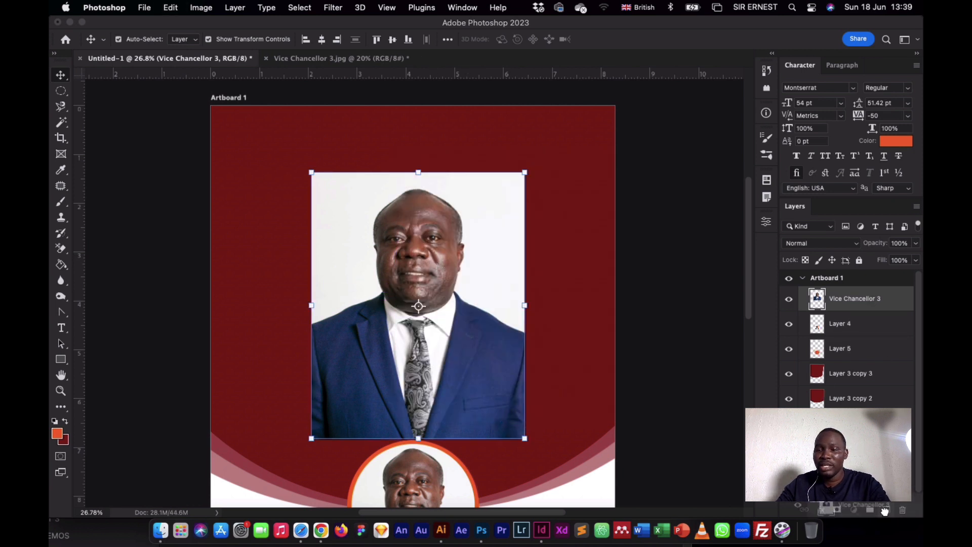
Duplicate the Vice Chancellor 3 layer in place and hide the upper copy.
drag(884, 510, 887, 512)
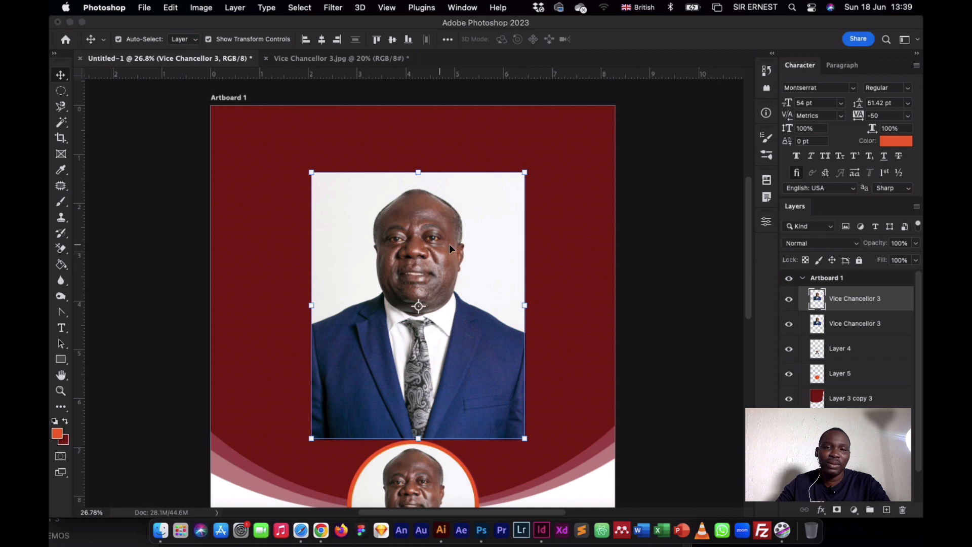
drag(448, 244, 461, 215)
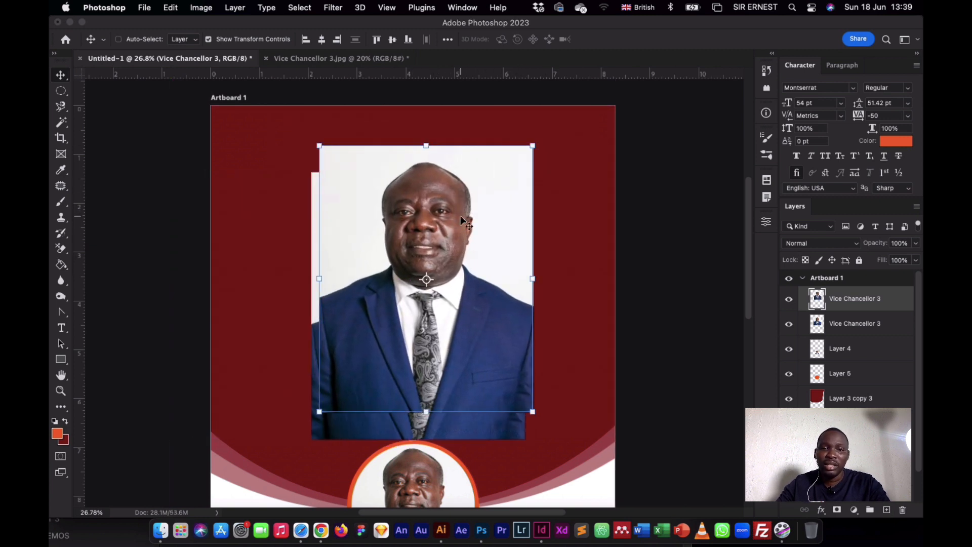
key(super+z)
click(788, 301)
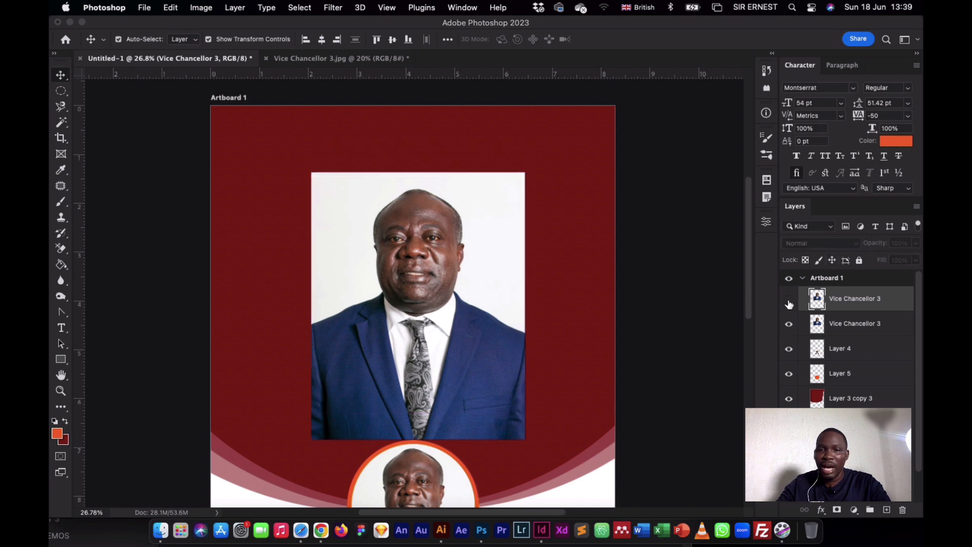
Delete the white background from the lower Vice Chancellor 3 layer using the Magic Wand Tool at tolerance 32, and deselect.
click(61, 123)
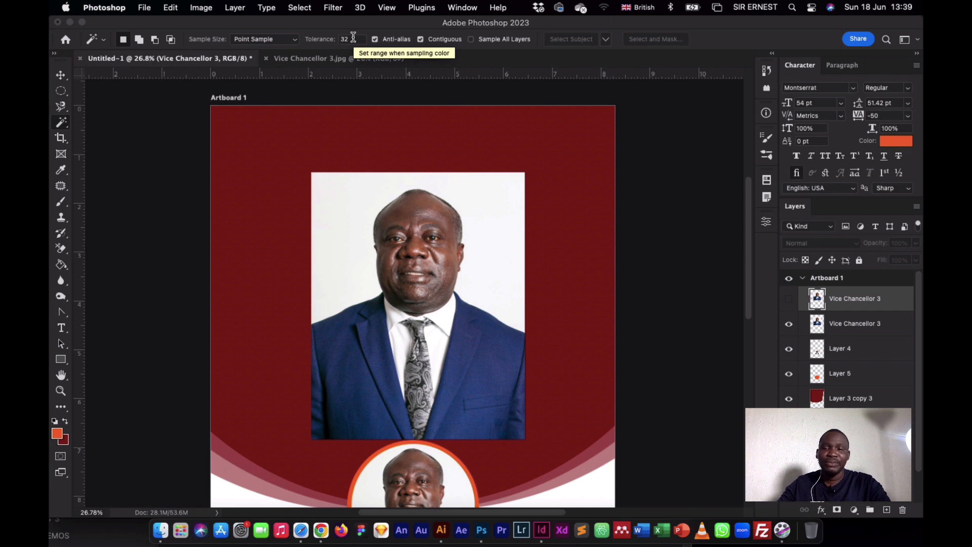
click(870, 324)
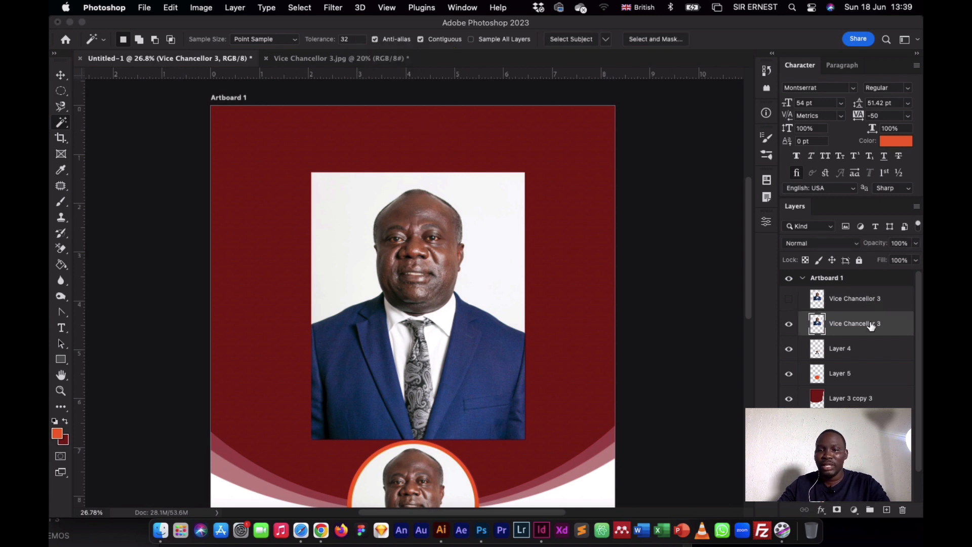
click(501, 257)
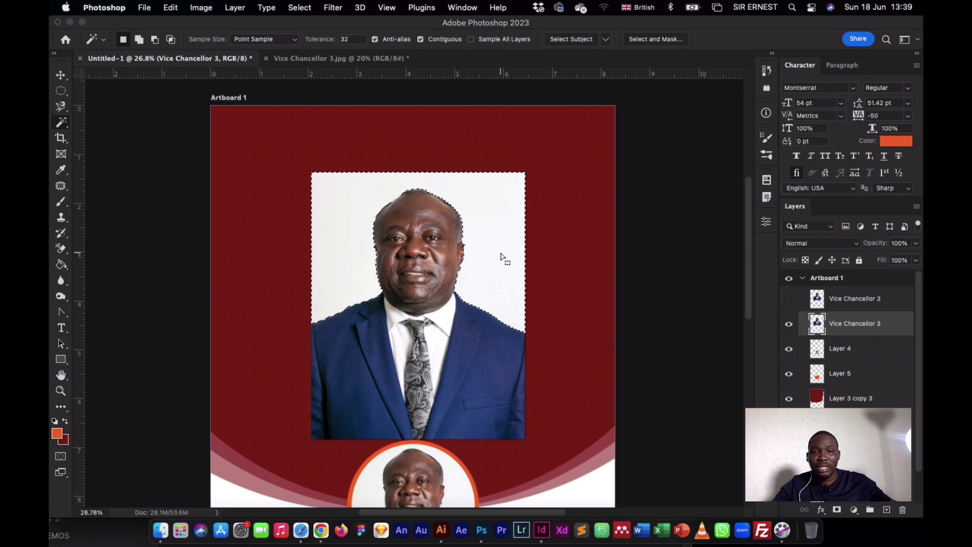
key(Delete)
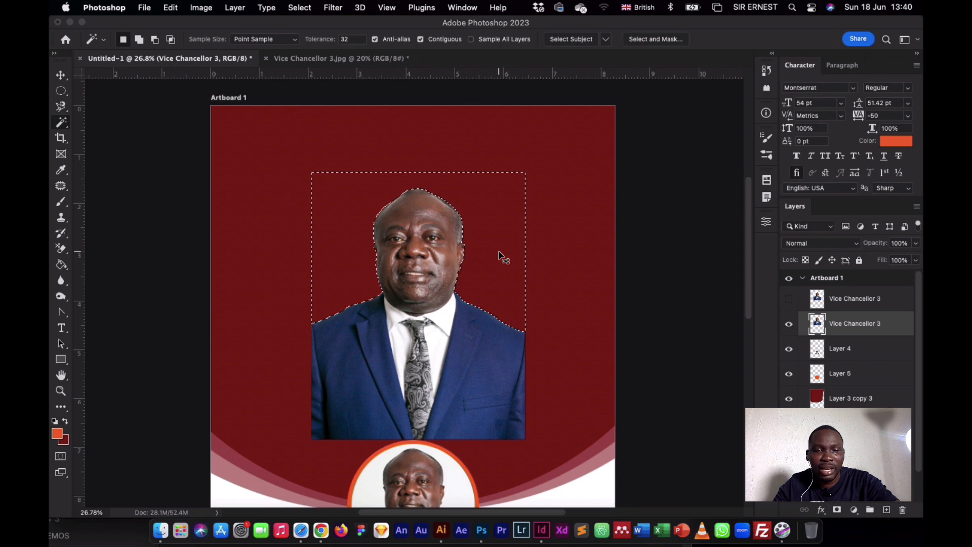
key(super+d)
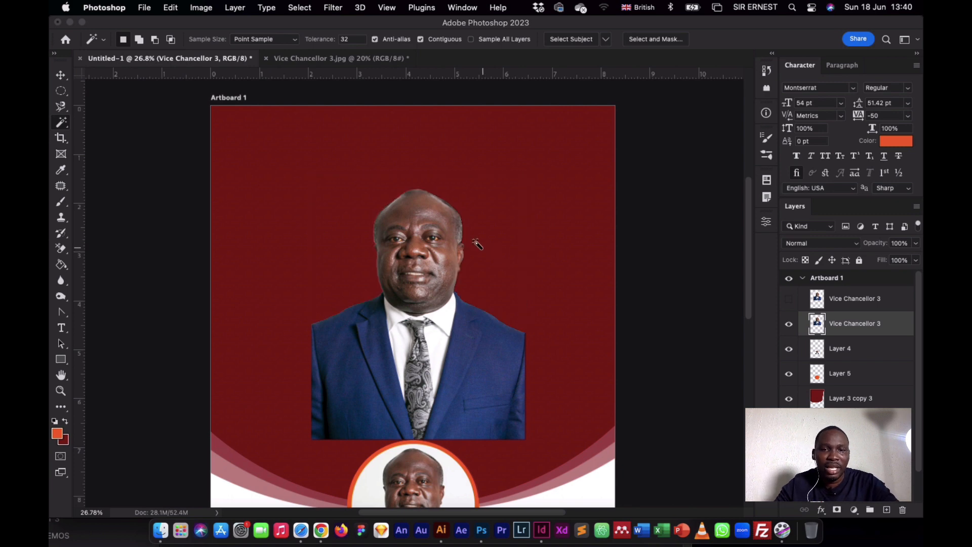
Examine the edge of the man's cutout along the hairline and head, and check the cutout as a whole.
scroll(471, 237, up, 5)
scroll(471, 237, up, 10)
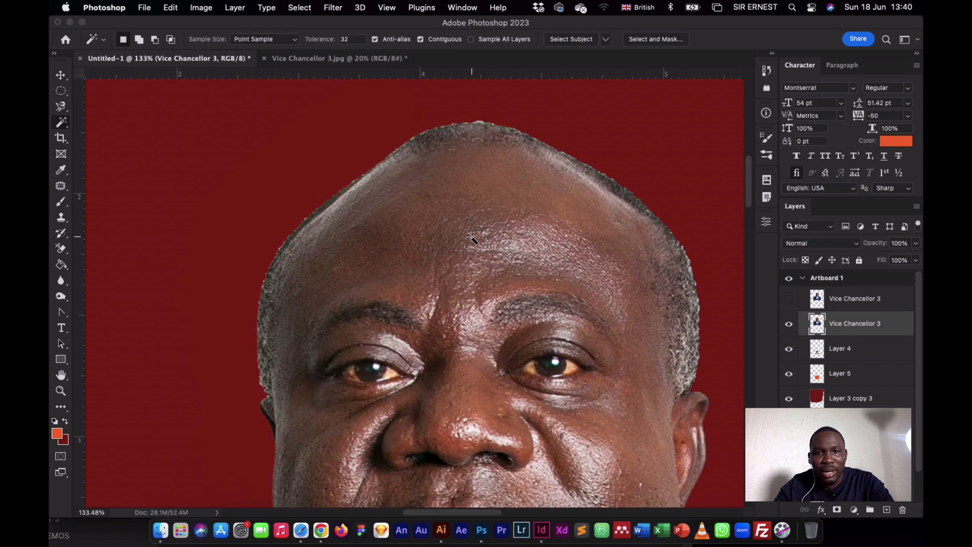
scroll(471, 237, up, 5)
scroll(486, 266, up, 4)
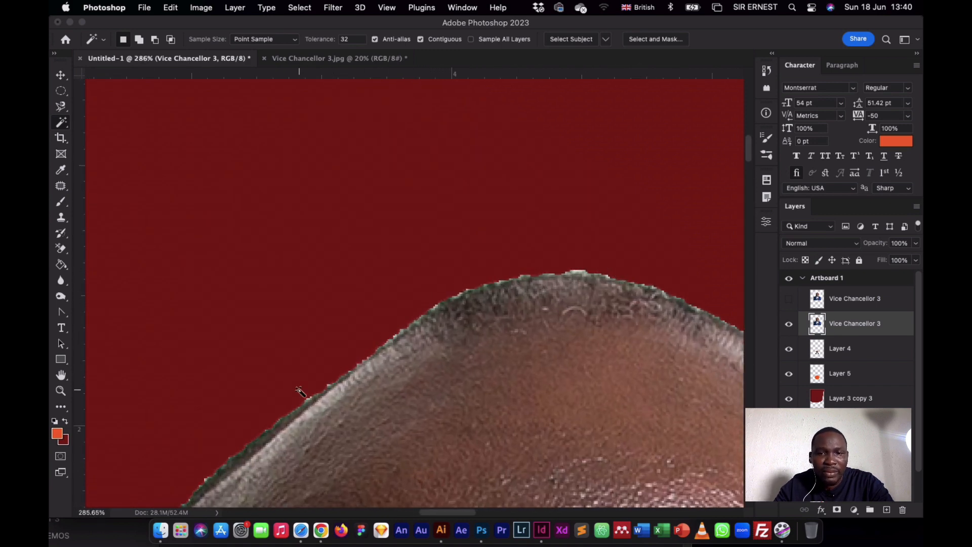
scroll(302, 394, down, 1)
scroll(302, 394, down, 6)
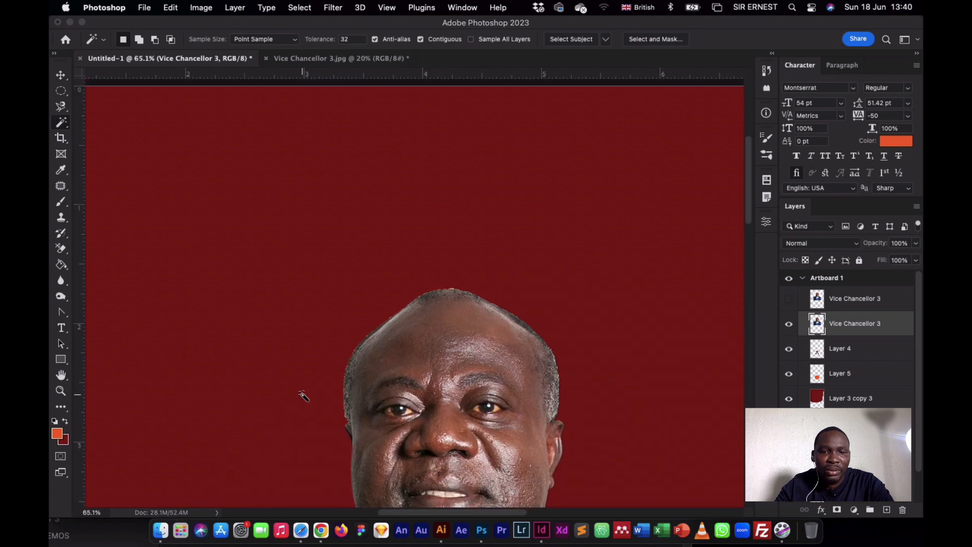
scroll(302, 394, down, 5)
scroll(302, 394, down, 3)
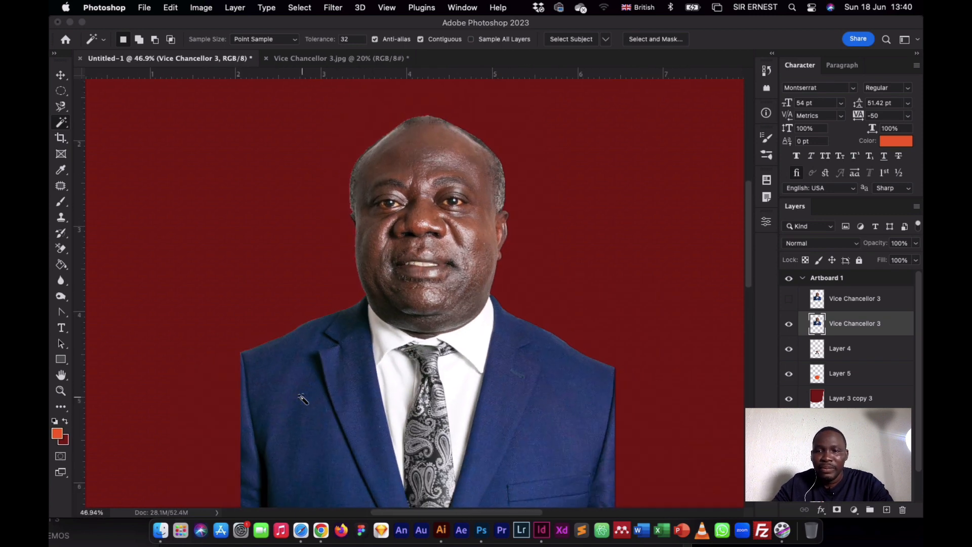
Show the upper Vice Chancellor 3 layer and select its white background with the Magic Wand Tool at tolerance 90.
click(788, 299)
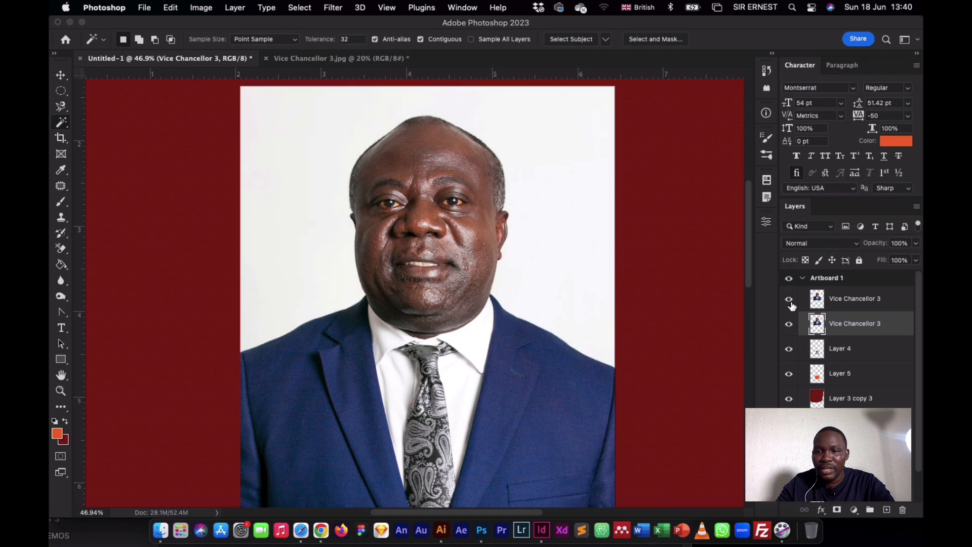
click(855, 301)
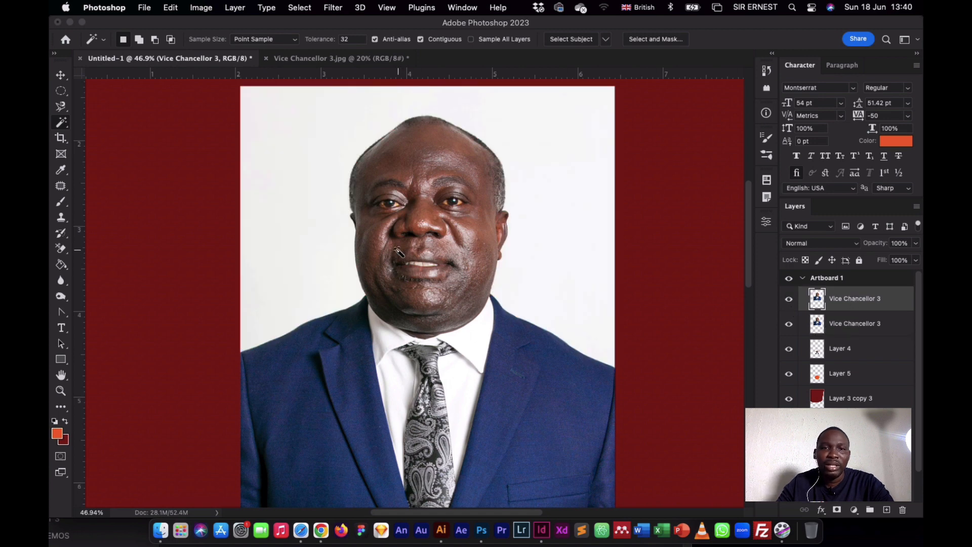
scroll(400, 253, right, 2)
click(354, 39)
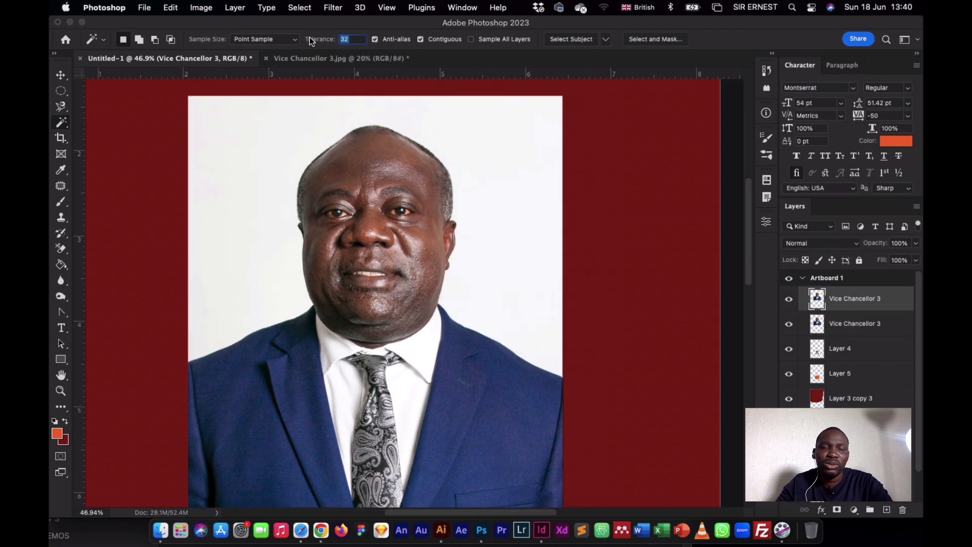
text(90)
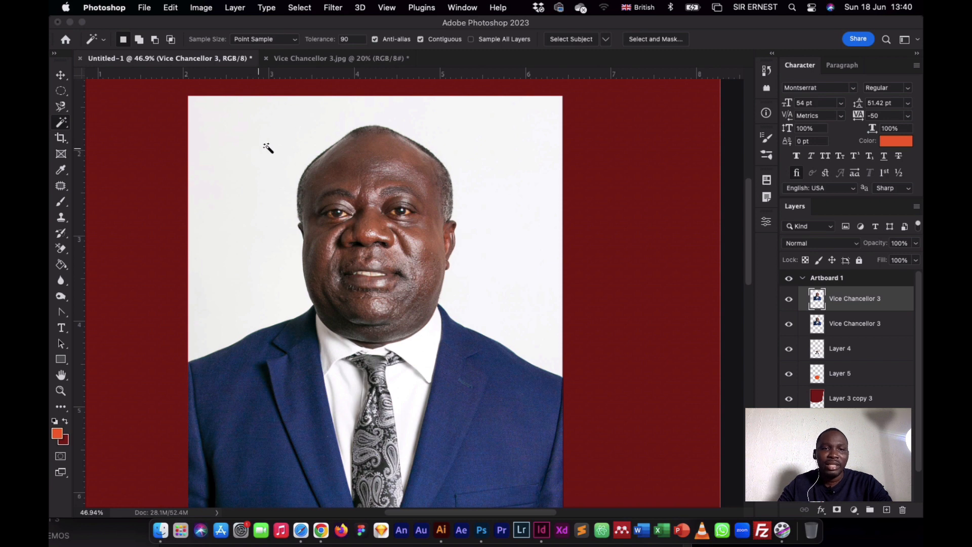
click(283, 142)
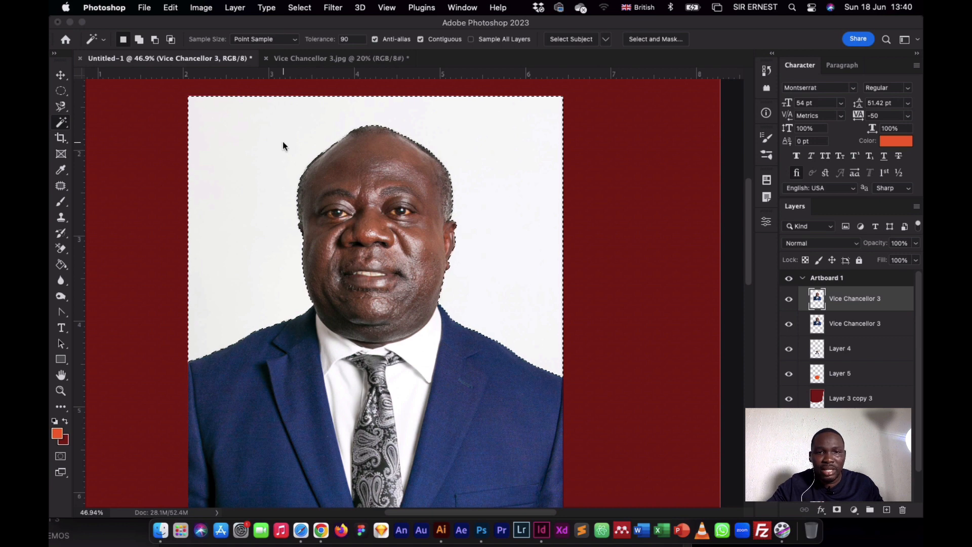
Delete the selected white background from the upper Vice Chancellor 3 layer and deselect.
key(Delete)
key(ctrl+d)
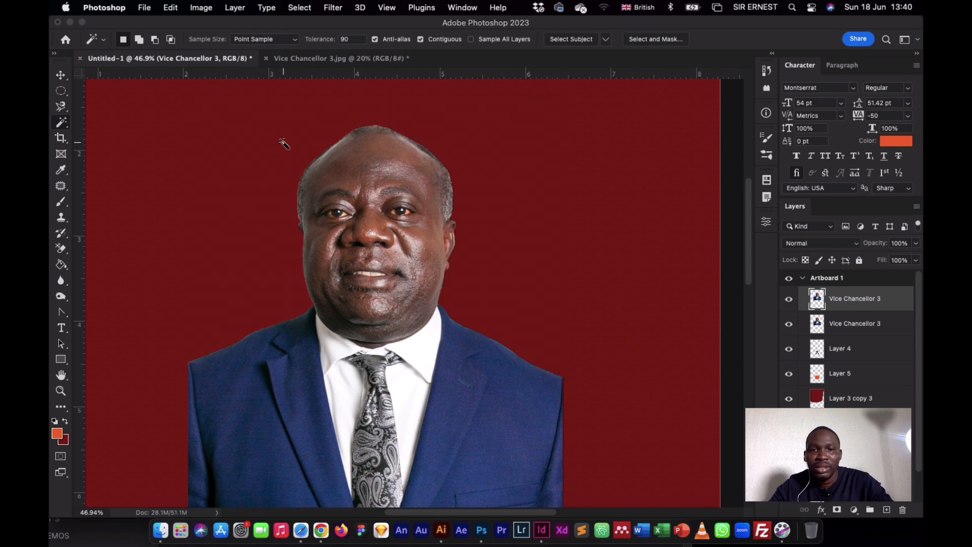
Compare the two cutouts along the head's edge by toggling the lower Vice Chancellor 3 layer, and leave that layer hidden.
click(789, 324)
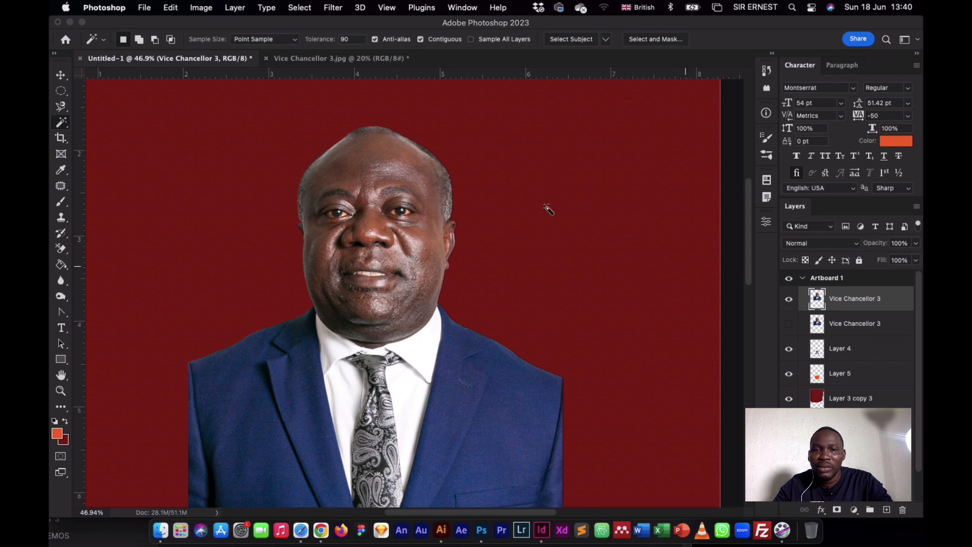
click(789, 326)
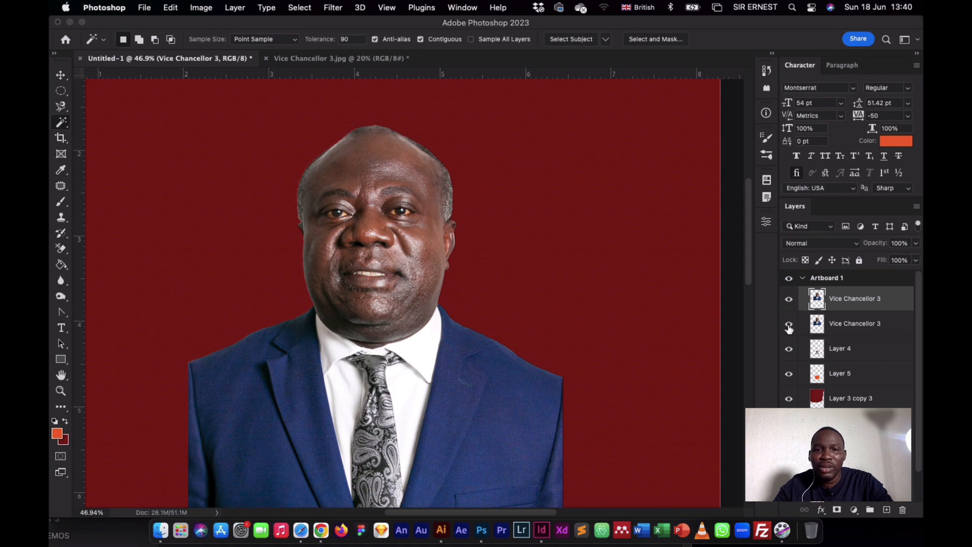
scroll(458, 180, up, 5)
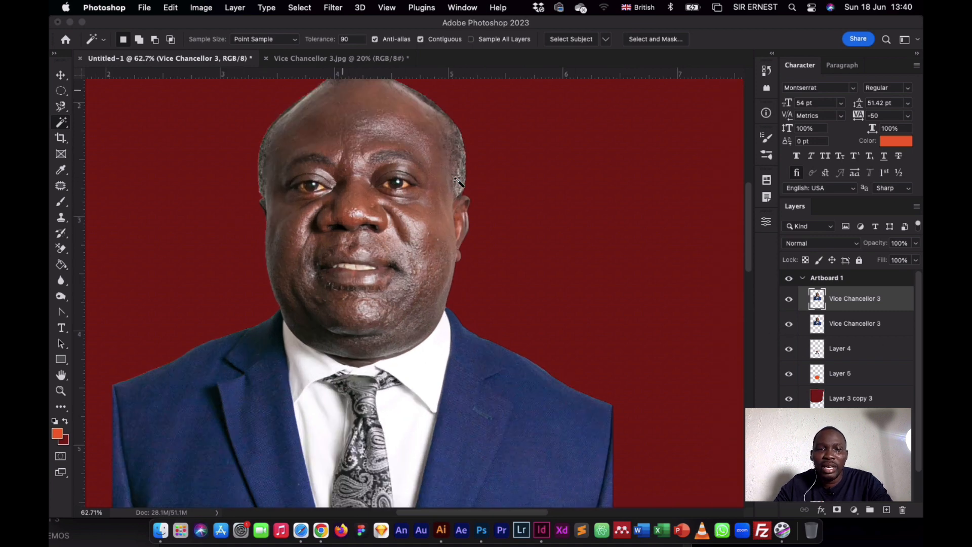
scroll(459, 181, up, 3)
scroll(459, 181, left, 3)
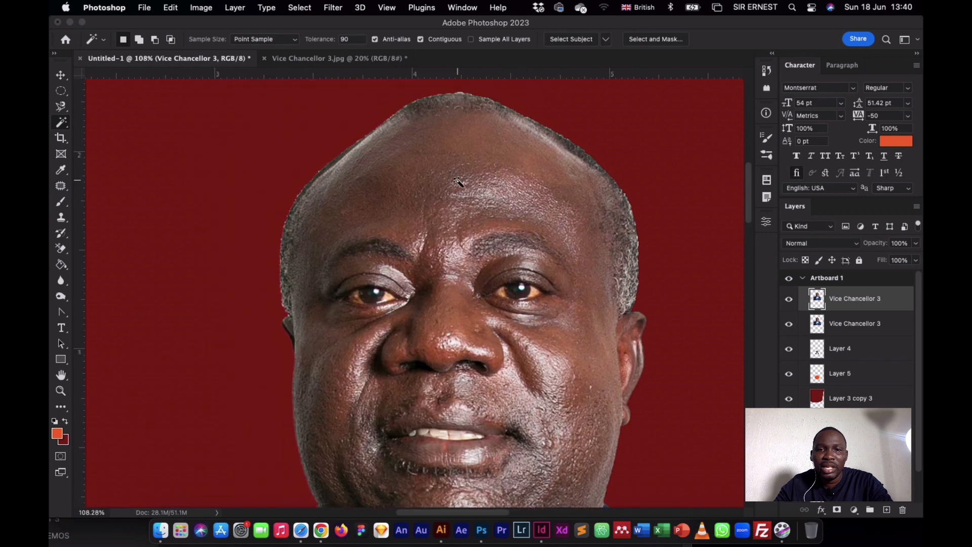
click(789, 324)
click(789, 325)
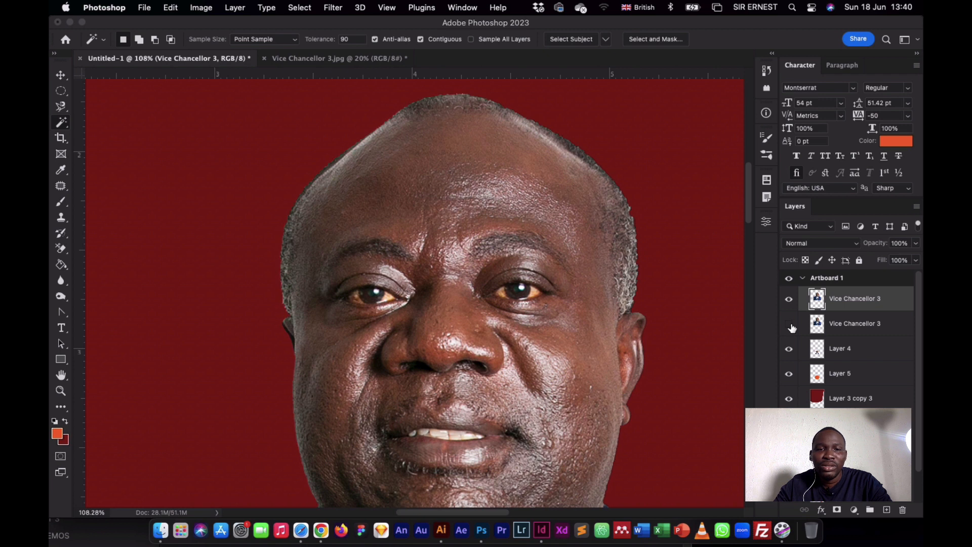
click(790, 325)
click(790, 325)
scroll(564, 260, up, 5)
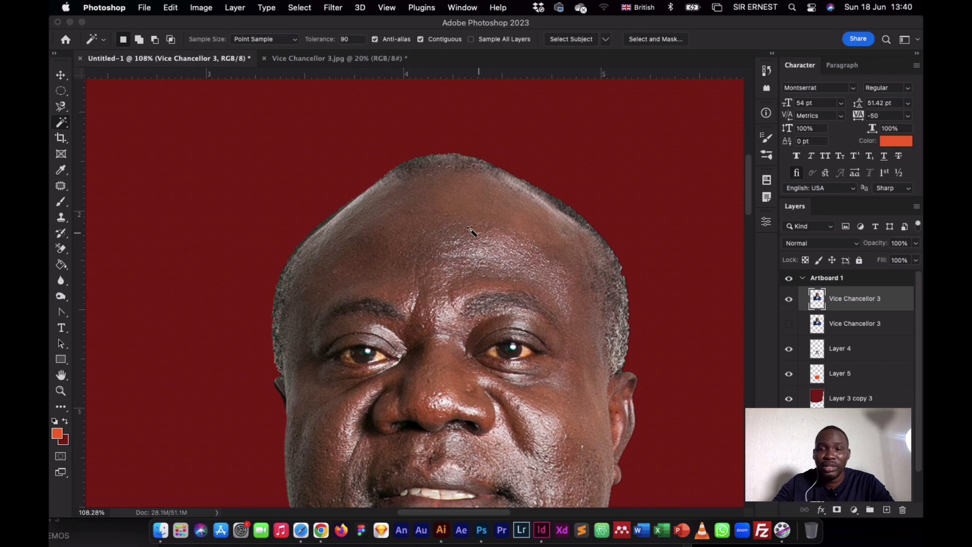
Examine the upper cutout around the man's face, collar and suit, and check how it looks on the whole flyer.
scroll(456, 225, down, 3)
scroll(456, 227, down, 2)
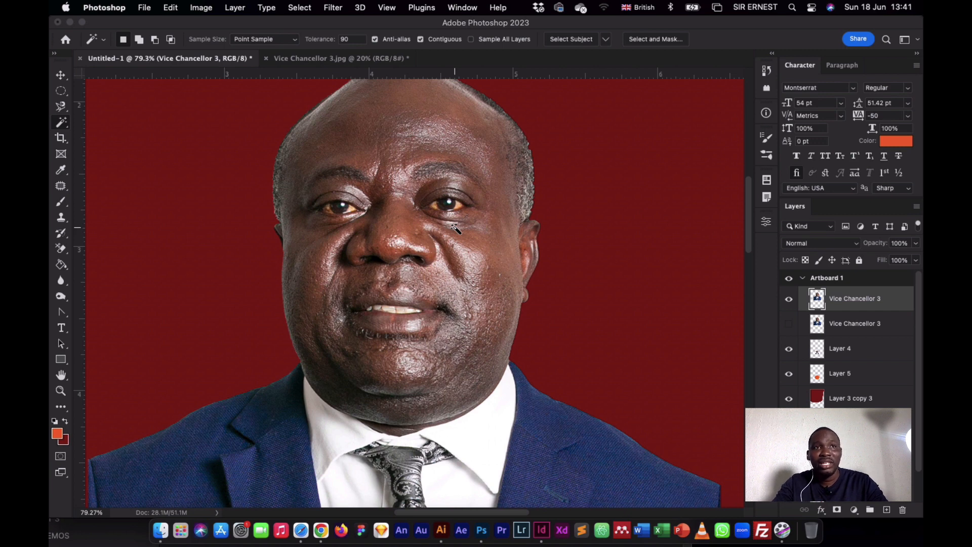
scroll(455, 228, down, 3)
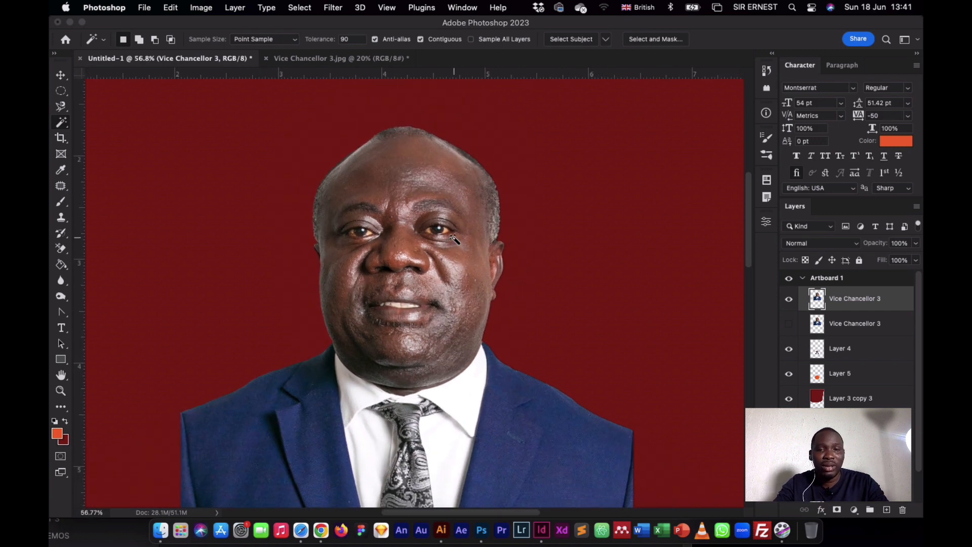
scroll(454, 238, down, 3)
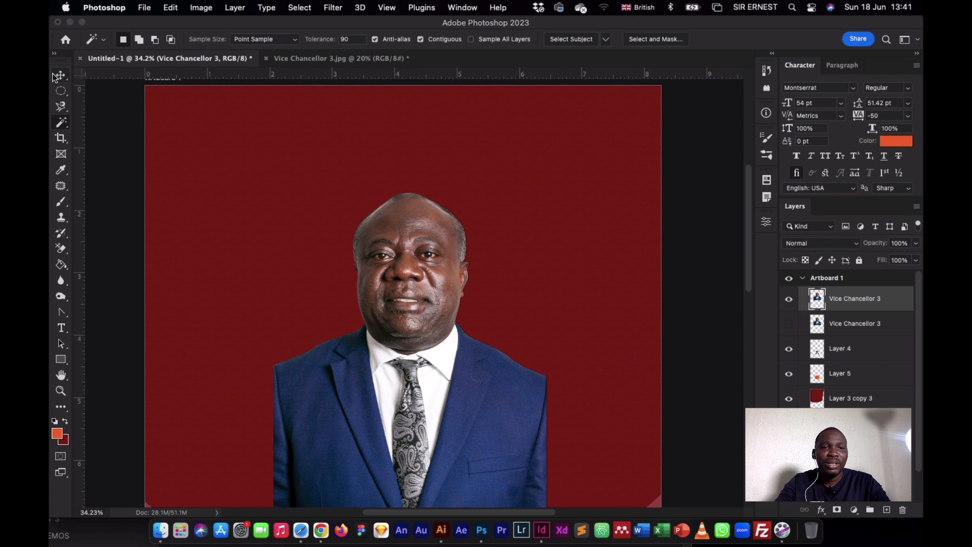
click(59, 75)
click(116, 142)
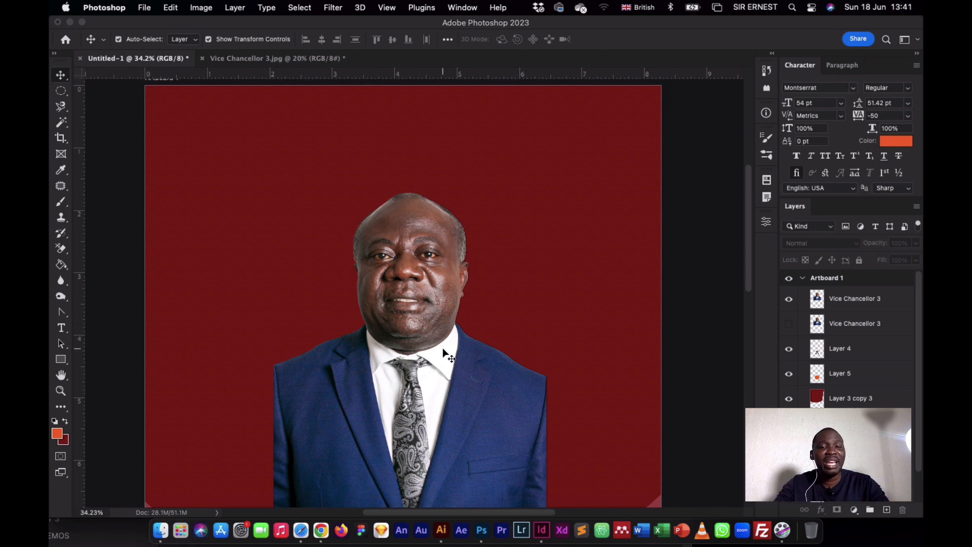
scroll(442, 347, up, 5)
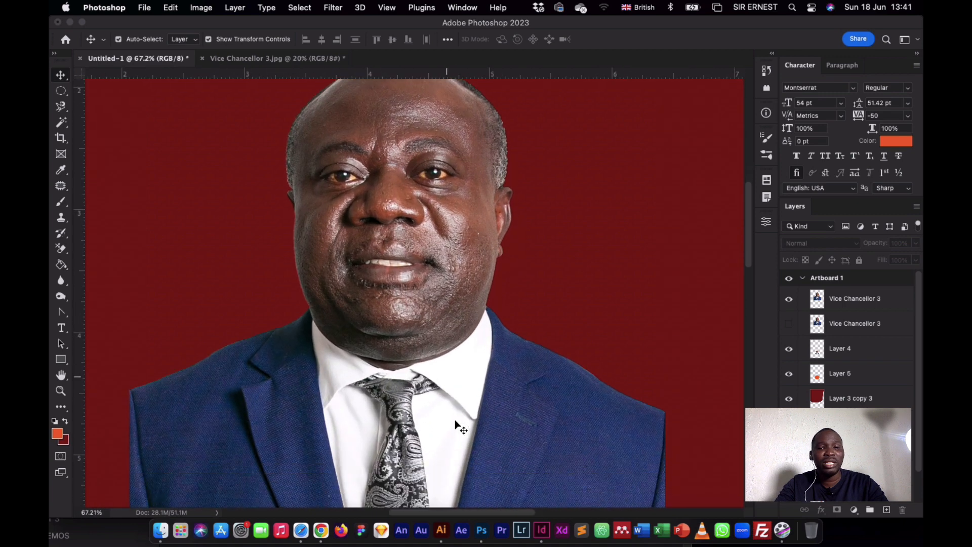
scroll(475, 370, up, 5)
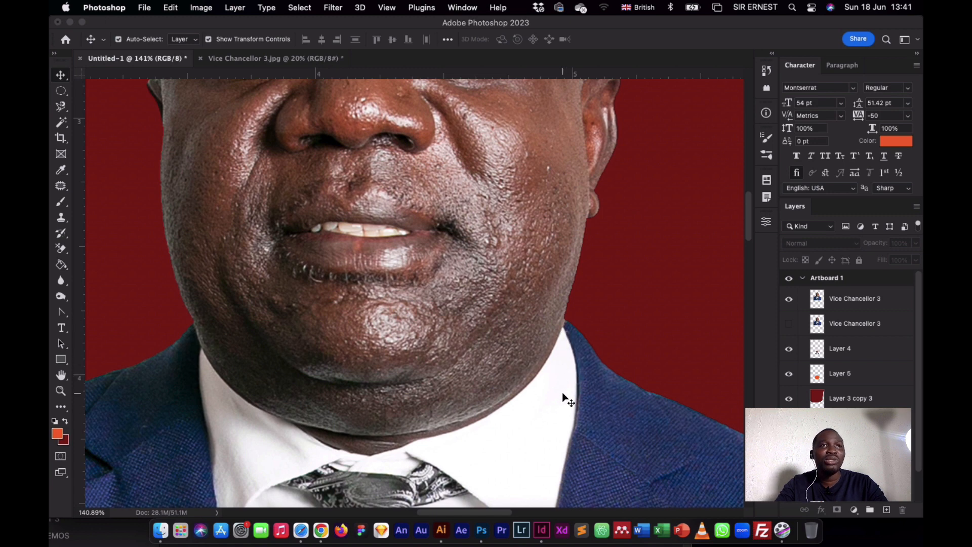
scroll(562, 394, down, 8)
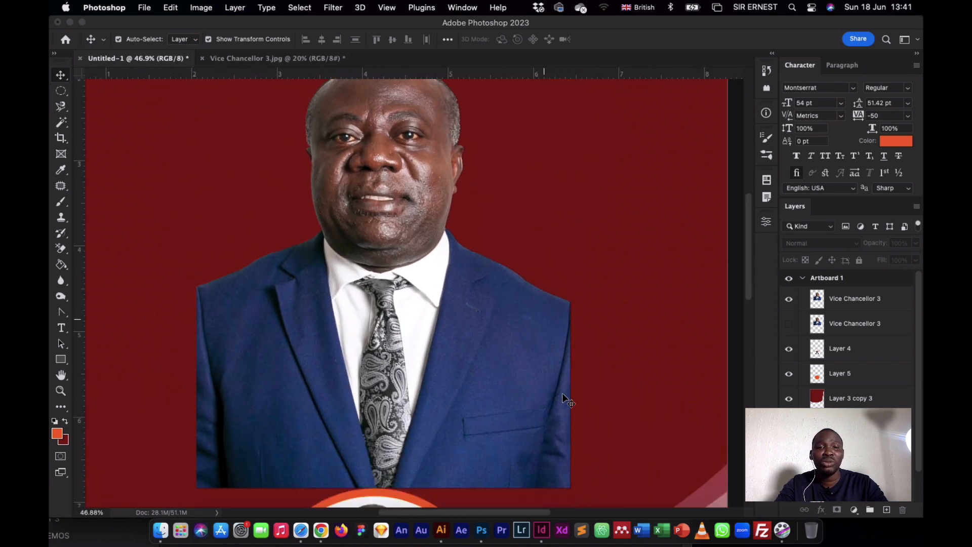
scroll(562, 393, down, 3)
scroll(562, 394, down, 2)
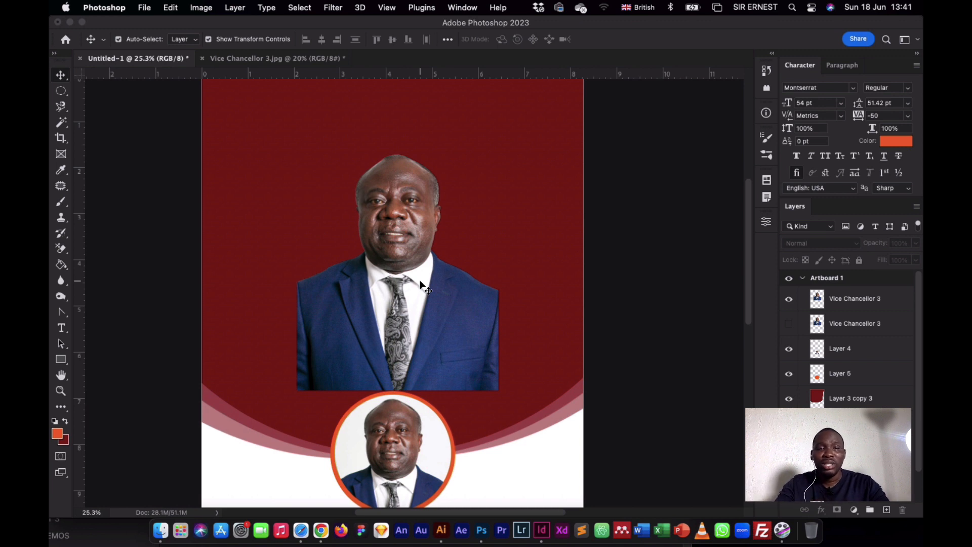
scroll(430, 241, down, 2)
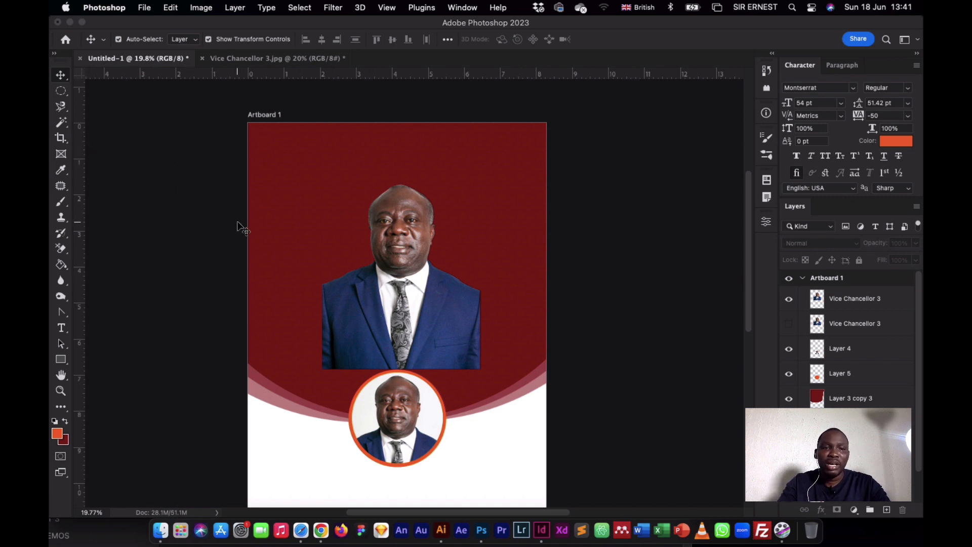
drag(53, 132, 81, 135)
right_click(62, 138)
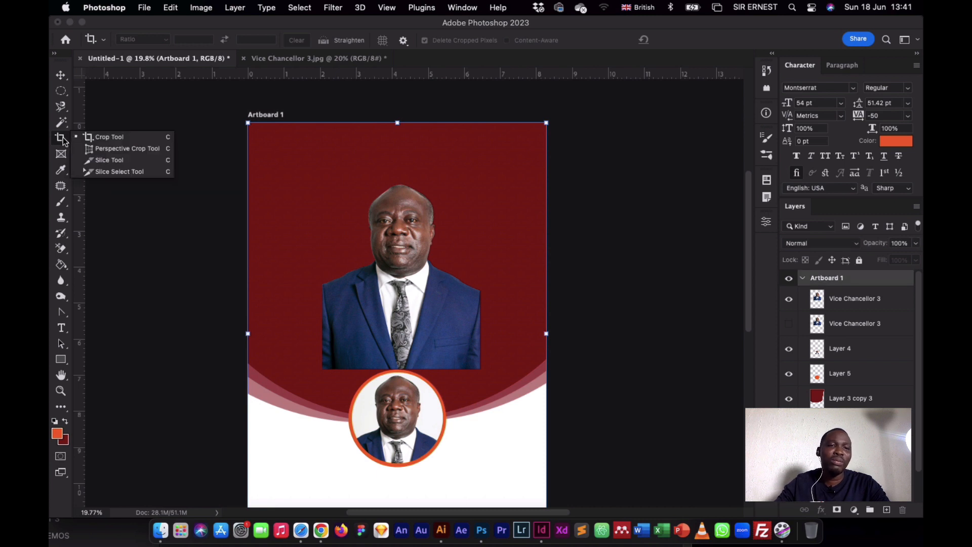
click(106, 138)
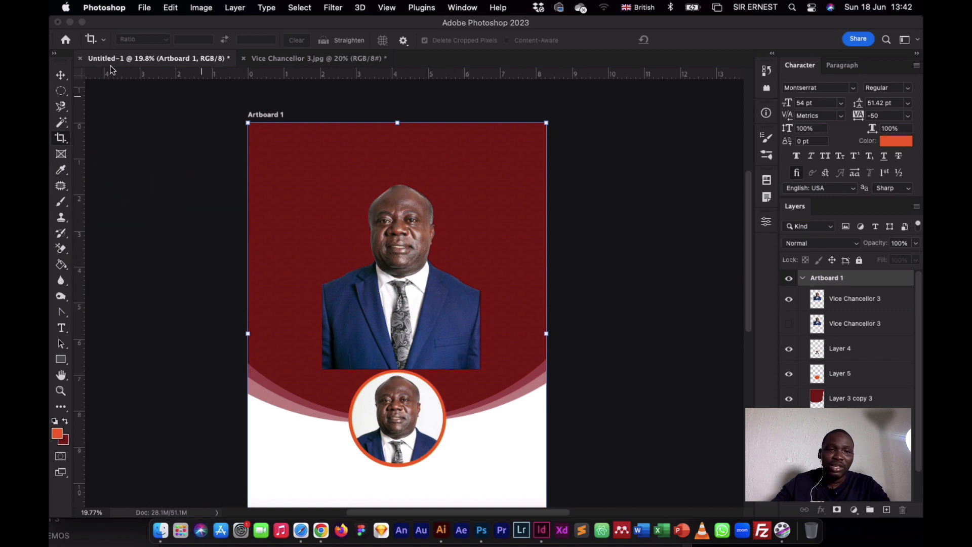
Move the man's large cutout slightly up and to the left on the dark red background.
click(60, 76)
click(415, 244)
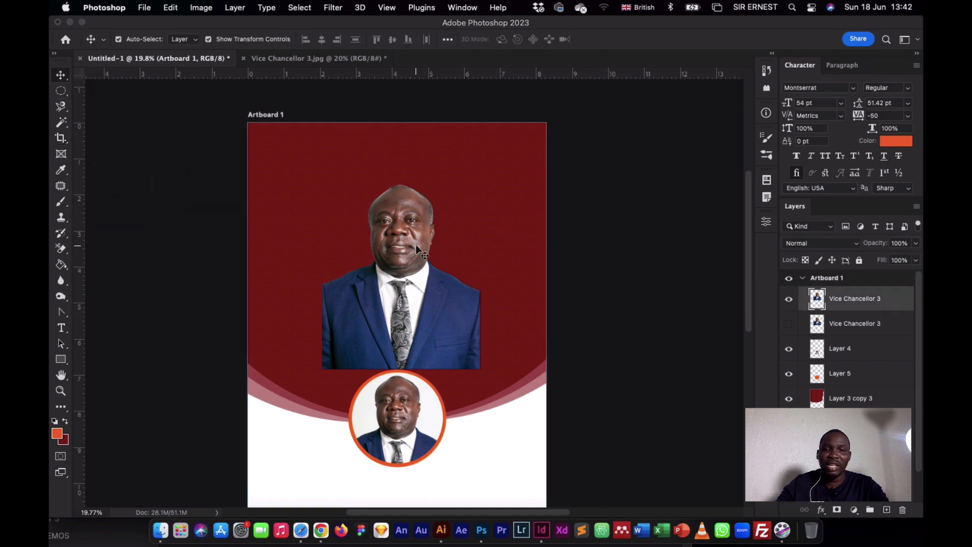
mouse_move(400, 223)
mouse_down()
mouse_move(375, 222)
mouse_move(390, 218)
mouse_up()
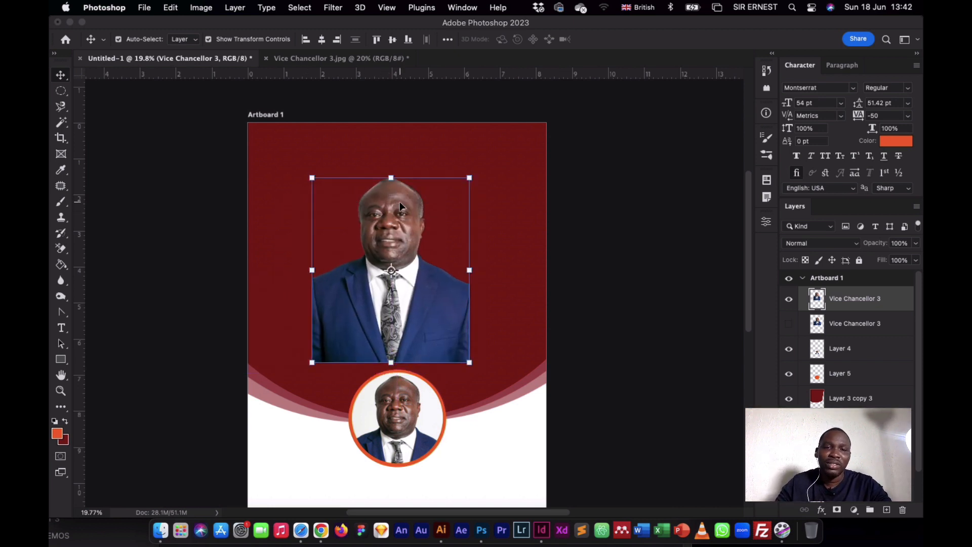
click(61, 139)
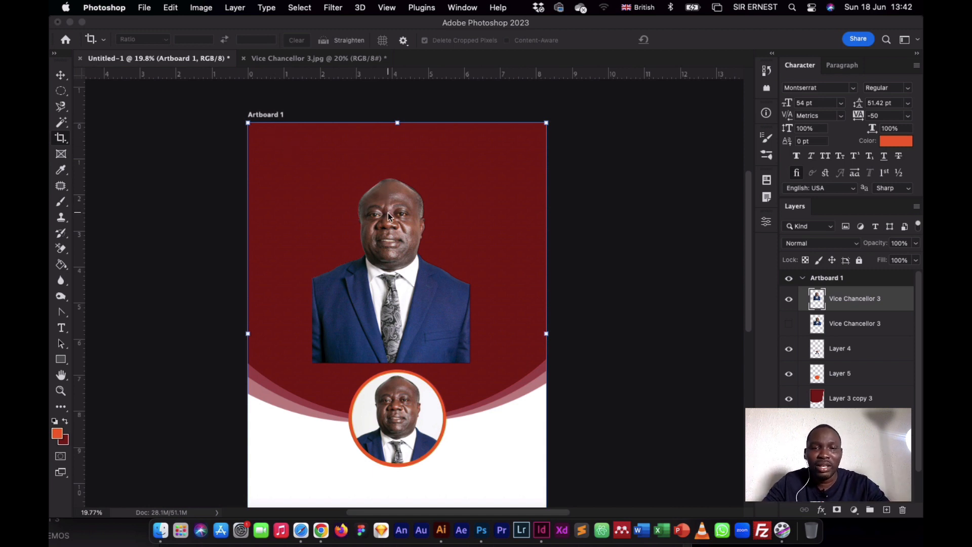
right_click(60, 138)
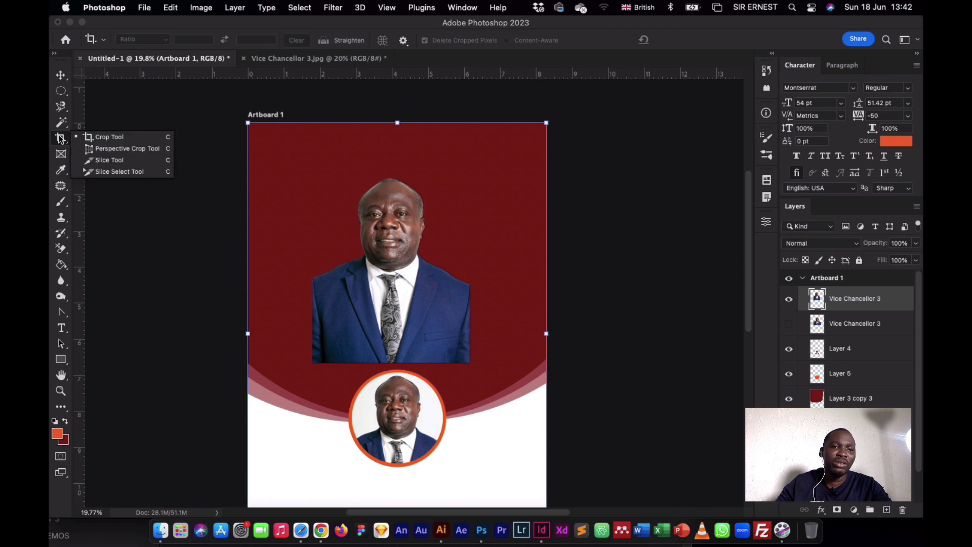
click(97, 137)
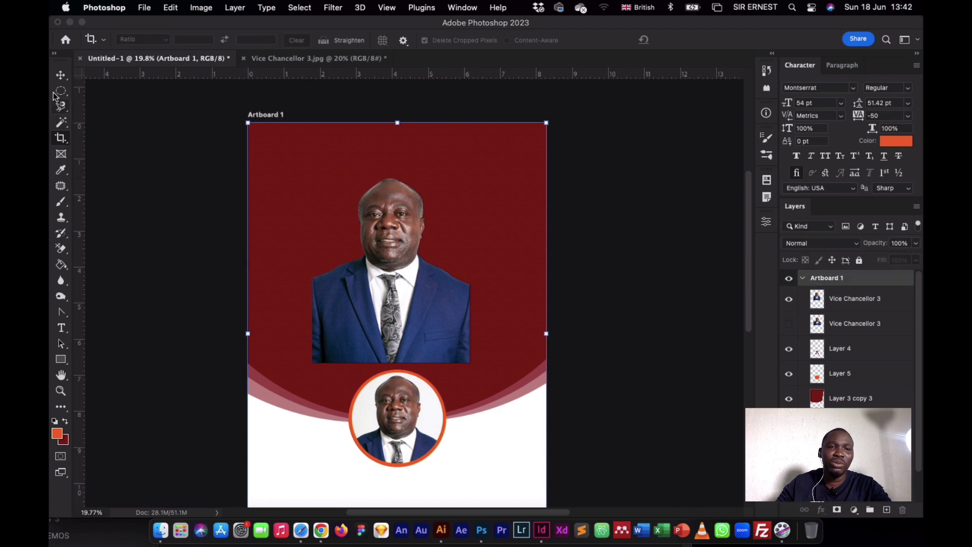
click(853, 303)
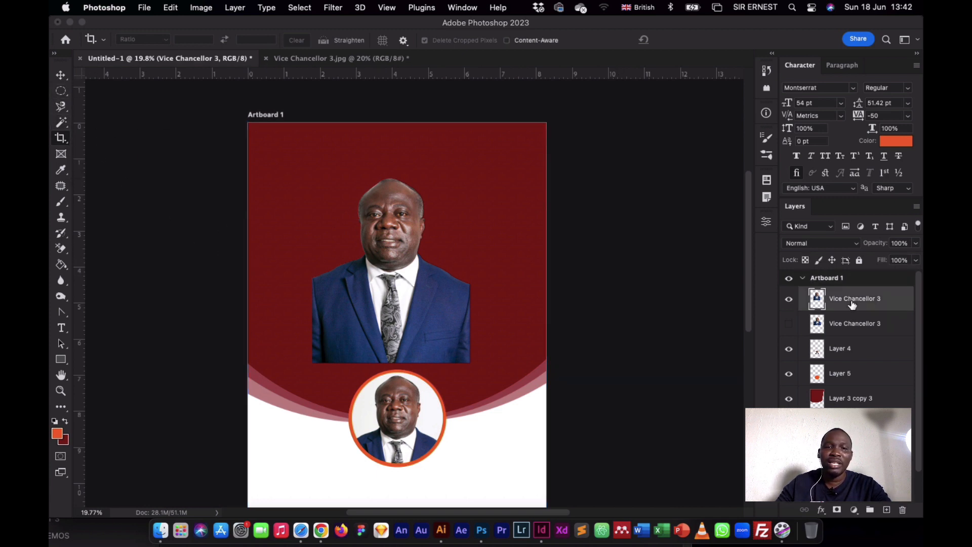
right_click(62, 138)
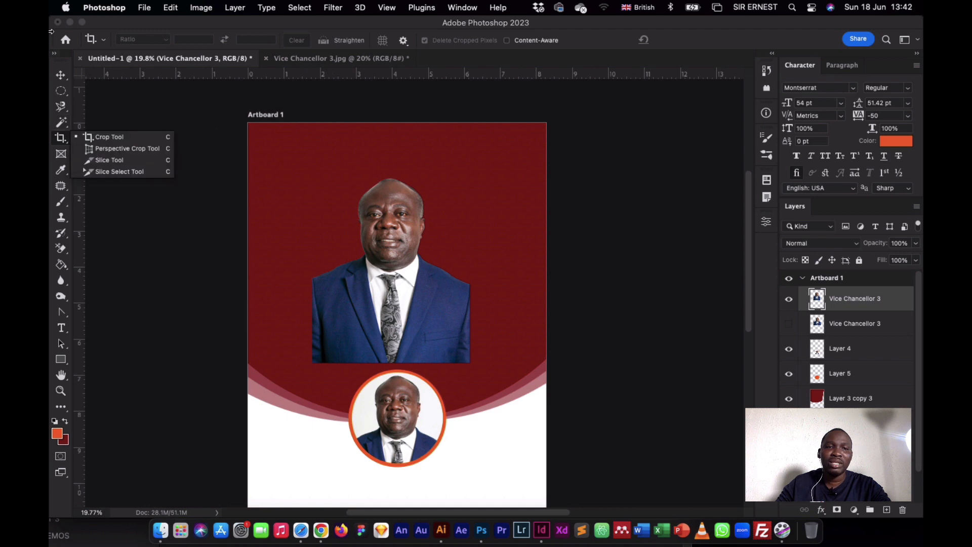
click(61, 74)
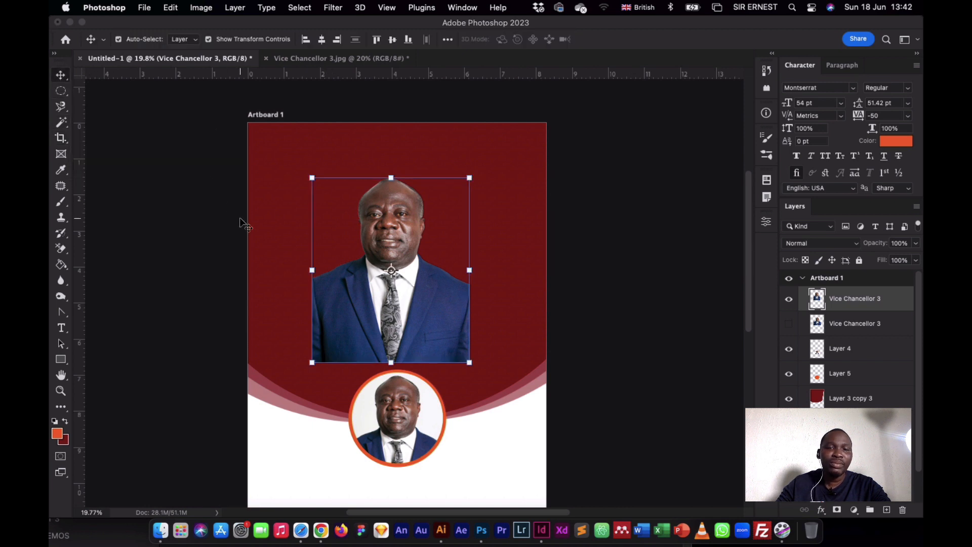
click(61, 139)
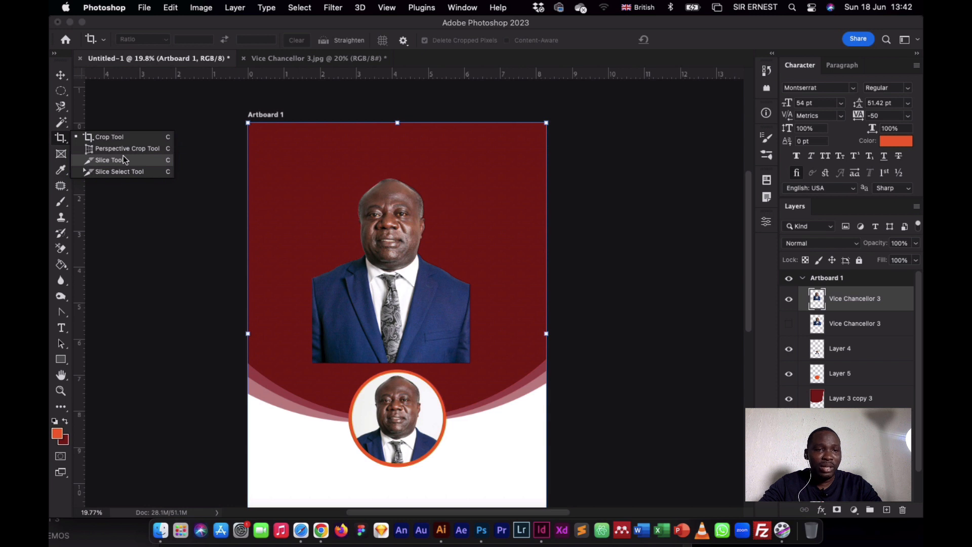
click(61, 142)
Try a rectangular frame around the man's head and chest with the Frame Tool, shift the framed picture, and undo both changes.
click(61, 155)
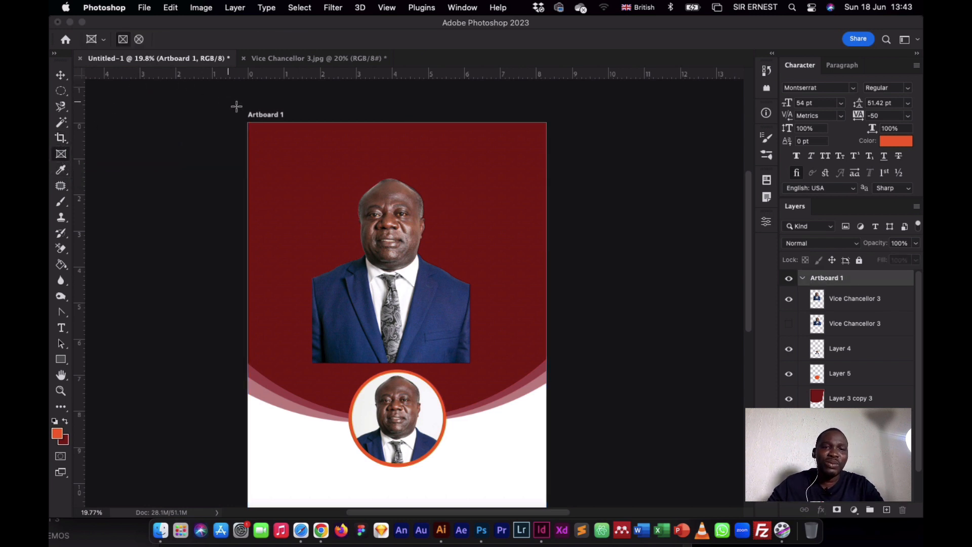
drag(342, 169, 443, 323)
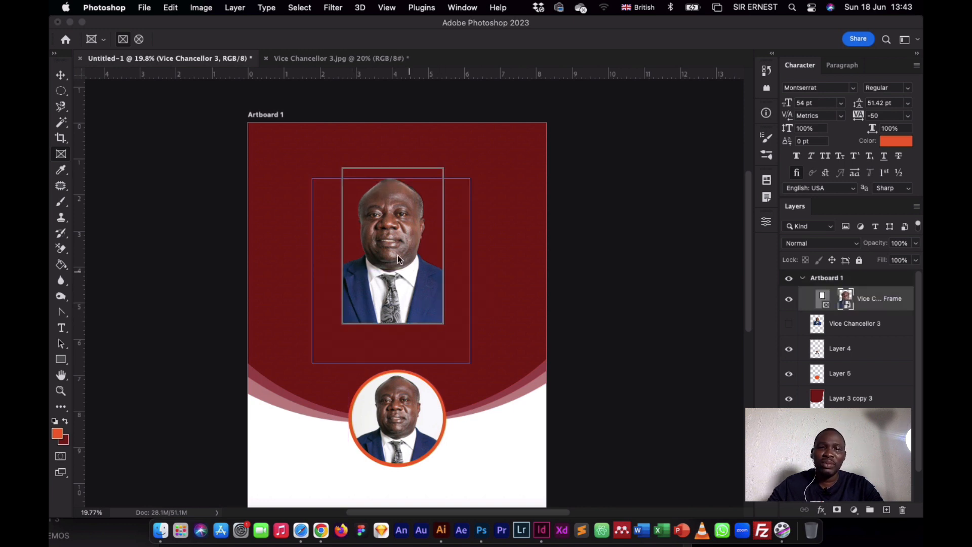
click(61, 75)
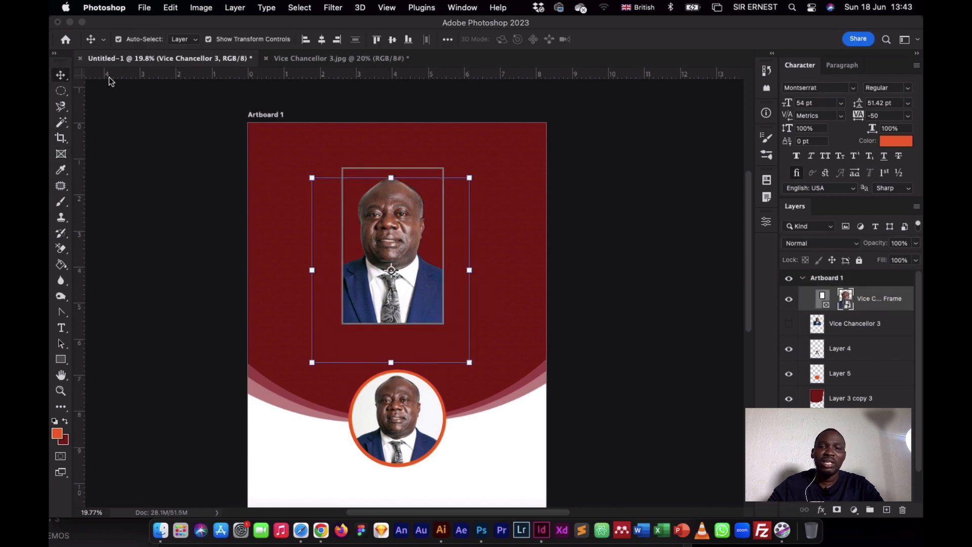
drag(397, 227, 377, 238)
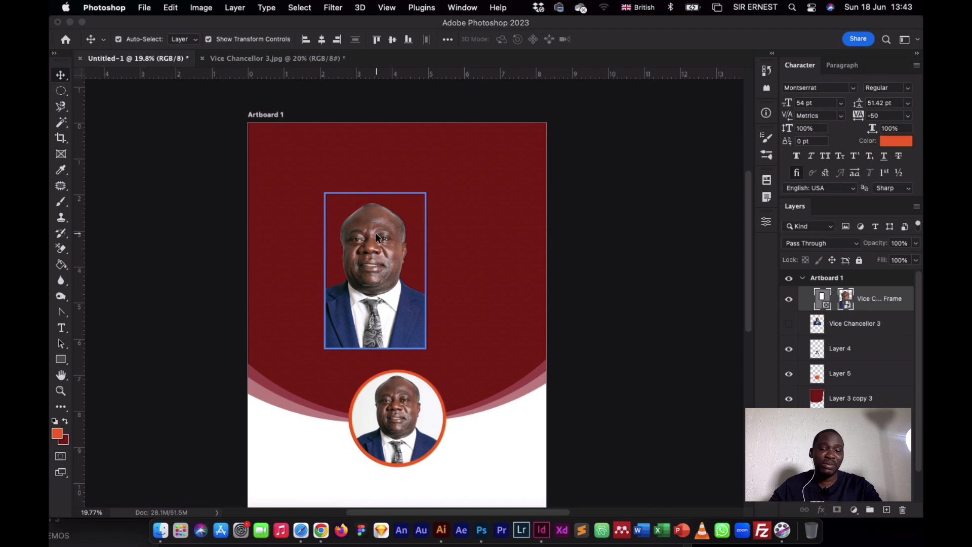
key(super+z)
click(376, 233)
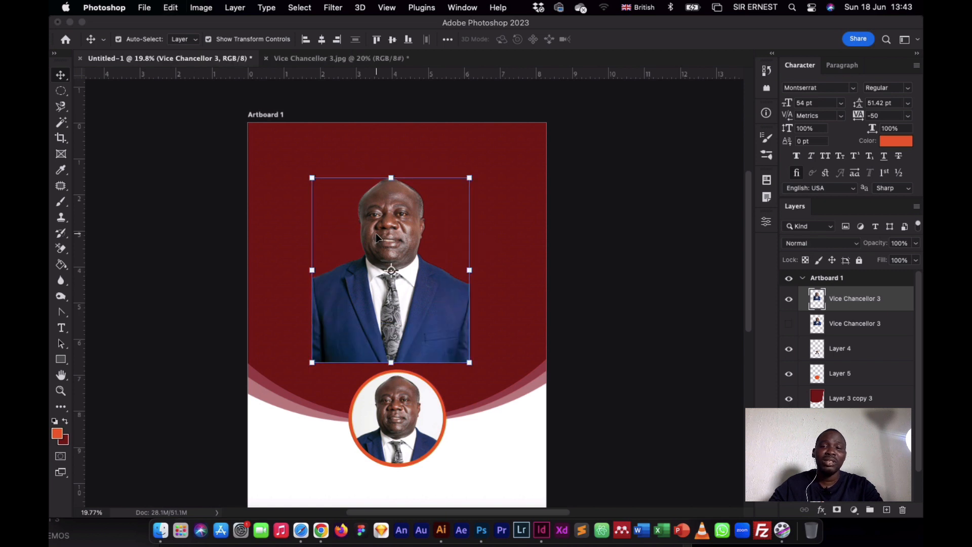
Mask the large cutout to head and chest with a rectangular frame, shift the photo slightly up-left inside it, and deselect.
click(54, 152)
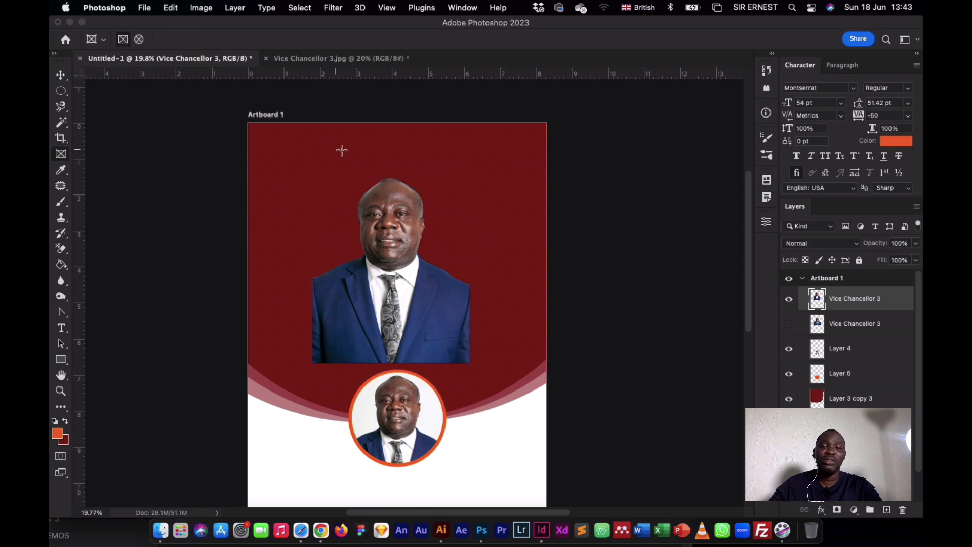
drag(334, 162, 443, 324)
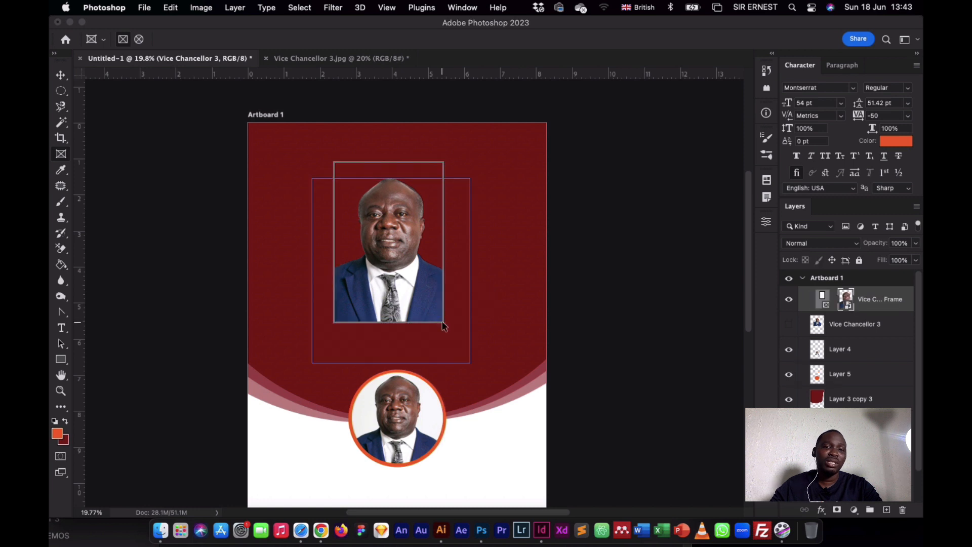
click(61, 75)
mouse_move(390, 197)
mouse_down()
mouse_move(390, 238)
mouse_move(382, 191)
mouse_up()
click(639, 256)
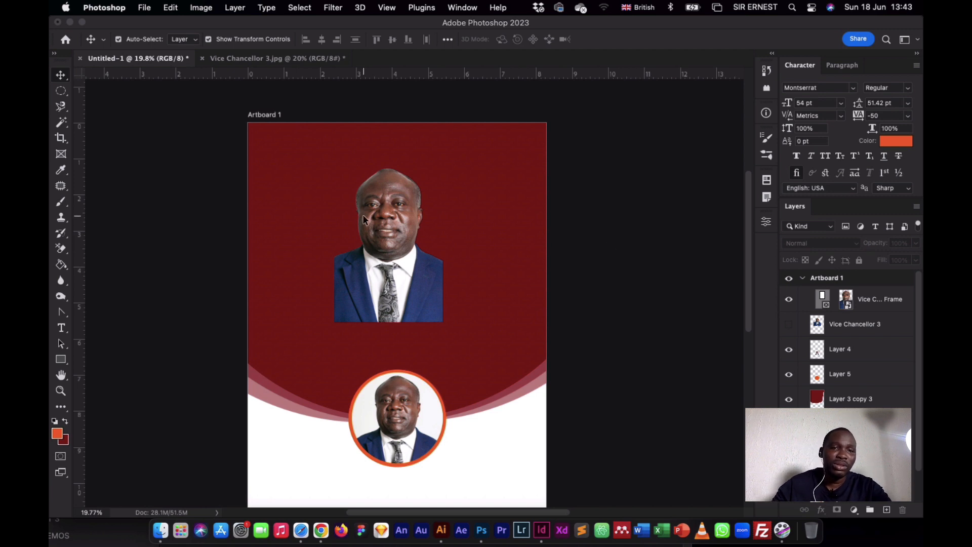
click(61, 154)
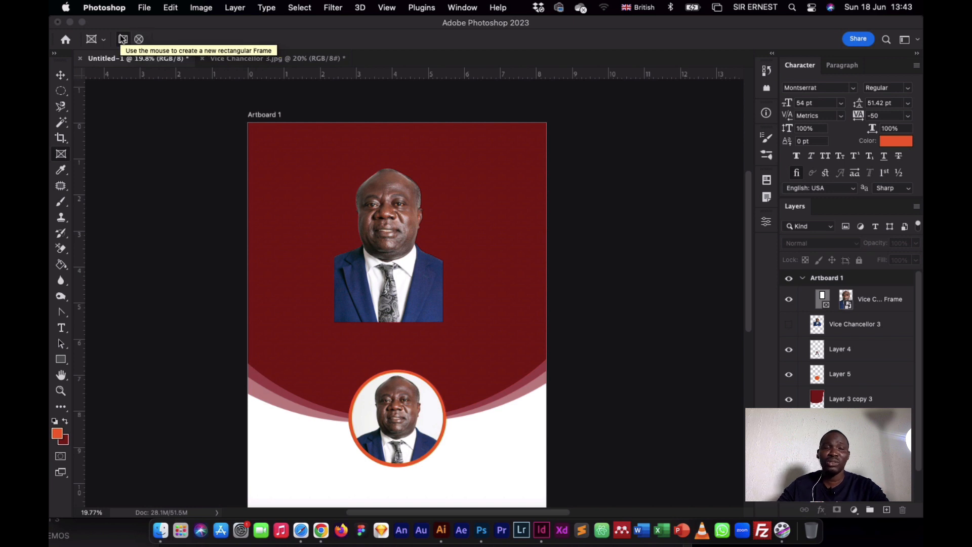
click(60, 75)
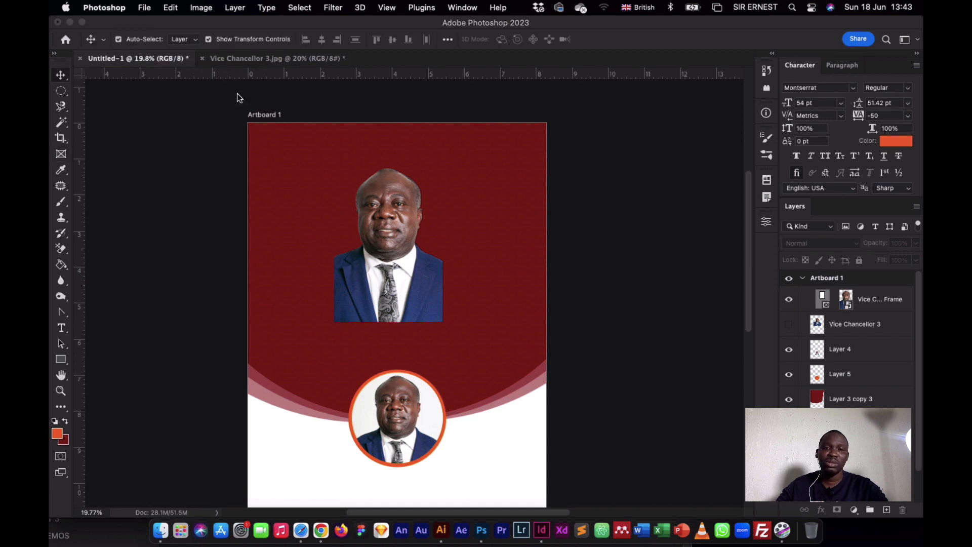
click(421, 208)
click(405, 203)
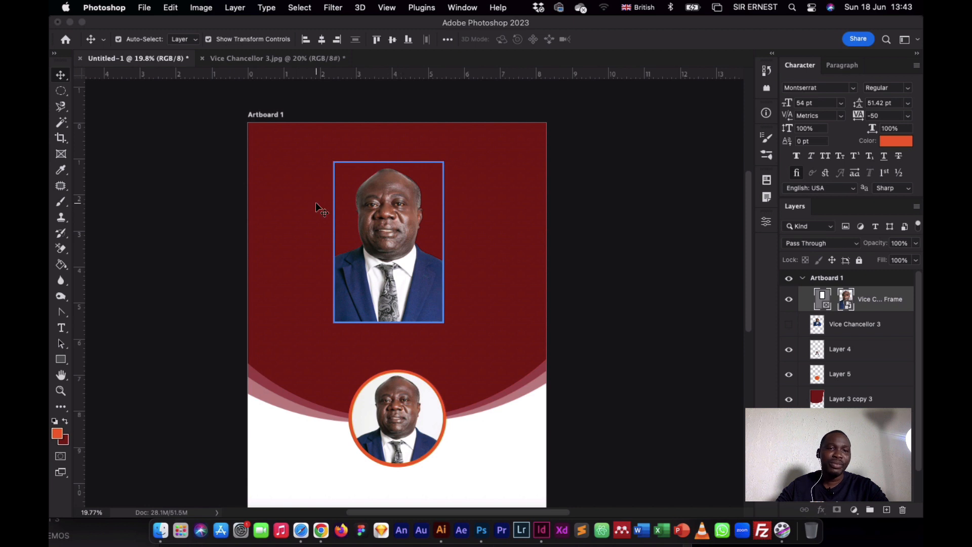
Sample the dark red background and the navy suit in the circular portrait as foreground colors with the Eyedropper Tool.
click(55, 171)
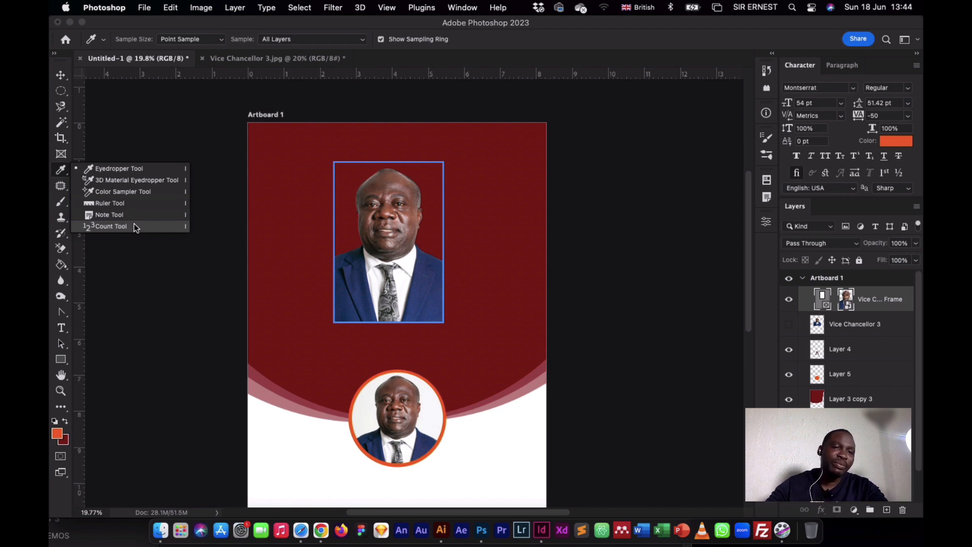
click(121, 169)
click(302, 175)
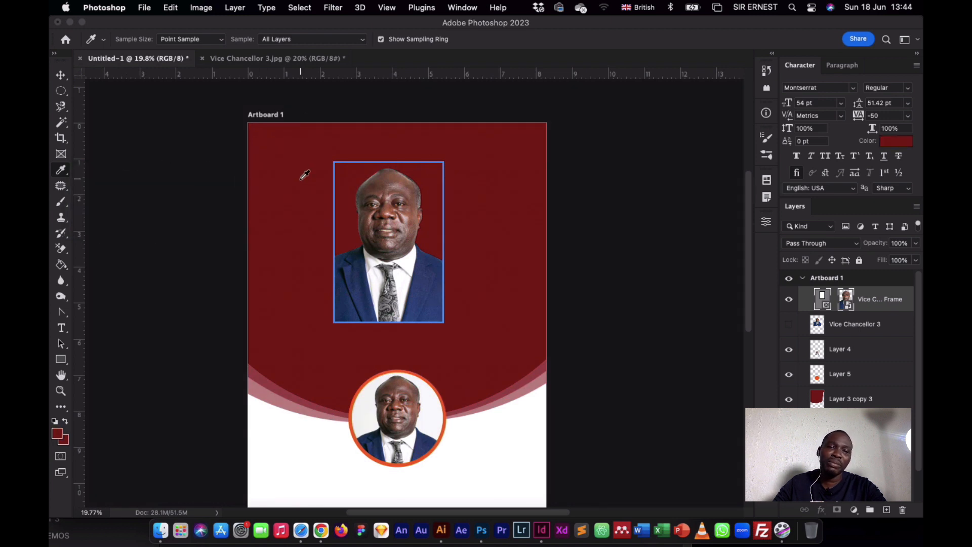
click(428, 443)
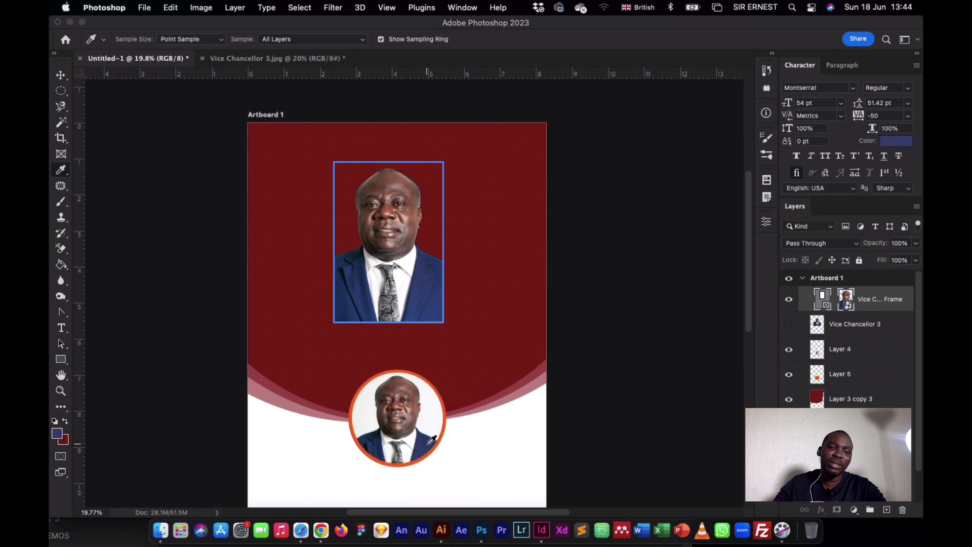
click(429, 443)
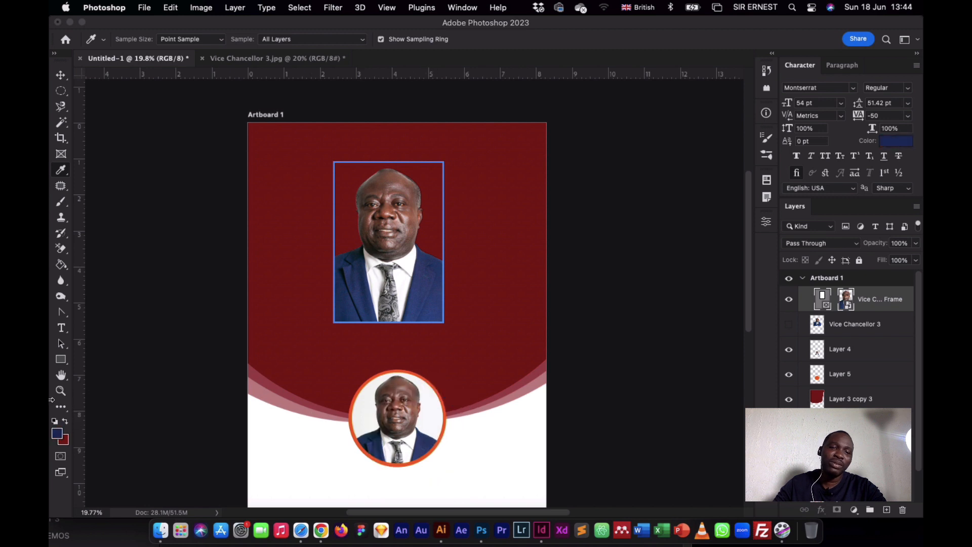
Sample the white shirt, grey tie and blue jacket of the framed photo with the Eyedropper, ending on the jacket's blue, and deselect the frame.
click(400, 292)
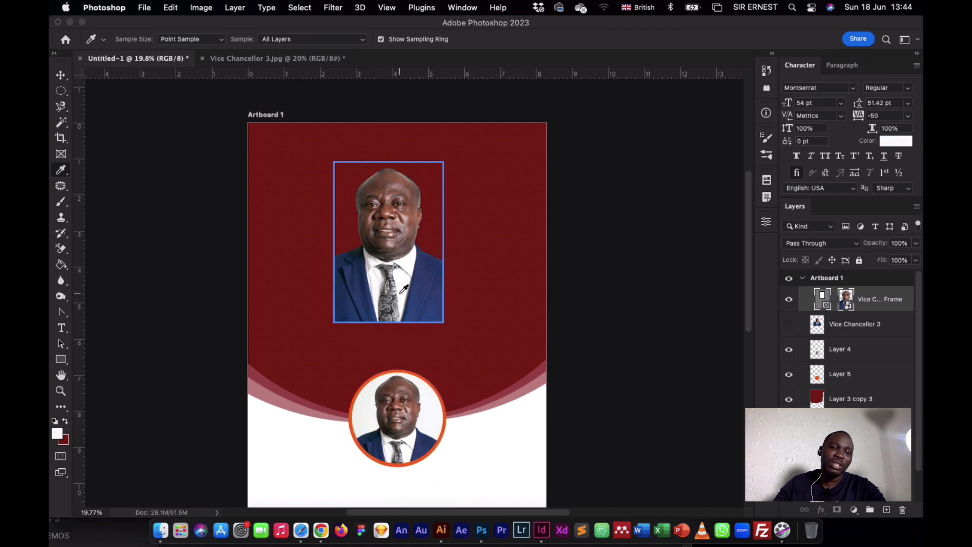
click(386, 299)
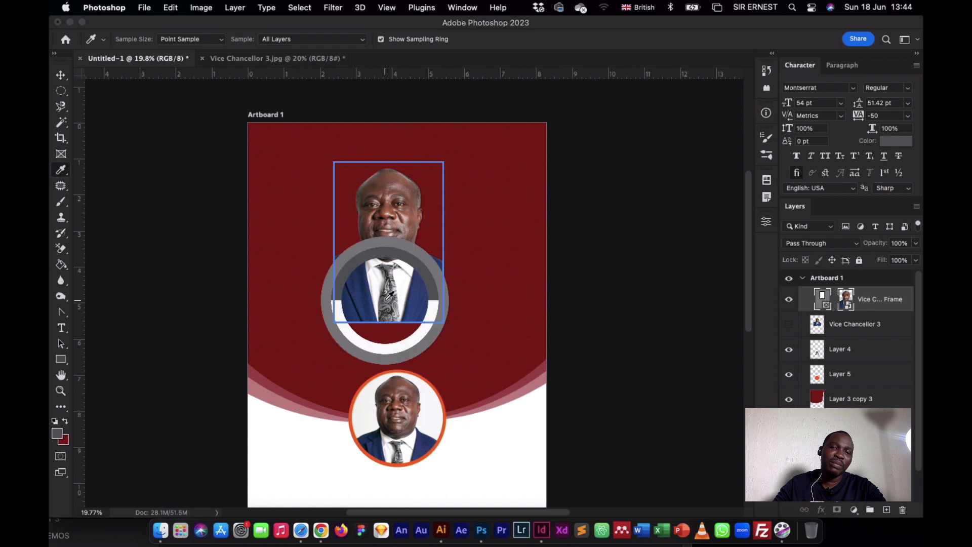
click(435, 283)
click(433, 285)
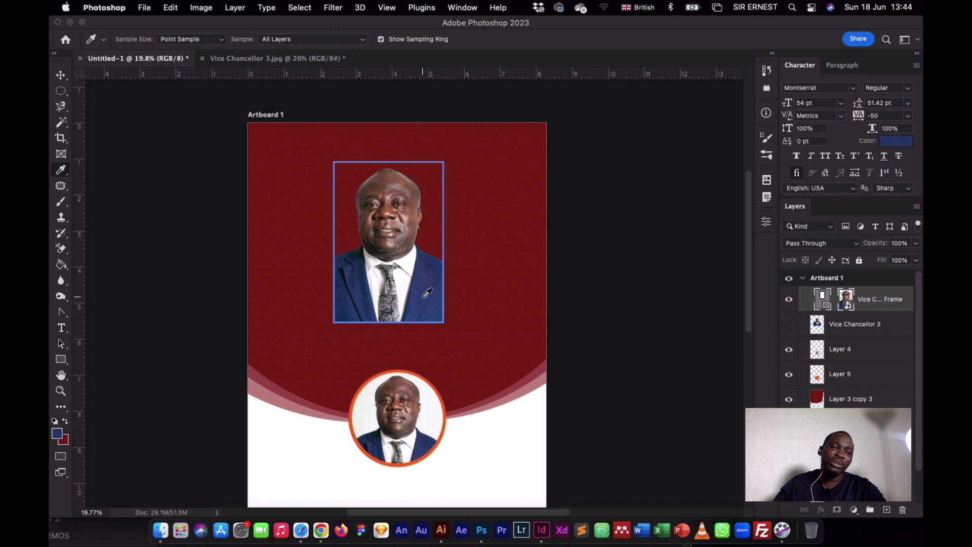
click(62, 73)
click(138, 161)
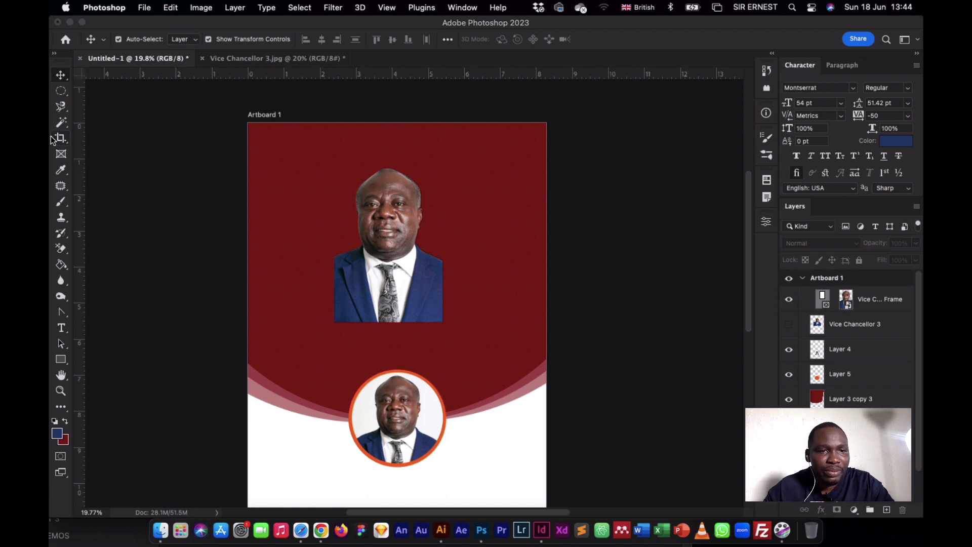
click(63, 171)
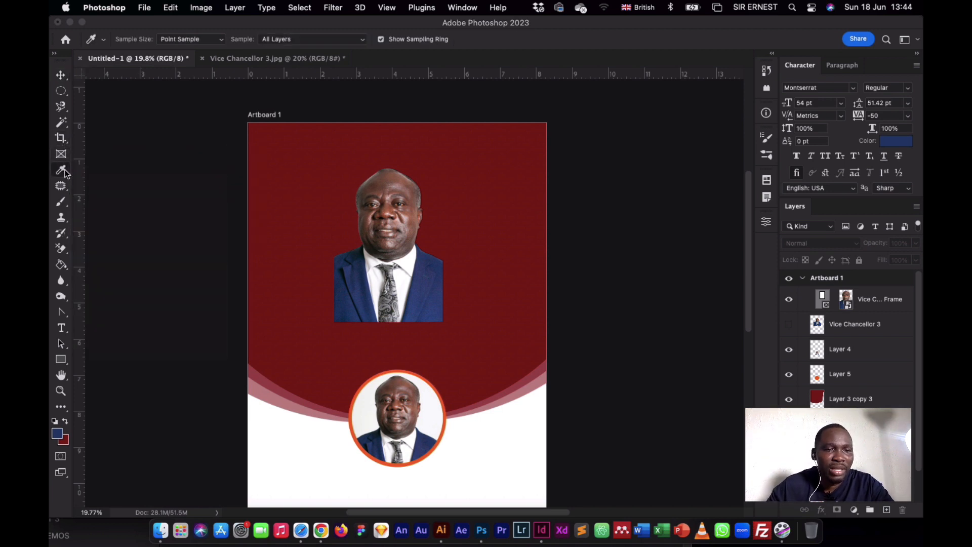
click(62, 187)
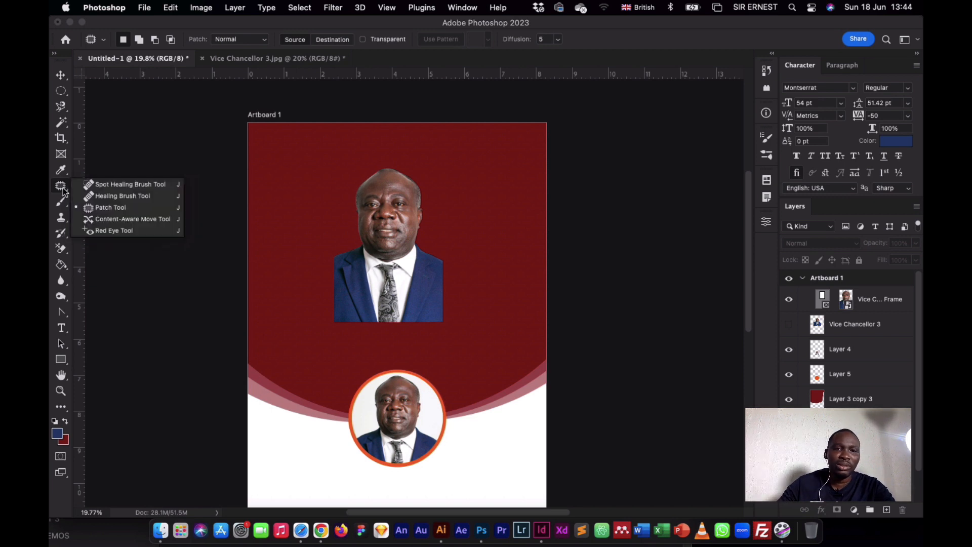
click(61, 75)
Close the Vice Chancellor 3.jpg document without saving its changes.
key(super+minus)
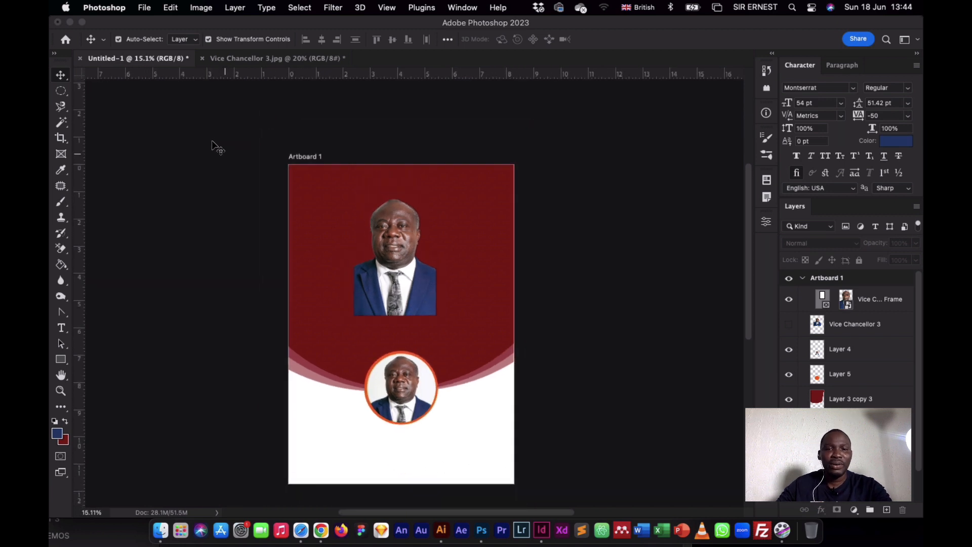
key(super+minus)
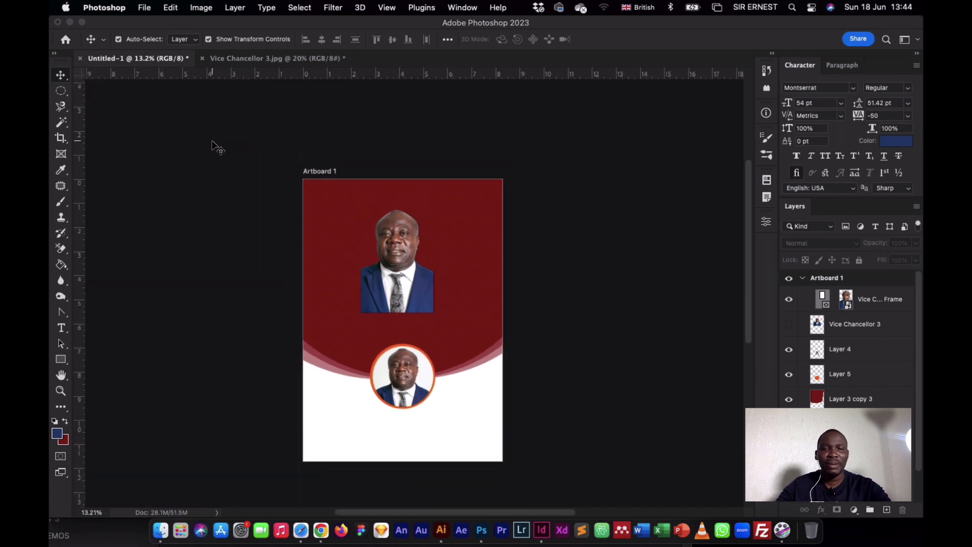
click(203, 59)
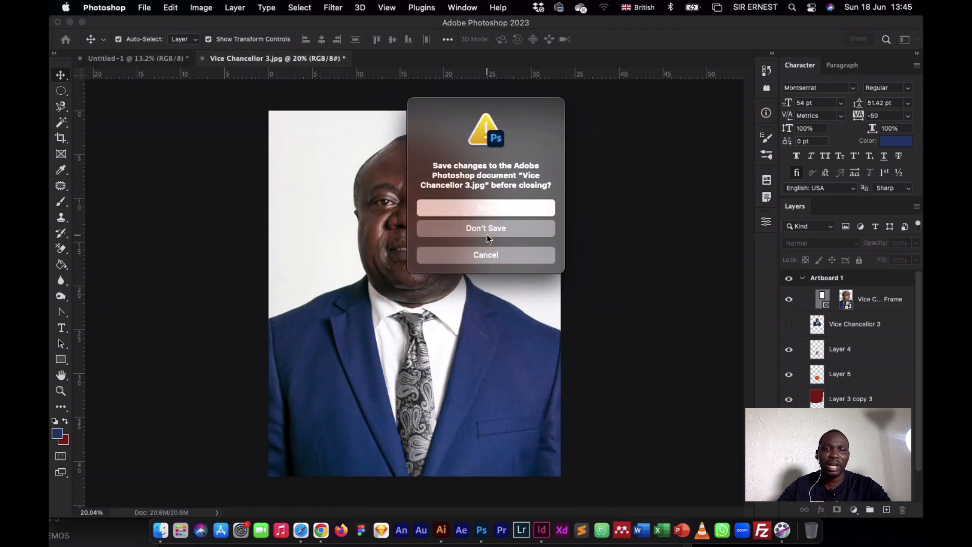
click(487, 235)
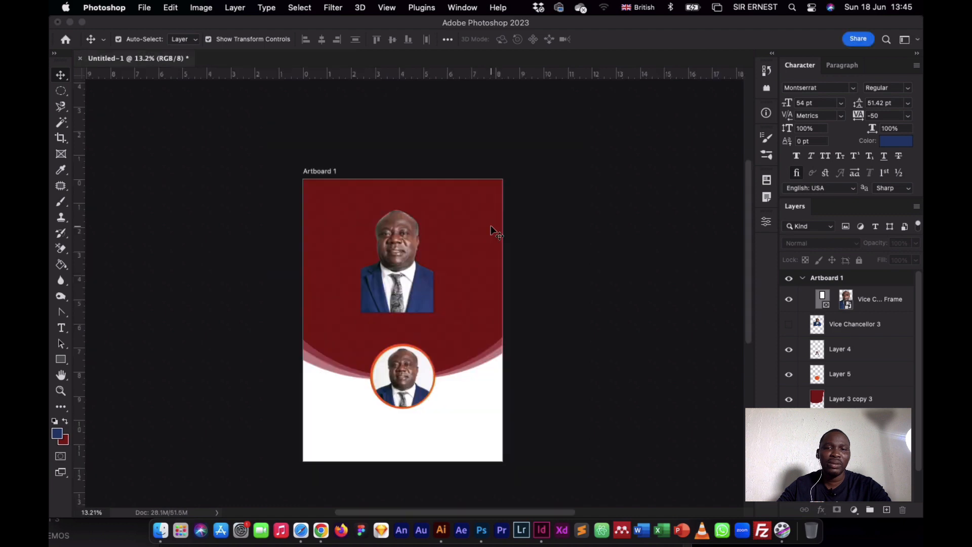
Switch to Finder, open the Pictures folder and look through its photos for one suitable for retouching.
click(166, 532)
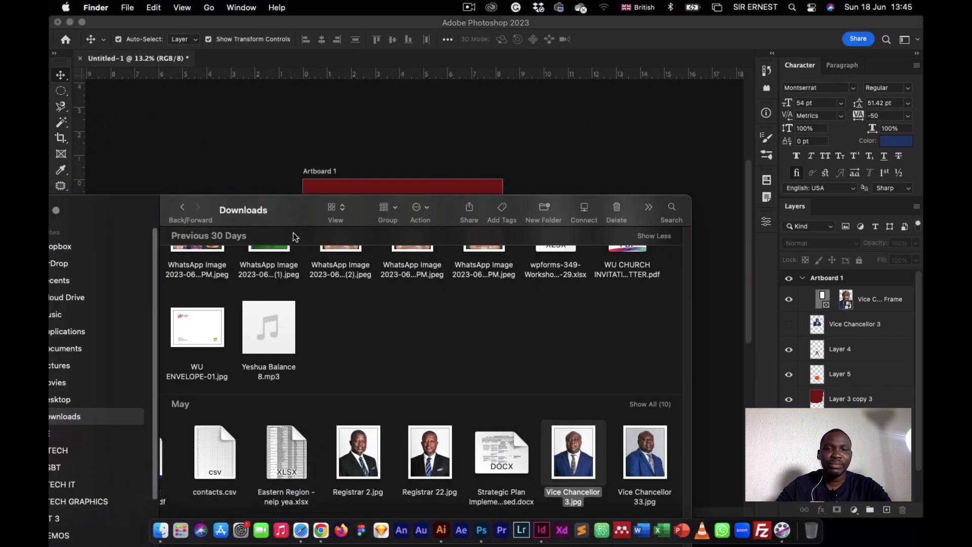
drag(298, 223, 379, 112)
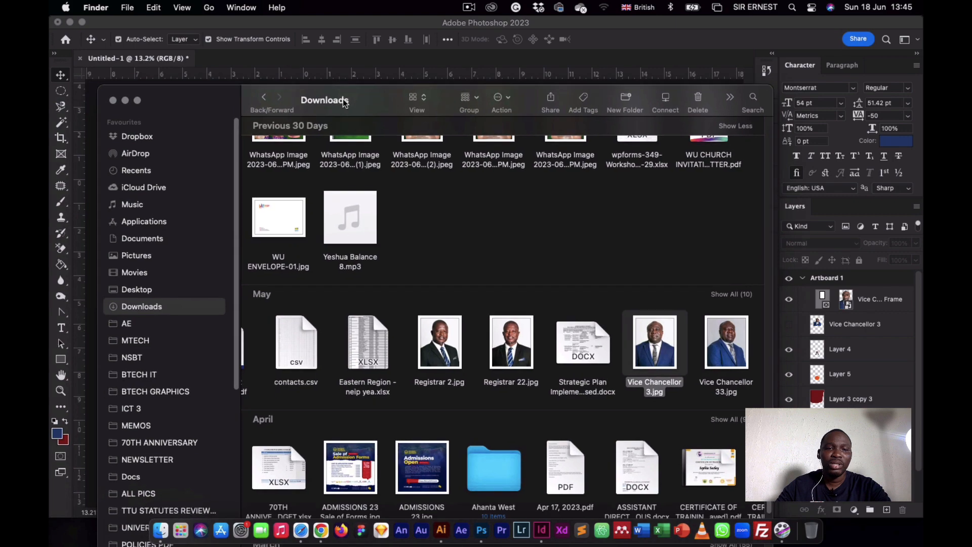
click(181, 256)
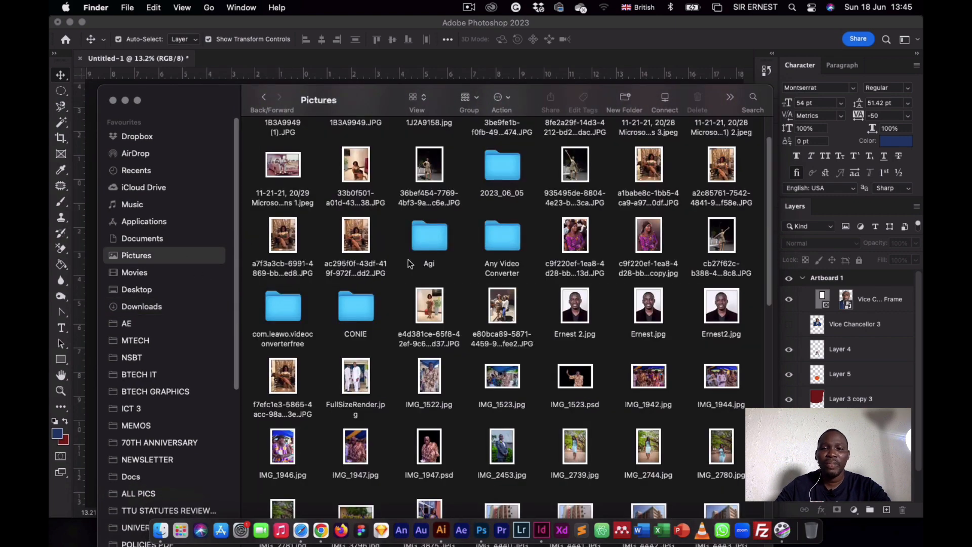
scroll(410, 264, down, 5)
scroll(410, 264, up, 4)
scroll(410, 264, down, 3)
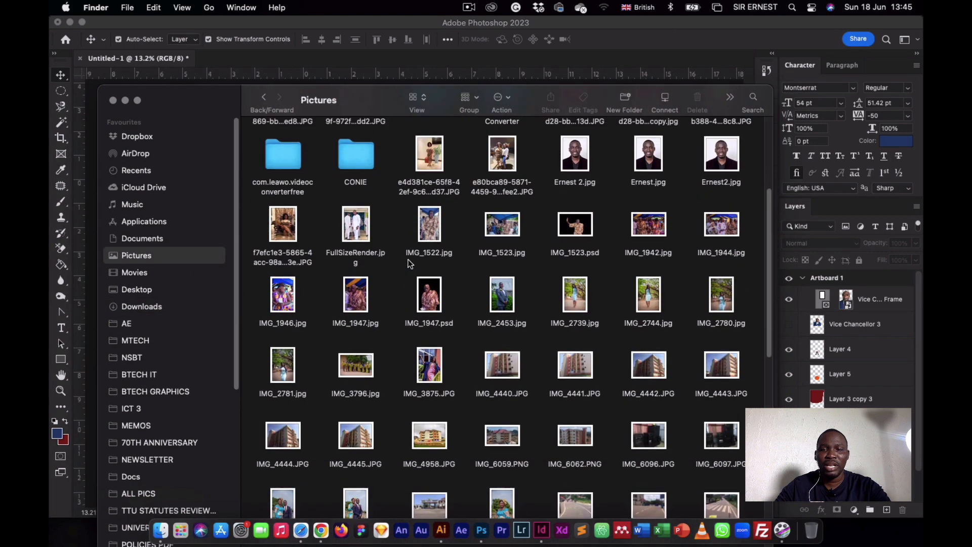
scroll(410, 263, down, 10)
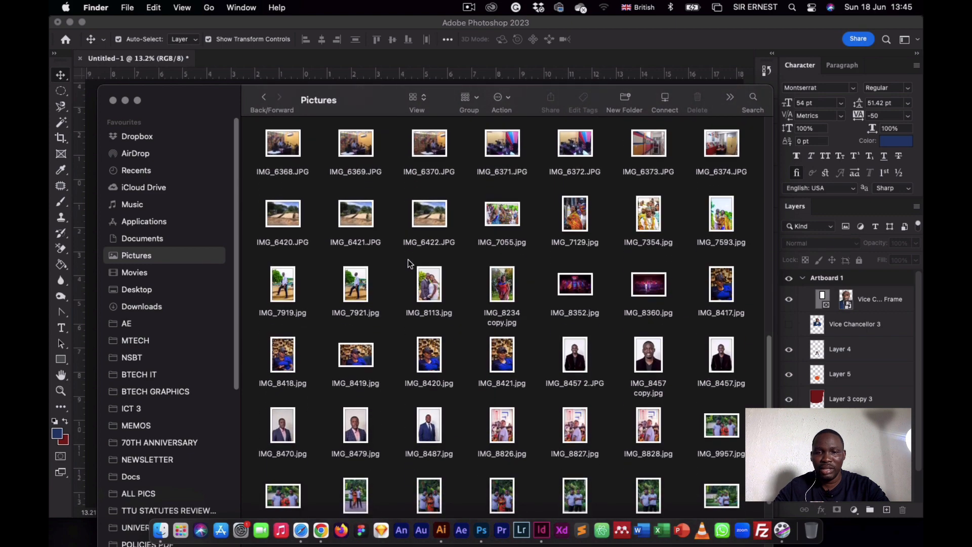
scroll(410, 264, down, 3)
Preview IMG_8419.jpg and open it in Photoshop as a separate document beside the flyer.
click(365, 256)
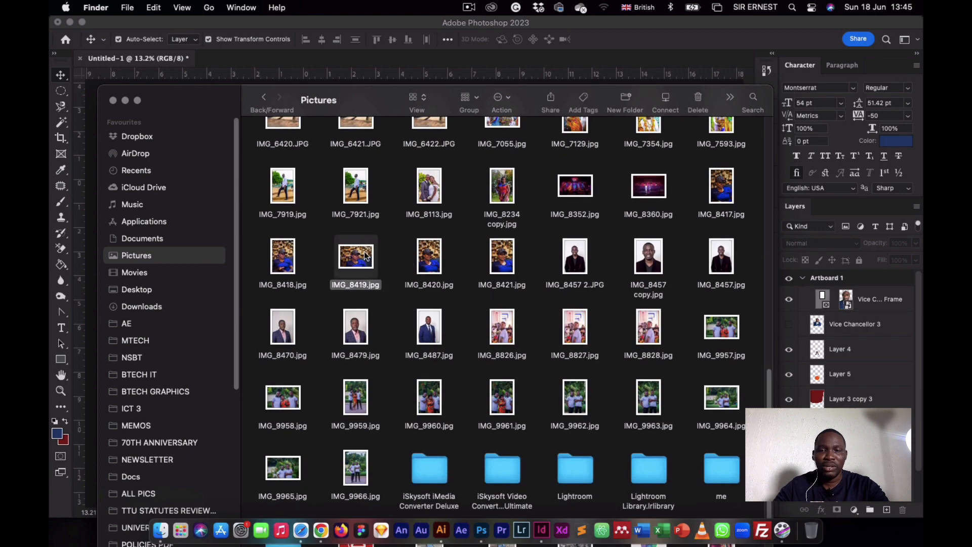
key(space)
key(space)
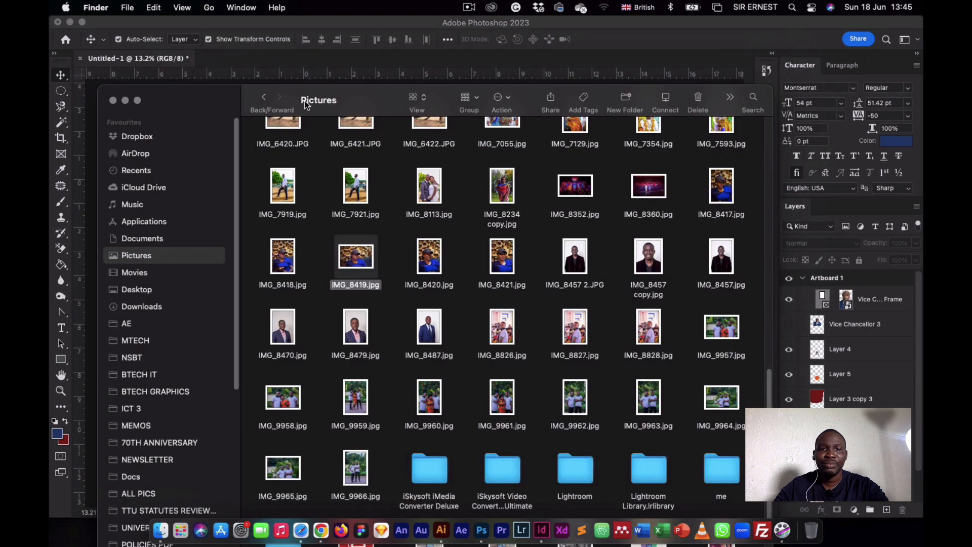
drag(353, 98, 334, 177)
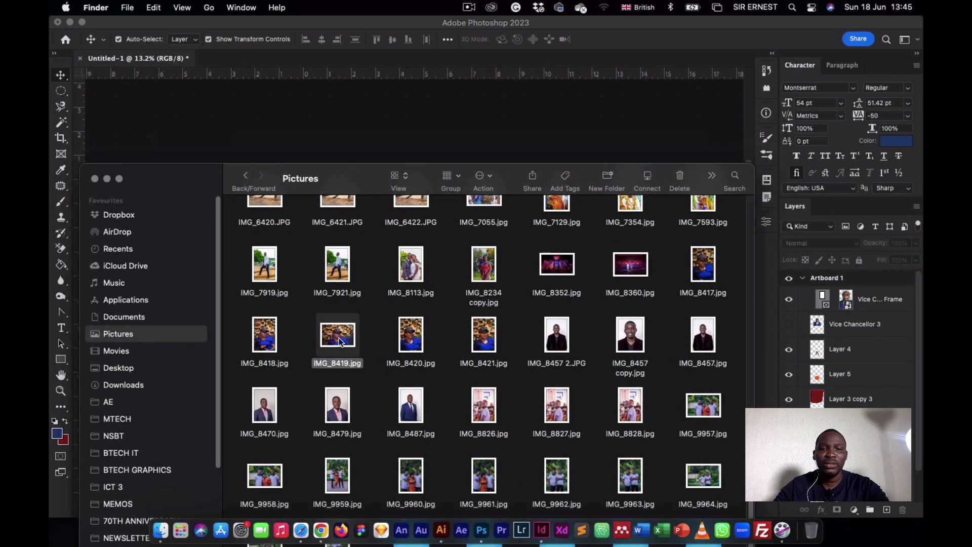
drag(339, 341, 327, 53)
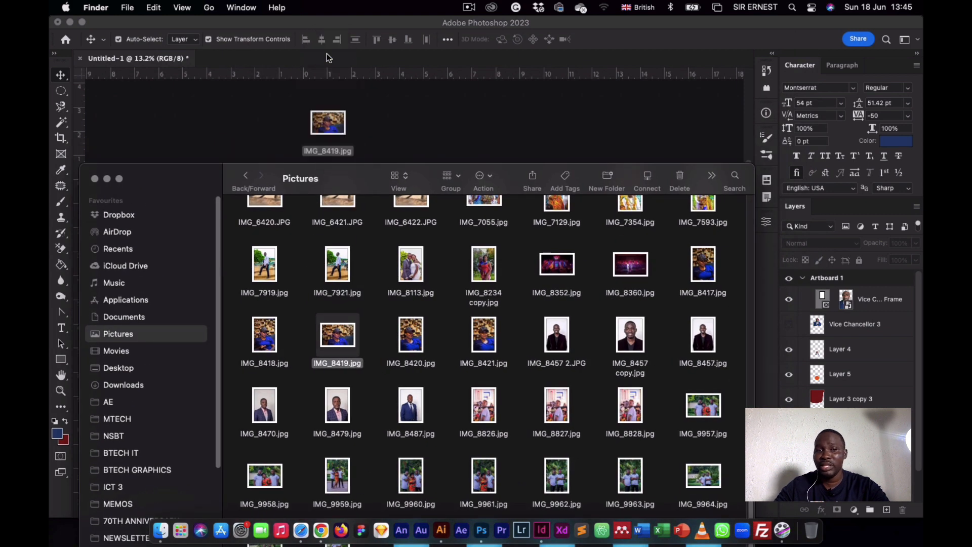
click(327, 53)
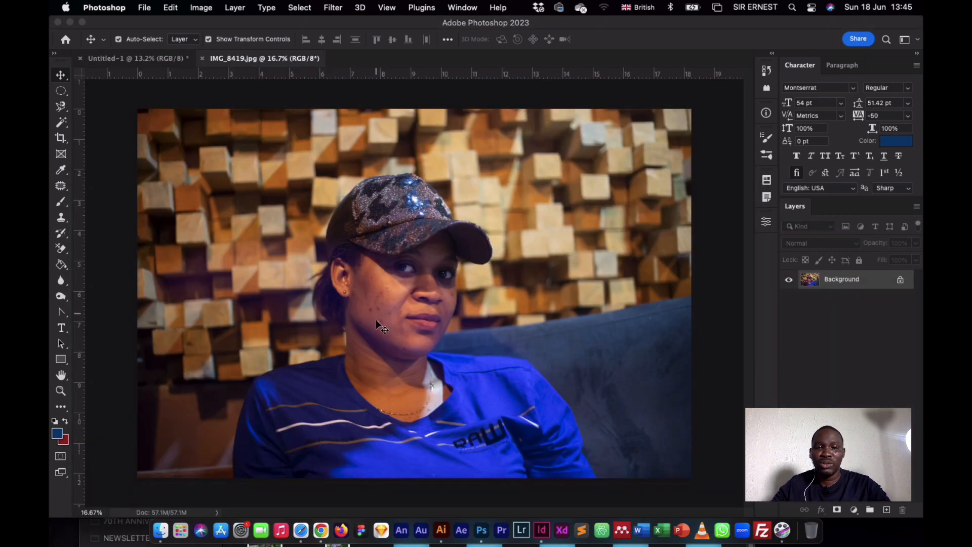
Choose the Spot Healing Brush for the blemishes on the woman's face and unlock the photo's background layer.
scroll(379, 333, up, 3)
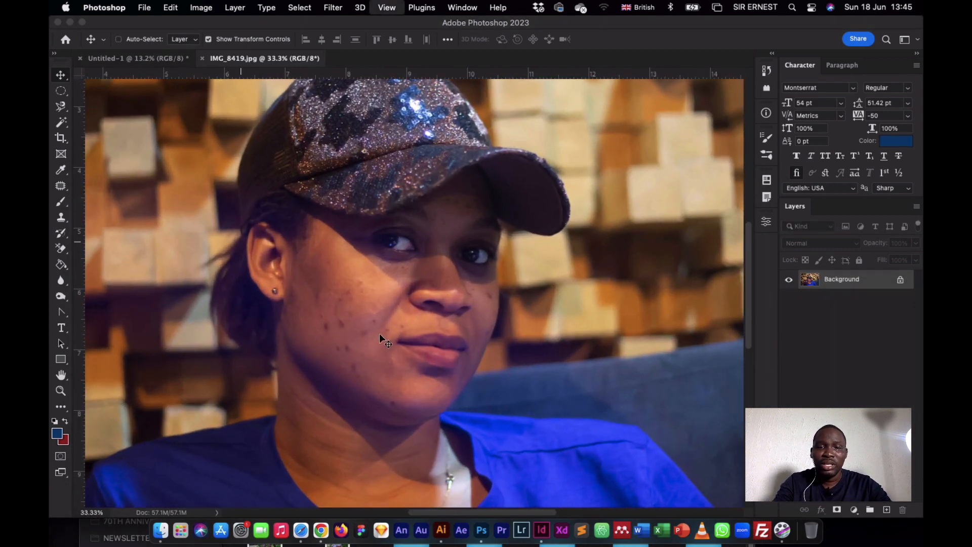
scroll(379, 333, down, 3)
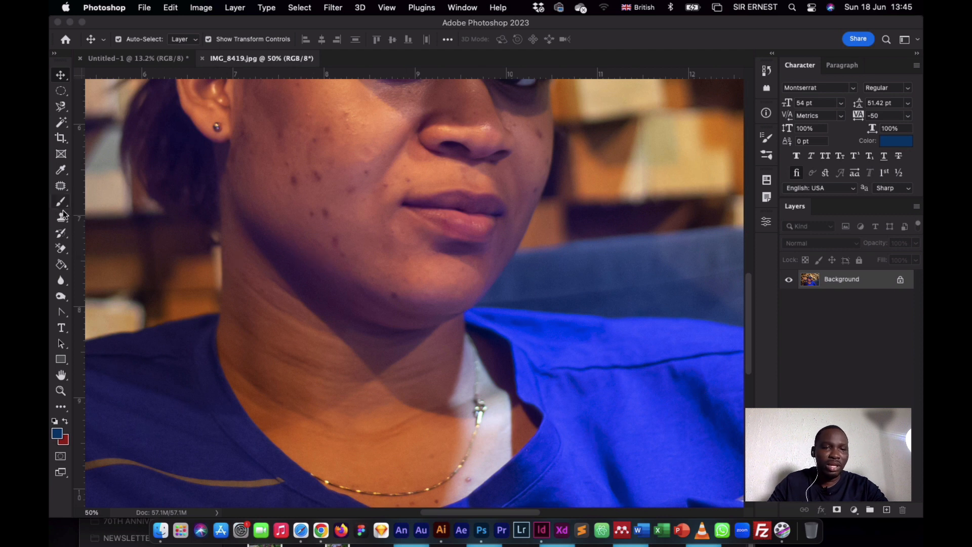
click(61, 187)
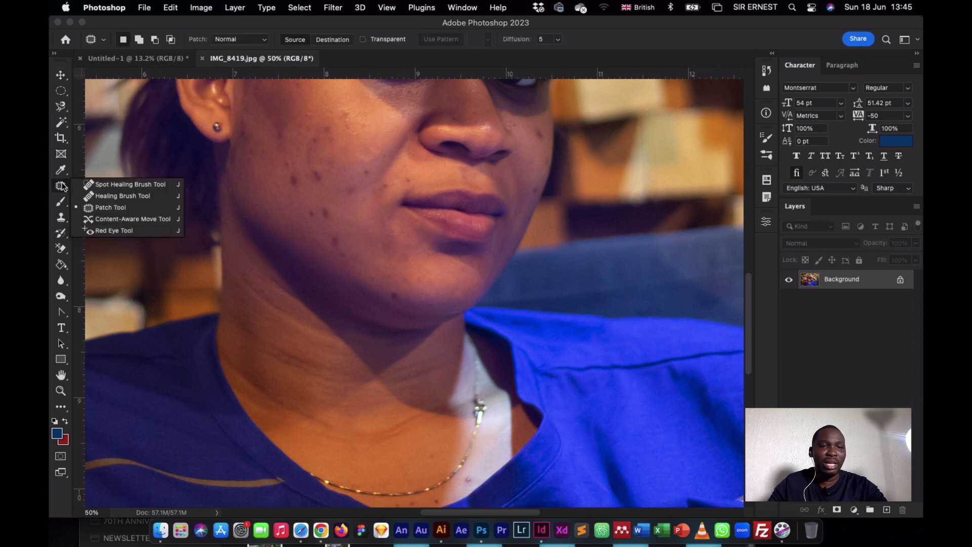
click(126, 184)
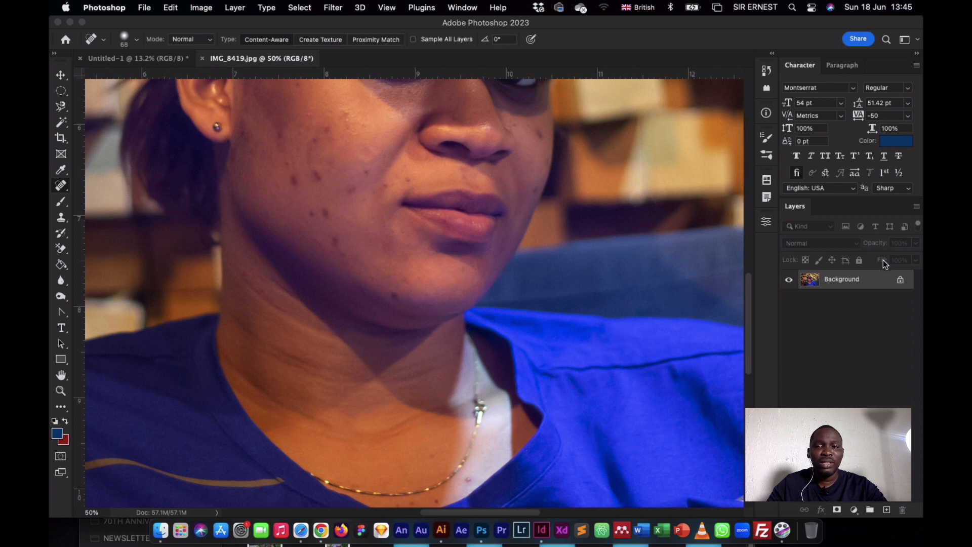
click(897, 279)
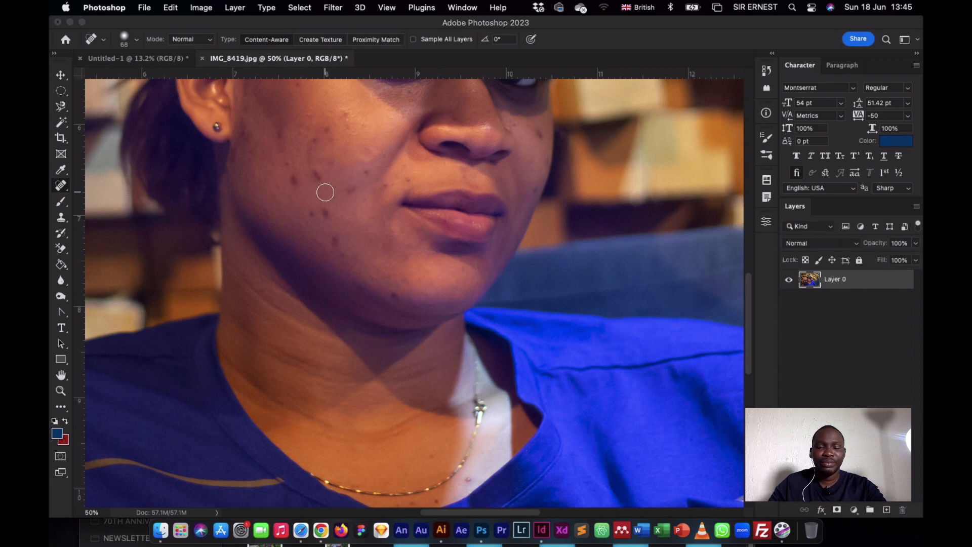
Set the Spot Healing Brush to a size of 47 px, 16% hardness and 45% spacing for the cheek blemishes.
key(super+equal)
key(super+equal)
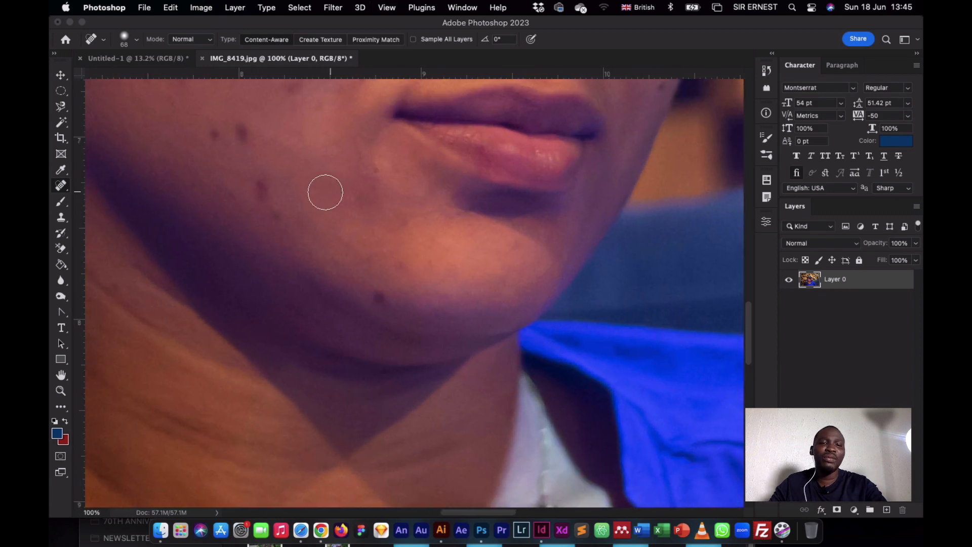
scroll(325, 193, up, 3)
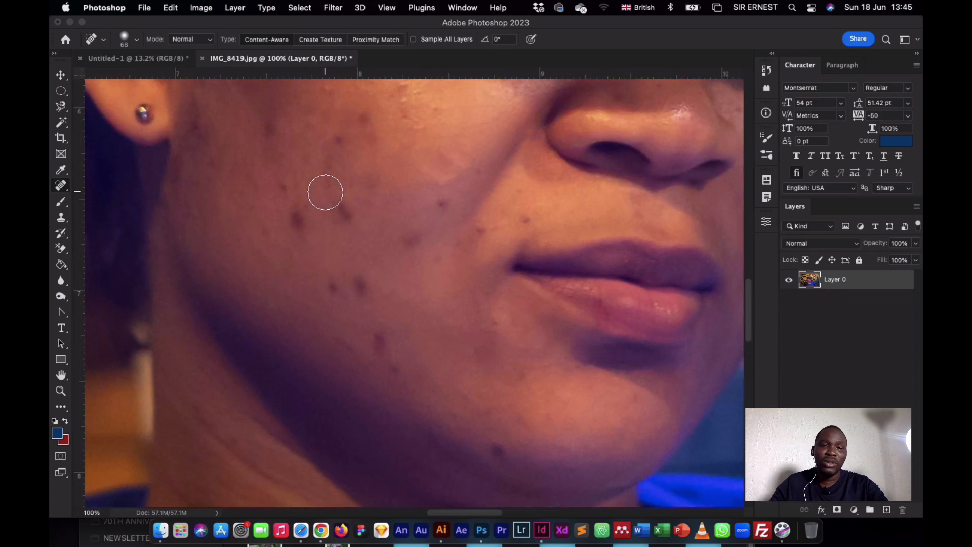
right_click(395, 169)
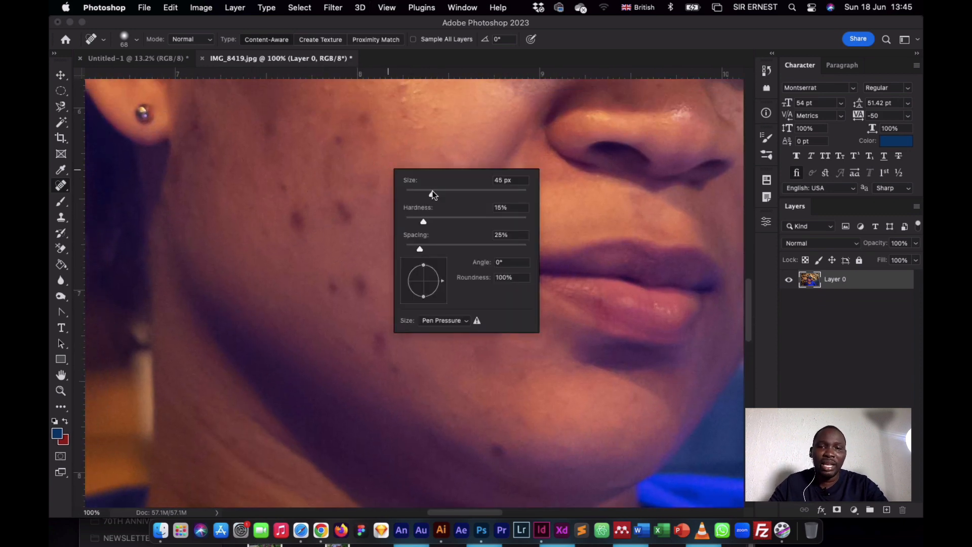
mouse_move(432, 191)
mouse_down()
mouse_move(418, 191)
mouse_move(430, 192)
mouse_move(422, 221)
mouse_move(463, 224)
mouse_up()
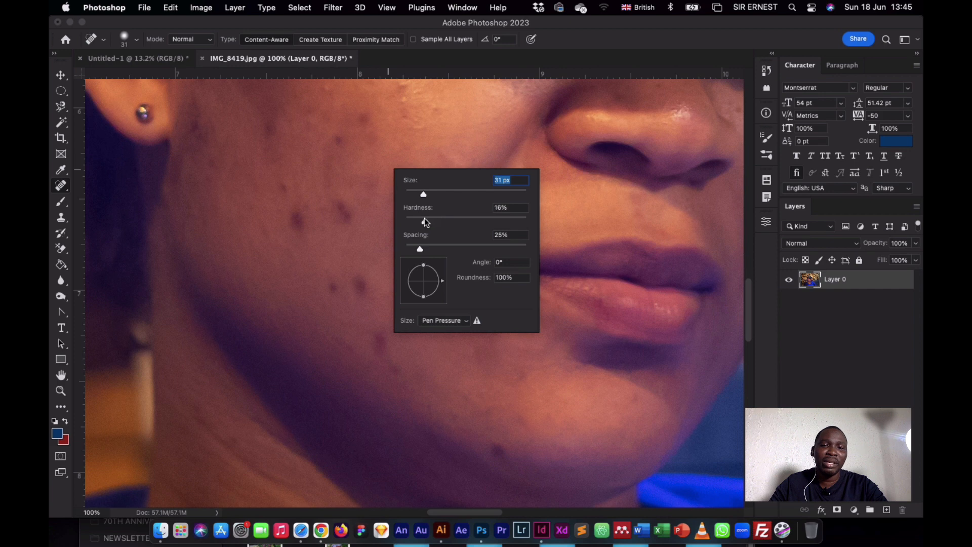
click(424, 219)
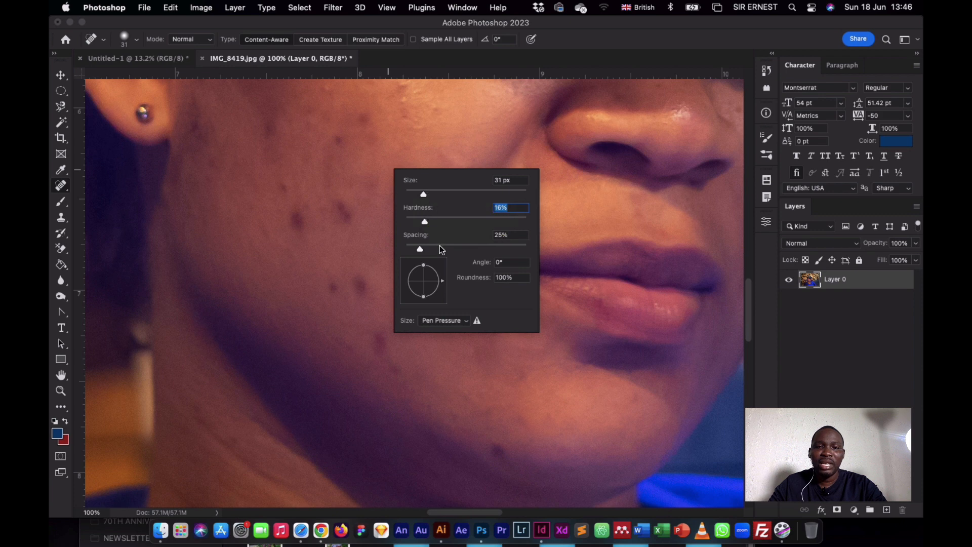
drag(443, 245, 442, 245)
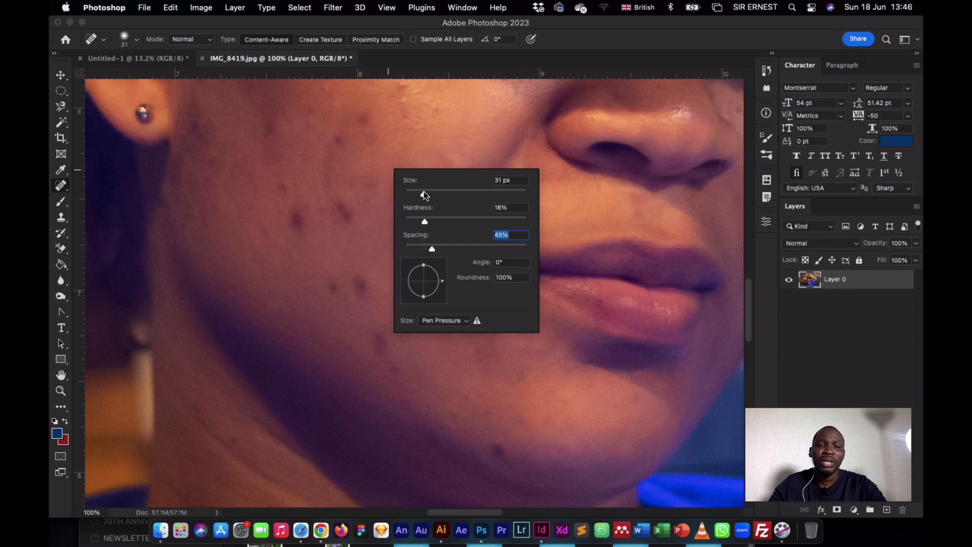
drag(429, 194, 433, 194)
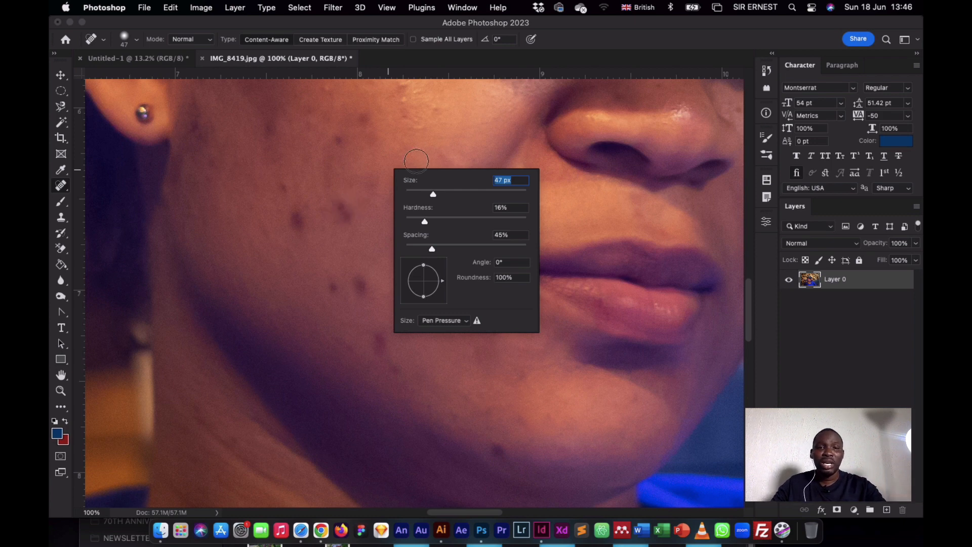
click(416, 161)
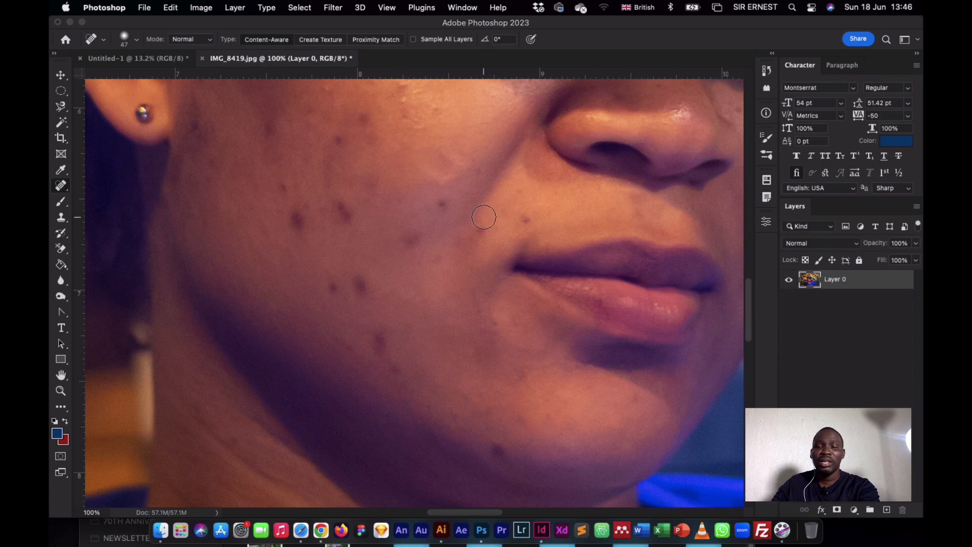
Enlarge and shrink the Spot Healing Brush several times over the cheek, ending at a size of 60 px.
key(bracketright)
key(bracketright)
key(bracketright)
key(bracketright)
key(bracketright)
key(bracketright)
key(bracketright)
key(bracketright)
key(bracketleft)
key(bracketleft)
key(bracketleft)
key(bracketleft)
key(bracketleft)
key(bracketleft)
key(bracketleft)
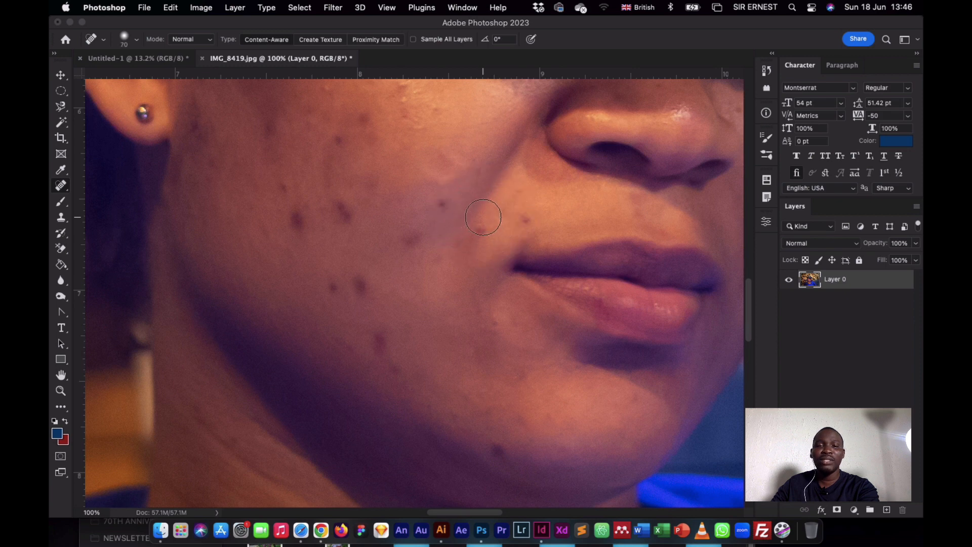
key(bracketright)
key(bracketright)
key(bracketright)
key(bracketright)
key(bracketright)
key(bracketright)
key(bracketright)
key(bracketleft)
key(bracketleft)
key(bracketleft)
key(bracketleft)
key(bracketleft)
Heal the small marks near the corner of the mouth and the pair of dark spots on the lower cheek.
mouse_move(480, 227)
mouse_down()
mouse_move(526, 220)
mouse_move(521, 196)
mouse_up()
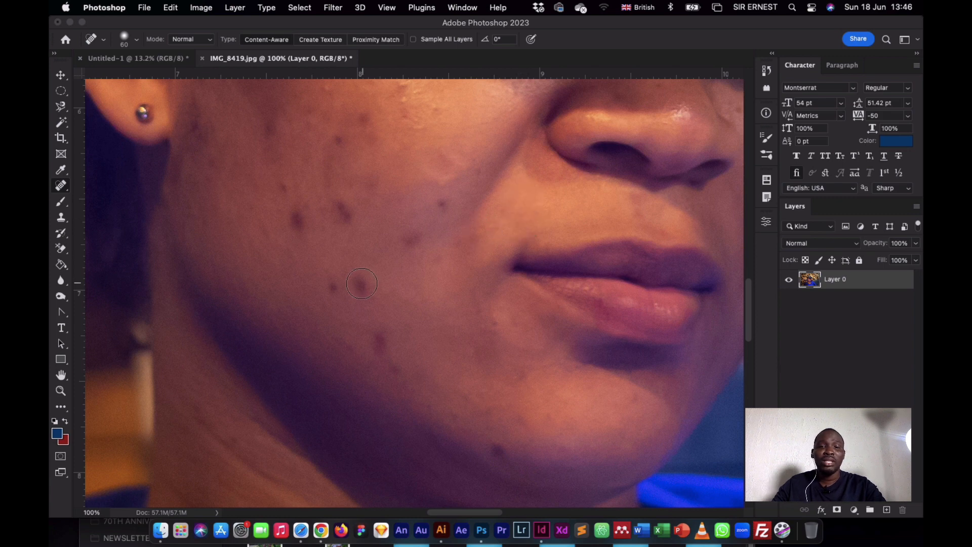
mouse_move(355, 282)
mouse_down()
mouse_move(360, 292)
mouse_move(327, 280)
mouse_up()
click(328, 278)
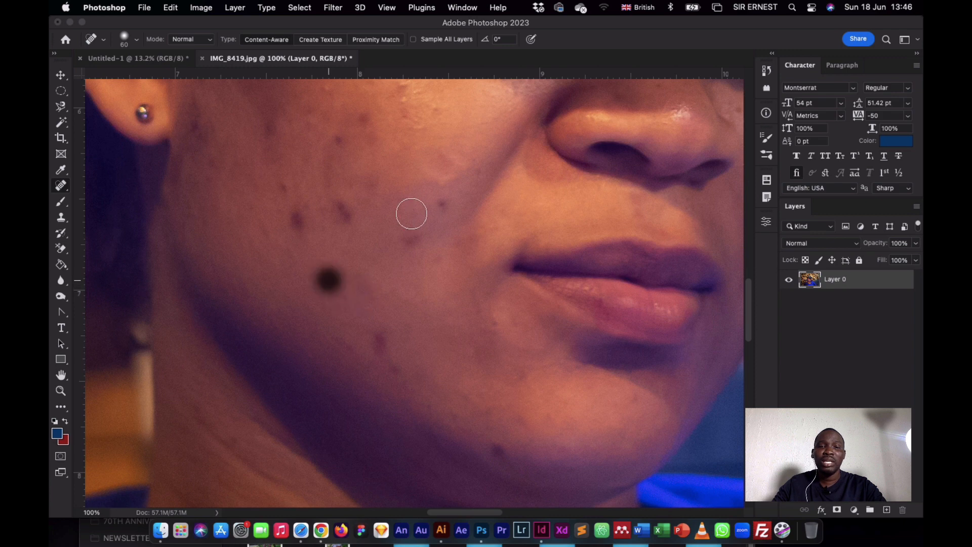
Heal the dark spots across the middle of the cheek, enlarging the brush to 80 px.
drag(412, 231, 439, 206)
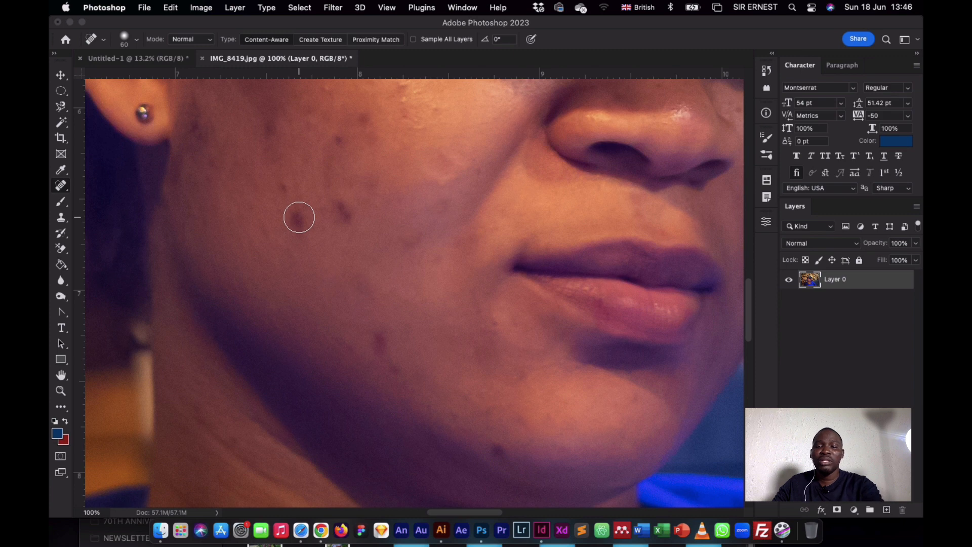
key(bracketright)
mouse_move(299, 218)
mouse_down()
mouse_move(310, 226)
mouse_move(299, 221)
mouse_move(343, 213)
mouse_up()
key(bracketright)
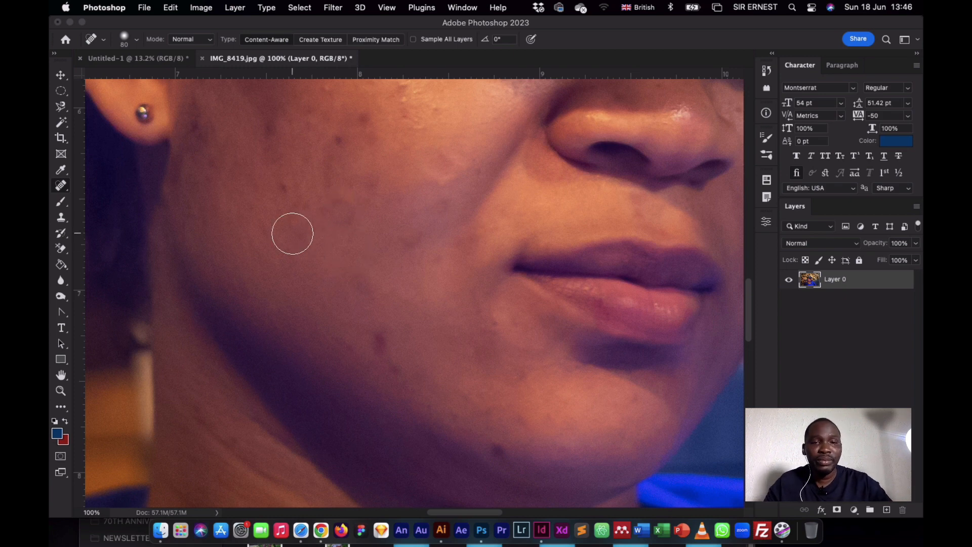
Switch to the Healing Brush and paint over the blemishes on the lower cheek, extending toward the mouth.
right_click(60, 186)
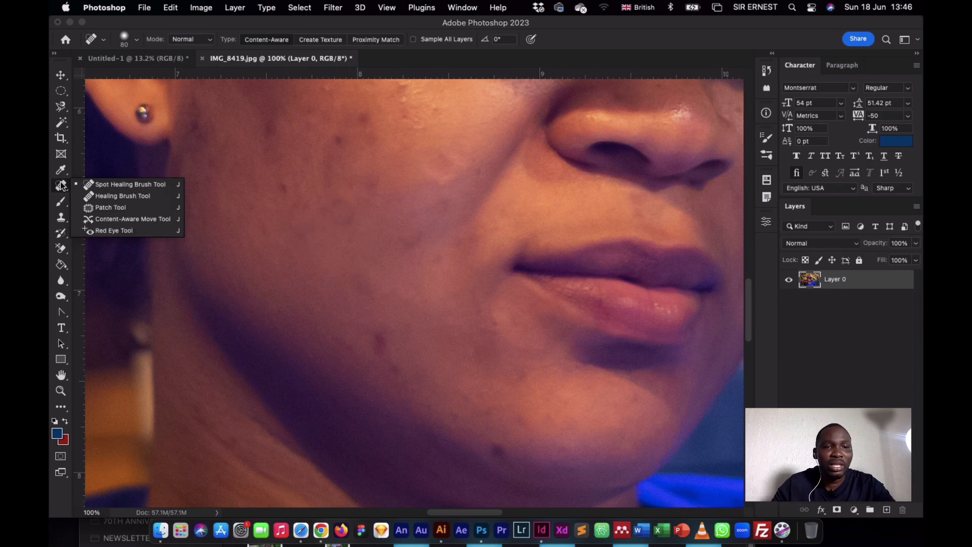
click(127, 197)
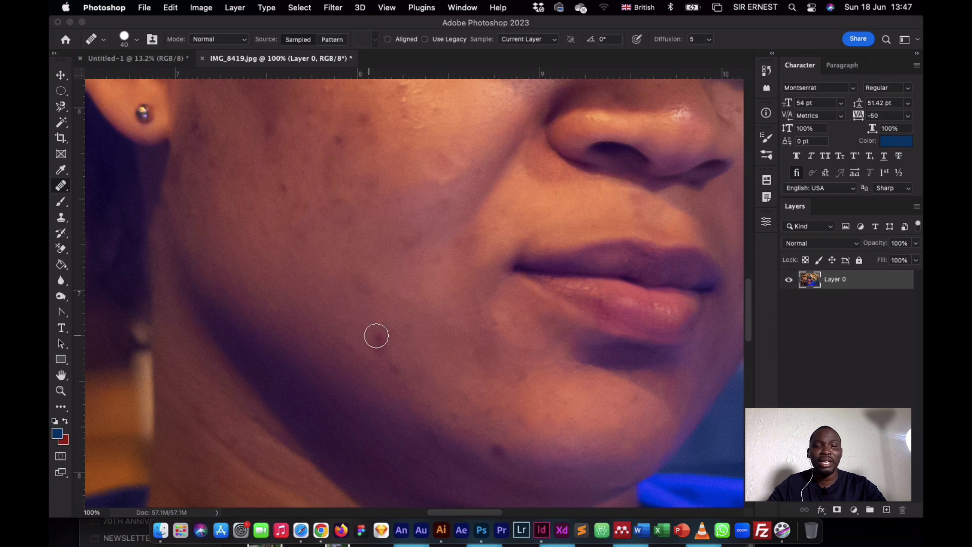
drag(375, 336, 390, 360)
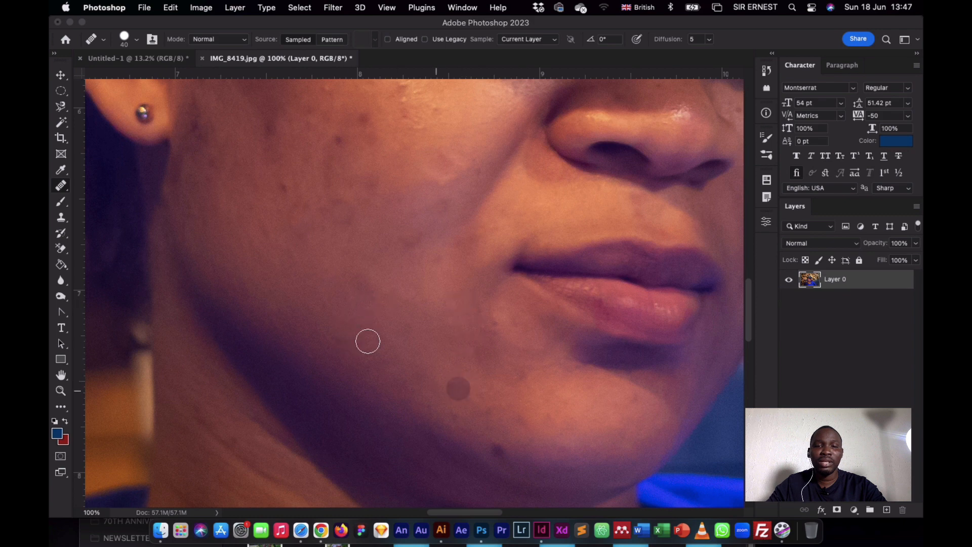
click(421, 306)
click(426, 267)
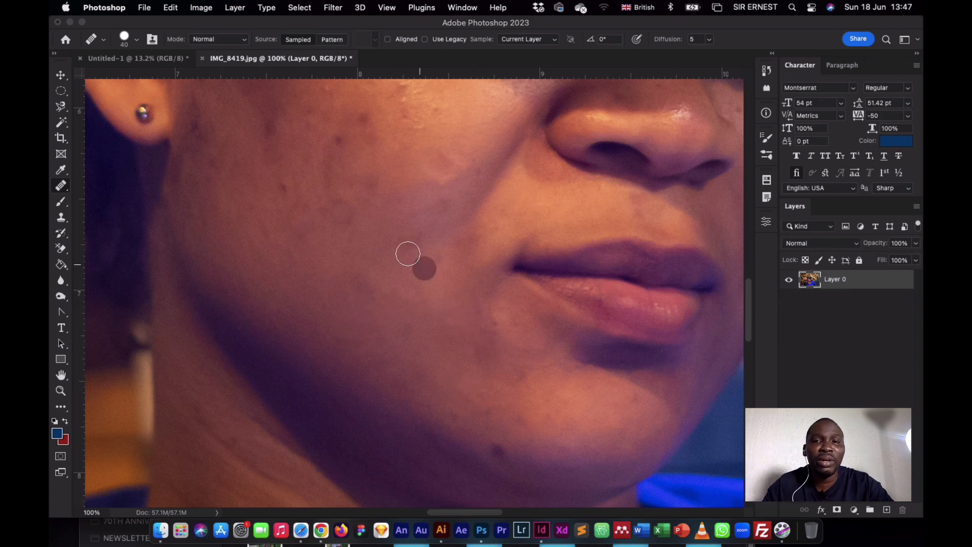
Lower the Healing Brush hardness to 22% and sample clean skin on the chin for the lower-cheek area.
right_click(391, 246)
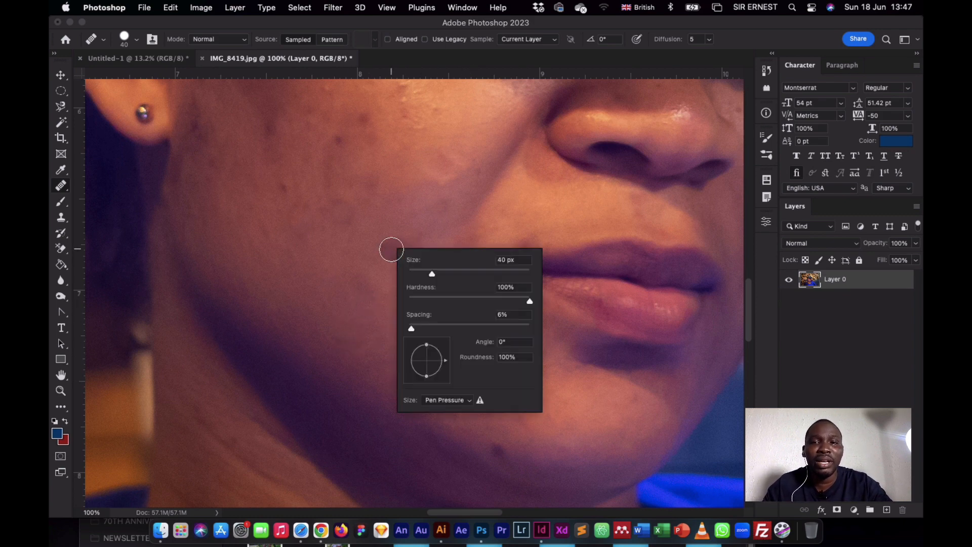
click(436, 301)
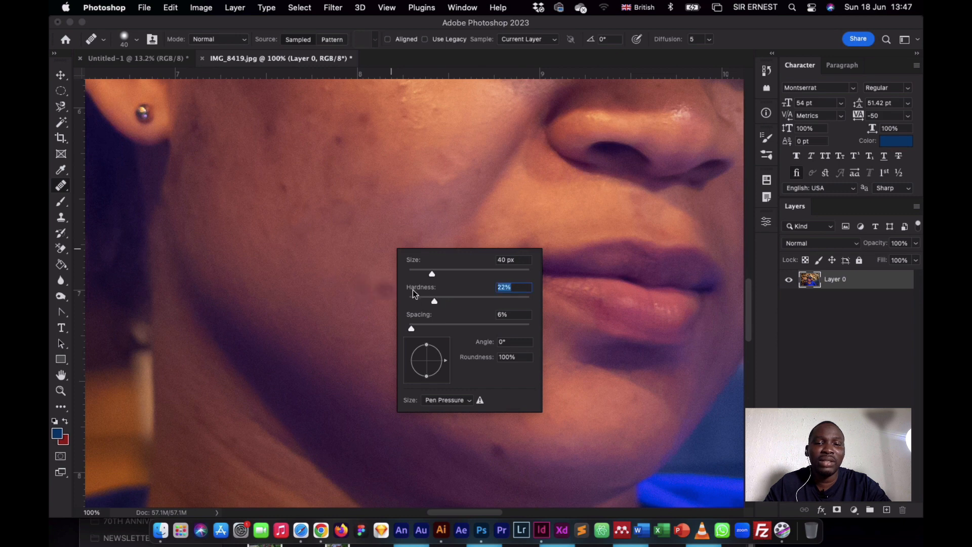
click(381, 296)
alt+click(500, 387)
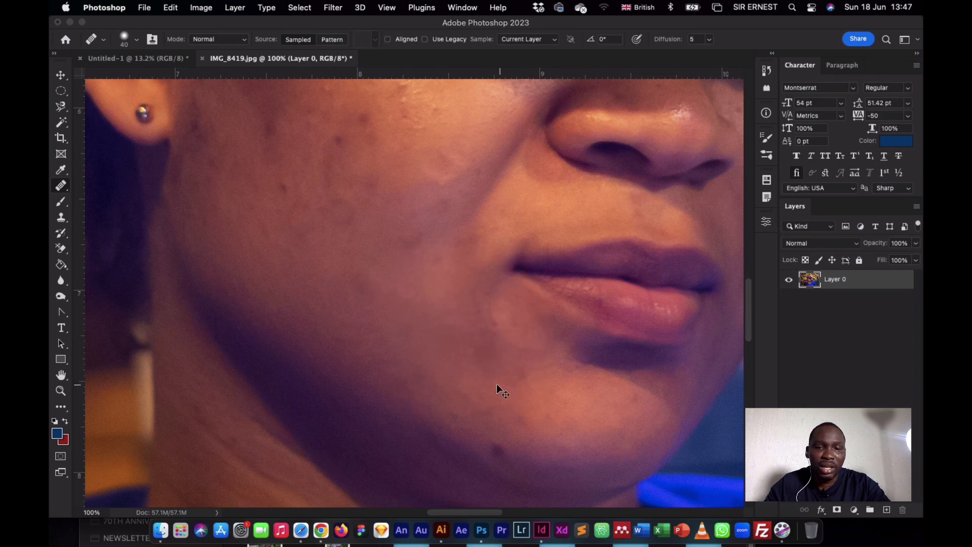
scroll(345, 386, up, 2)
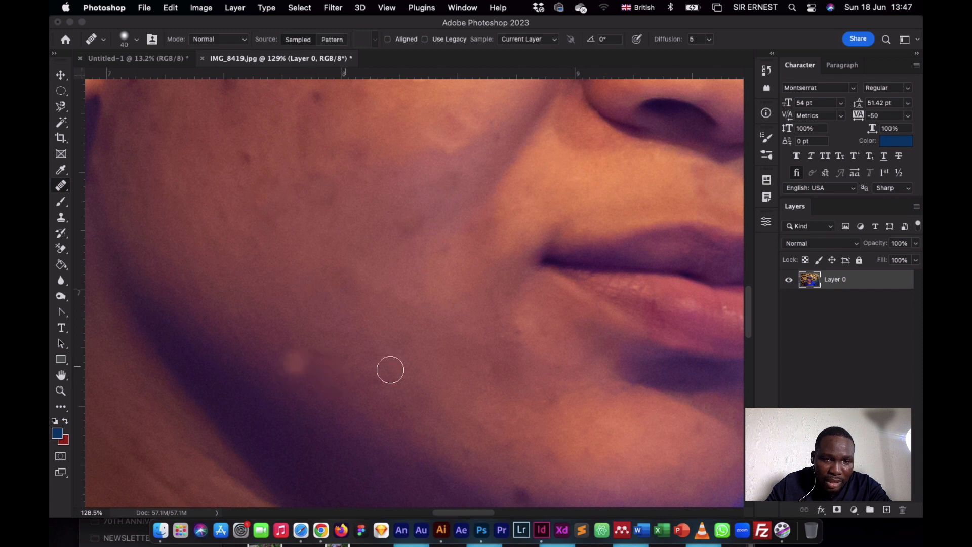
Undo the recent healing strokes on the lower and middle cheek.
key(super+z)
key(super+z)
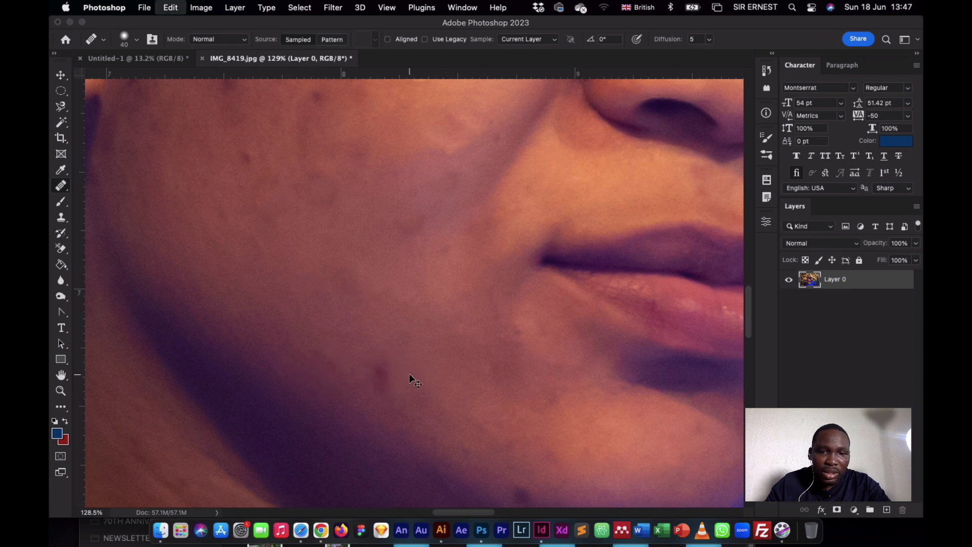
key(super+z)
key(super+z)
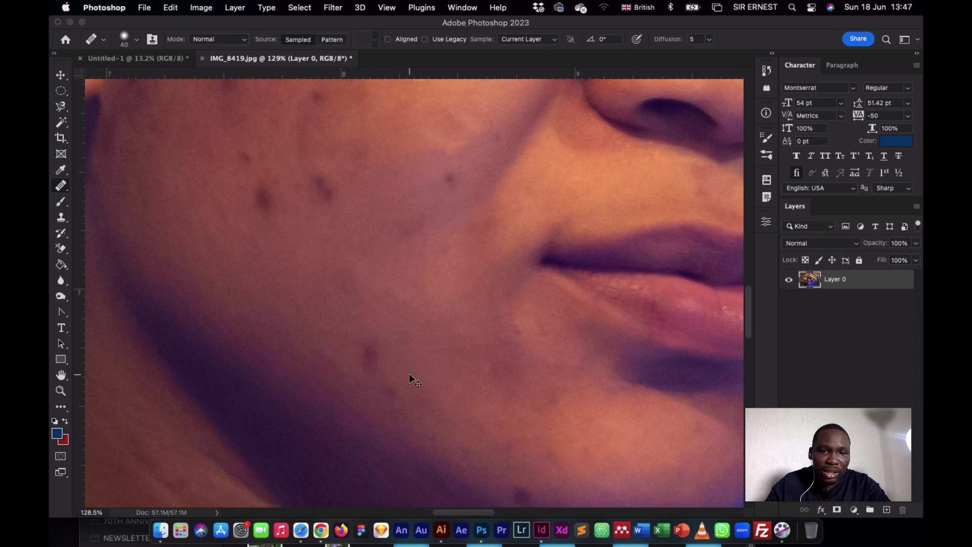
Set the Healing Brush hardness to 18%, sample nearby skin and heal the larger dark spot on the lower cheek.
right_click(414, 288)
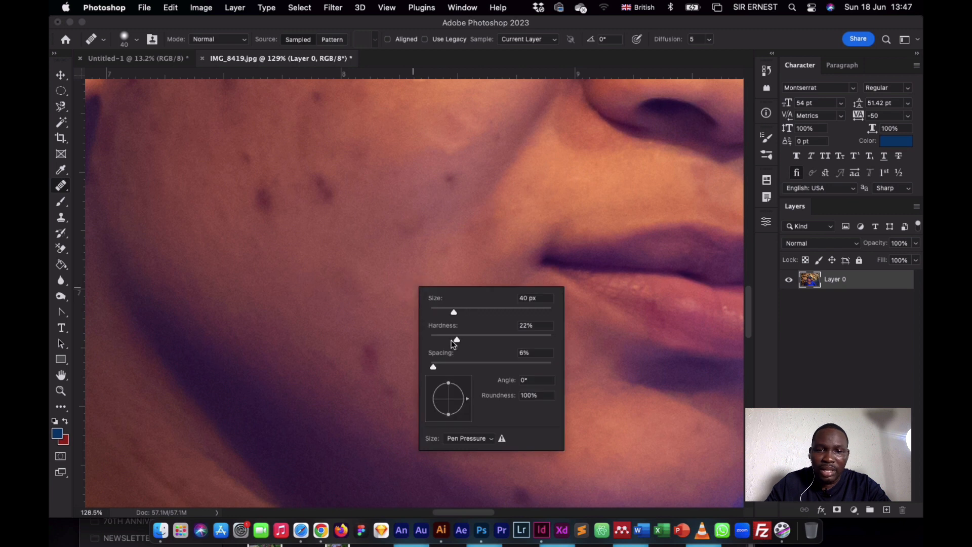
drag(452, 340, 450, 340)
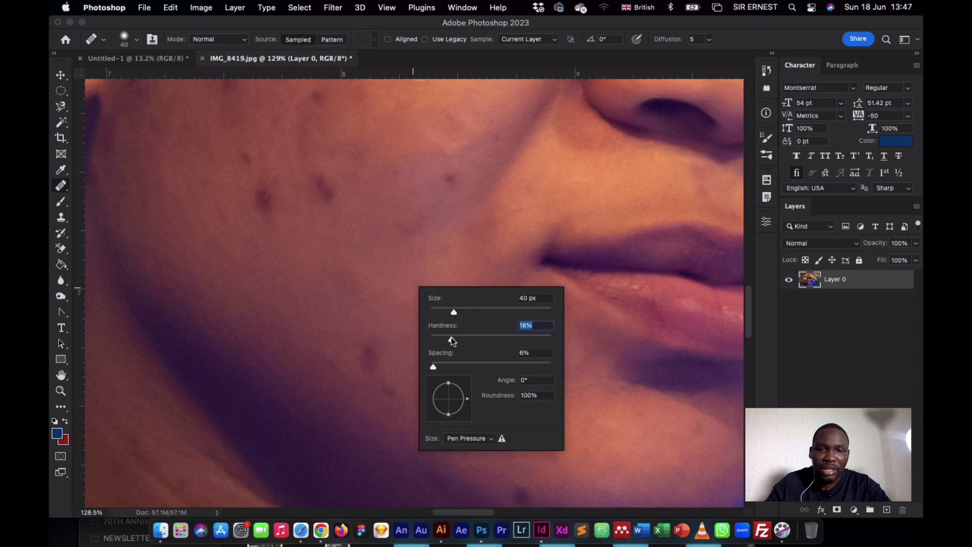
click(342, 325)
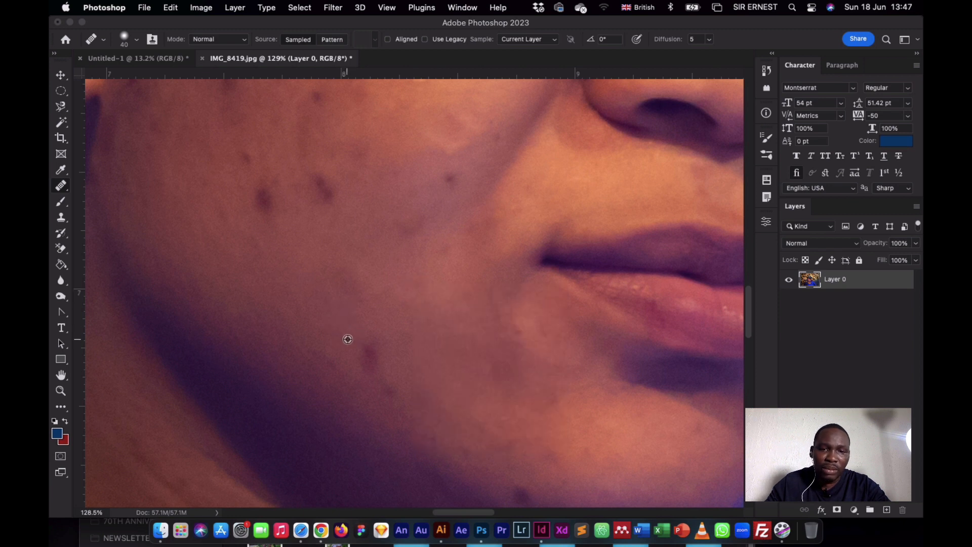
click(369, 355)
drag(388, 348, 401, 344)
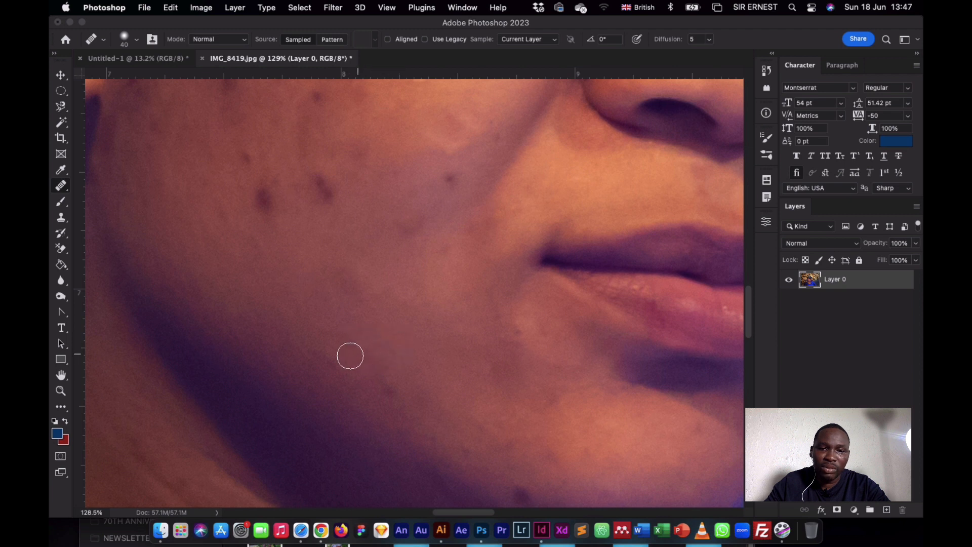
Resample clean skin and heal the remaining faint marks around the lower cheek and toward the chin.
alt+click(341, 350)
mouse_move(375, 382)
mouse_down()
mouse_move(395, 370)
mouse_move(372, 346)
mouse_up()
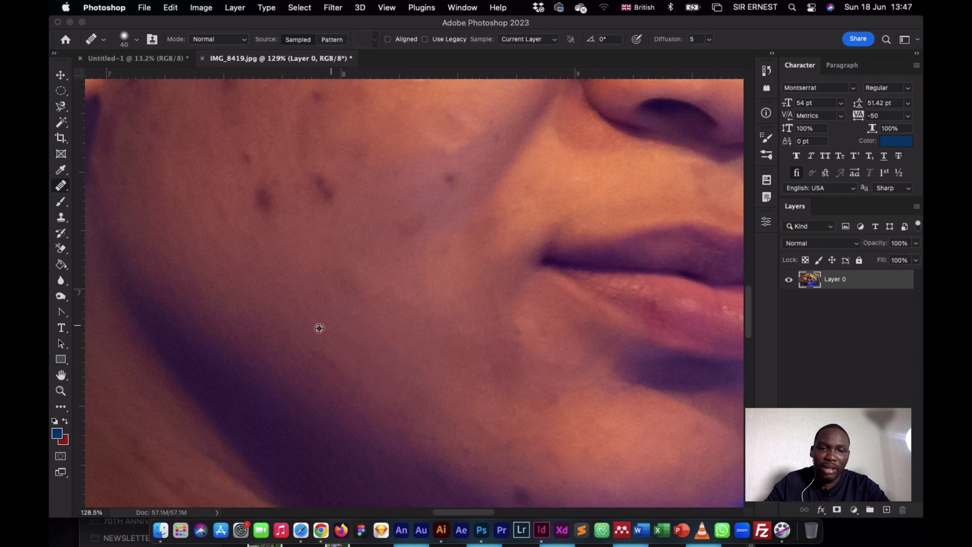
alt+click(302, 314)
click(446, 379)
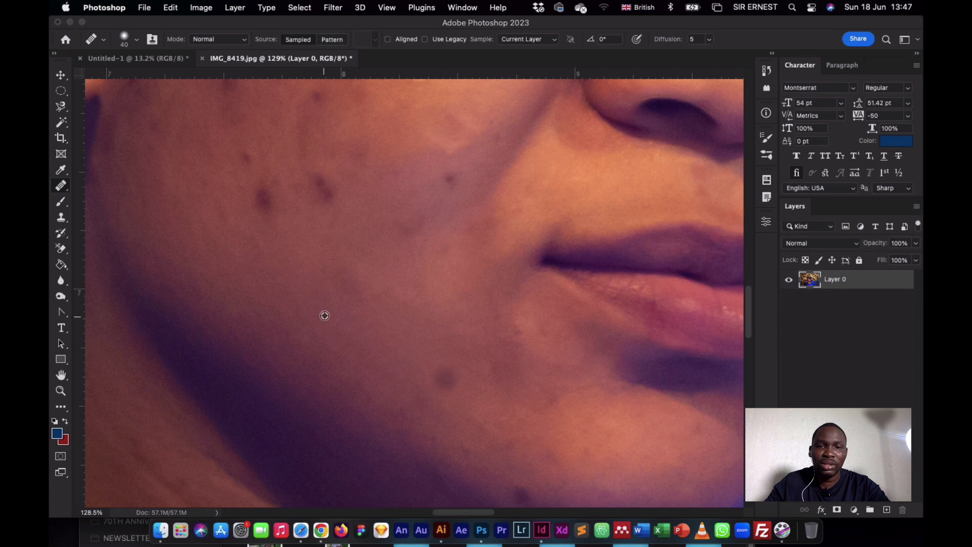
drag(342, 277, 373, 281)
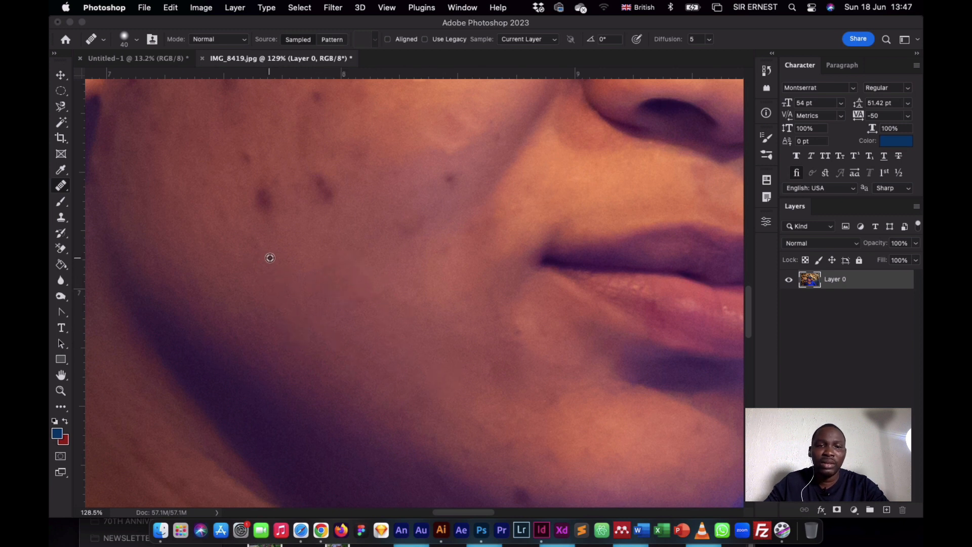
Sample clean skin and heal the two dark mid-cheek spots and the small spot closer to the nose fold.
alt+click(291, 245)
mouse_move(250, 196)
mouse_down()
mouse_move(268, 182)
mouse_move(267, 196)
mouse_move(319, 200)
mouse_move(318, 187)
mouse_move(331, 207)
mouse_move(322, 190)
mouse_move(347, 191)
mouse_move(370, 146)
mouse_move(337, 181)
mouse_move(386, 184)
mouse_up()
alt+click(422, 182)
mouse_move(447, 175)
mouse_down()
mouse_move(447, 192)
mouse_move(449, 183)
mouse_up()
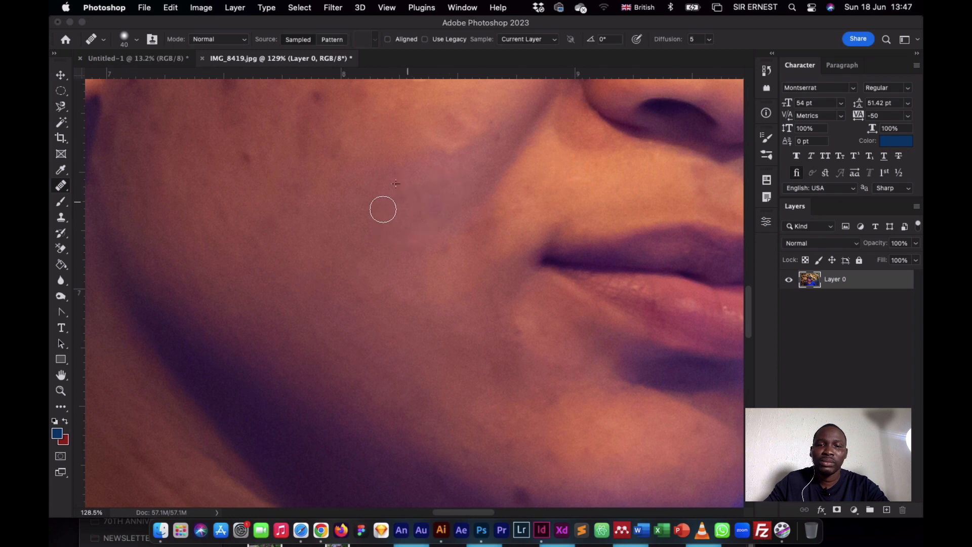
Heal the dark spots on the upper cheek between the ear and the nose, resampling adjacent skin for each area.
scroll(341, 248, up, 3)
scroll(341, 253, up, 3)
scroll(341, 254, left, 2)
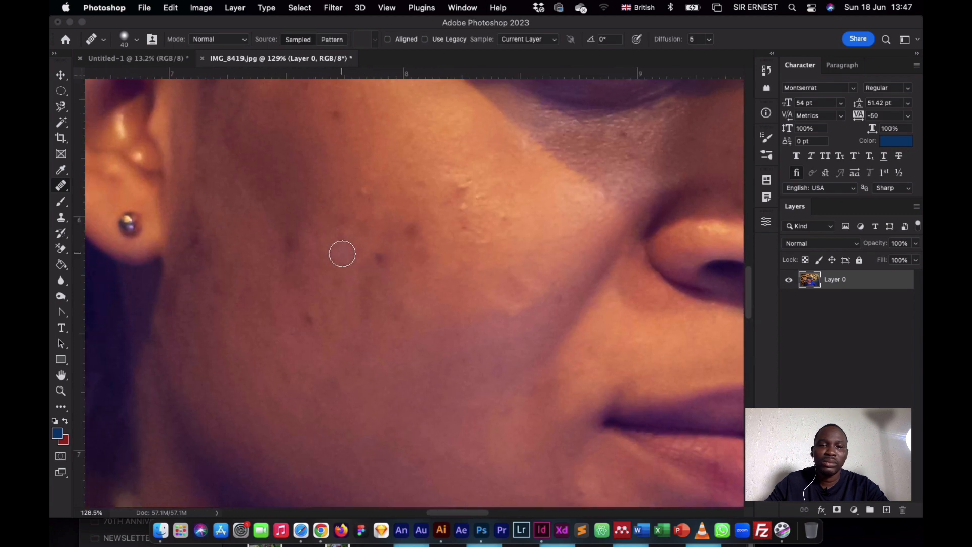
drag(307, 317, 324, 320)
alt+click(327, 309)
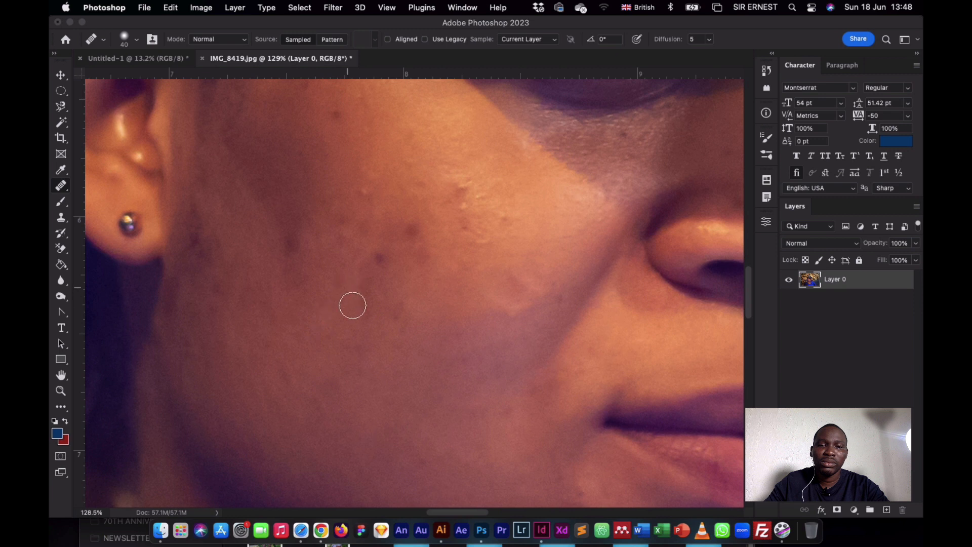
mouse_move(355, 288)
mouse_down()
mouse_move(381, 310)
mouse_move(374, 251)
mouse_move(401, 305)
mouse_move(383, 264)
mouse_move(410, 273)
mouse_move(408, 220)
mouse_move(419, 234)
mouse_move(415, 254)
mouse_move(406, 220)
mouse_move(384, 235)
mouse_move(403, 222)
mouse_move(414, 259)
mouse_move(384, 268)
mouse_move(382, 258)
mouse_move(415, 248)
mouse_up()
alt+click(366, 266)
click(403, 221)
alt+click(380, 258)
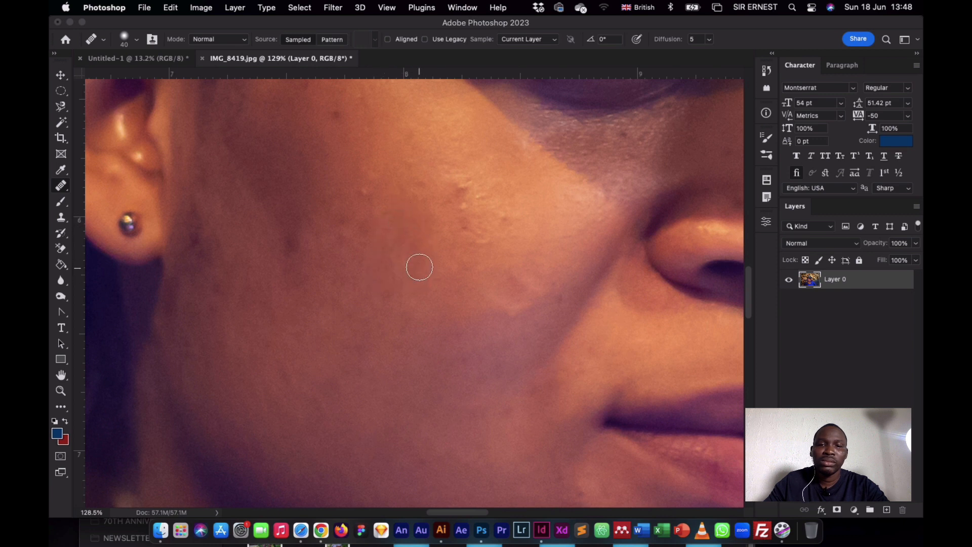
Sample smooth skin and heal the raised bumps on the bright upper cheek below the eye.
alt+click(435, 220)
mouse_move(458, 234)
mouse_down()
mouse_move(466, 213)
mouse_move(456, 204)
mouse_move(459, 222)
mouse_move(472, 228)
mouse_move(481, 195)
mouse_move(478, 219)
mouse_move(461, 230)
mouse_move(503, 206)
mouse_move(474, 223)
mouse_move(489, 193)
mouse_move(464, 202)
mouse_move(460, 181)
mouse_move(421, 191)
mouse_up()
alt+click(464, 225)
alt+click(443, 184)
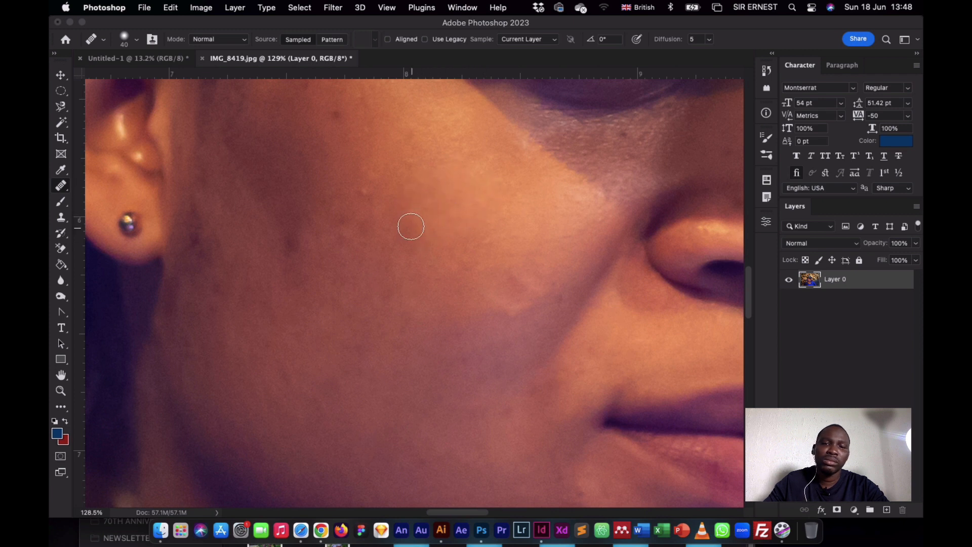
Heal the small bump and dark streak on the cheek beside the ear and the dark spot higher toward the temple, resampling clean skin.
mouse_move(363, 191)
mouse_down()
mouse_move(360, 232)
mouse_move(335, 225)
mouse_move(350, 227)
mouse_move(282, 262)
mouse_move(319, 265)
mouse_up()
alt+click(307, 299)
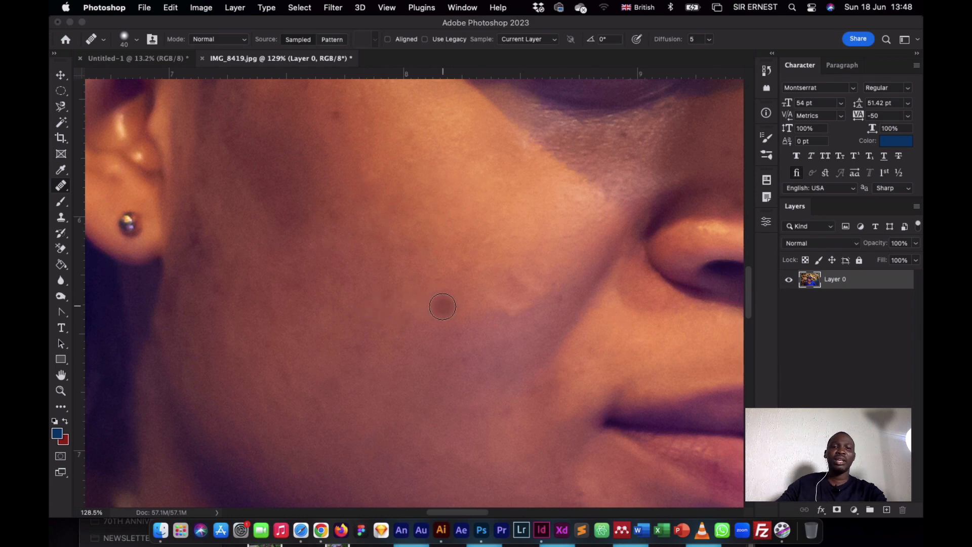
scroll(441, 301, down, 5)
scroll(392, 242, up, 4)
scroll(369, 239, up, 2)
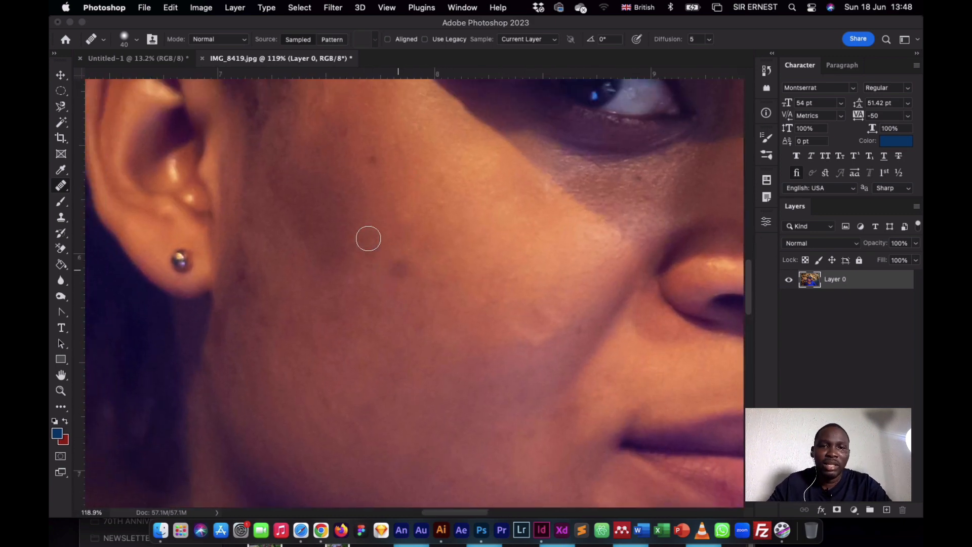
click(417, 244)
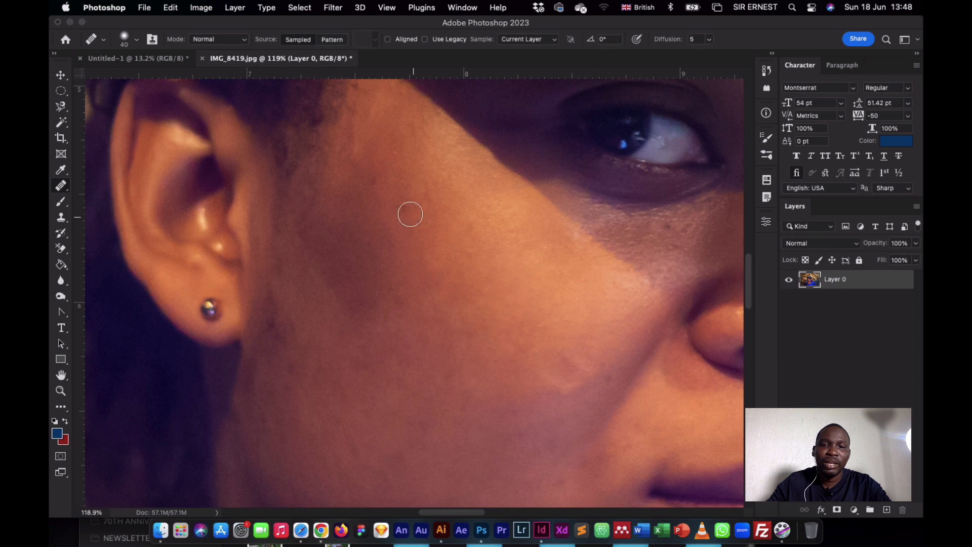
click(320, 231)
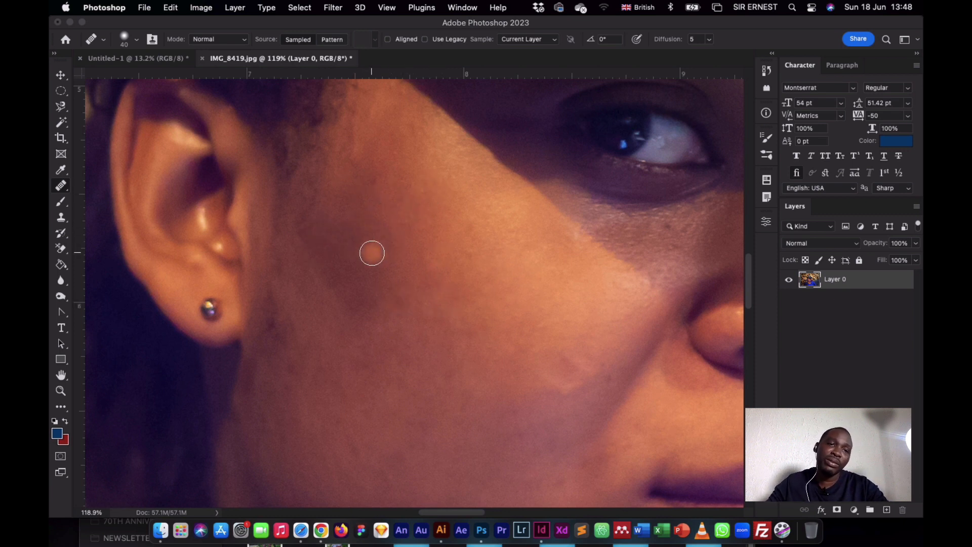
Patch the uneven dark area between the ear and upper cheek with smoother skin from the lower cheek using the Patch Tool, and deselect.
right_click(61, 190)
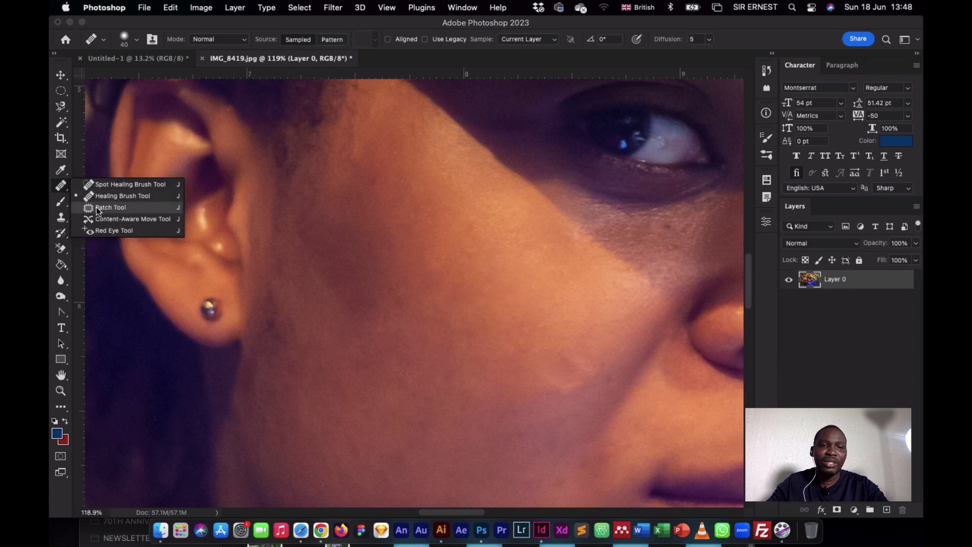
click(98, 208)
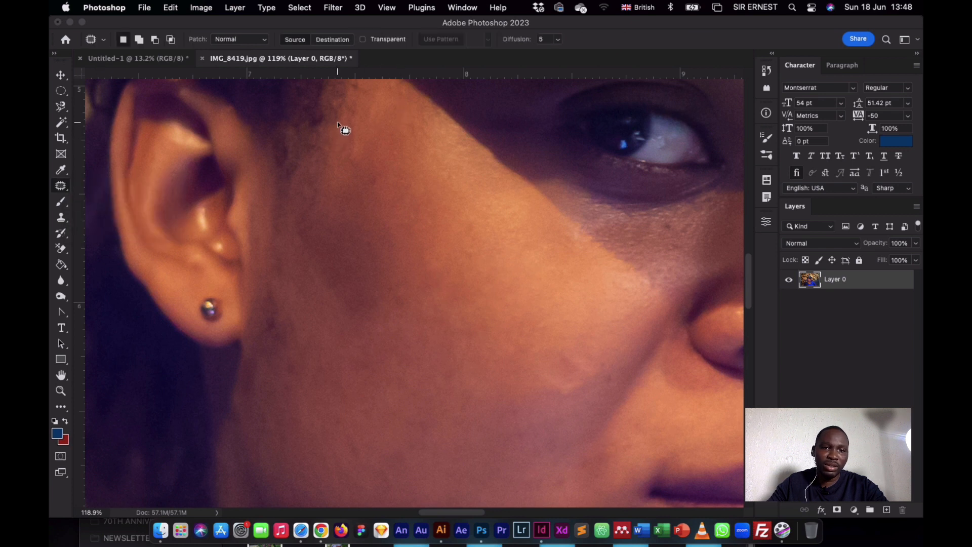
mouse_move(338, 124)
mouse_down()
mouse_move(318, 135)
mouse_move(286, 235)
mouse_move(351, 332)
mouse_move(384, 320)
mouse_move(398, 262)
mouse_move(379, 125)
mouse_move(368, 105)
mouse_move(337, 121)
mouse_up()
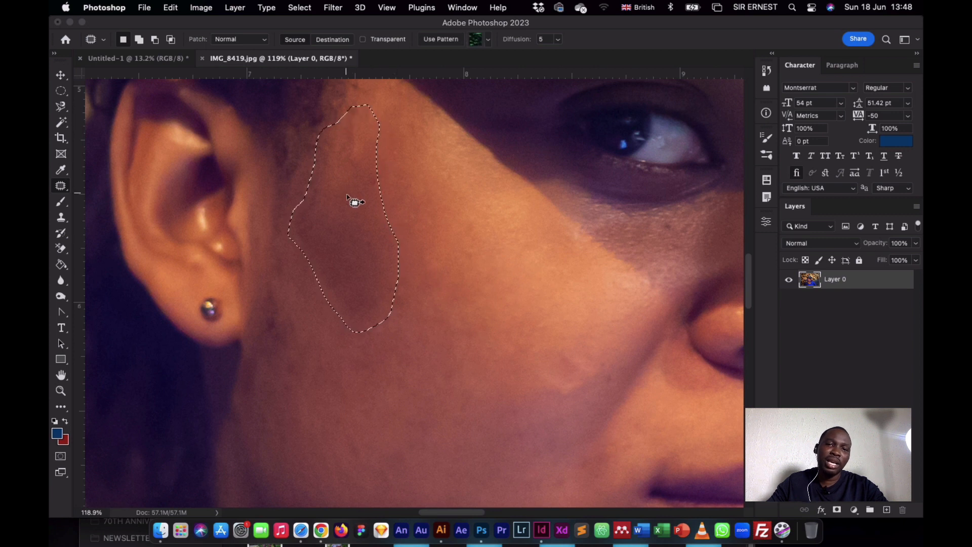
drag(347, 195, 459, 304)
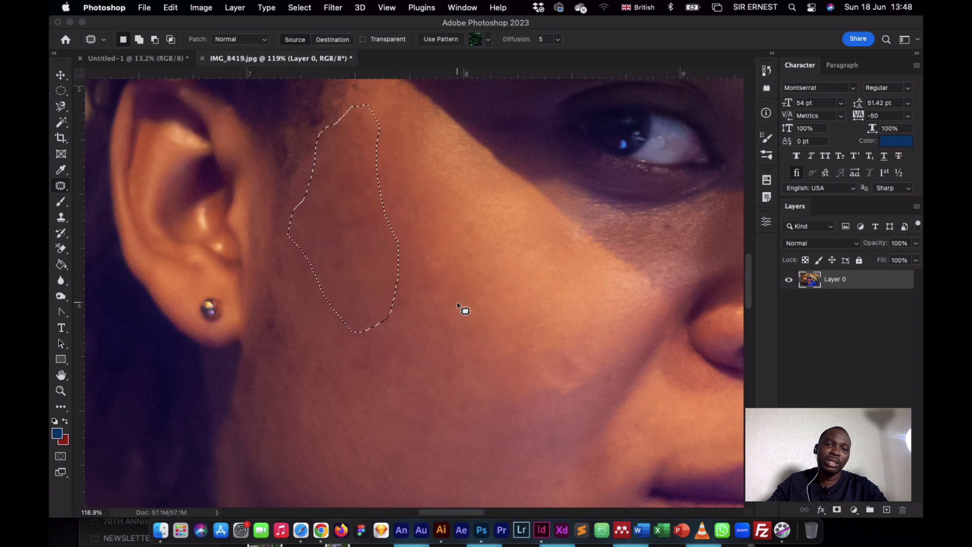
drag(350, 234, 465, 362)
key(ctrl+d)
scroll(471, 380, down, 2)
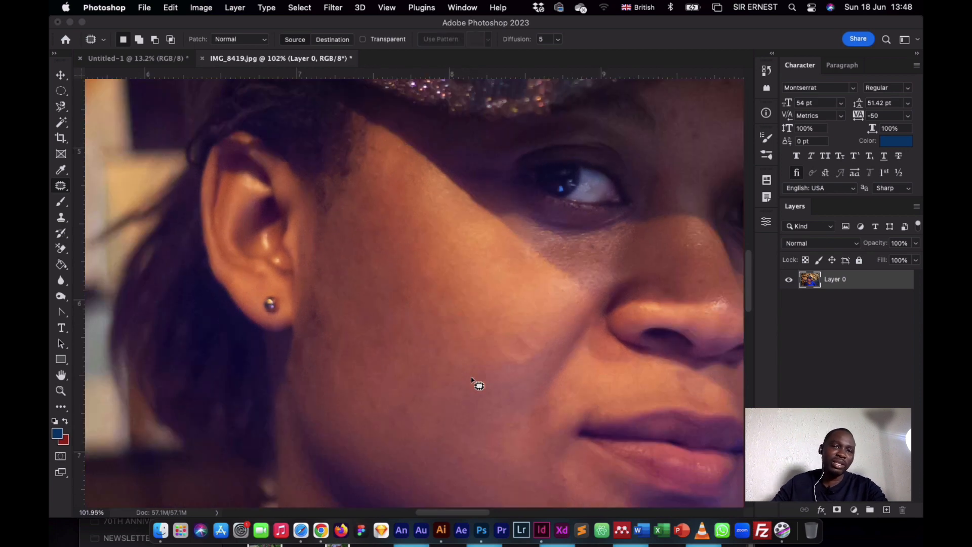
Patch the blotchy cheek area below the earlobe with cleaner skin closer to the mouth, and clear the selection.
scroll(471, 380, down, 2)
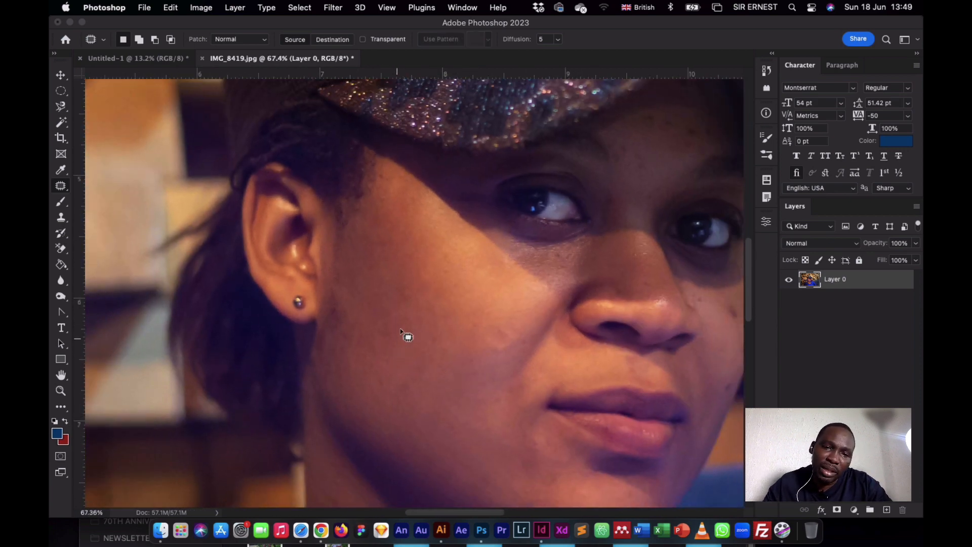
drag(422, 305, 413, 316)
mouse_move(333, 312)
mouse_down()
mouse_move(354, 272)
mouse_move(409, 292)
mouse_move(420, 303)
mouse_move(429, 394)
mouse_up()
key(super+d)
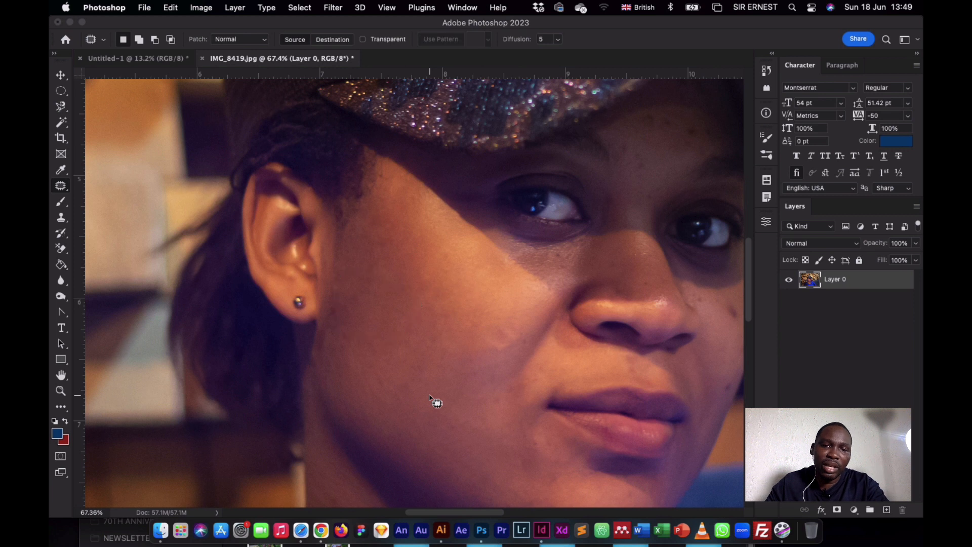
Patch the small crease on the cheek beside the nose fold with nearby smooth skin and clear the selection.
scroll(489, 346, up, 3)
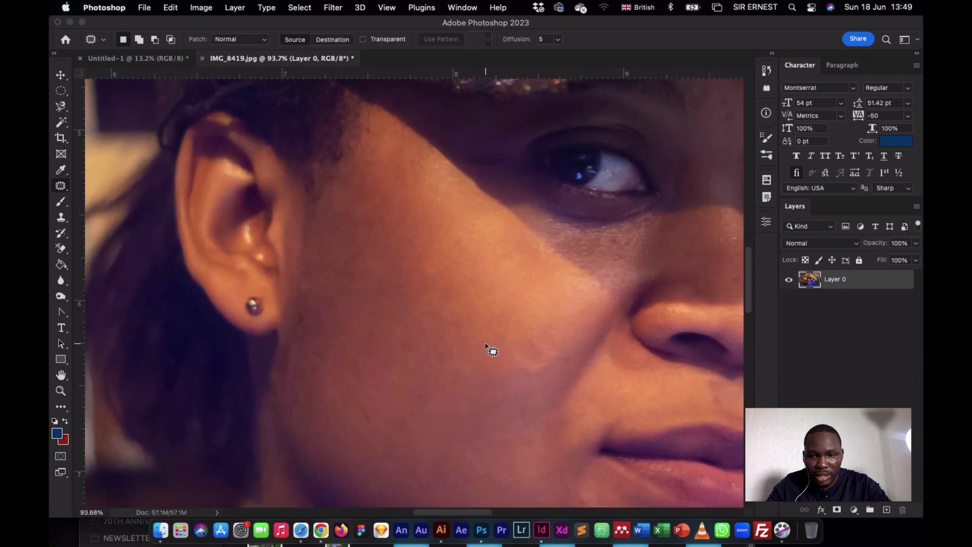
mouse_move(505, 347)
mouse_down()
mouse_move(541, 338)
mouse_move(556, 370)
mouse_move(531, 375)
mouse_move(500, 342)
mouse_up()
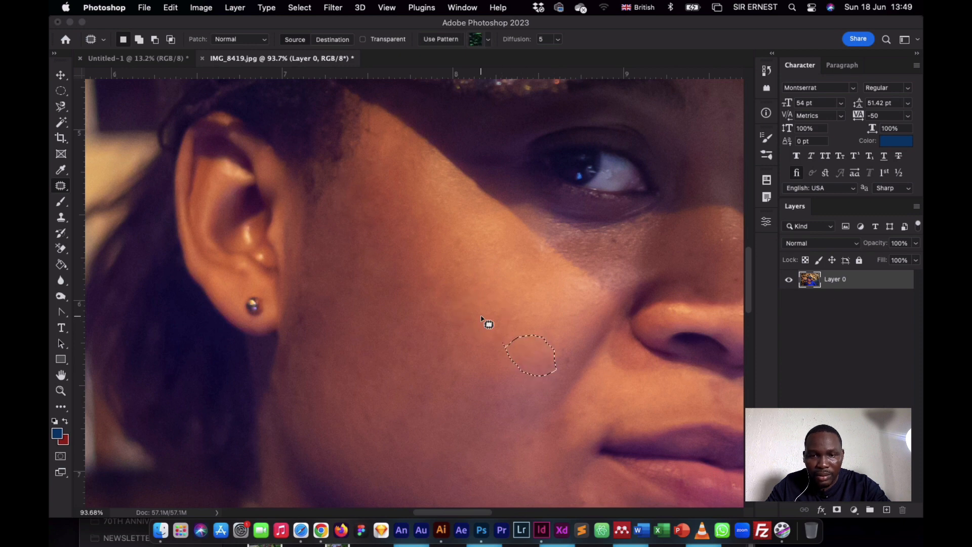
key(super+d)
scroll(481, 320, down, 3)
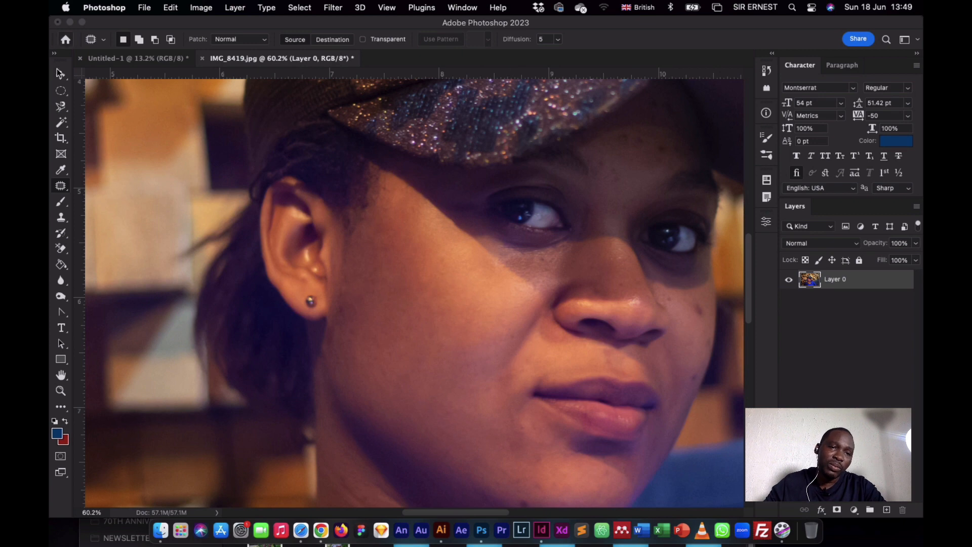
Apply the Red Eye Tool around the eye nearer the visible ear, after choosing the Content-Aware Move Tool, and return to the Move tool.
right_click(62, 186)
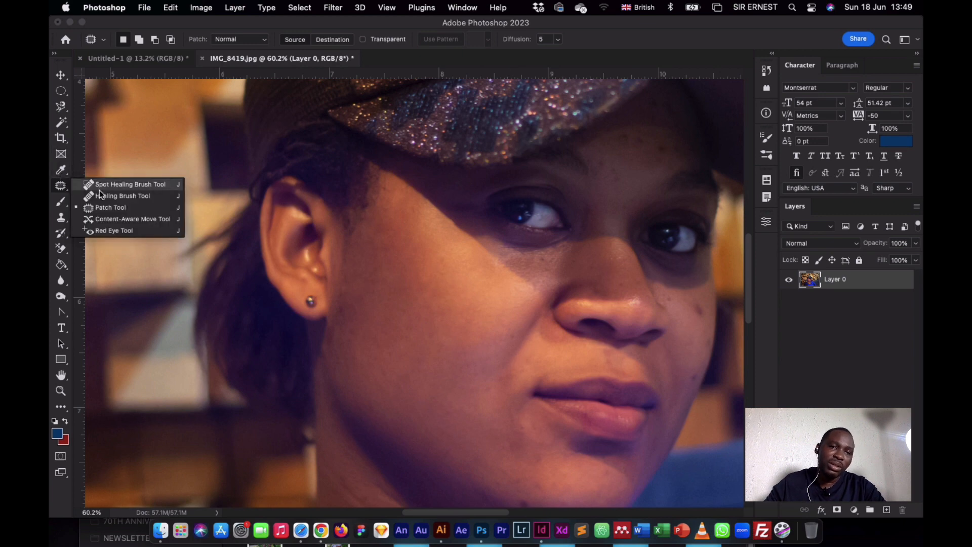
click(126, 218)
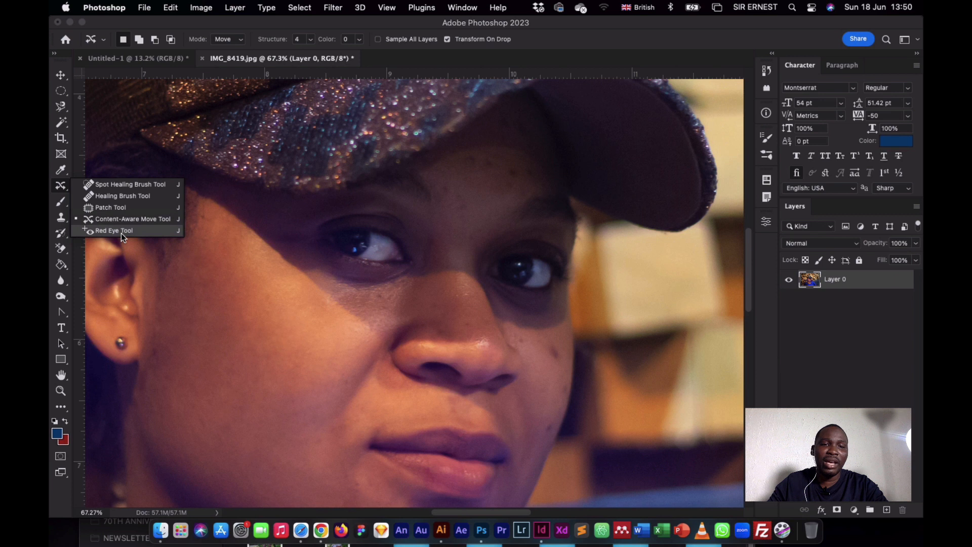
click(120, 233)
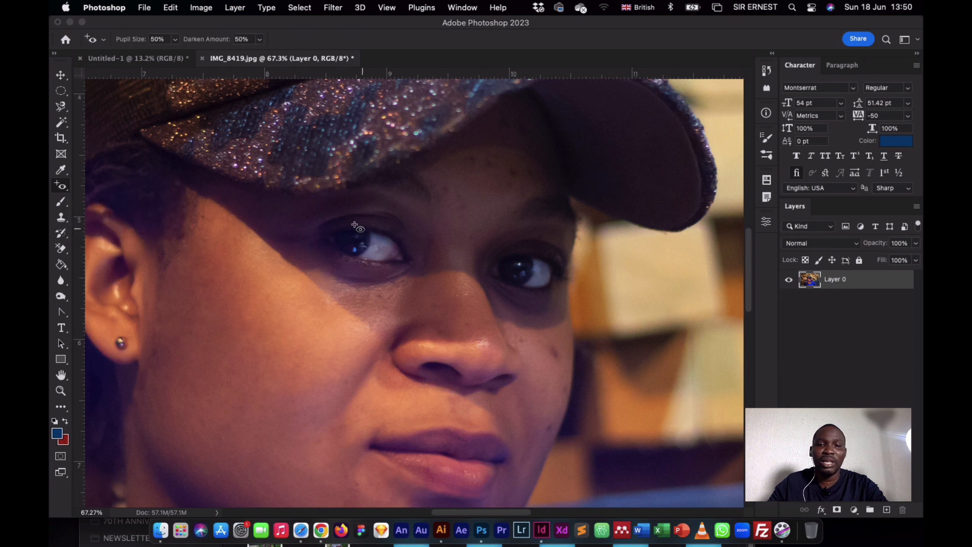
drag(332, 223, 409, 270)
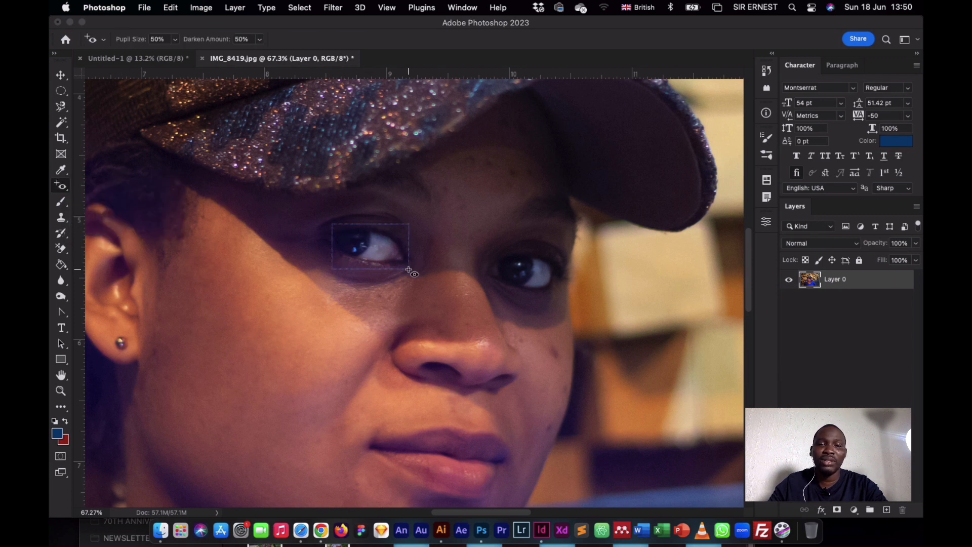
drag(321, 227, 418, 286)
click(60, 75)
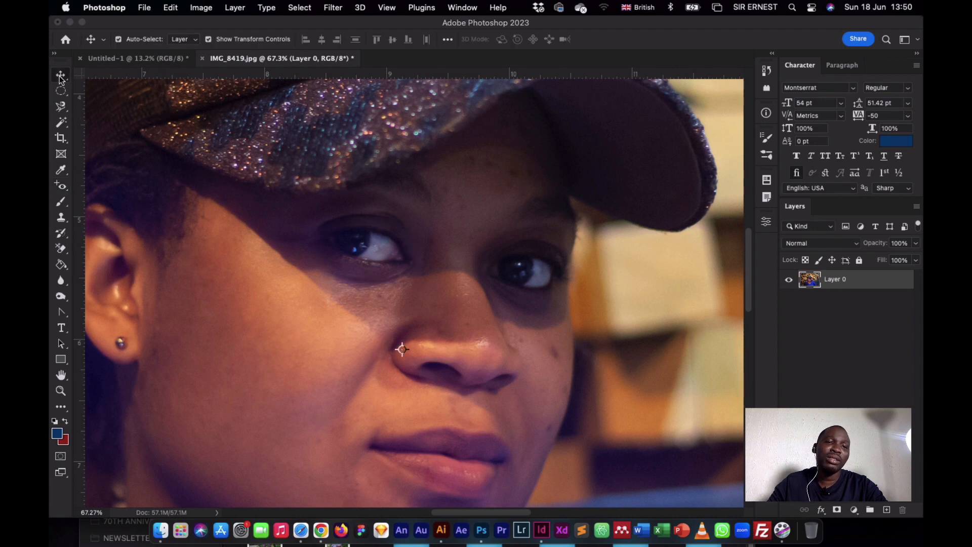